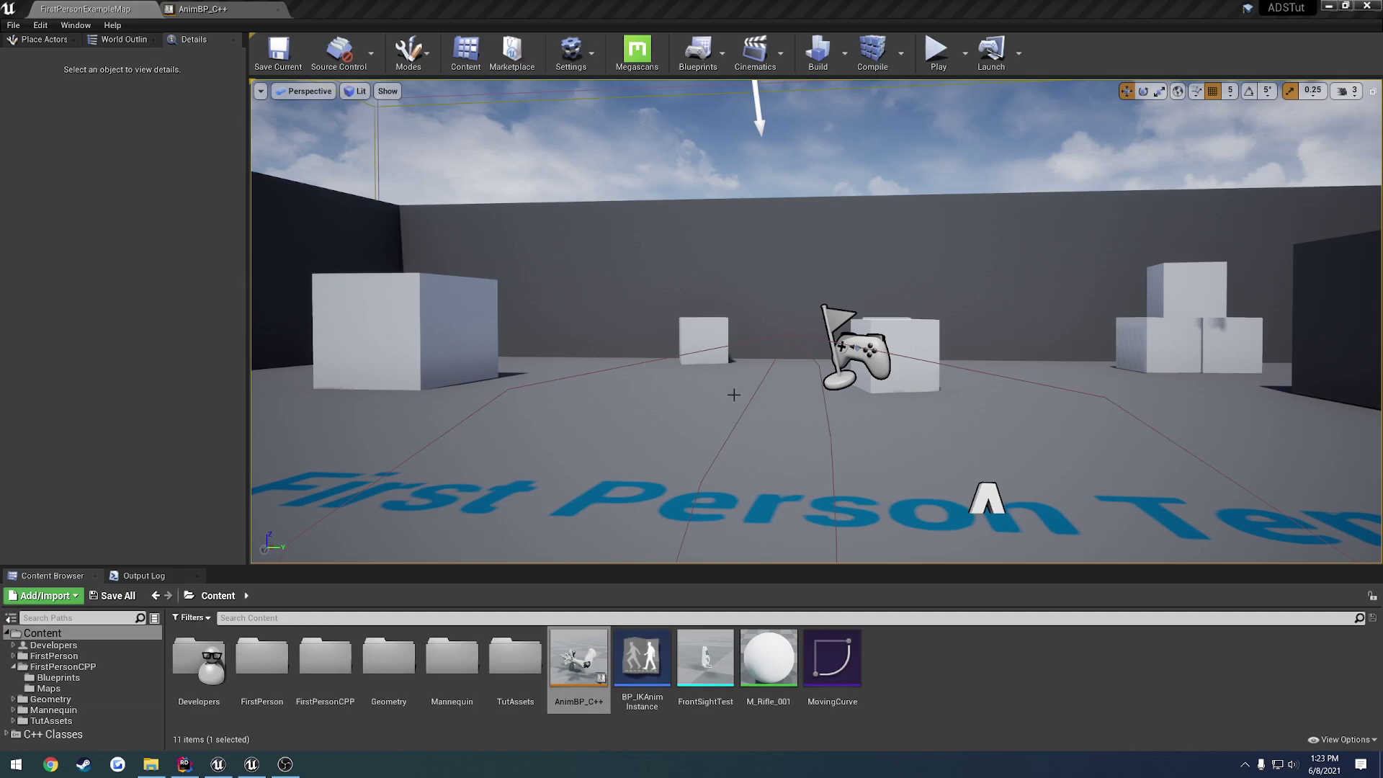
Inspect the Slot 'Arms' node in the AnimBP_C++ AnimGraph
right_drag(735, 395, 735, 395)
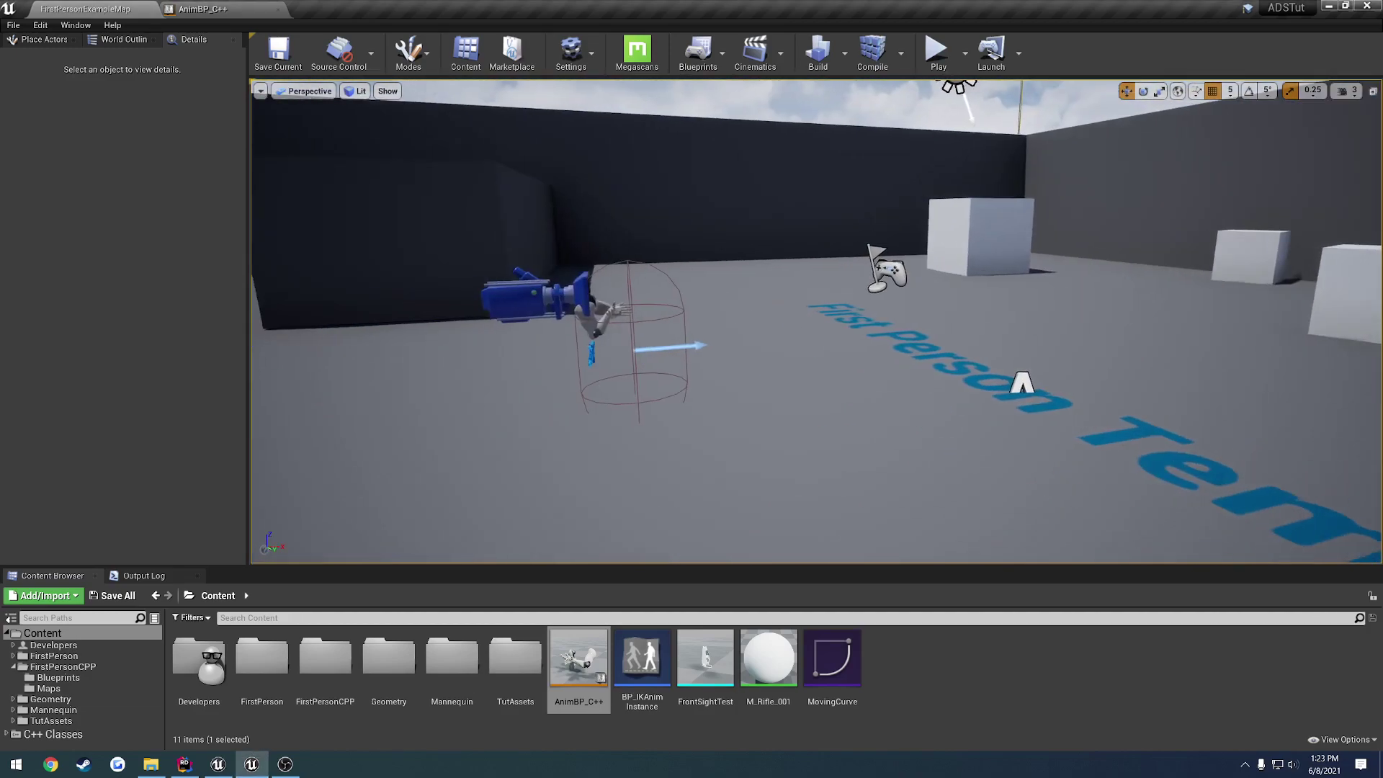
click(209, 10)
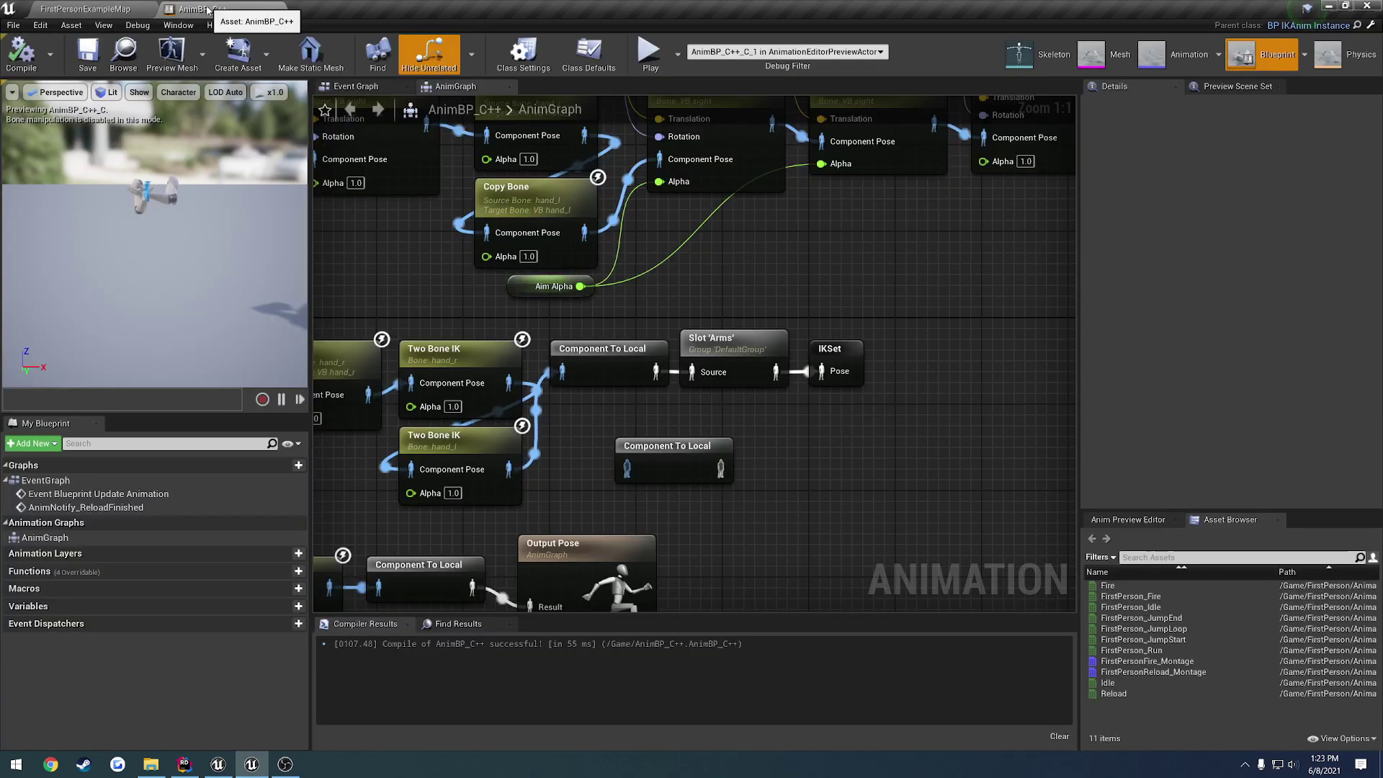
click(731, 354)
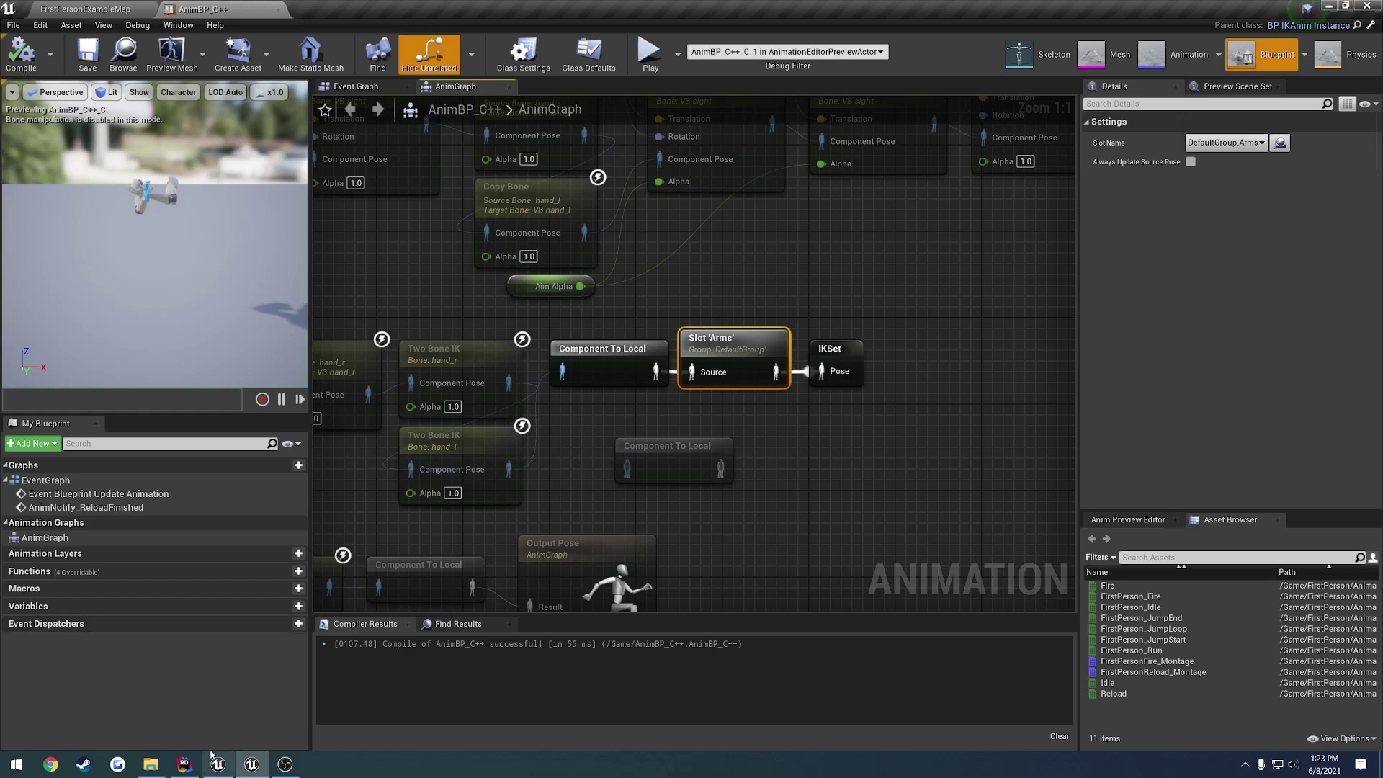
Review the OnFire function's Montage_Play call on line 221 in Rider
click(185, 764)
double_click(288, 145)
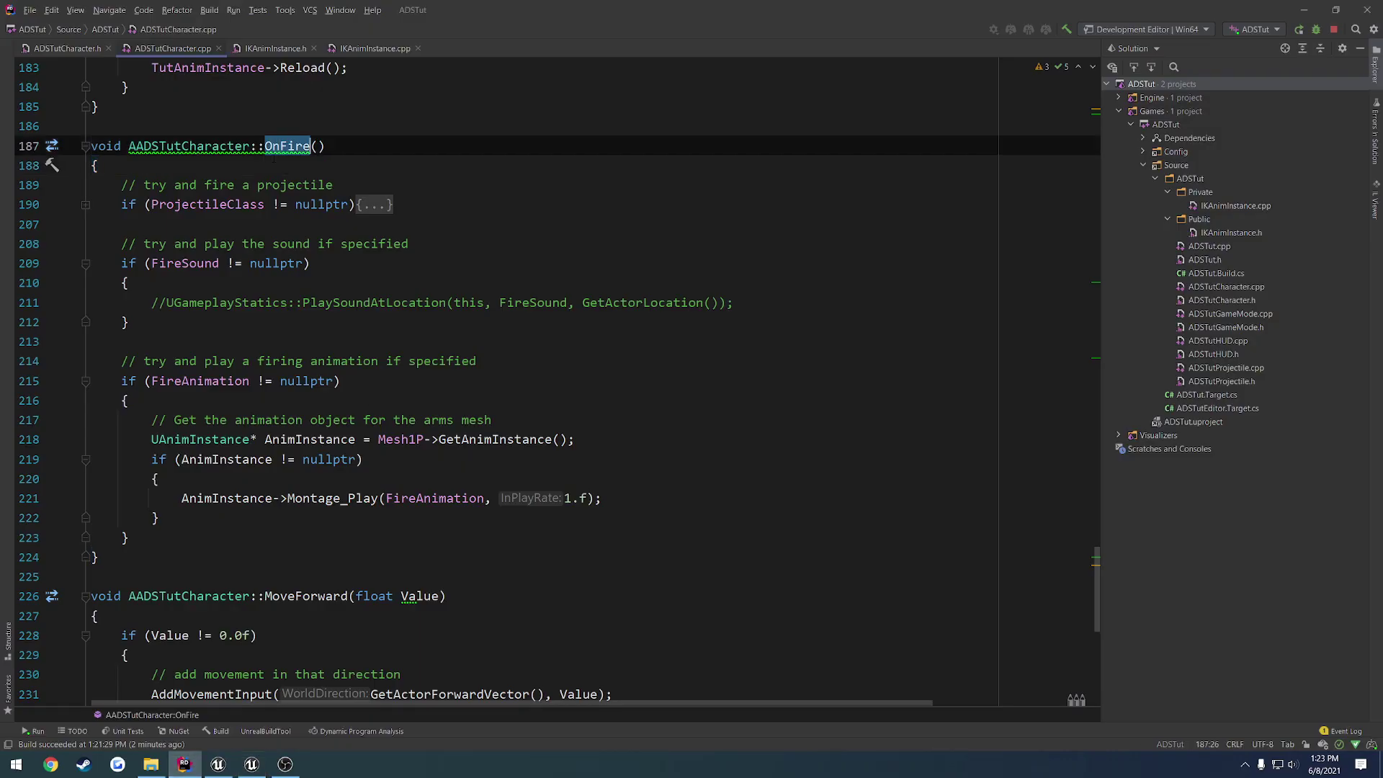
click(209, 498)
drag(182, 498, 603, 498)
click(432, 548)
Return to Unreal and start a play session on FirstPersonExampleMap
click(251, 764)
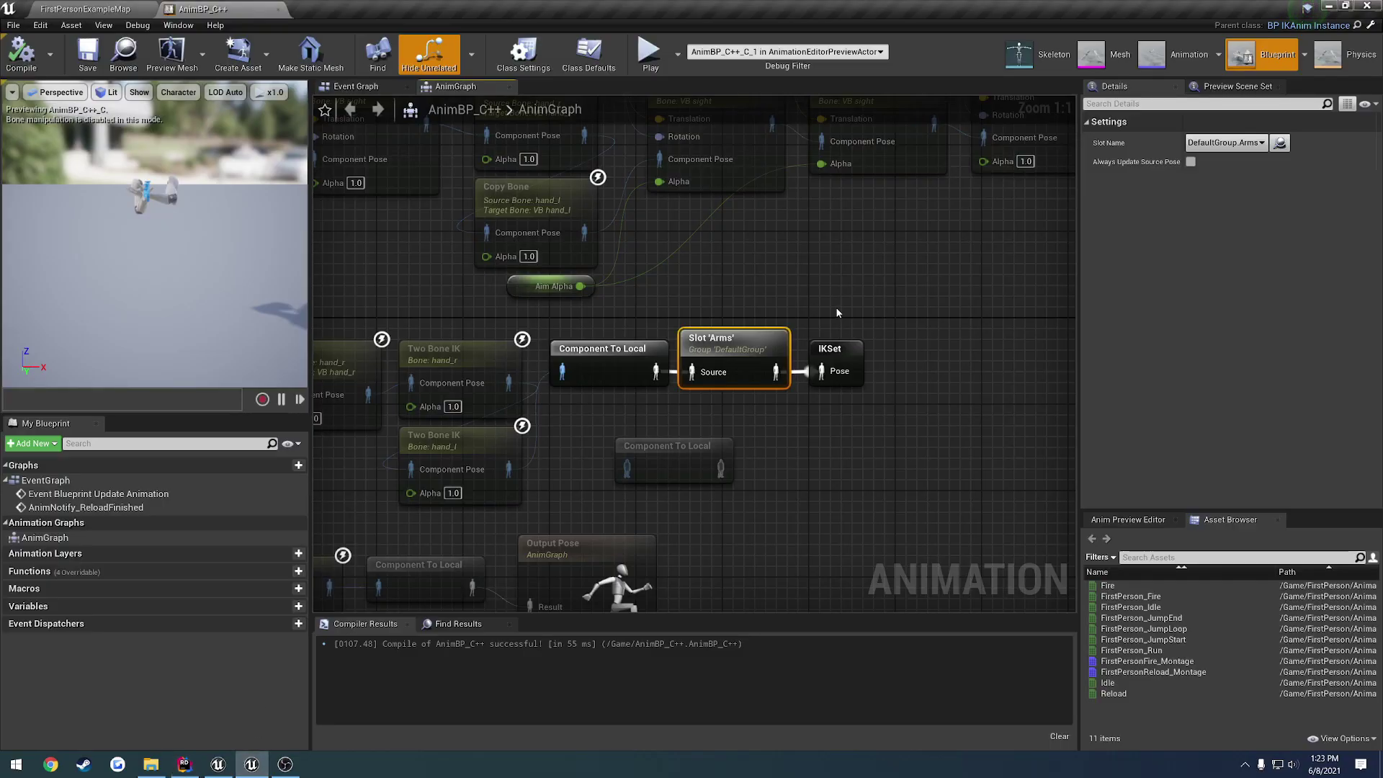
key(ctrl+Tab)
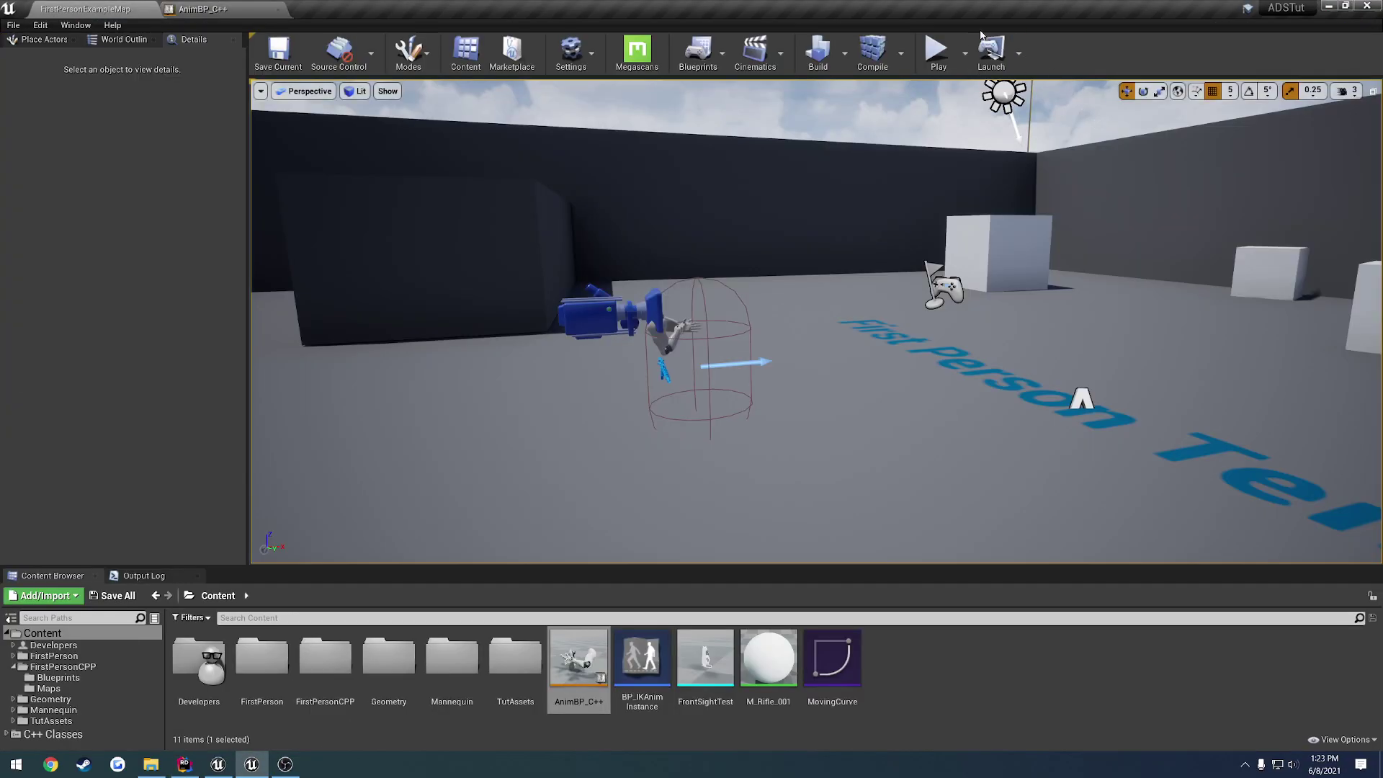
click(937, 52)
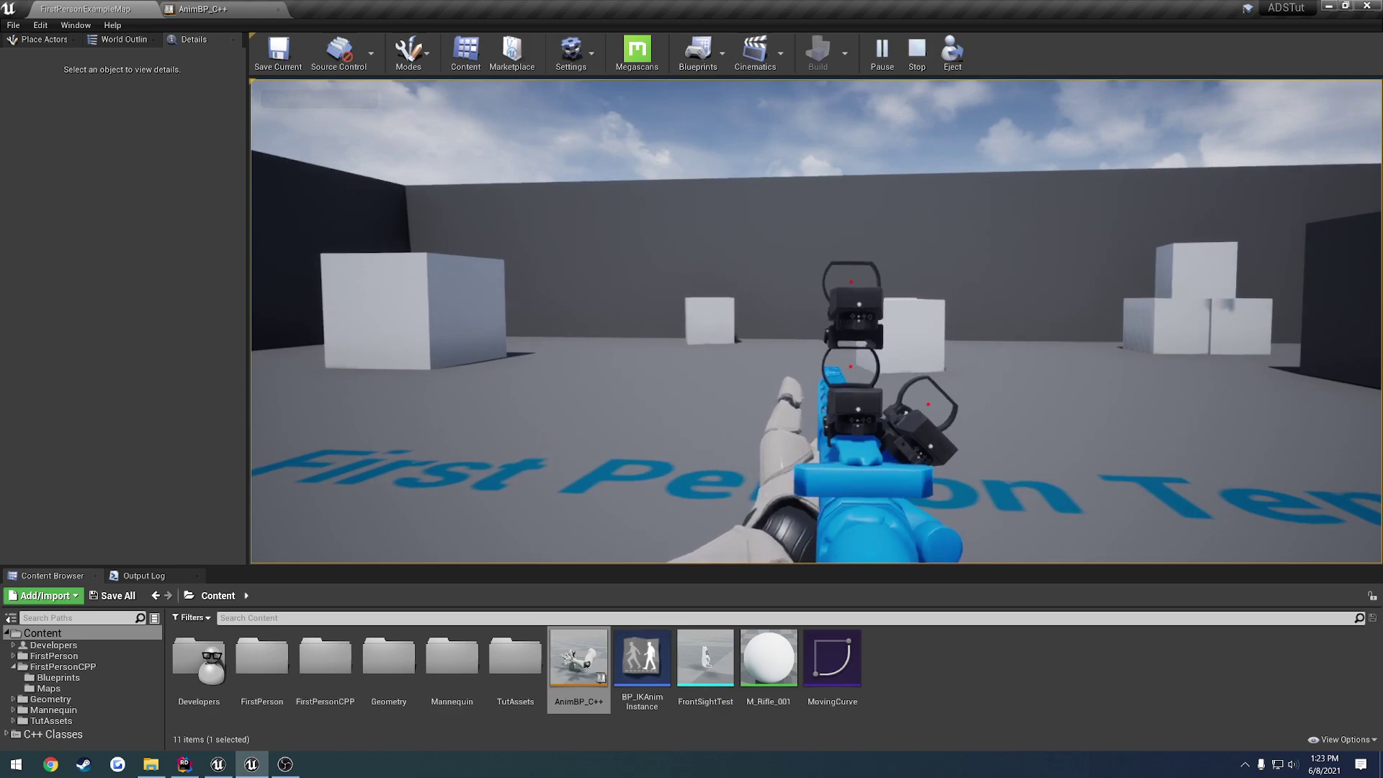
Stop the Play In Editor session and return to the FirstPersonExampleMap level viewport
key(Escape)
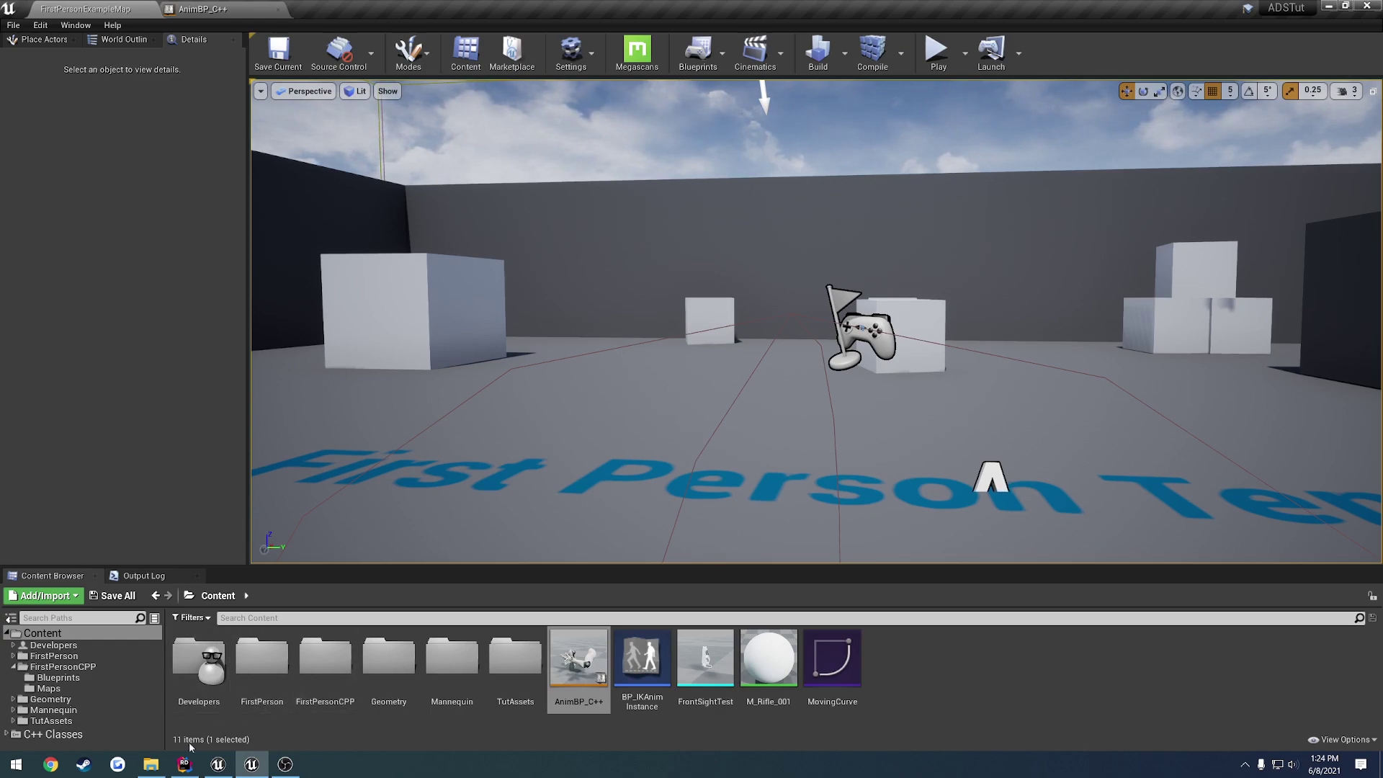
Open the ADSTut project folder, then switch to the SteelChallenge editor running TestMap
click(150, 764)
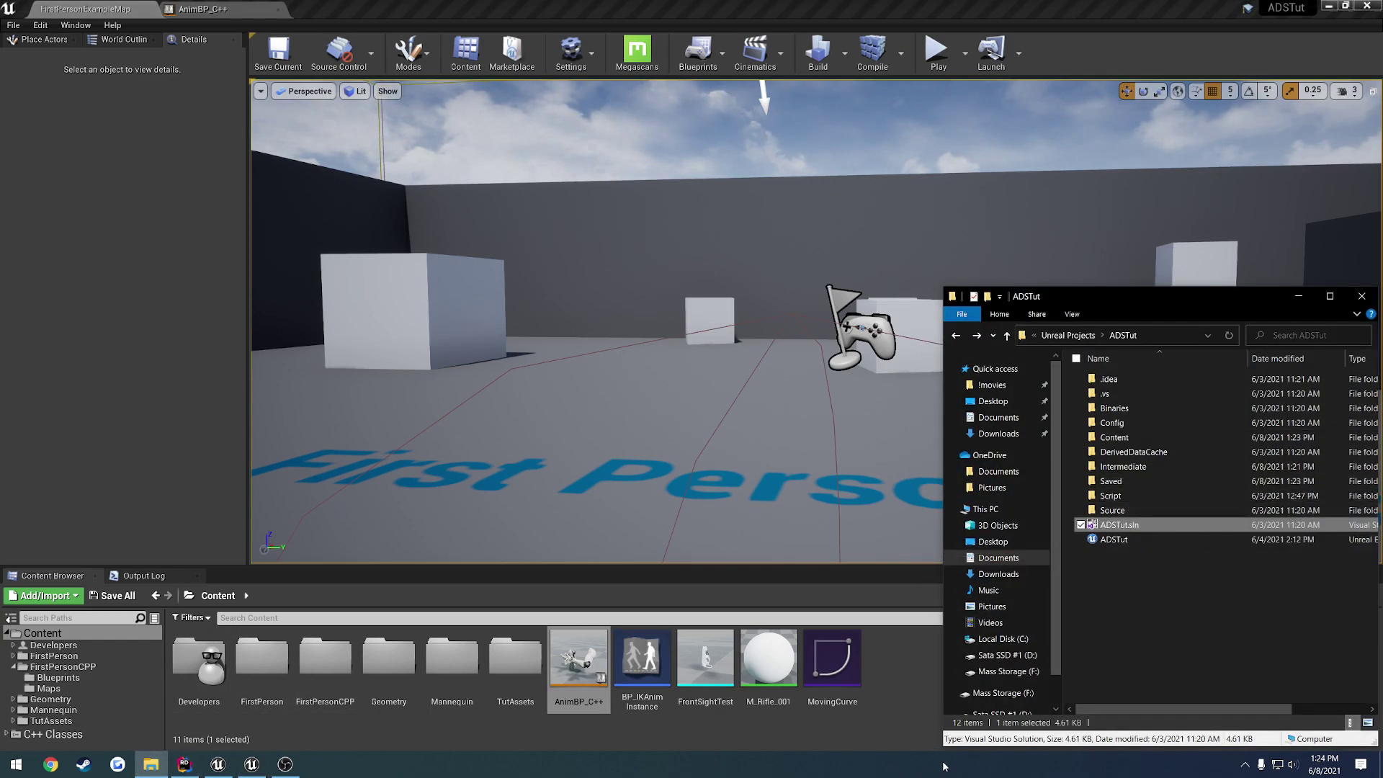
click(936, 649)
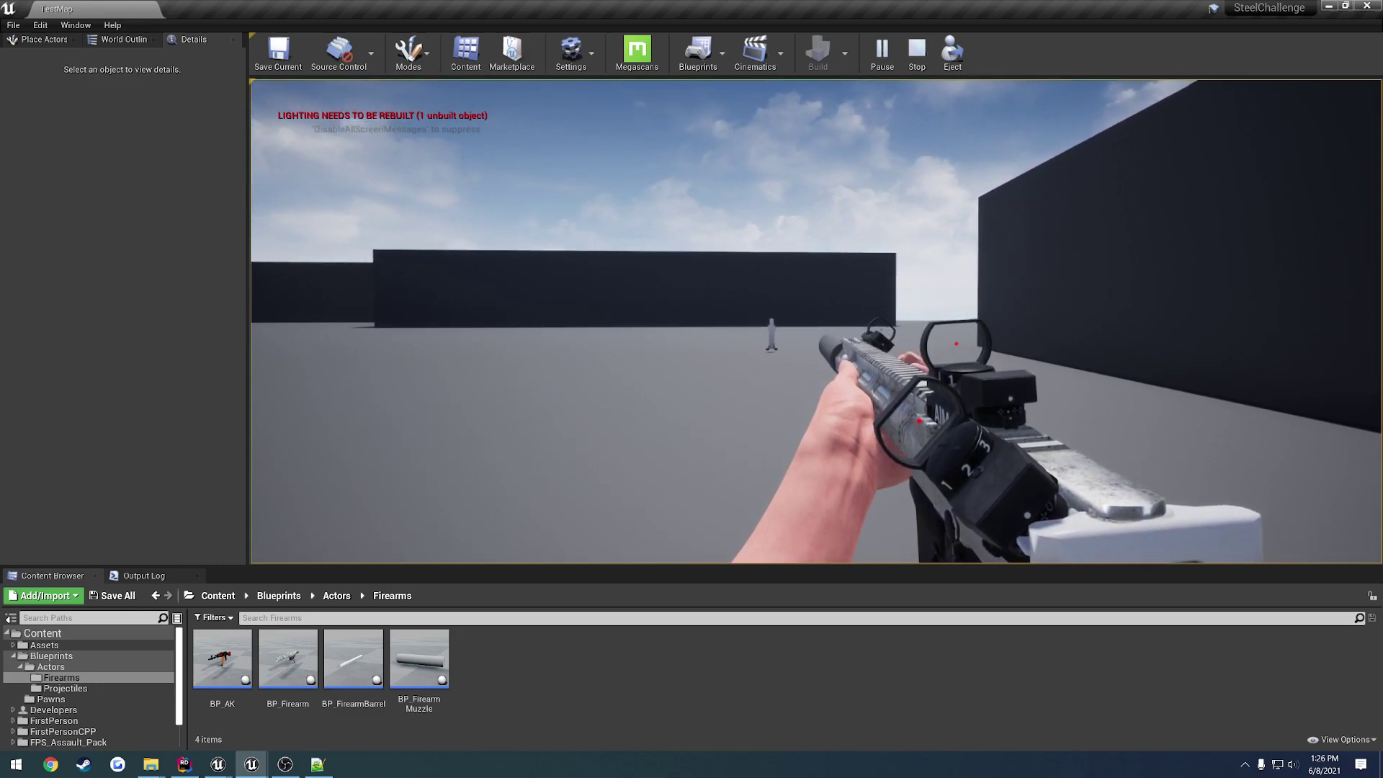
Fire the SteelChallenge rifle at the wall and toggle aiming down the red-dot sight
click(782, 278)
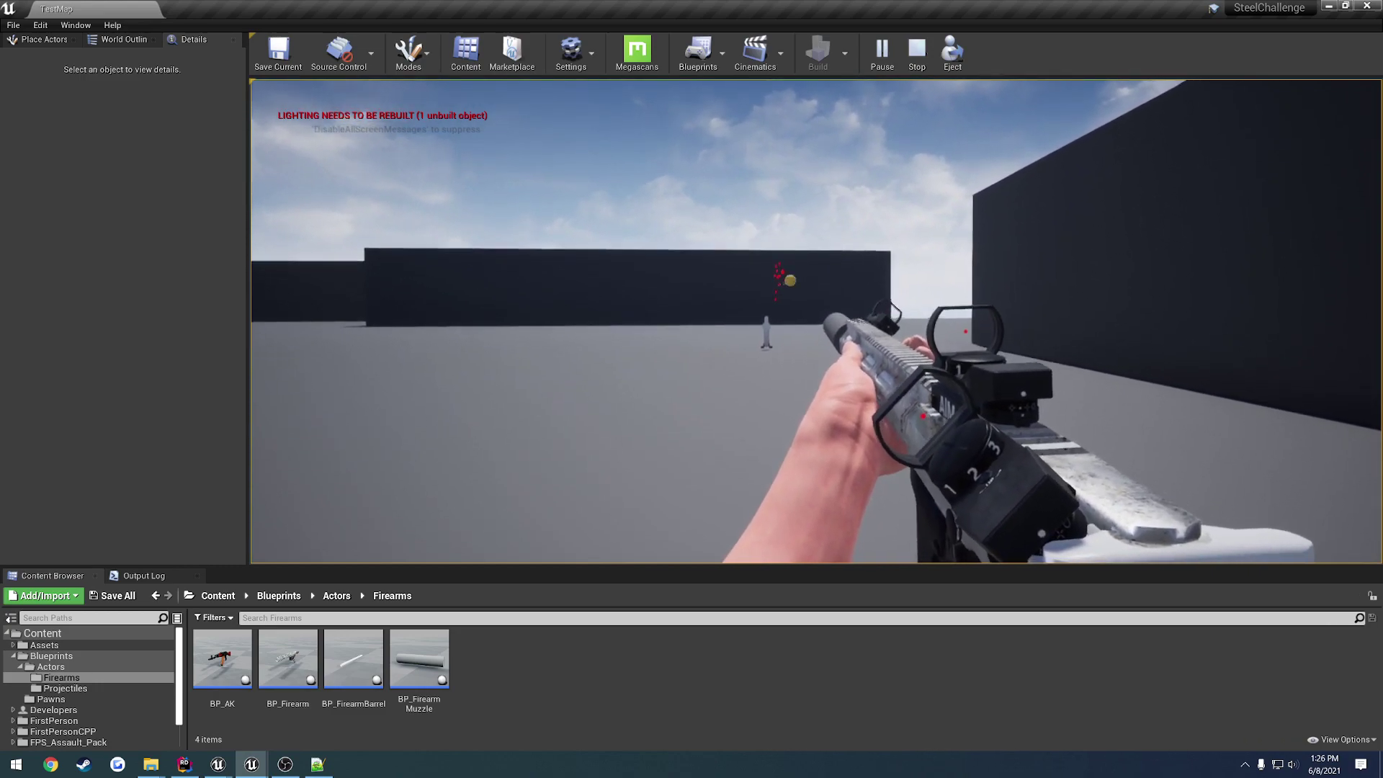
right_click(817, 321)
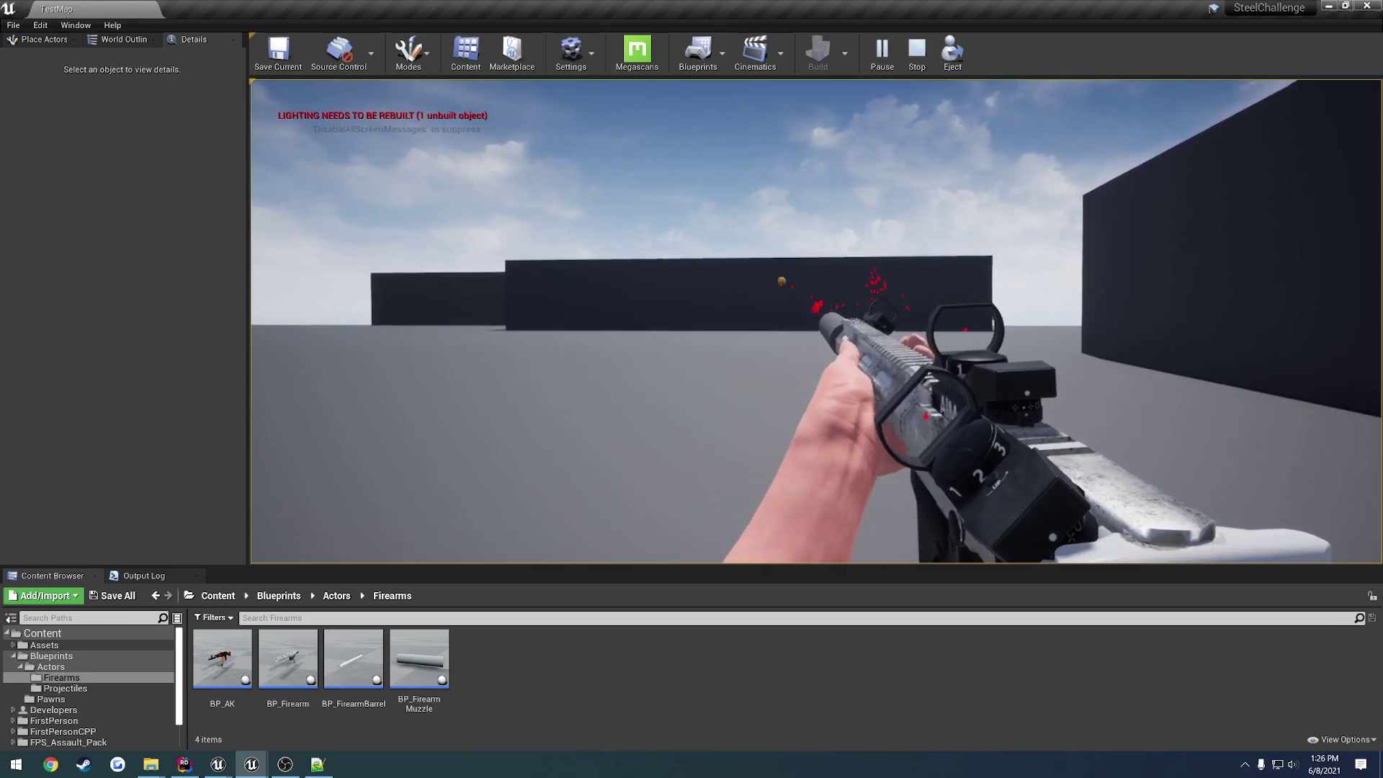
click(833, 299)
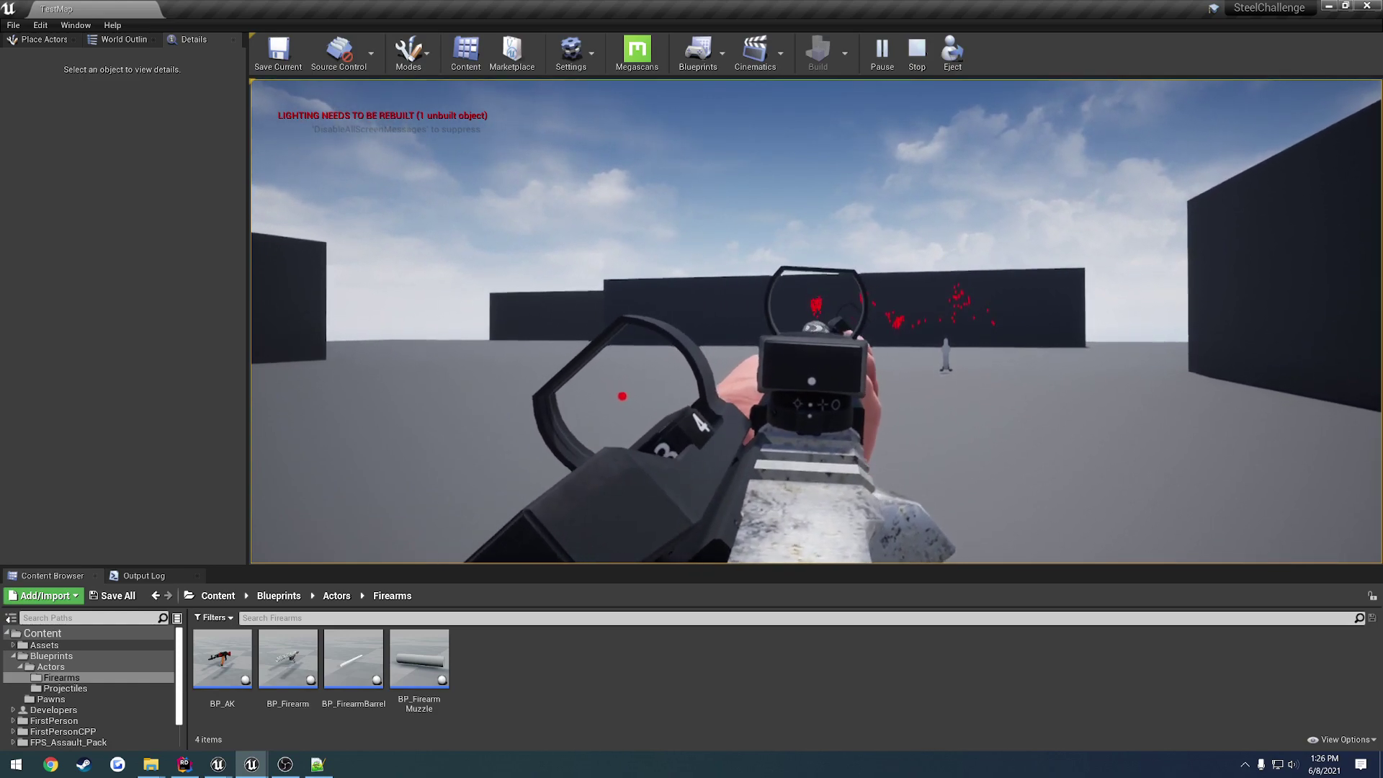
right_click(816, 321)
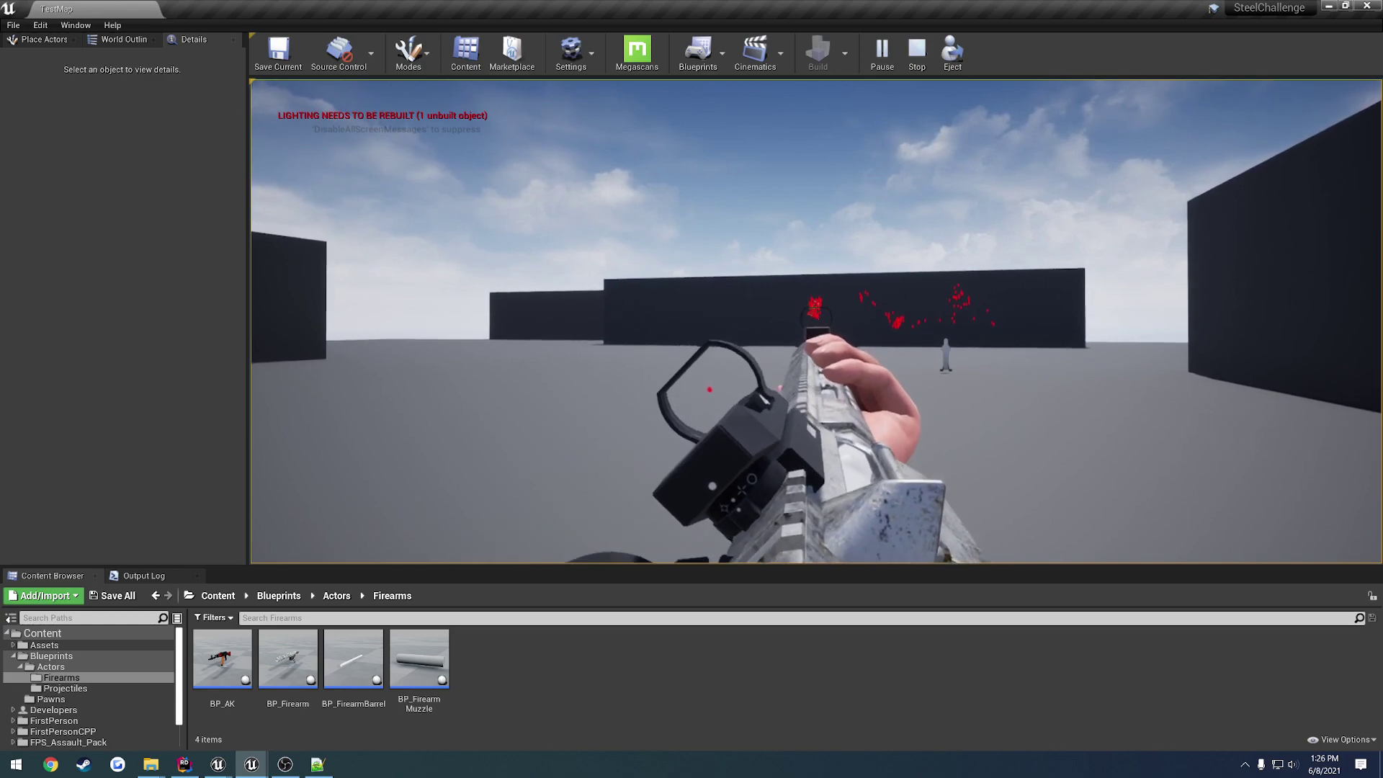
right_click(817, 321)
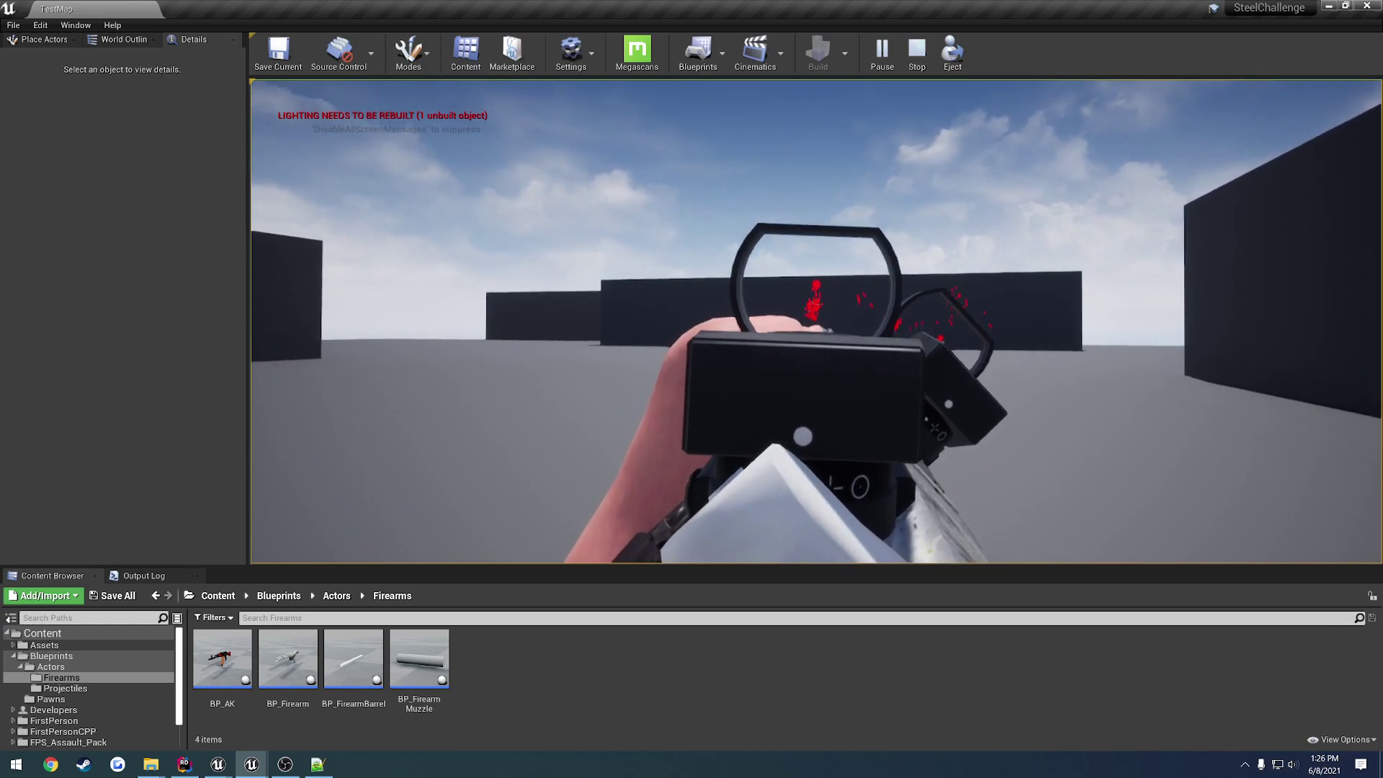
right_click(816, 321)
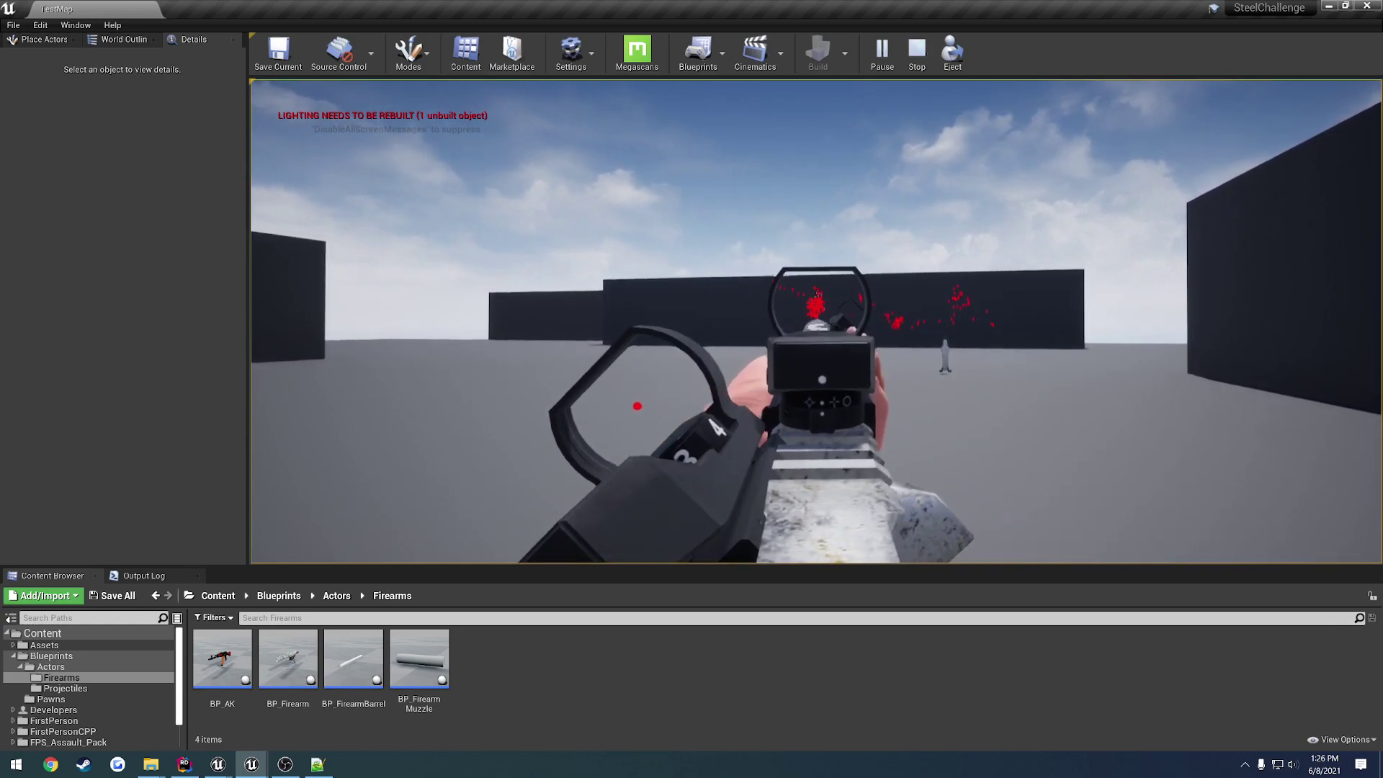
Stop the session, adjust the view, then play and stop TestMap again
key(Escape)
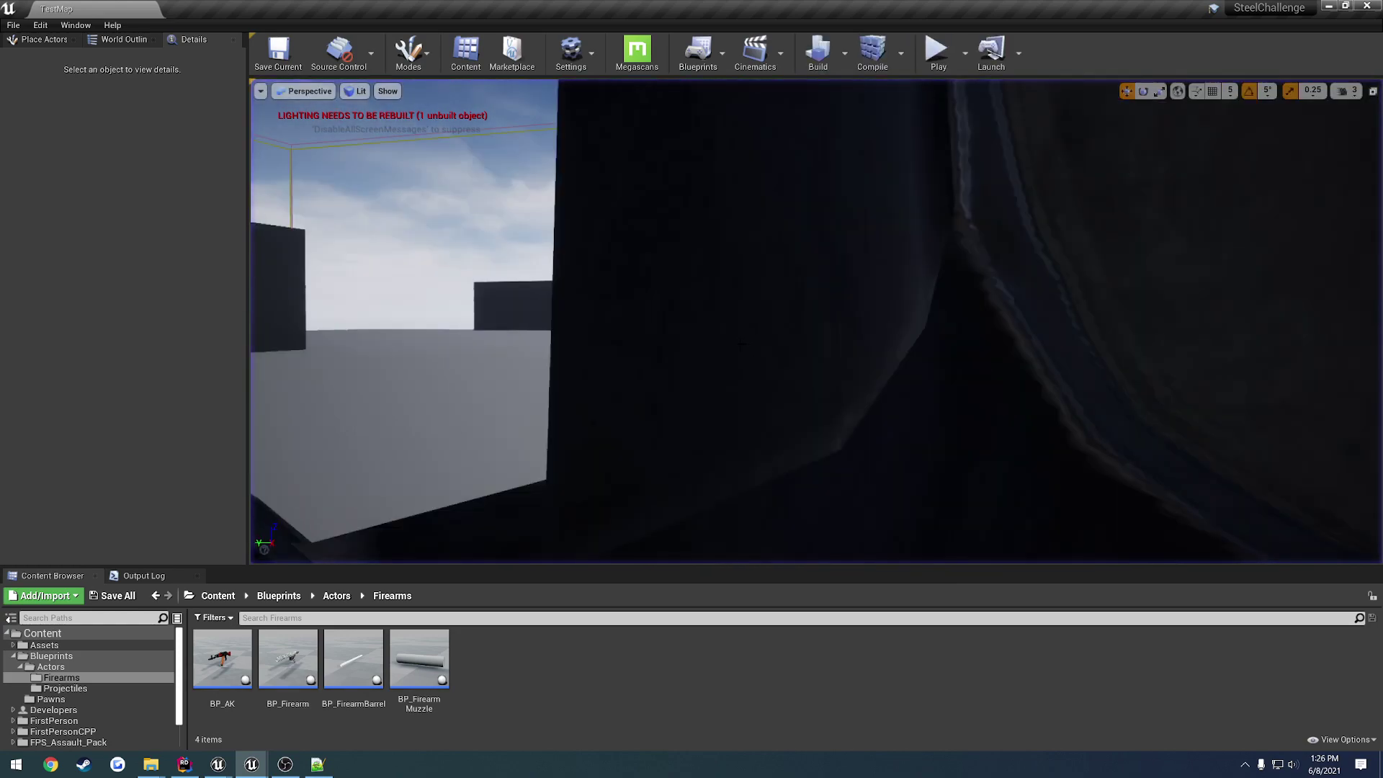
mouse_move(870, 366)
mouse_down()
mouse_move(957, 423)
mouse_move(926, 334)
mouse_move(719, 374)
mouse_up()
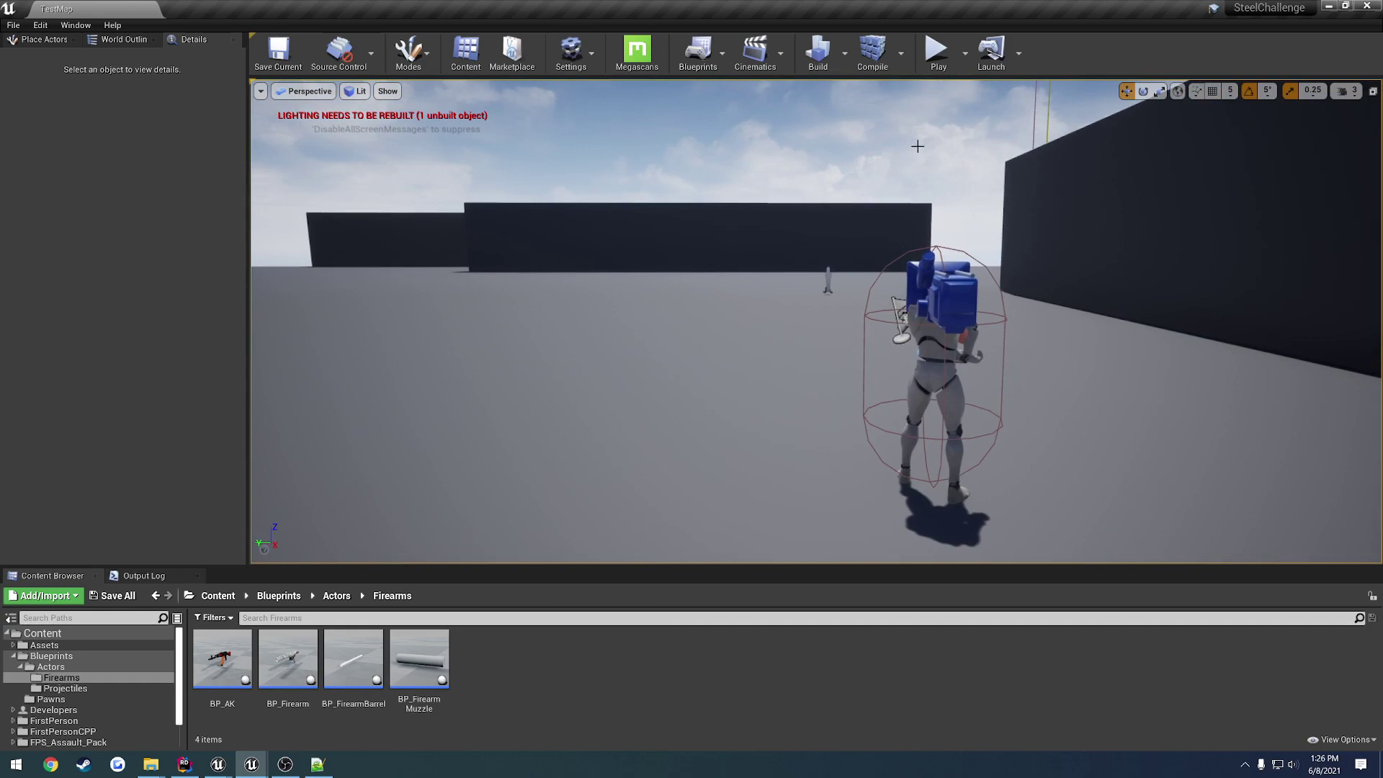
click(937, 49)
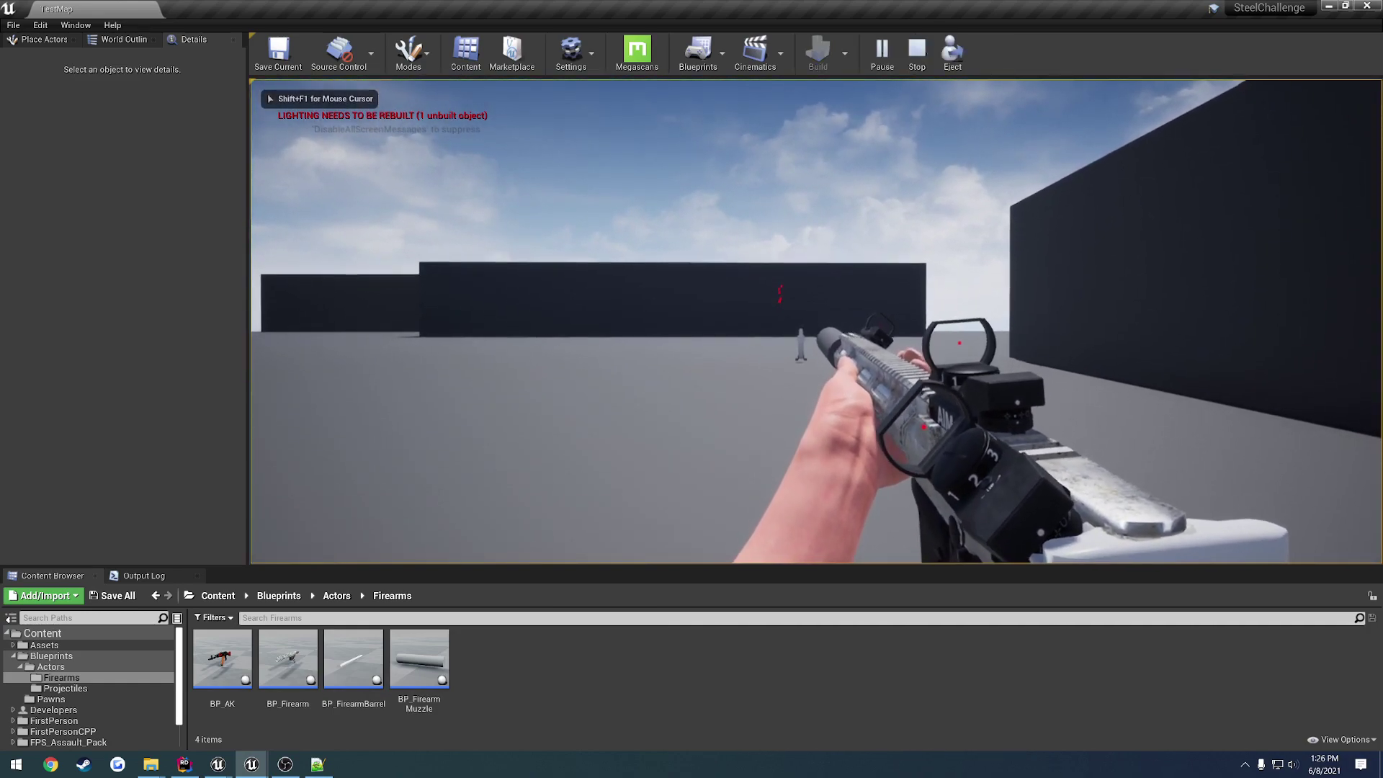
key(Escape)
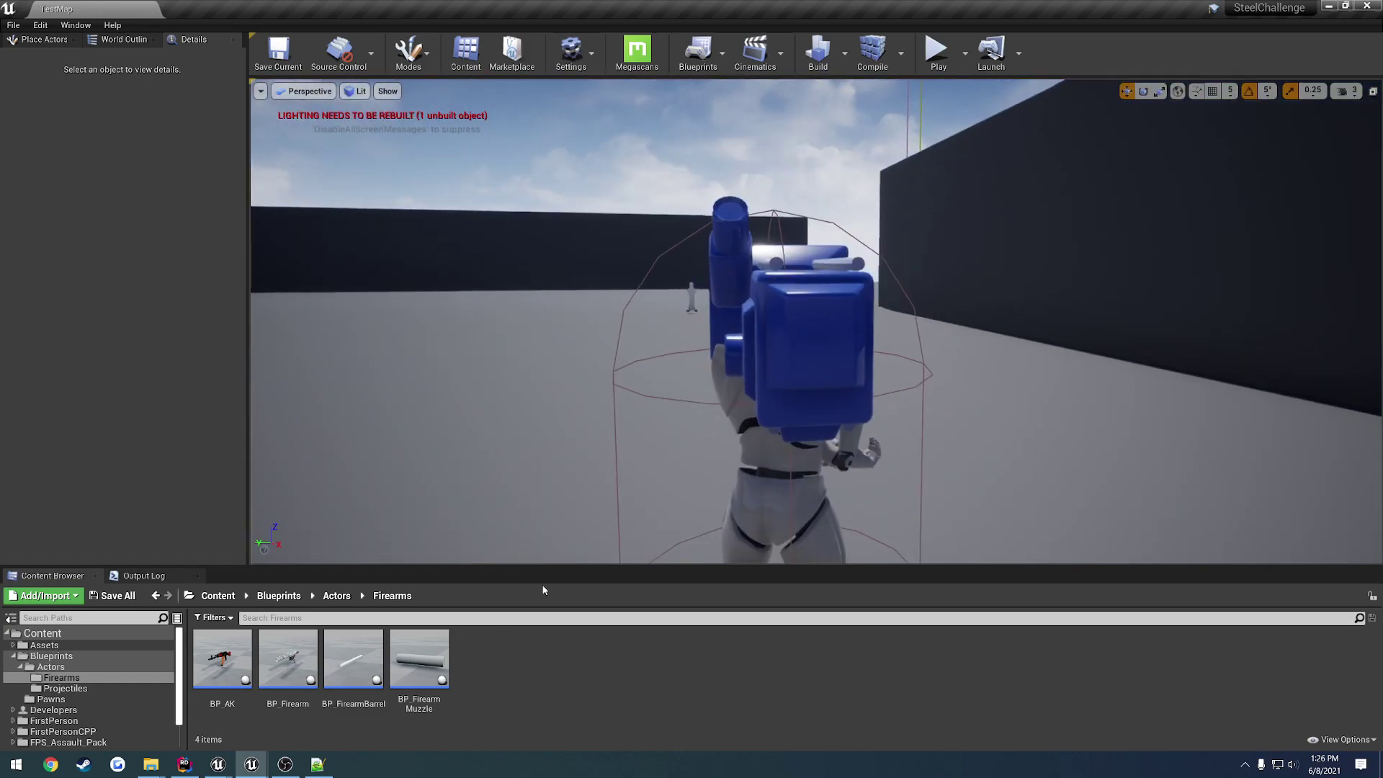
Review NativeUpdateAnimation's InterpToZero and InterpTo calls in SC_AnimInstance.cpp
click(186, 764)
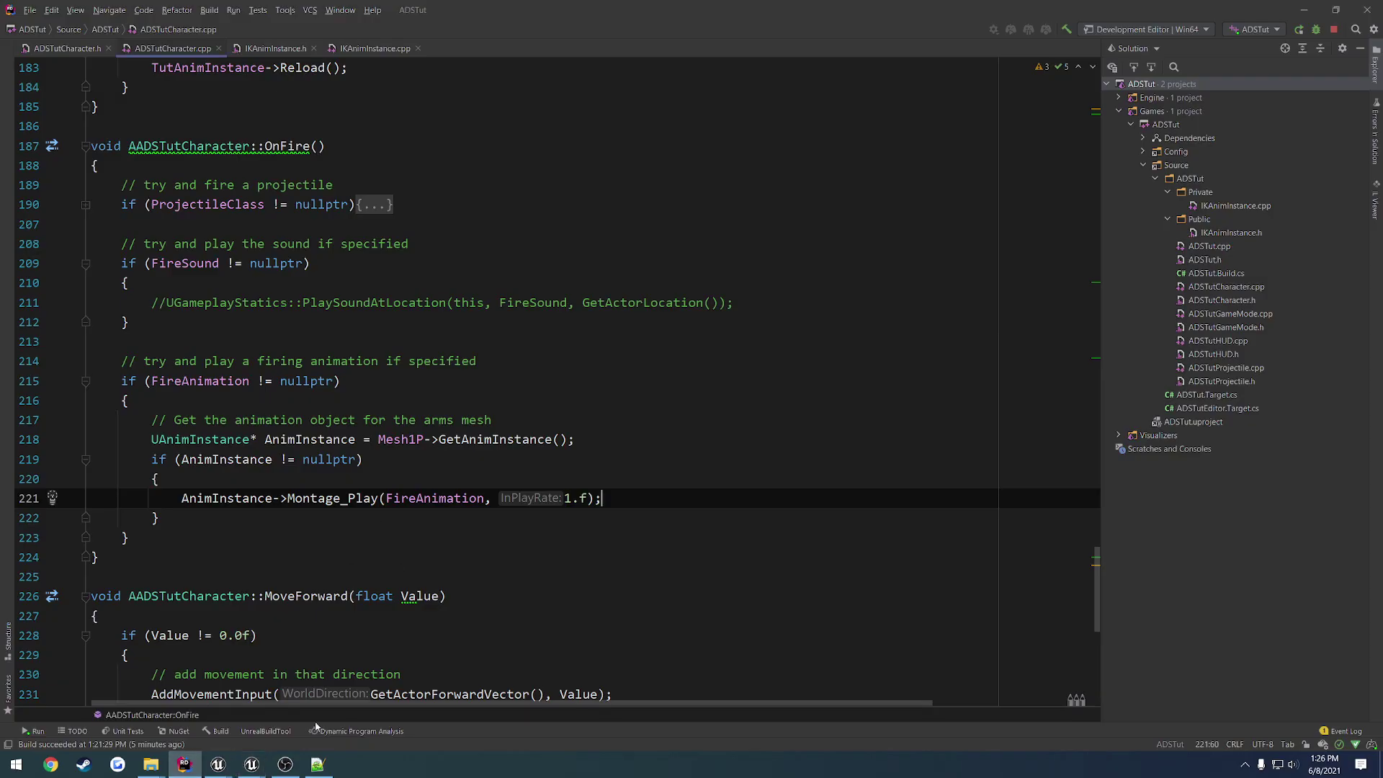
click(317, 764)
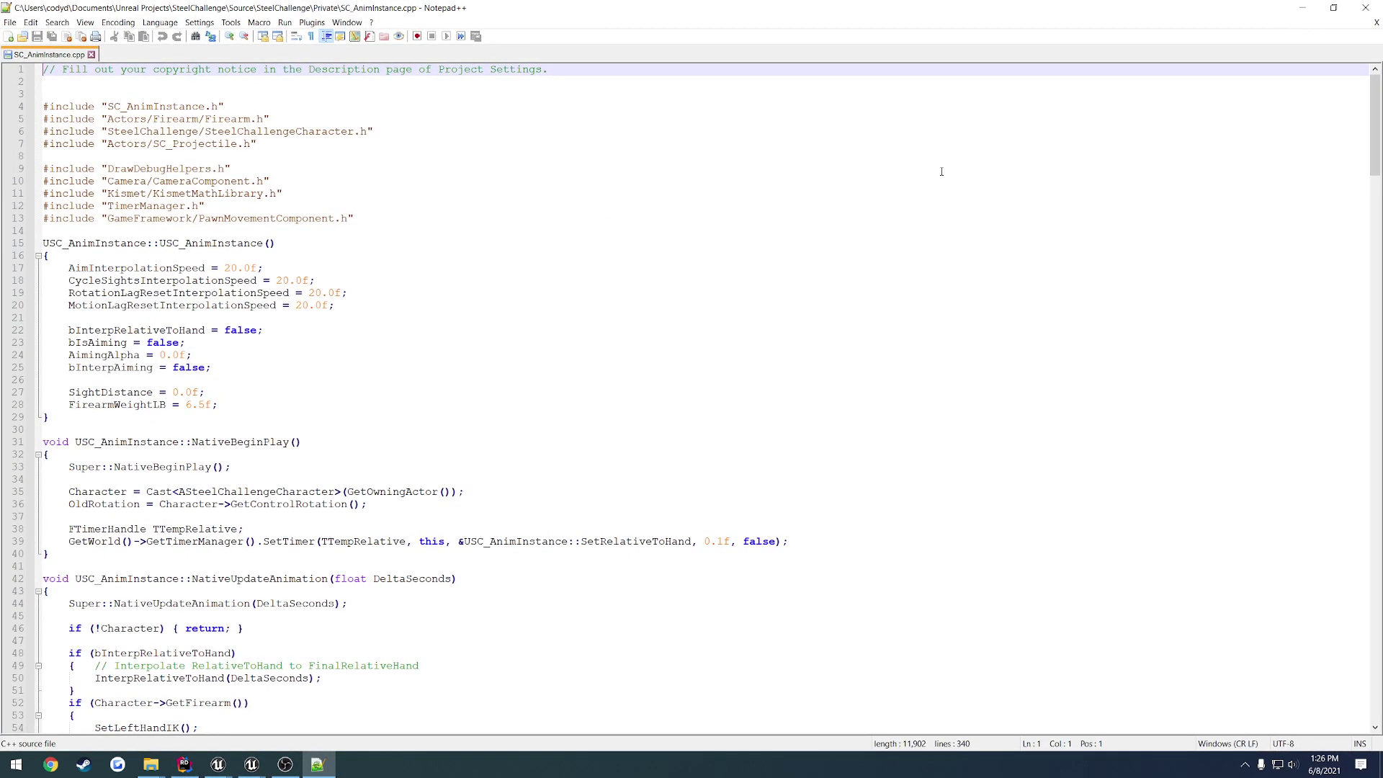
scroll(666, 507, down, 3)
scroll(666, 506, down, 3)
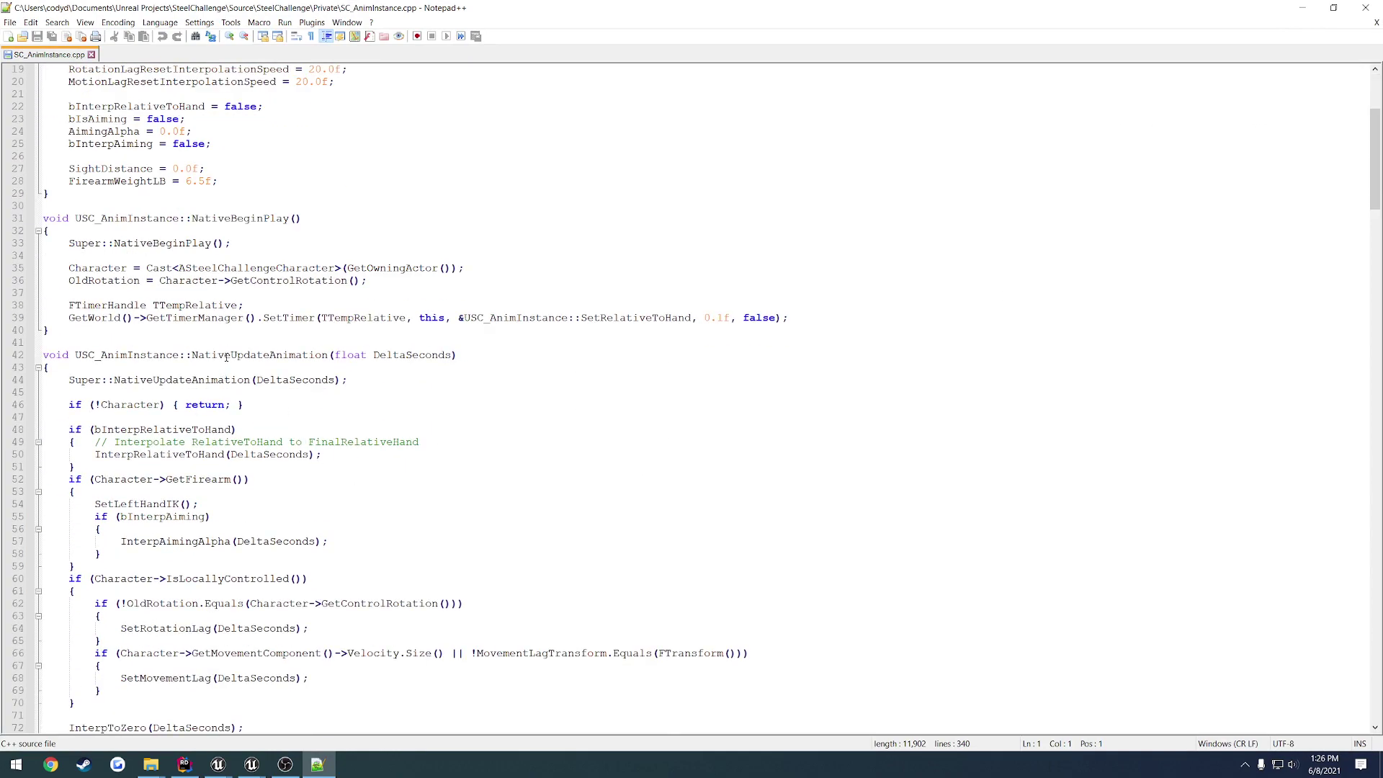
double_click(226, 355)
scroll(279, 380, down, 3)
scroll(299, 522, down, 2)
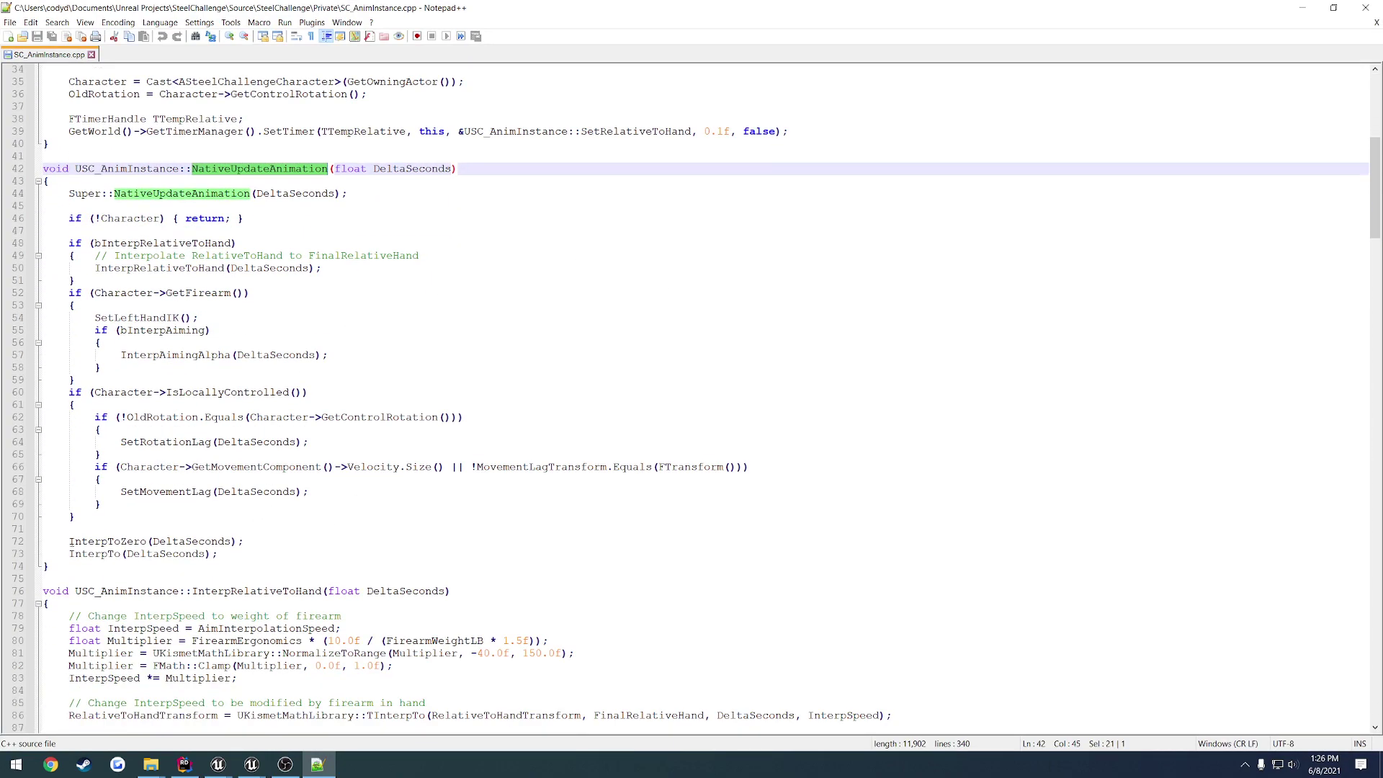
drag(68, 541, 287, 556)
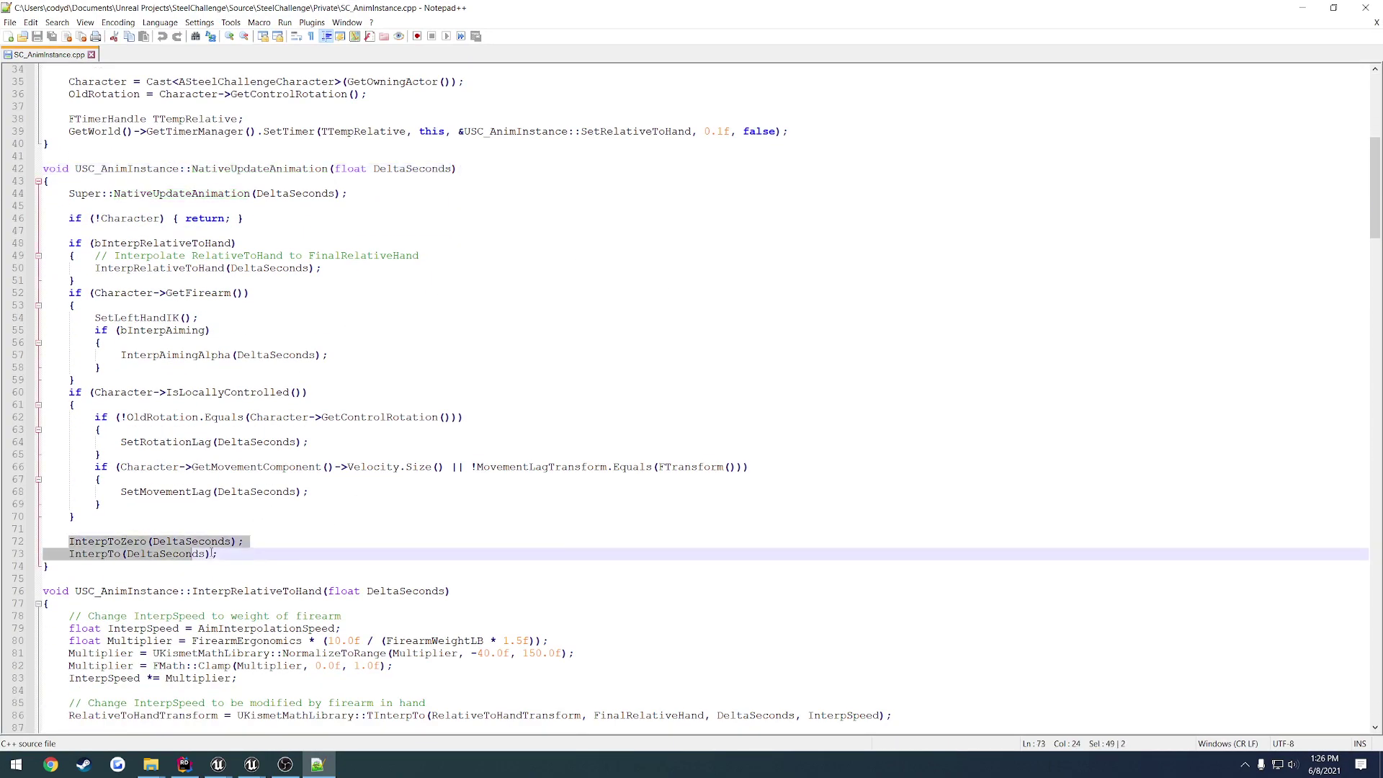
double_click(107, 544)
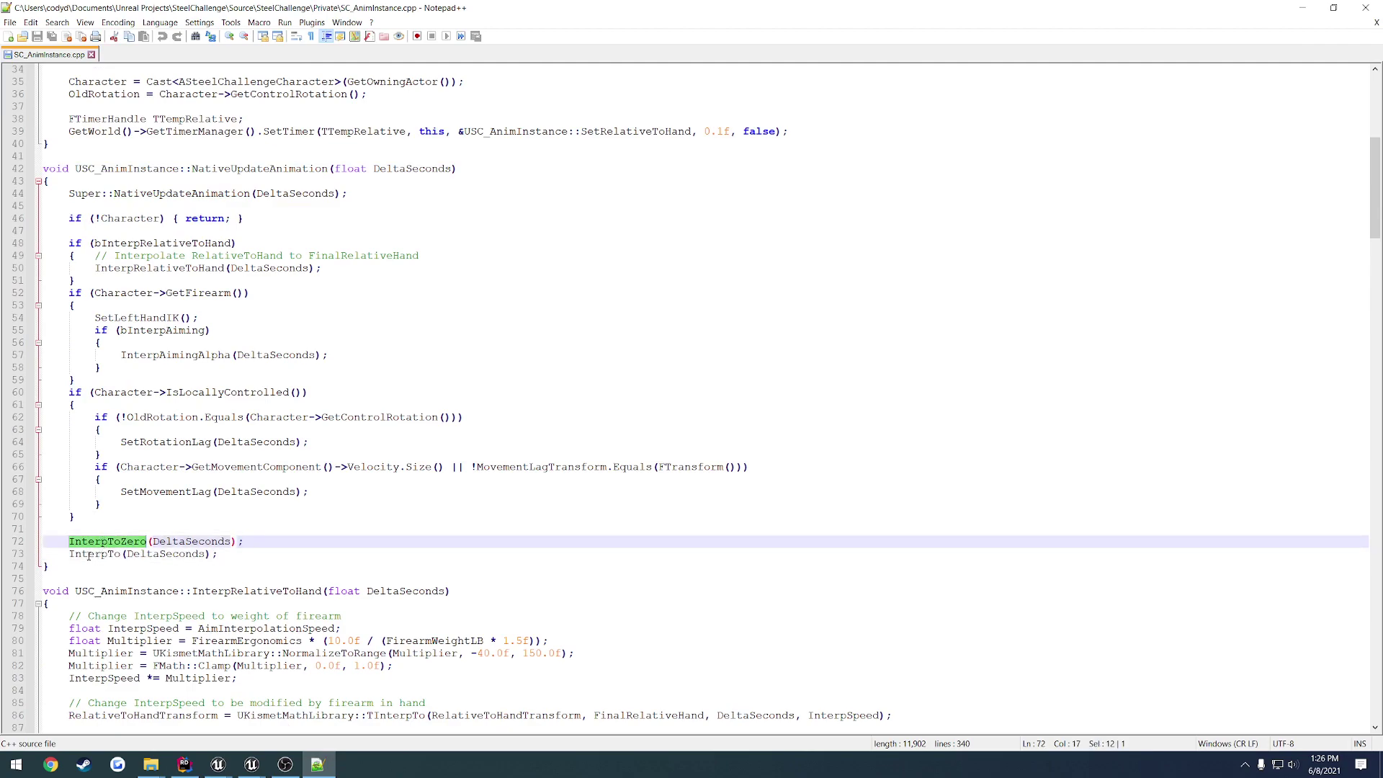
double_click(89, 555)
click(262, 555)
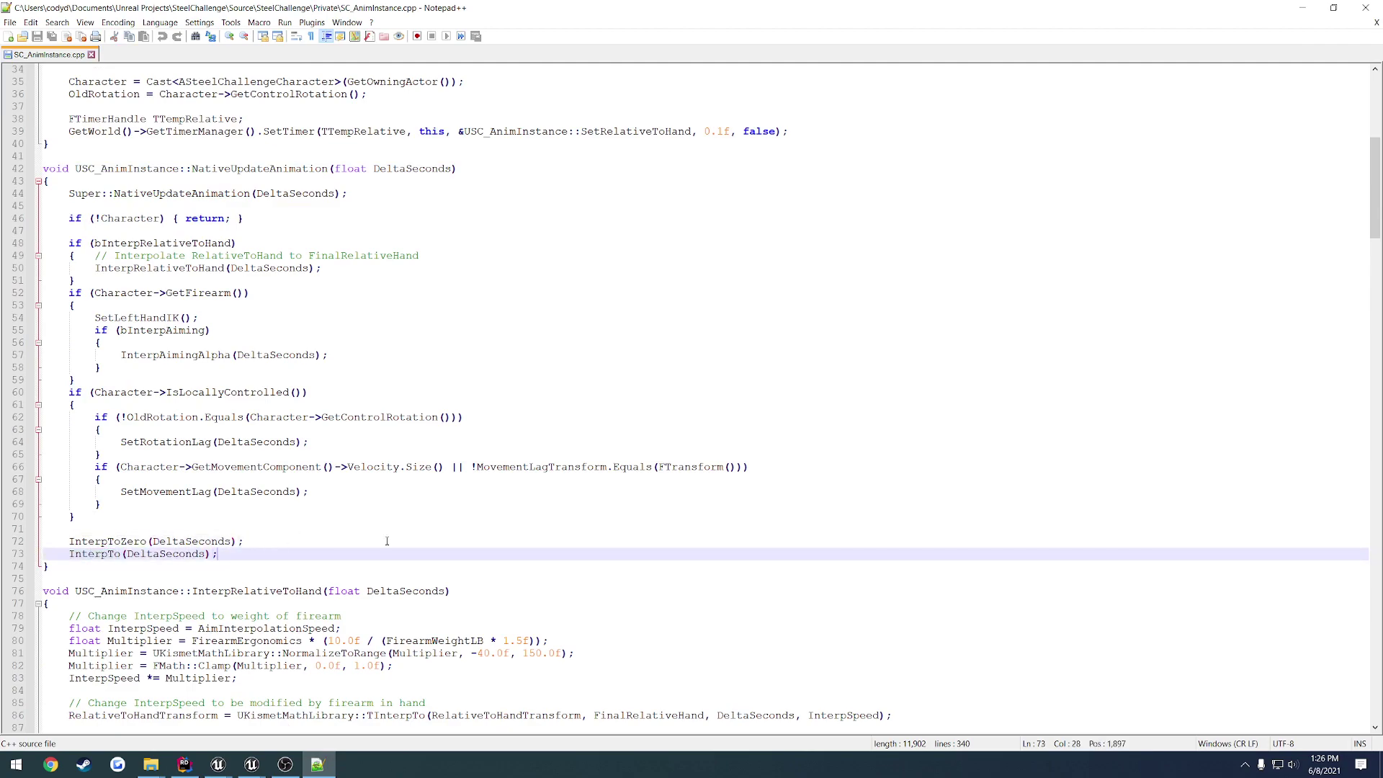
Scroll down to the Shoot function's recoil code around line 301
scroll(505, 528, down, 4)
scroll(534, 509, down, 3)
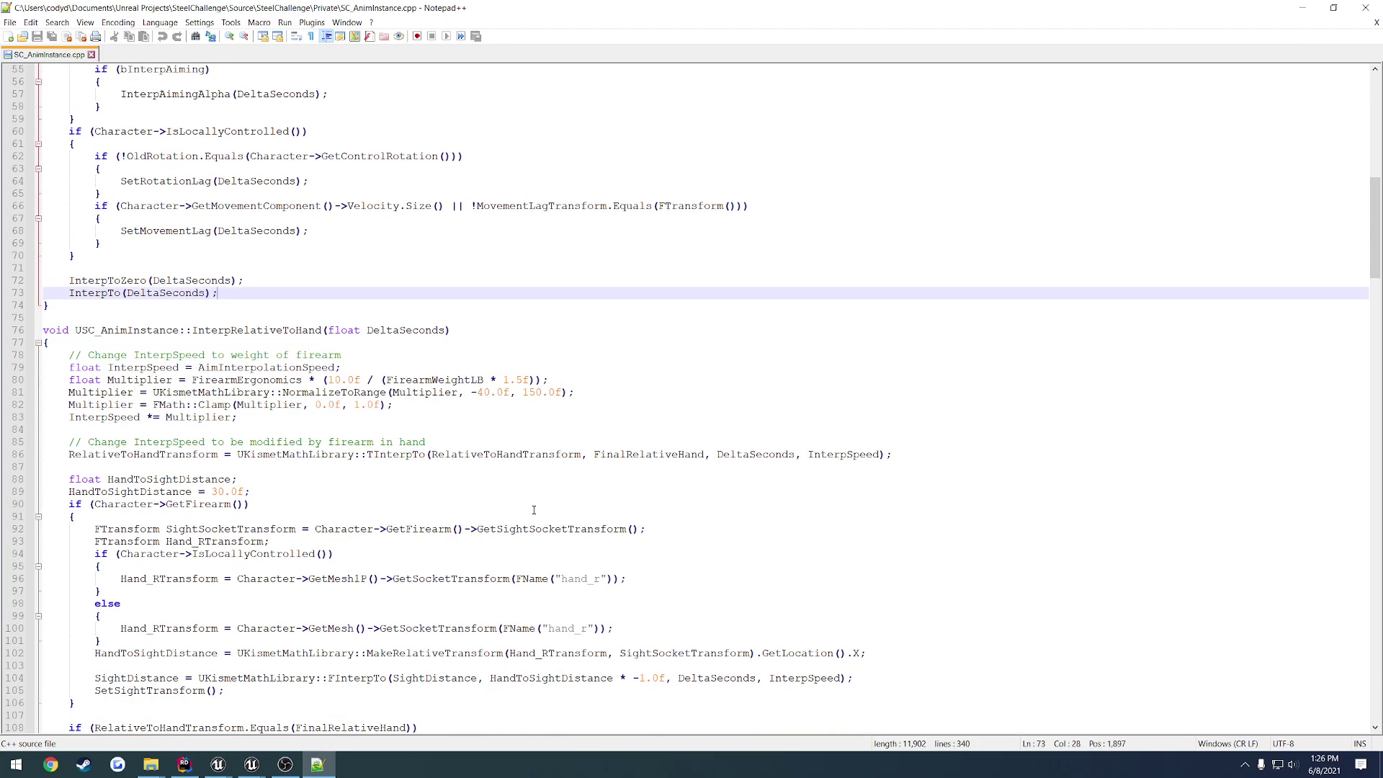
scroll(553, 516, down, 9)
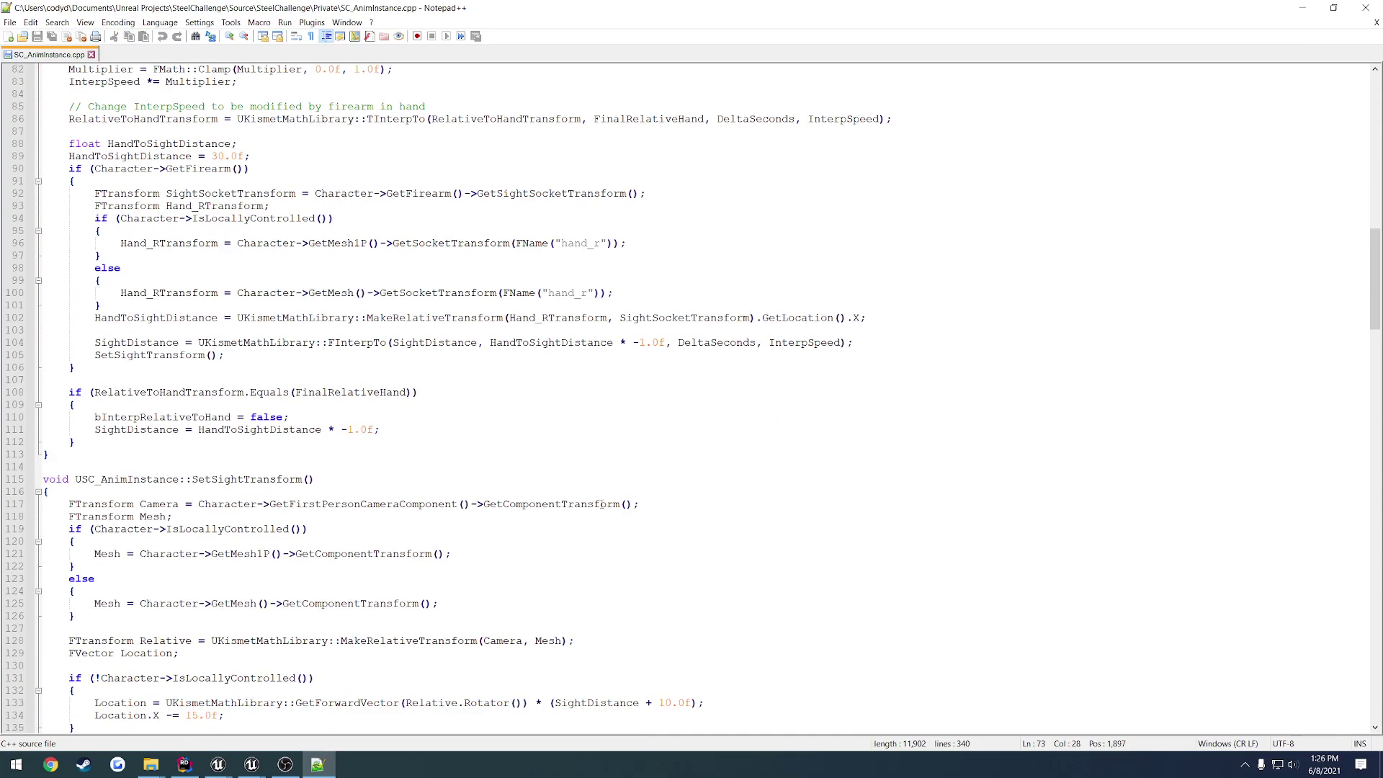
scroll(553, 515, down, 5)
drag(1376, 310, 1377, 670)
right_click(209, 247)
double_click(208, 243)
drag(80, 297, 263, 367)
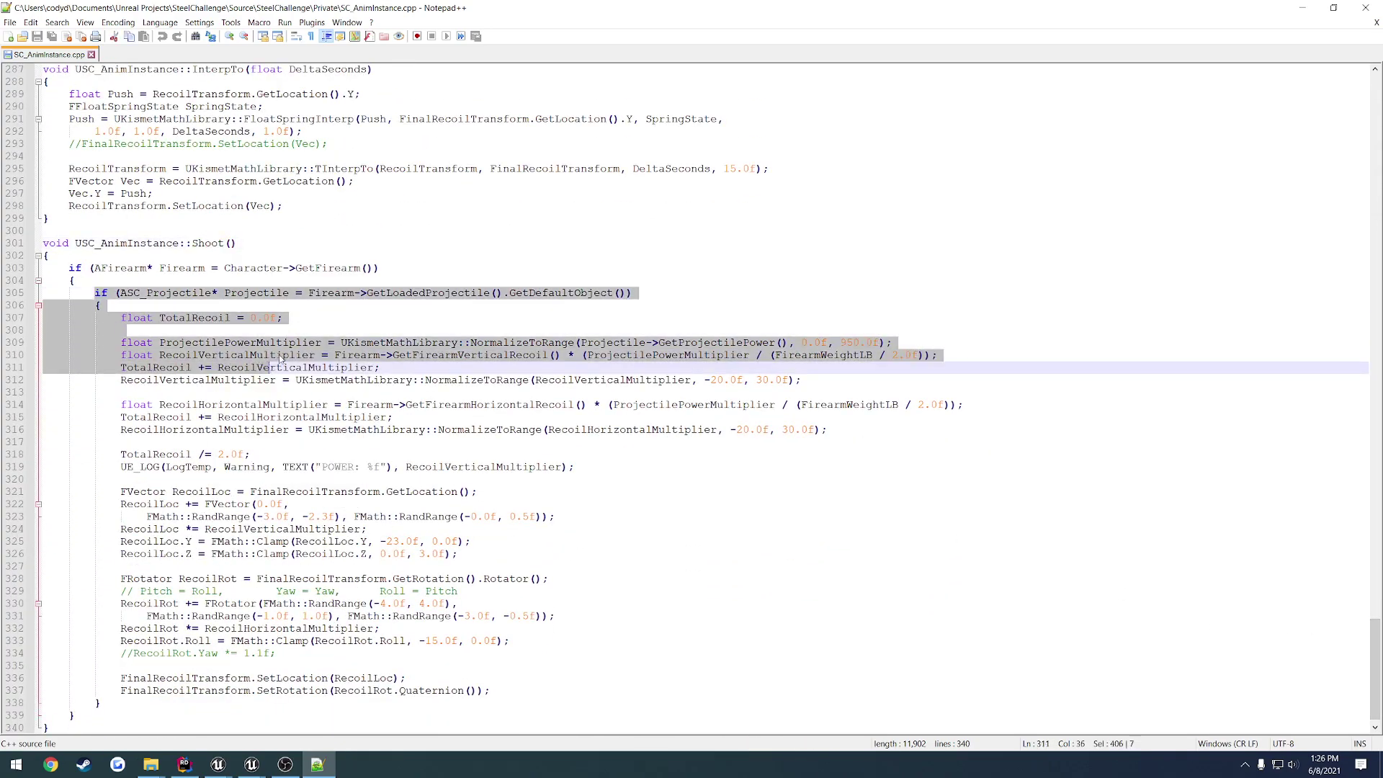
click(327, 319)
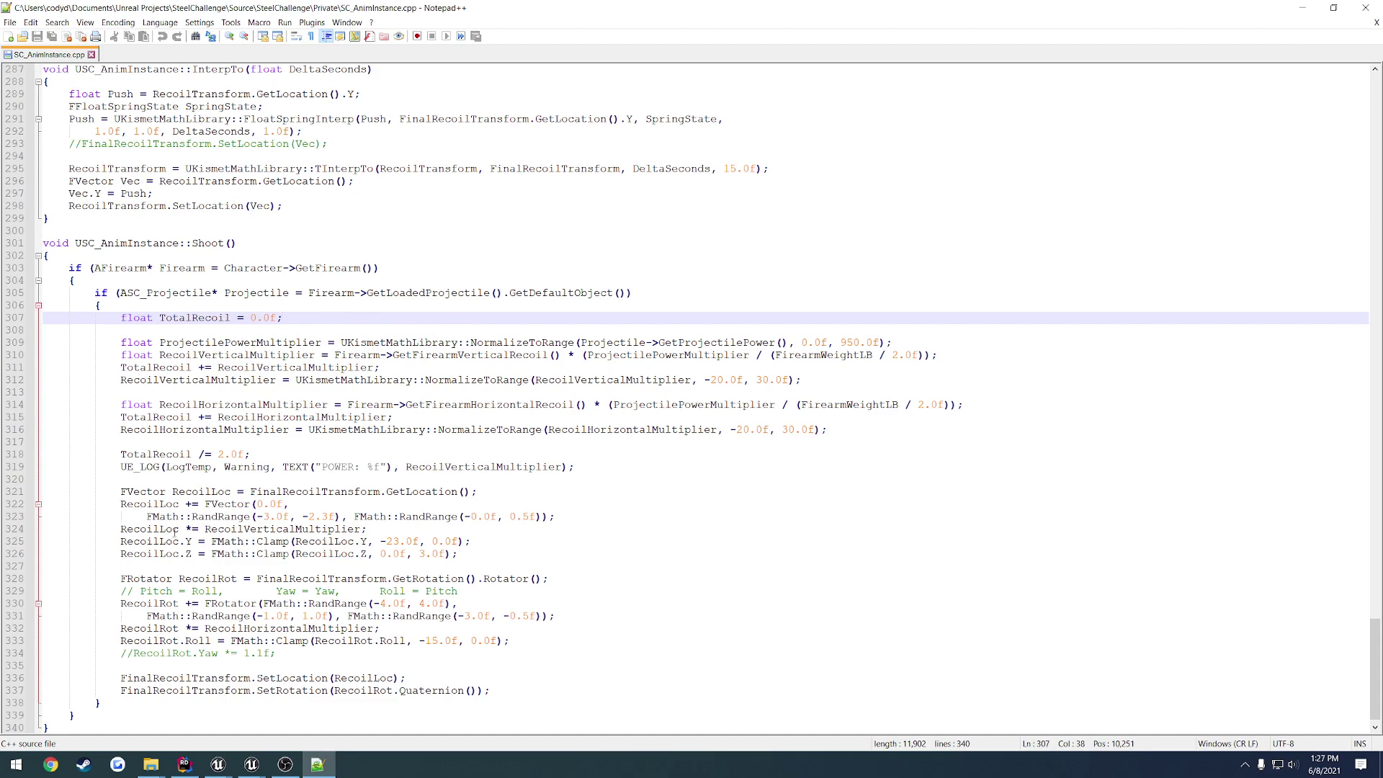
drag(120, 530, 515, 558)
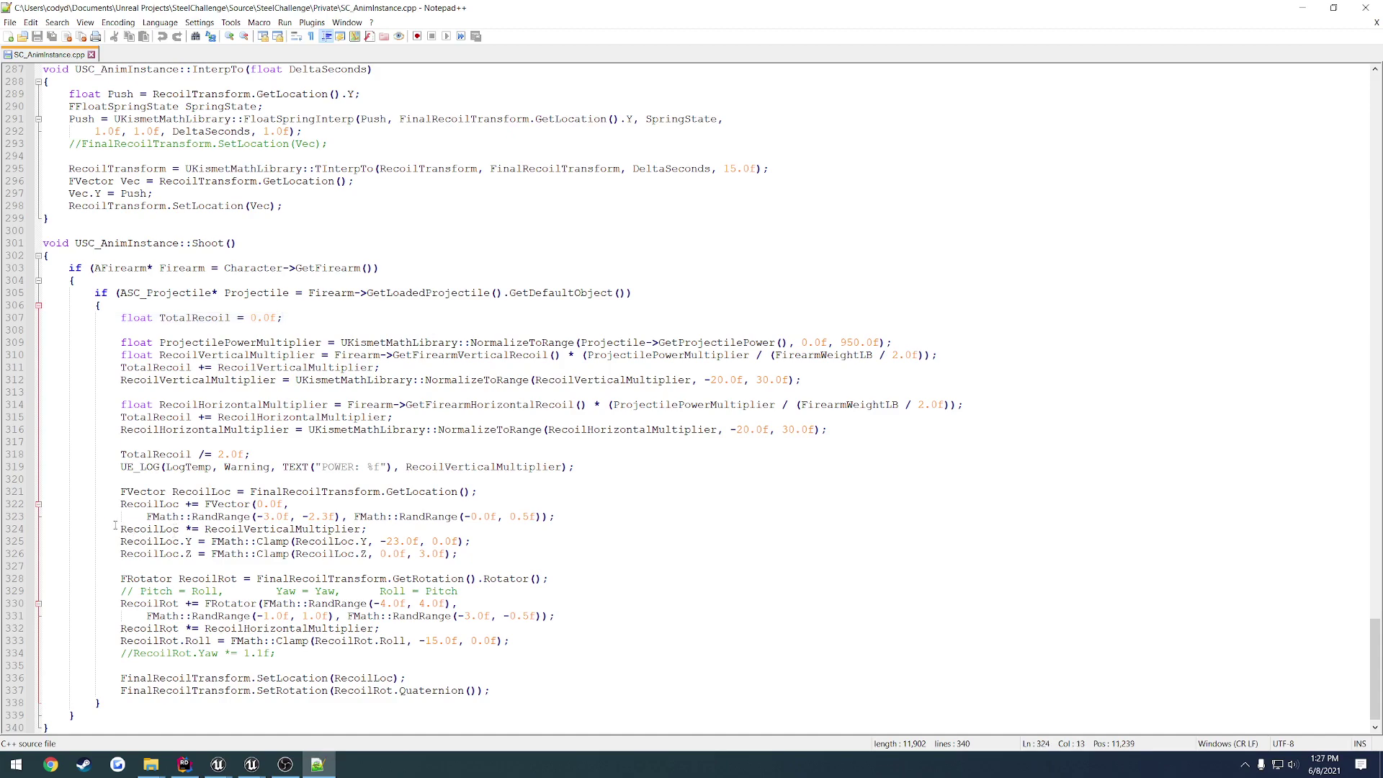
click(511, 556)
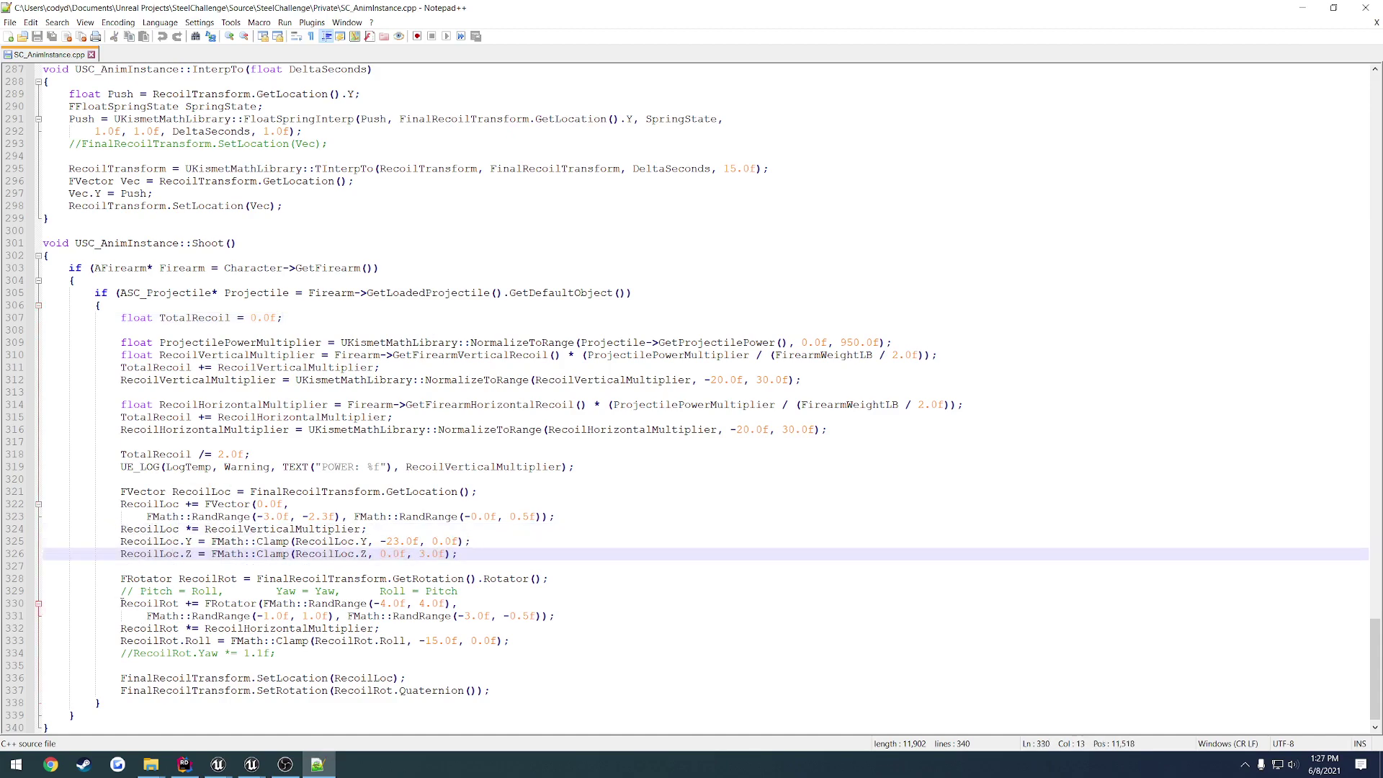
drag(110, 604, 512, 643)
click(555, 647)
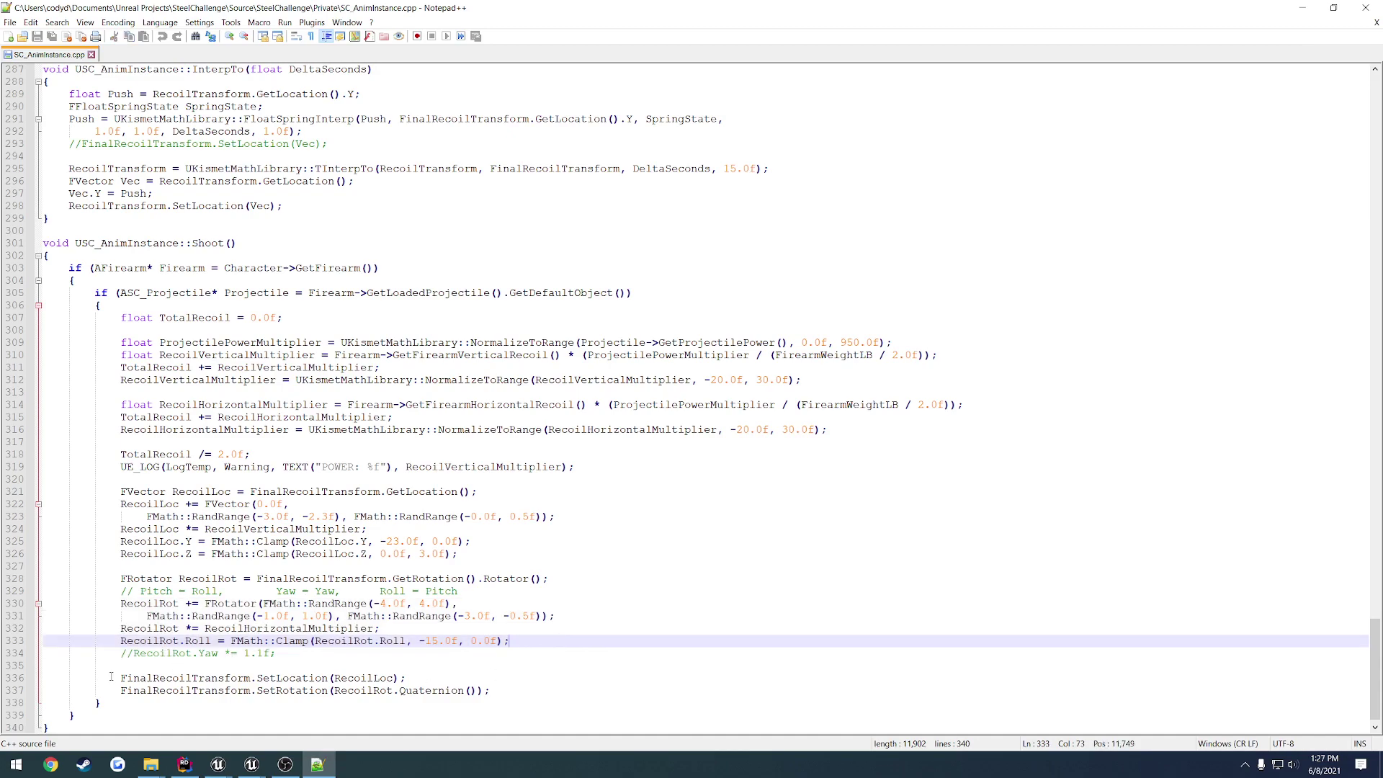
drag(108, 678, 490, 692)
click(543, 690)
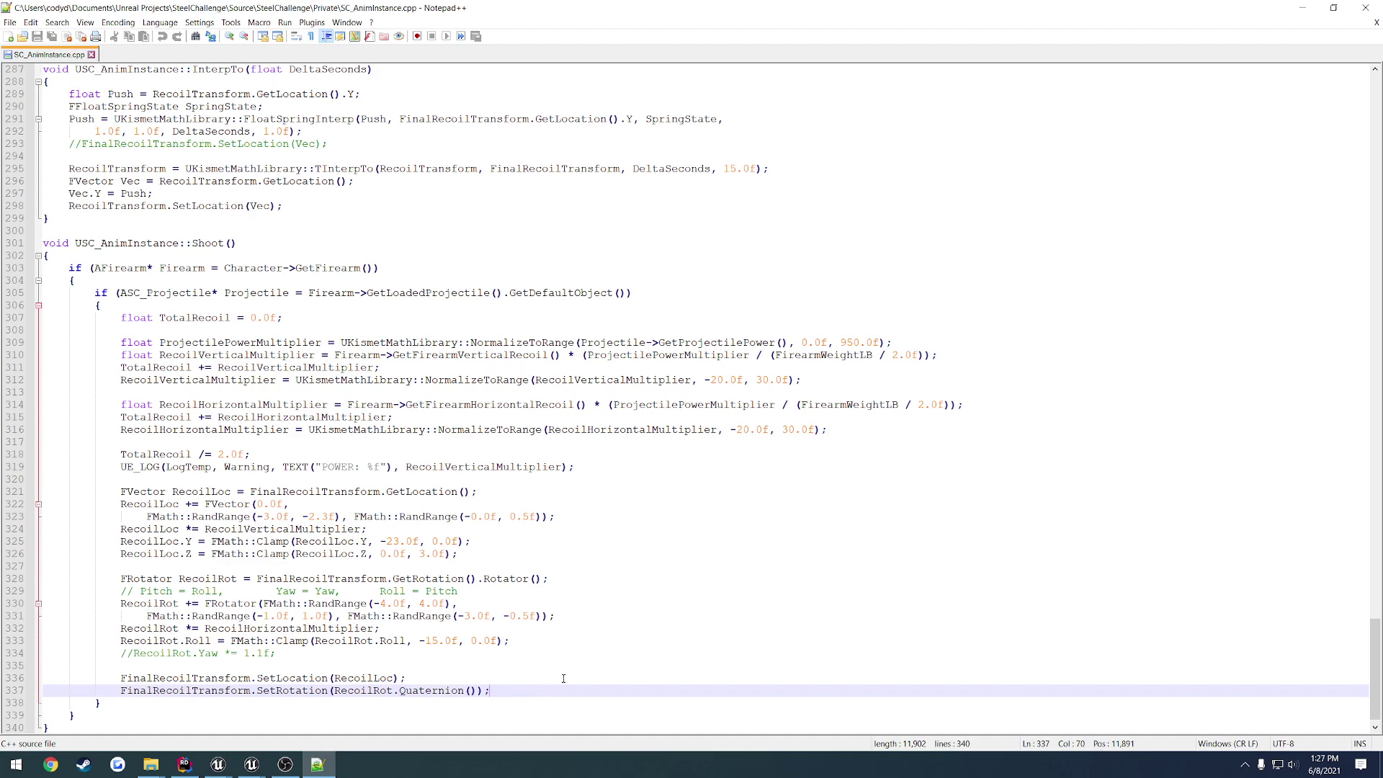
double_click(165, 678)
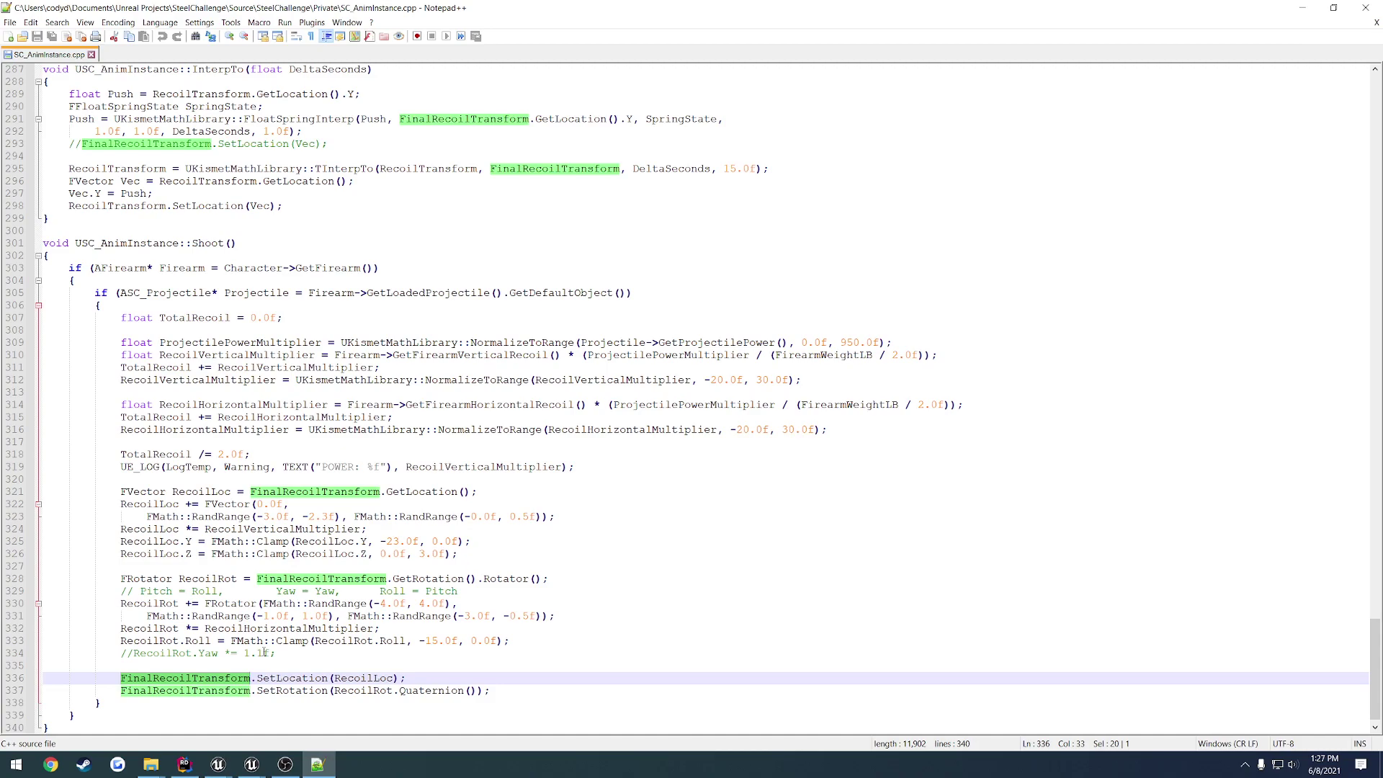
Inspect FinalRecoilTransform and FTransform in the InterpToZero call and the final SetLocation/SetRotation lines
scroll(350, 670, up, 5)
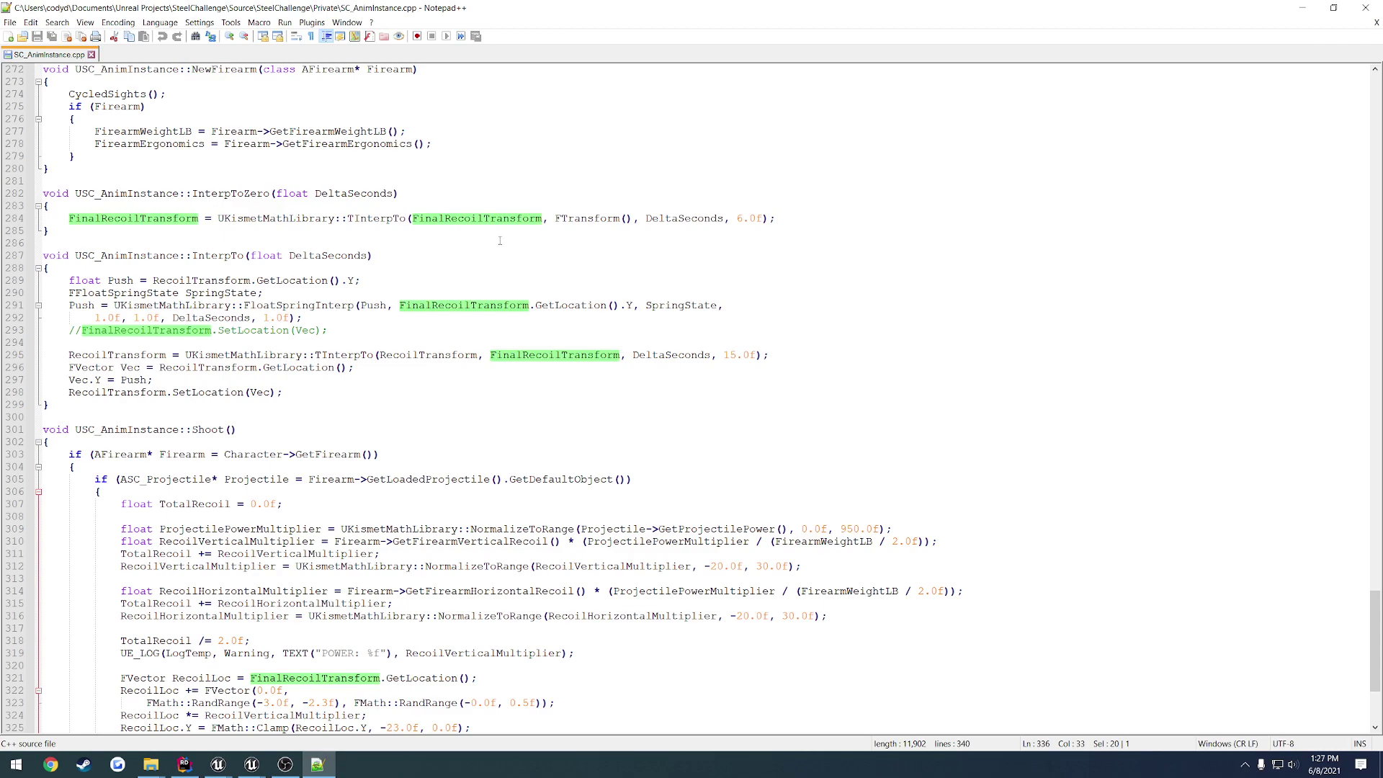
double_click(520, 218)
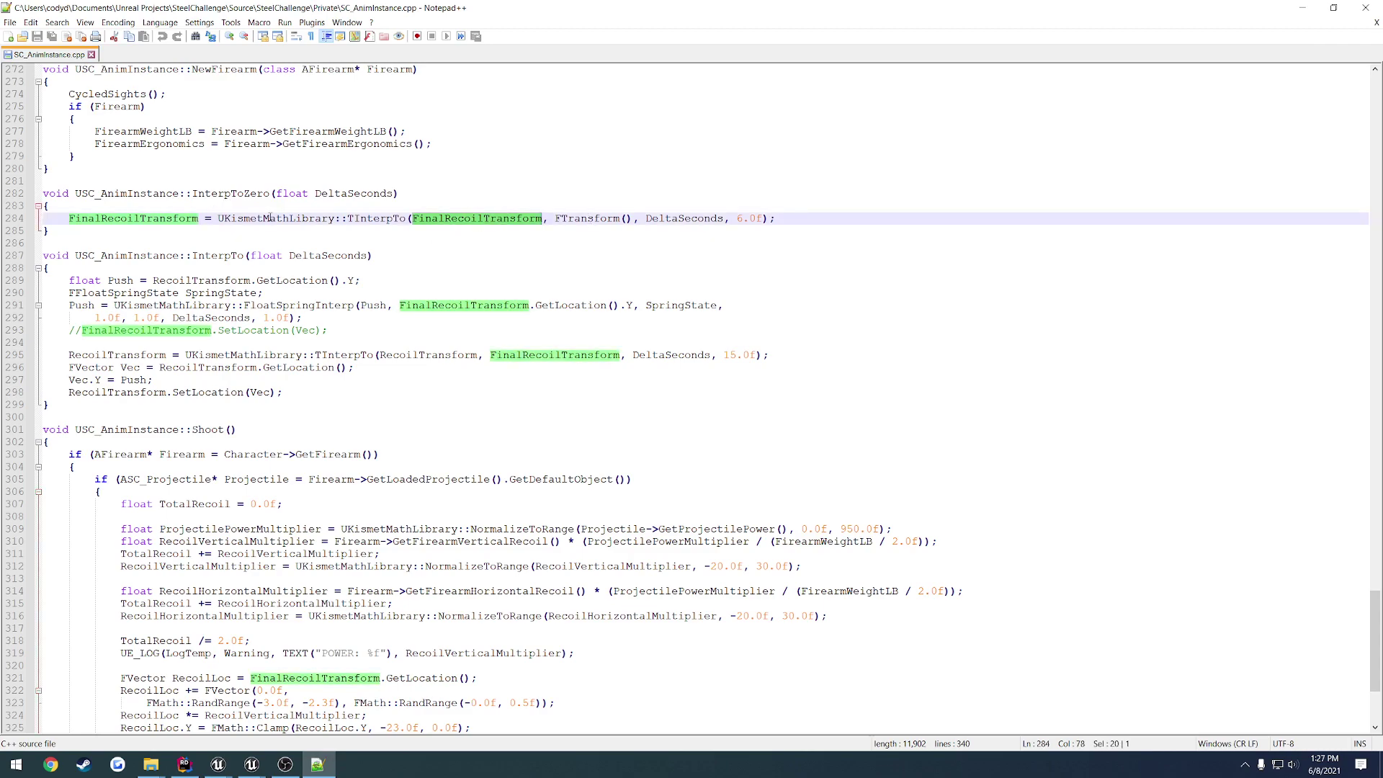
double_click(570, 219)
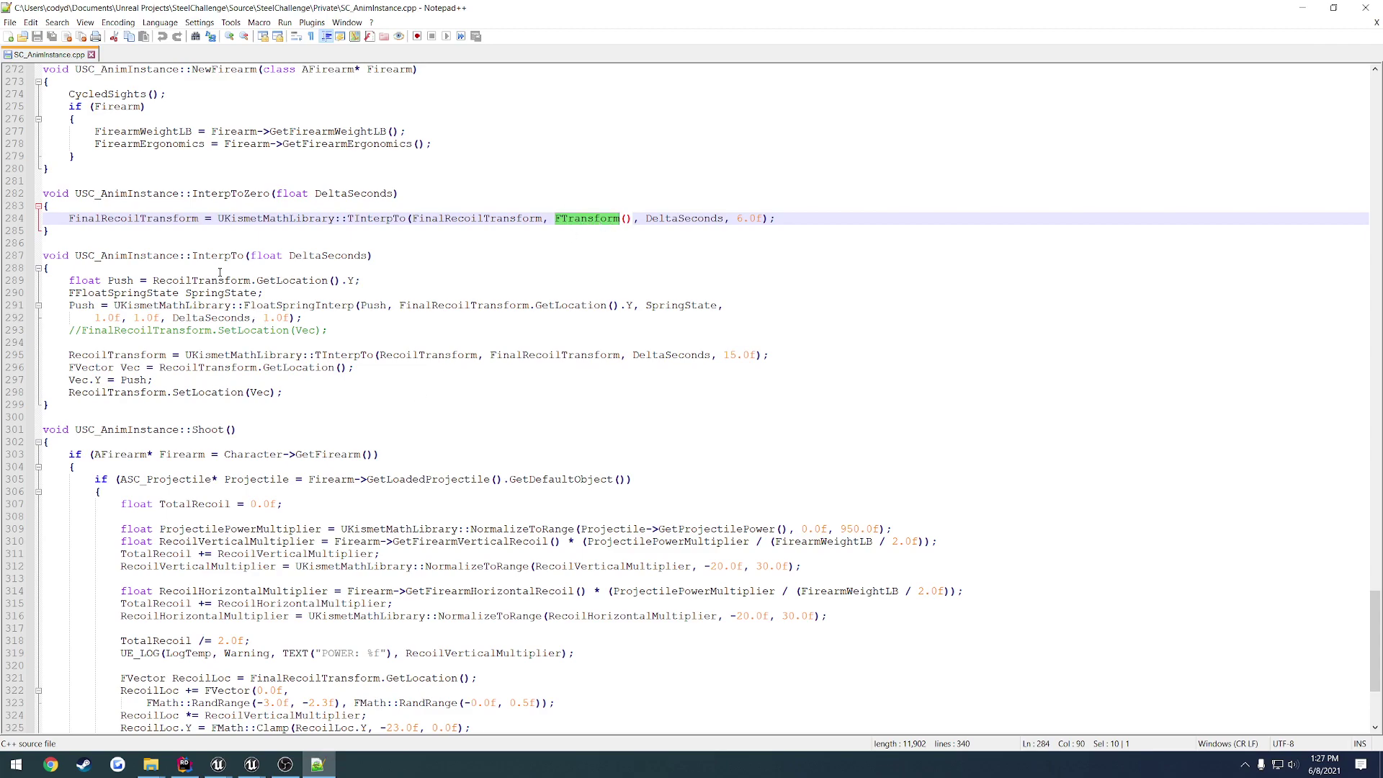
scroll(264, 277, down, 2)
scroll(220, 669, down, 4)
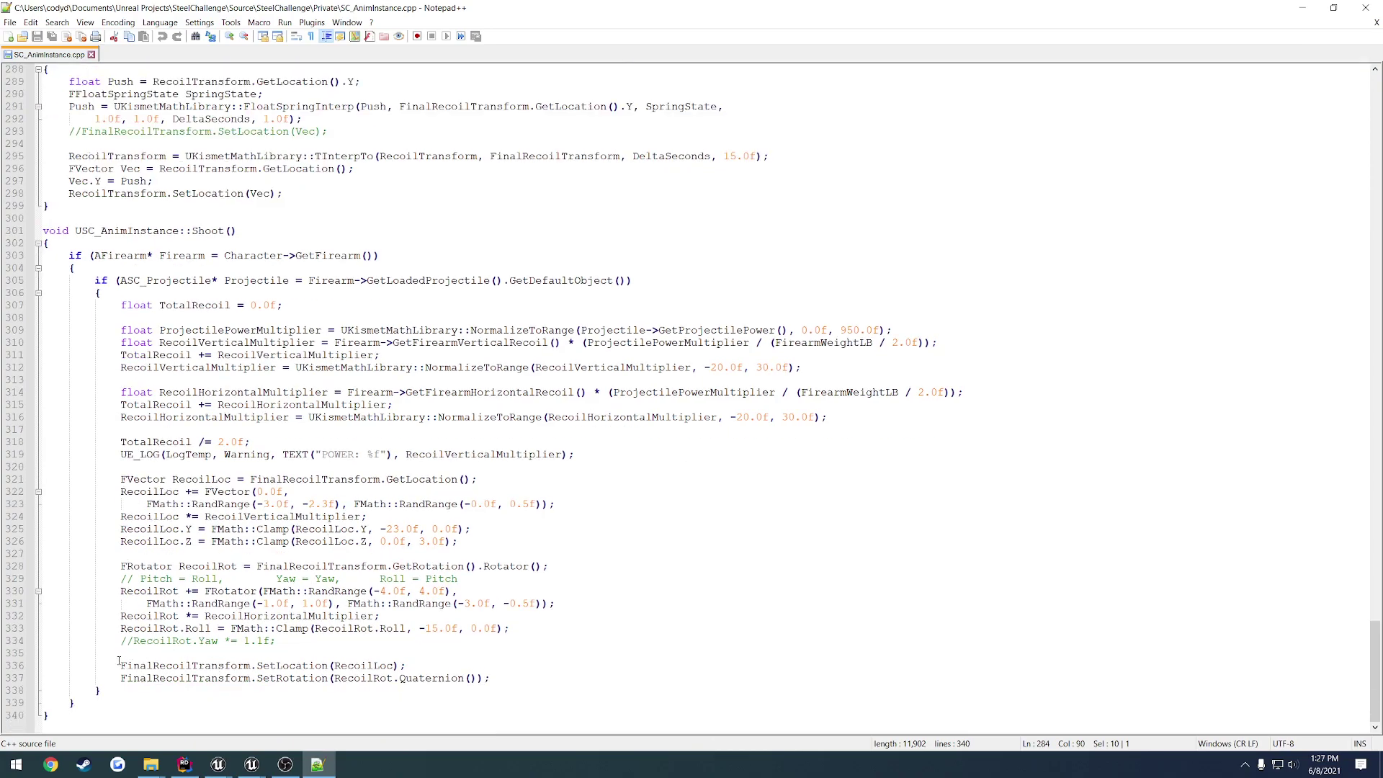
drag(119, 663, 520, 678)
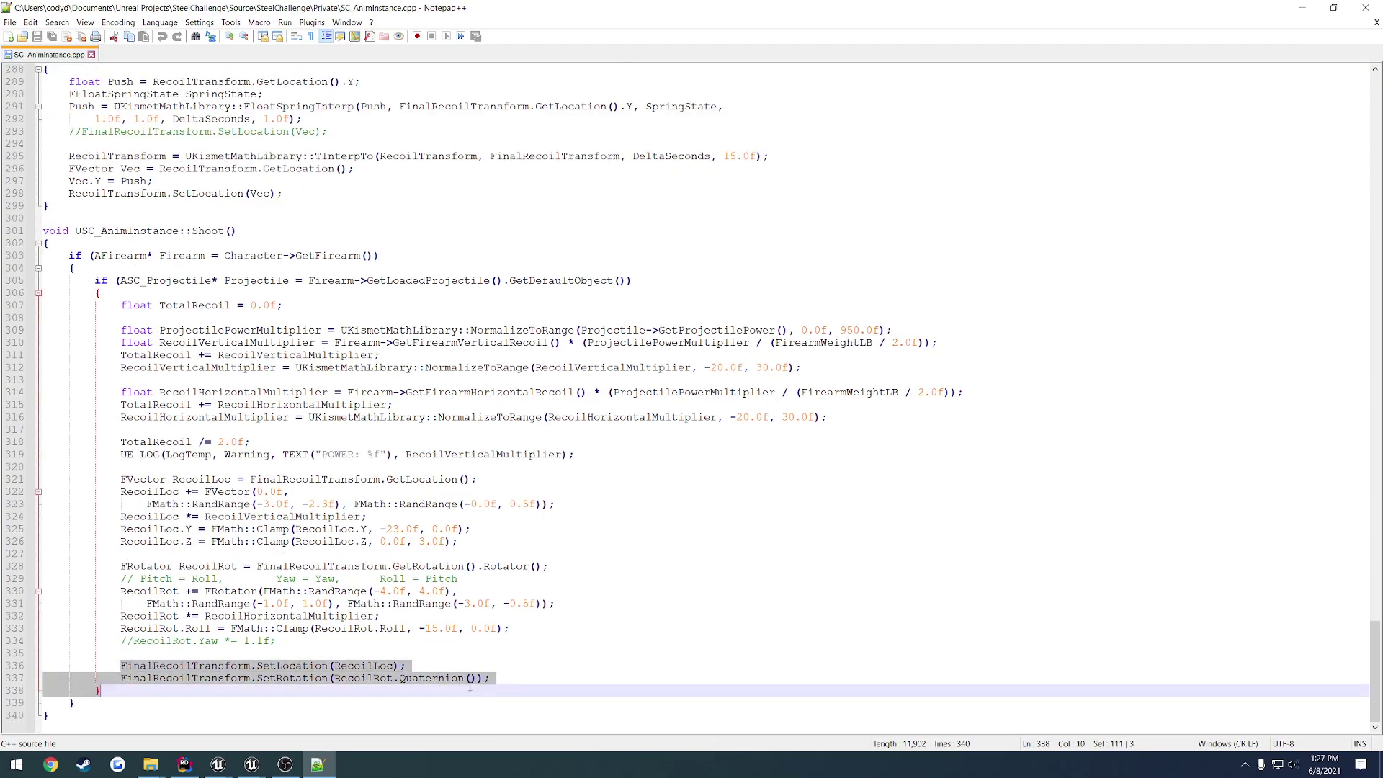
click(502, 663)
Trace RecoilTransform through the spring interpolation lines, then minimize Notepad++
scroll(338, 598, up, 2)
scroll(310, 548, up, 1)
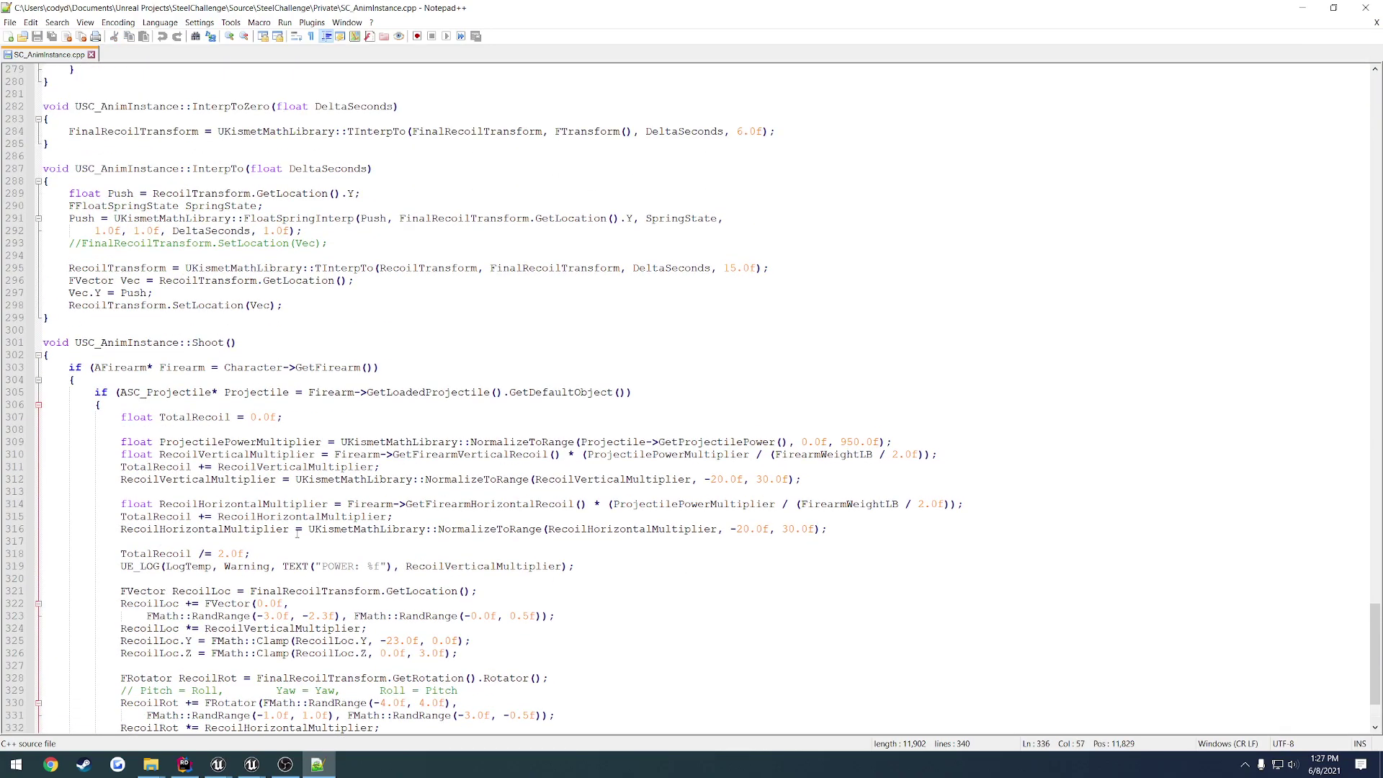
scroll(286, 510, up, 2)
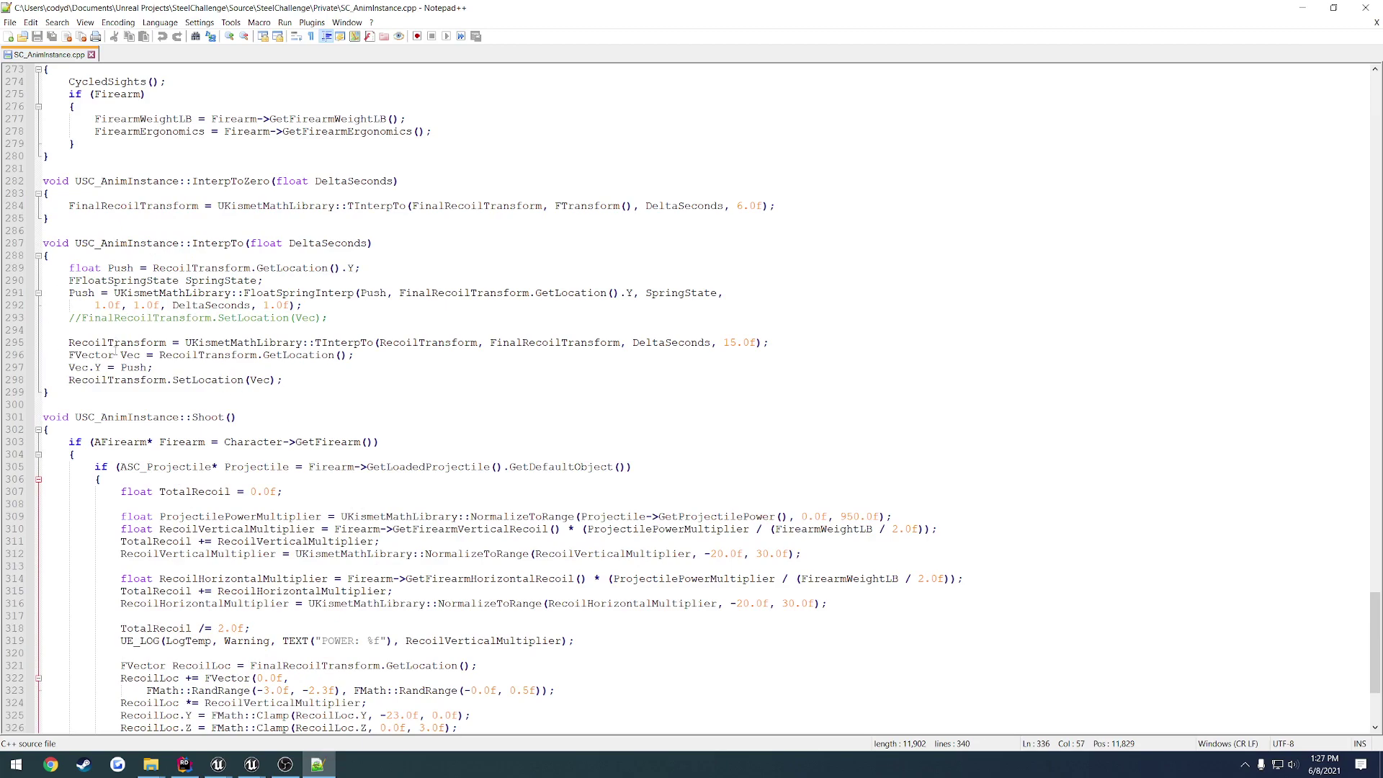
double_click(118, 346)
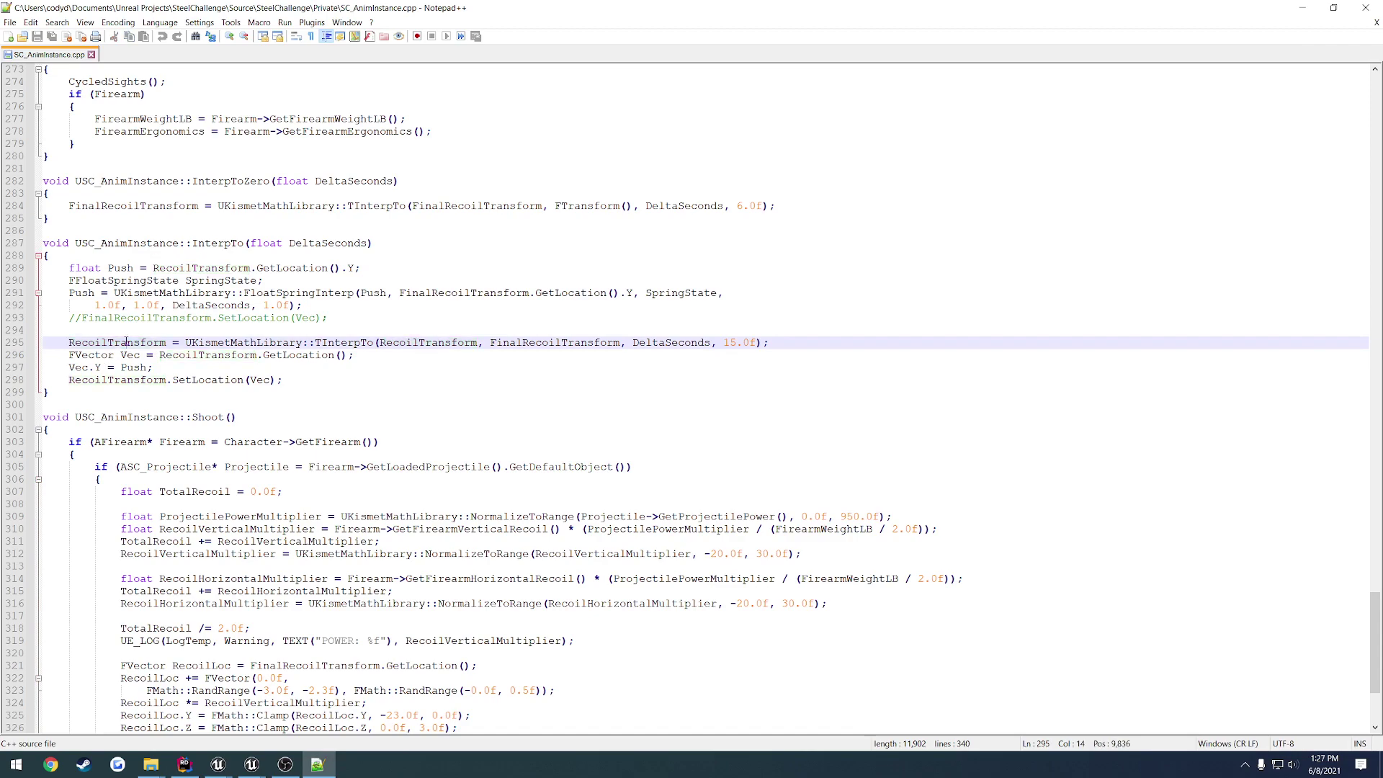
mouse_move(69, 272)
mouse_down()
mouse_move(72, 320)
mouse_move(174, 343)
mouse_up()
click(72, 321)
drag(490, 342, 619, 342)
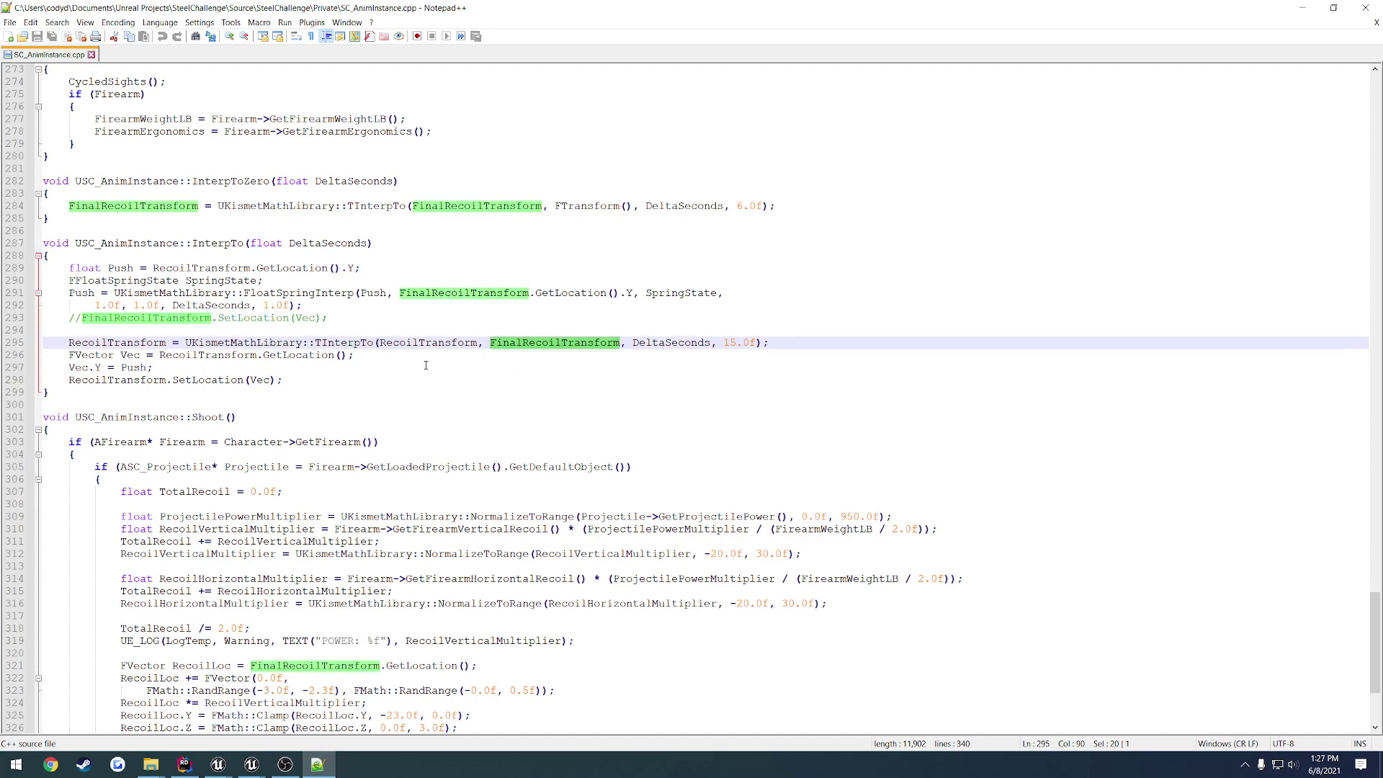
click(1302, 7)
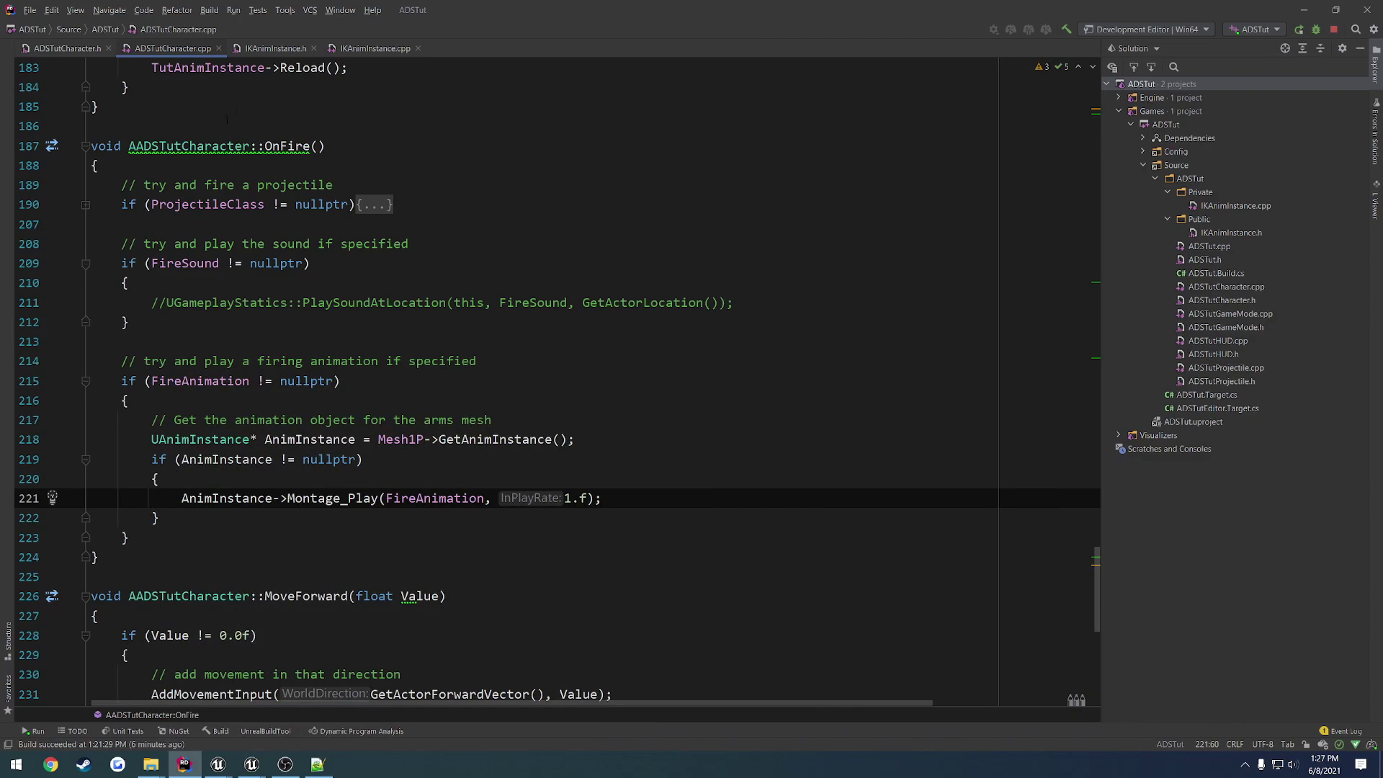
Duplicate the TurningSwayTransform UPROPERTY below OldRotation and rename it RecoilTransform
click(258, 48)
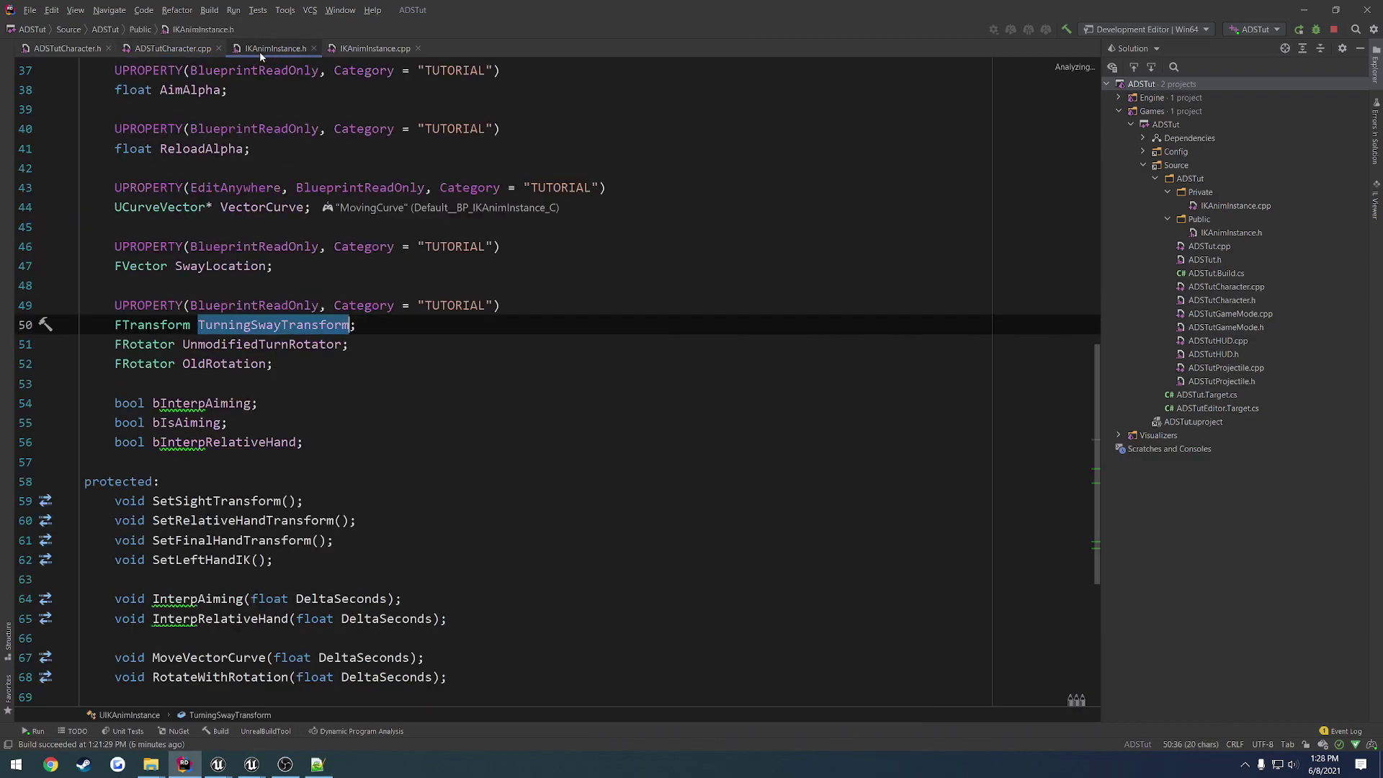
click(376, 326)
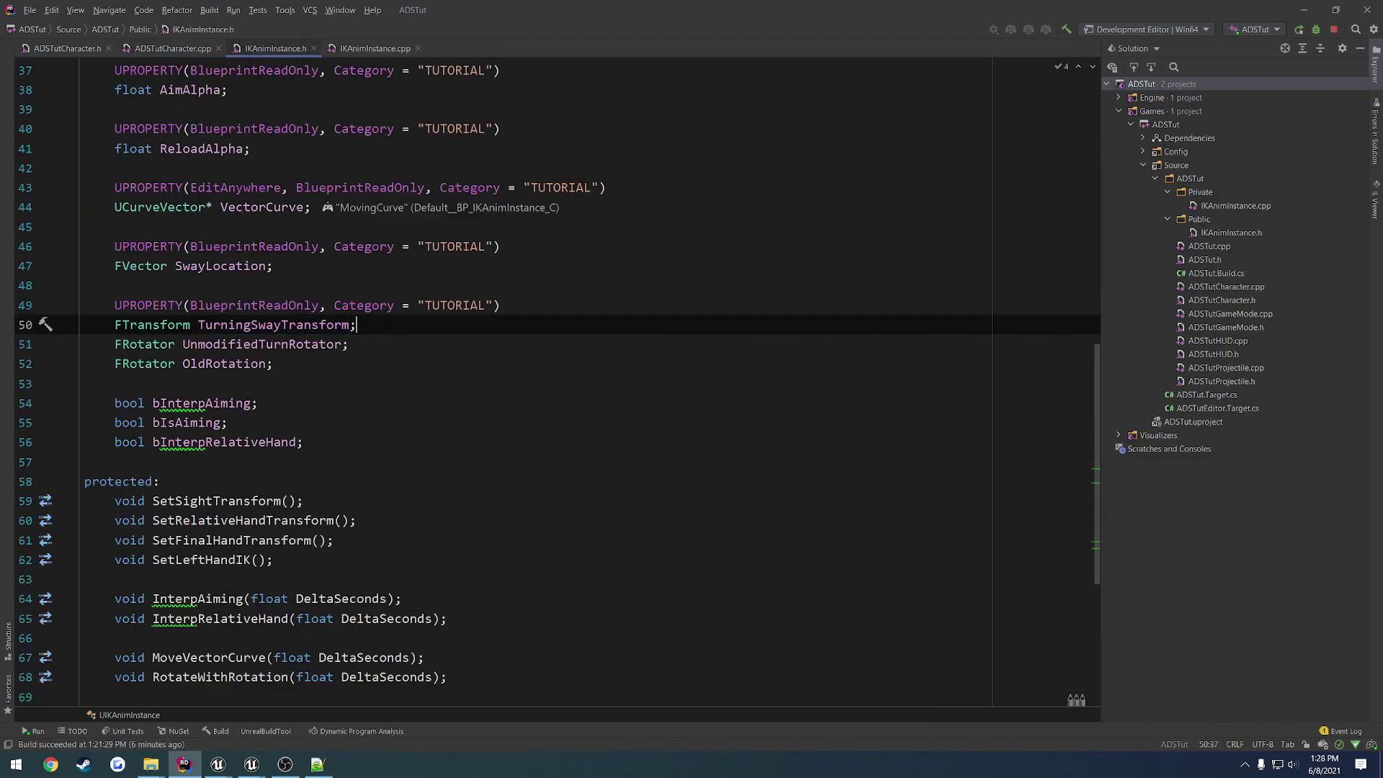
key(shift+Home)
key(shift+Up)
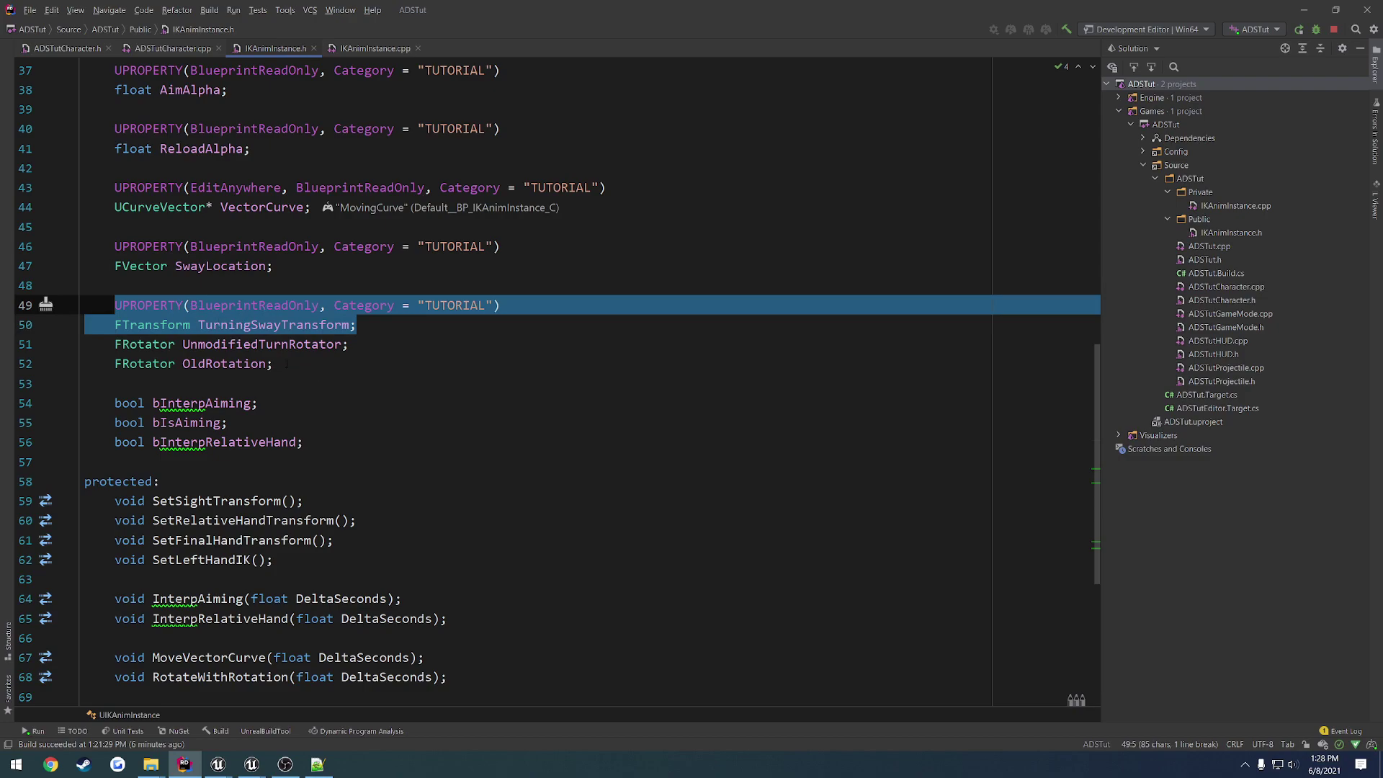
key(ctrl+c)
click(373, 366)
key(Return)
key(Return)
key(ctrl+v)
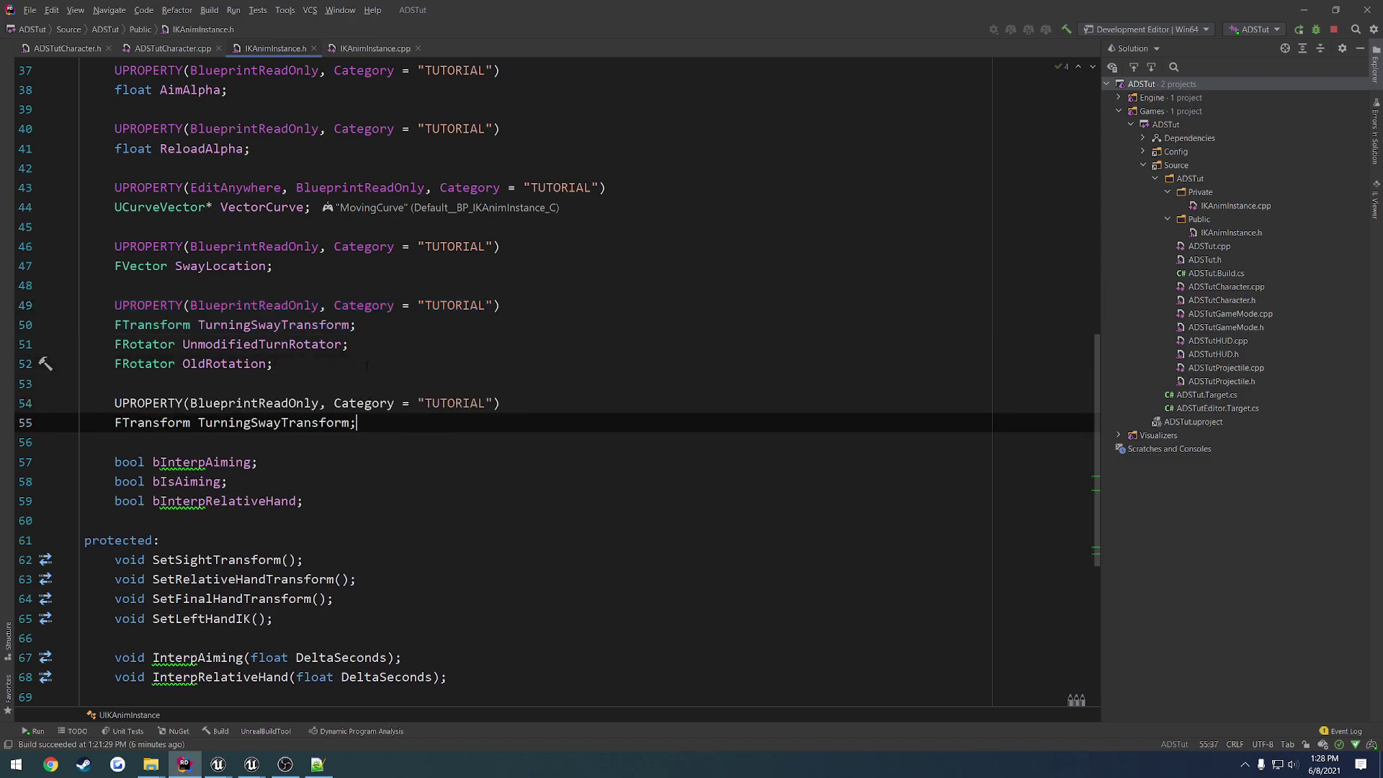
double_click(201, 423)
text(Rec)
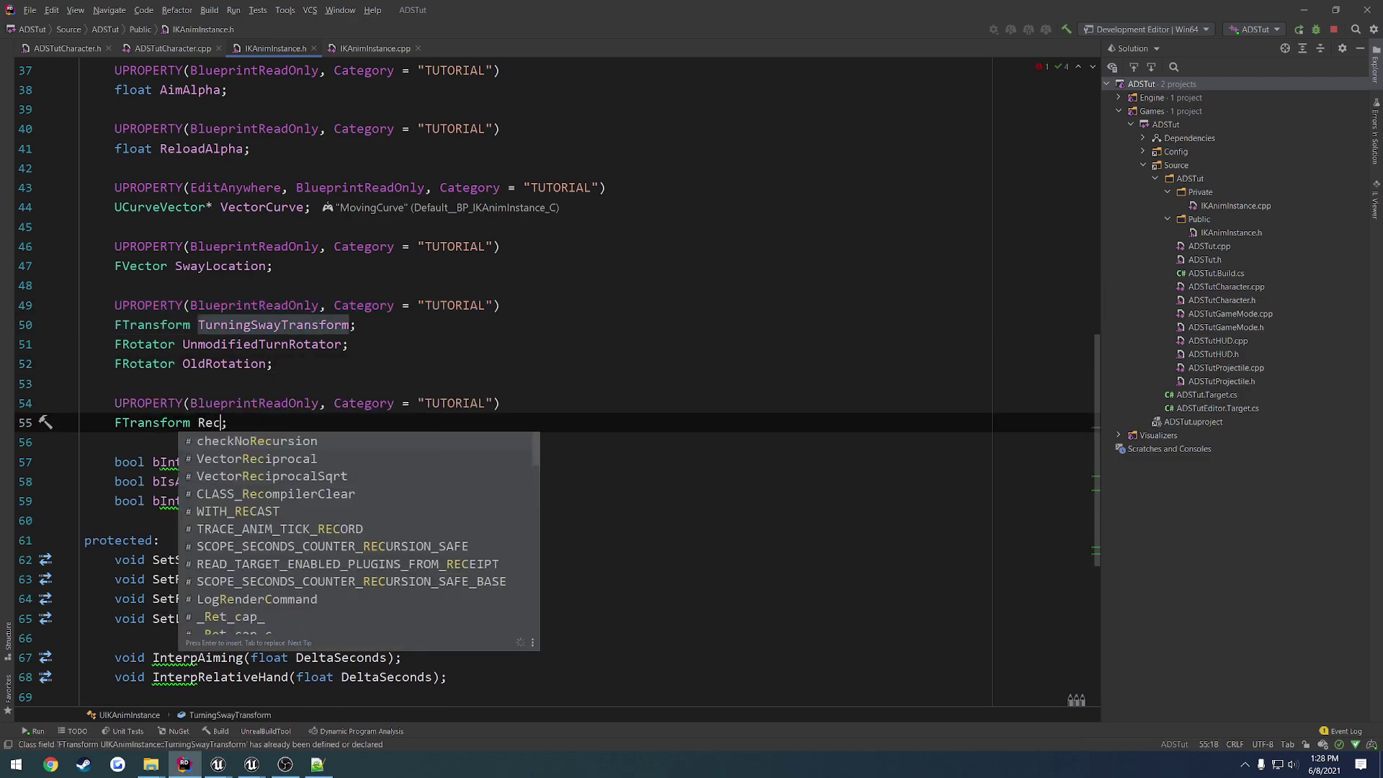
text(oilTransform)
Add an FTransform FinalRecoilTransform; declaration beneath RecoilTransform
key(Return)
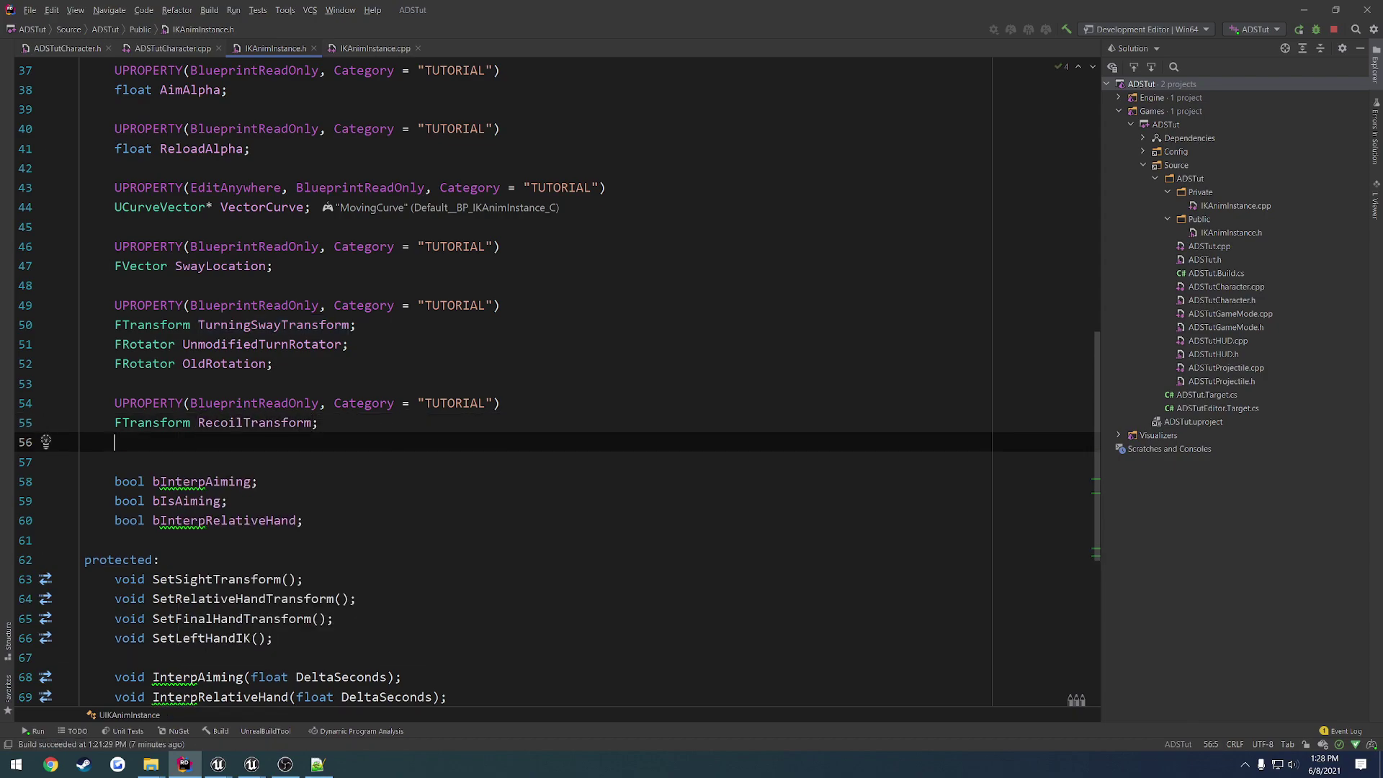
text(FTra)
key(Return)
text(FinalRecoil)
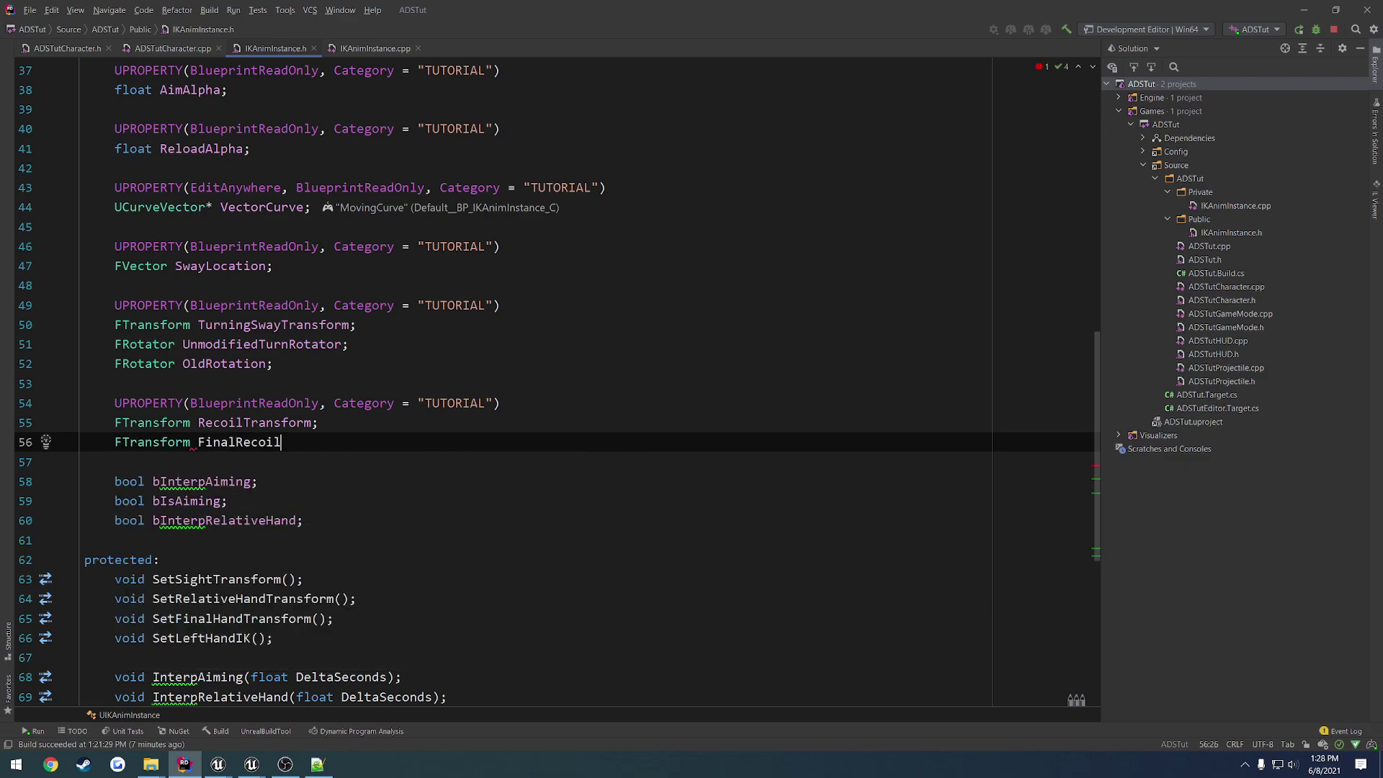
text(Transform;)
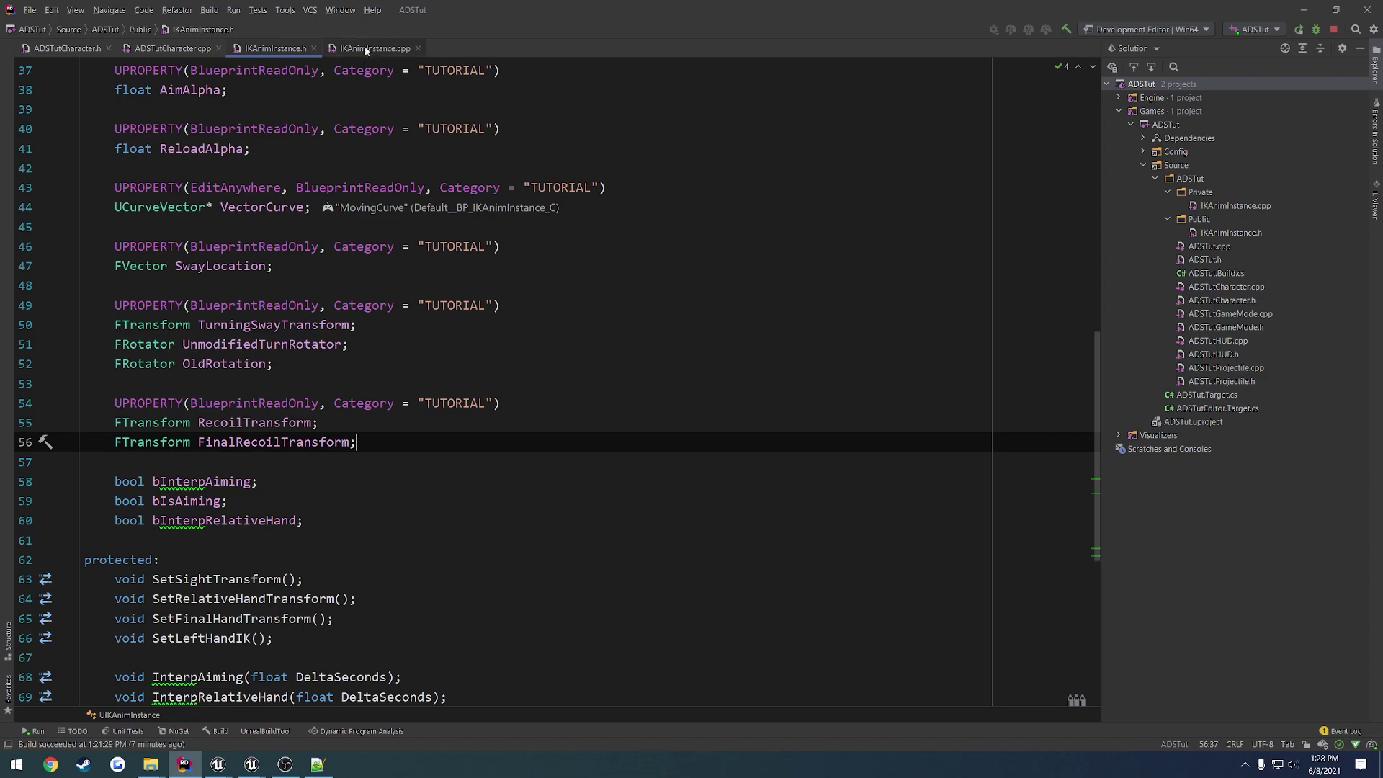
Declare void InterpFinalRecoil(); and void InterpRecoil(); below RotateWithRotation in the protected section
scroll(430, 413, down, 2)
scroll(499, 437, down, 2)
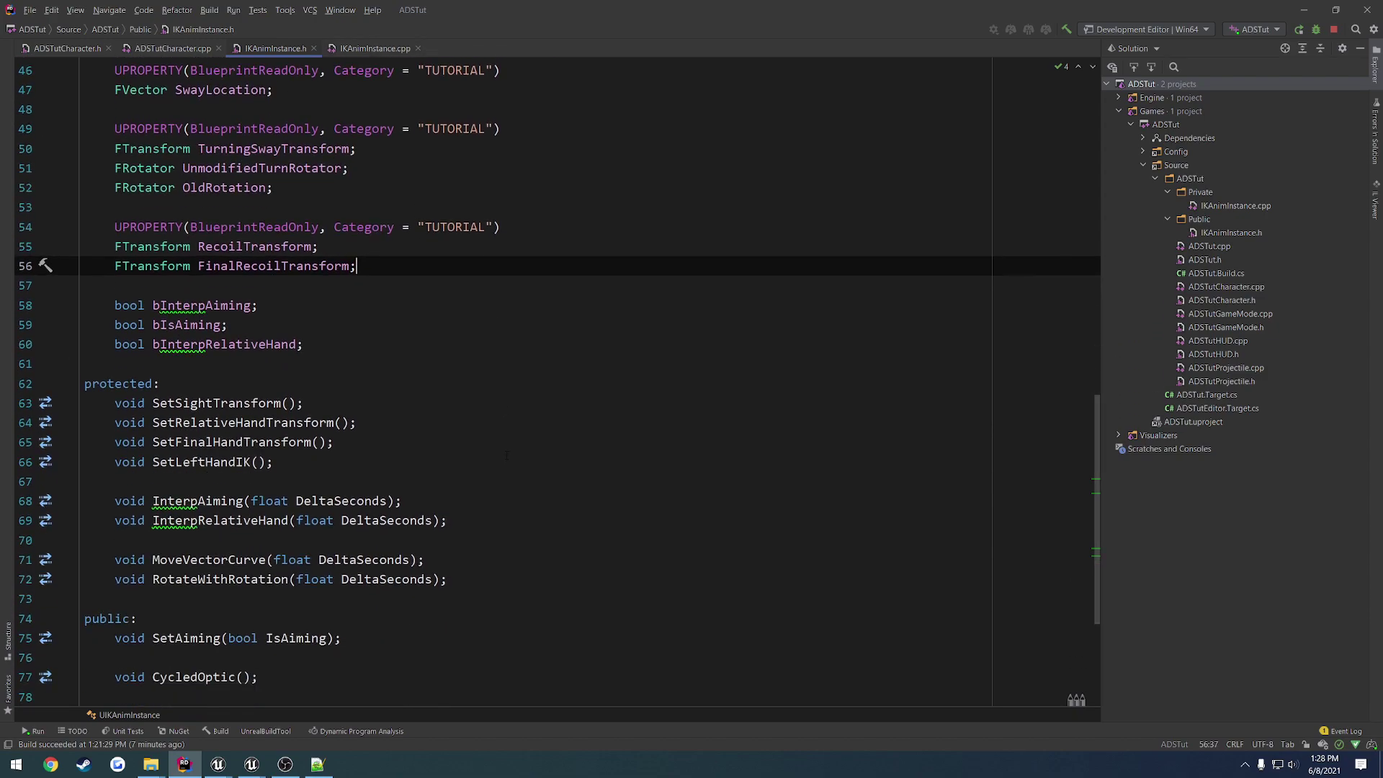
click(497, 580)
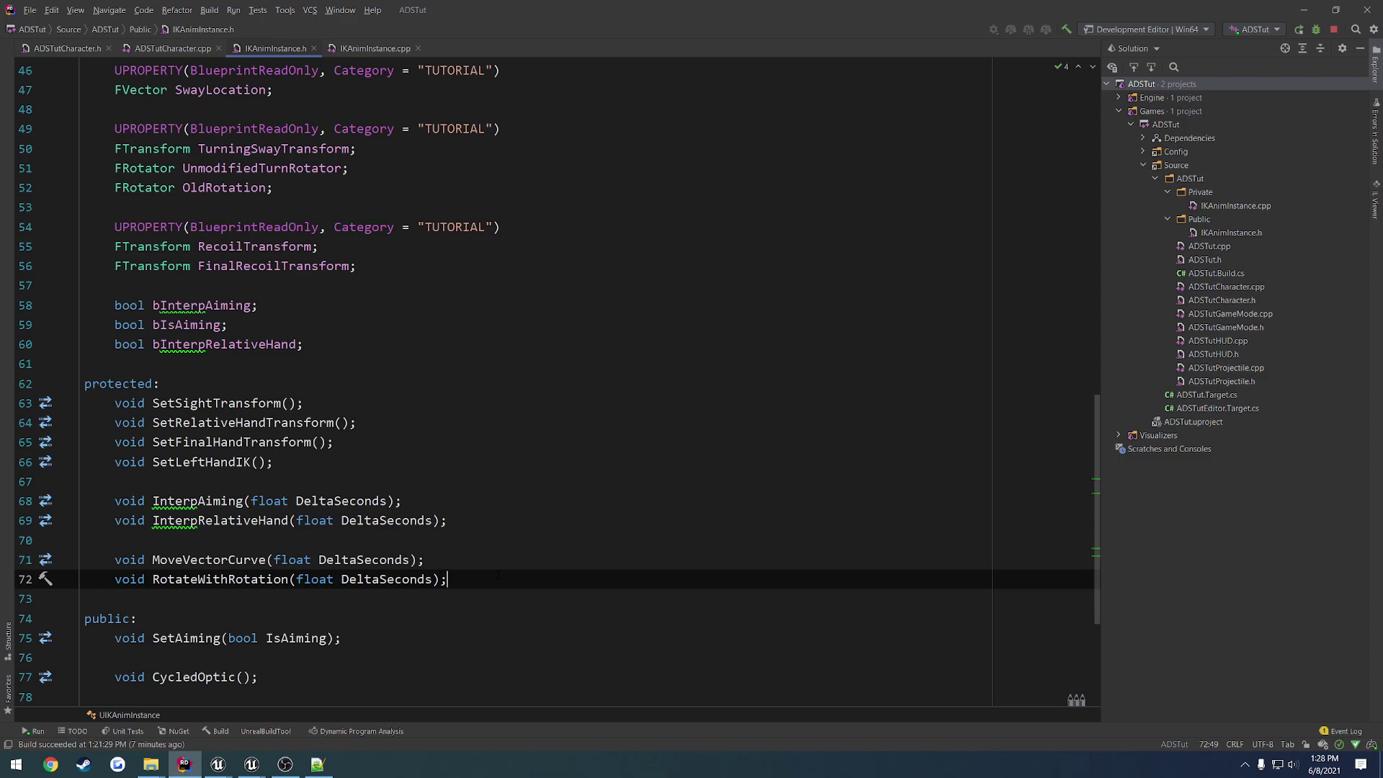
key(Return)
key(Return)
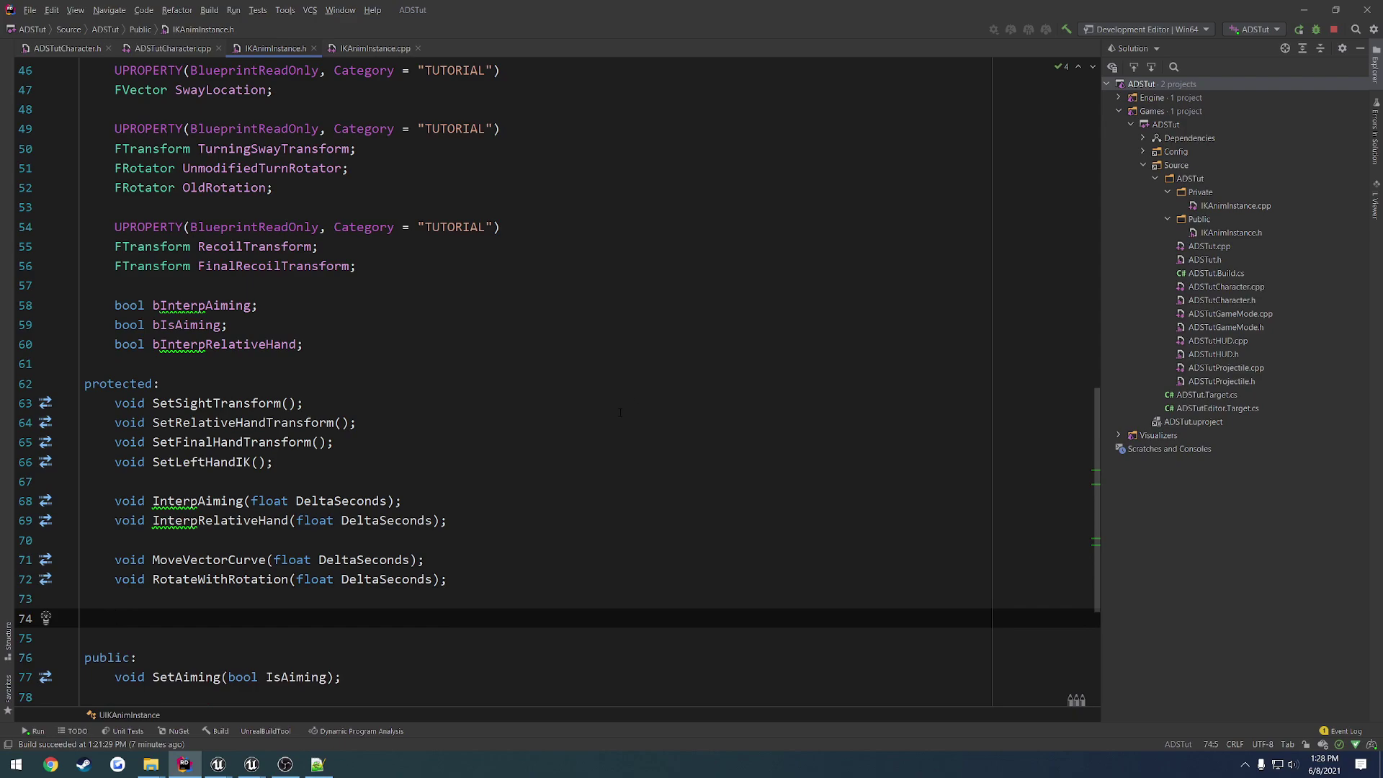
text(void )
text(InterpFinalR)
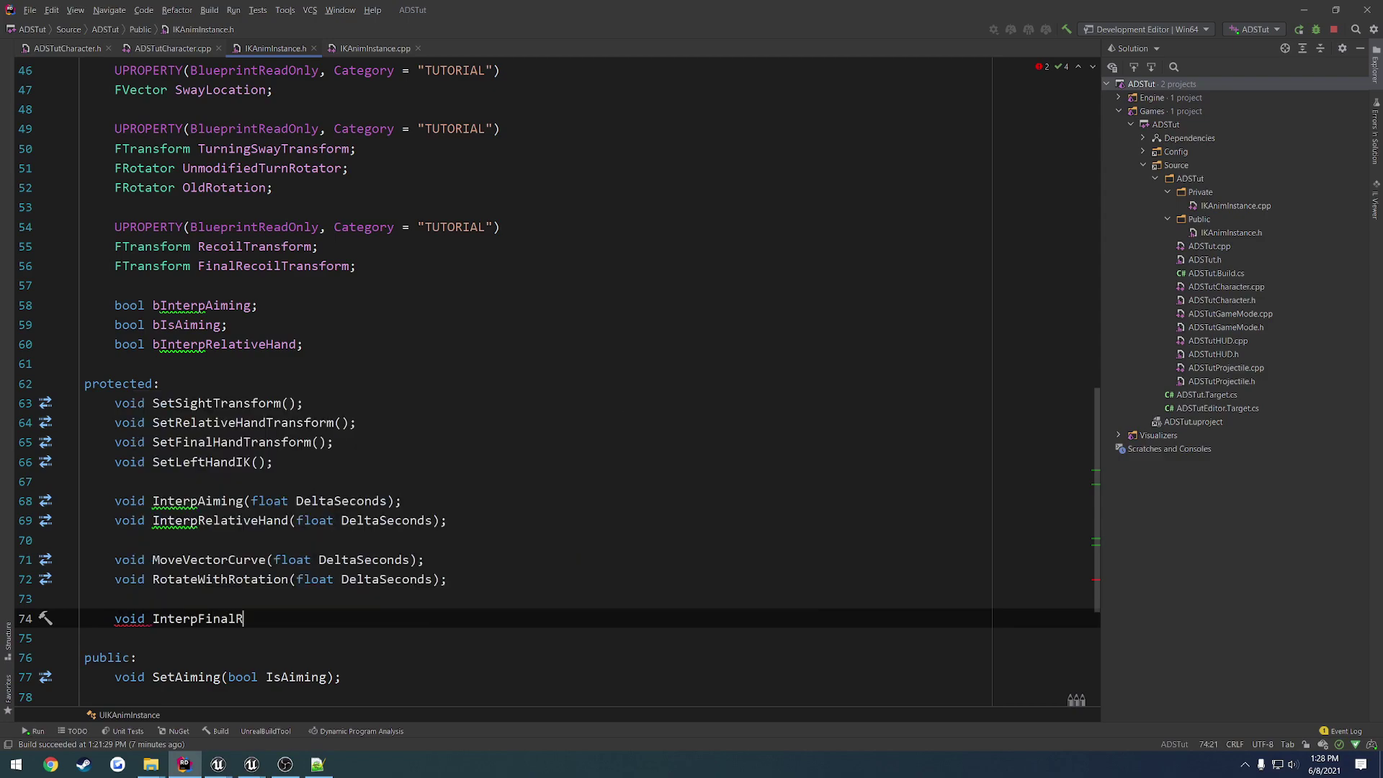
text(ecoil();)
key(Return)
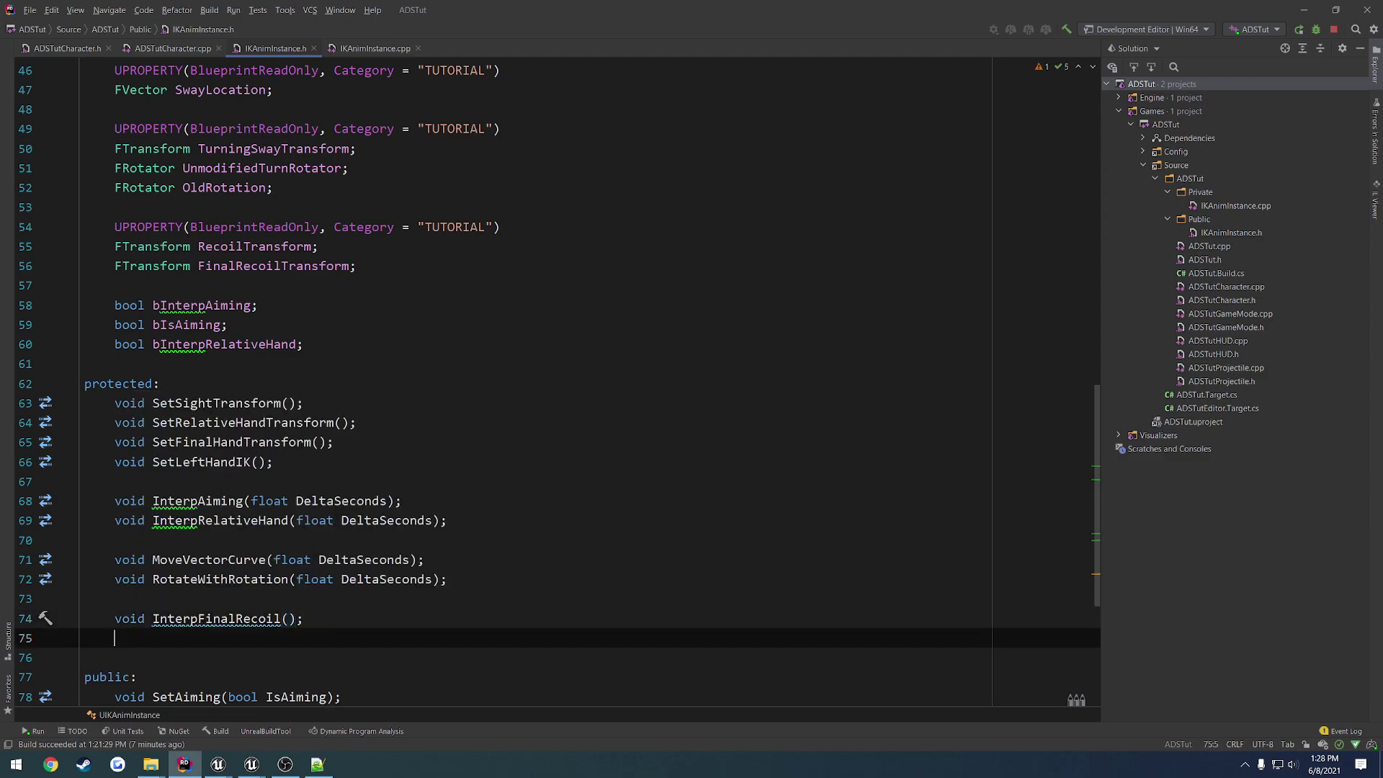
text(void Interp)
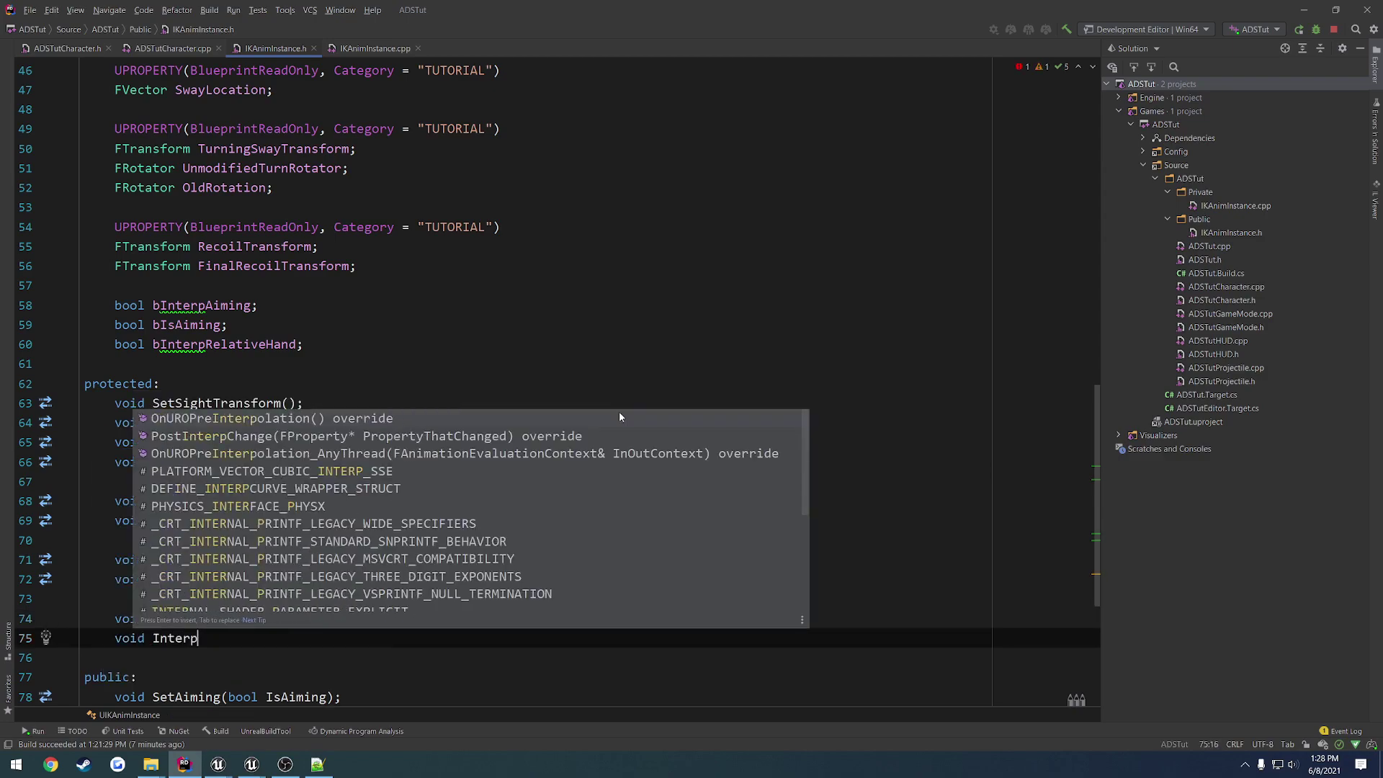
text(RecoilT)
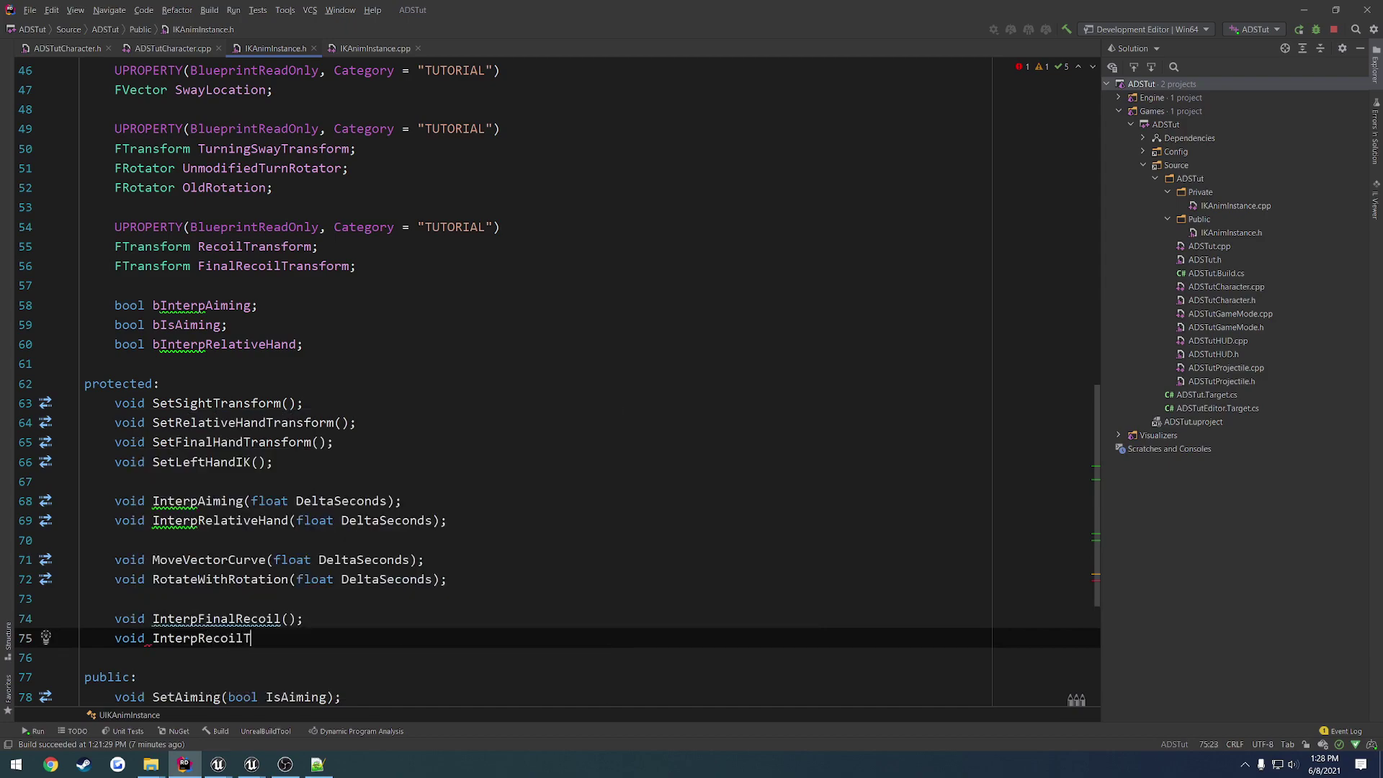
key(BackSpace)
text(();)
click(197, 618)
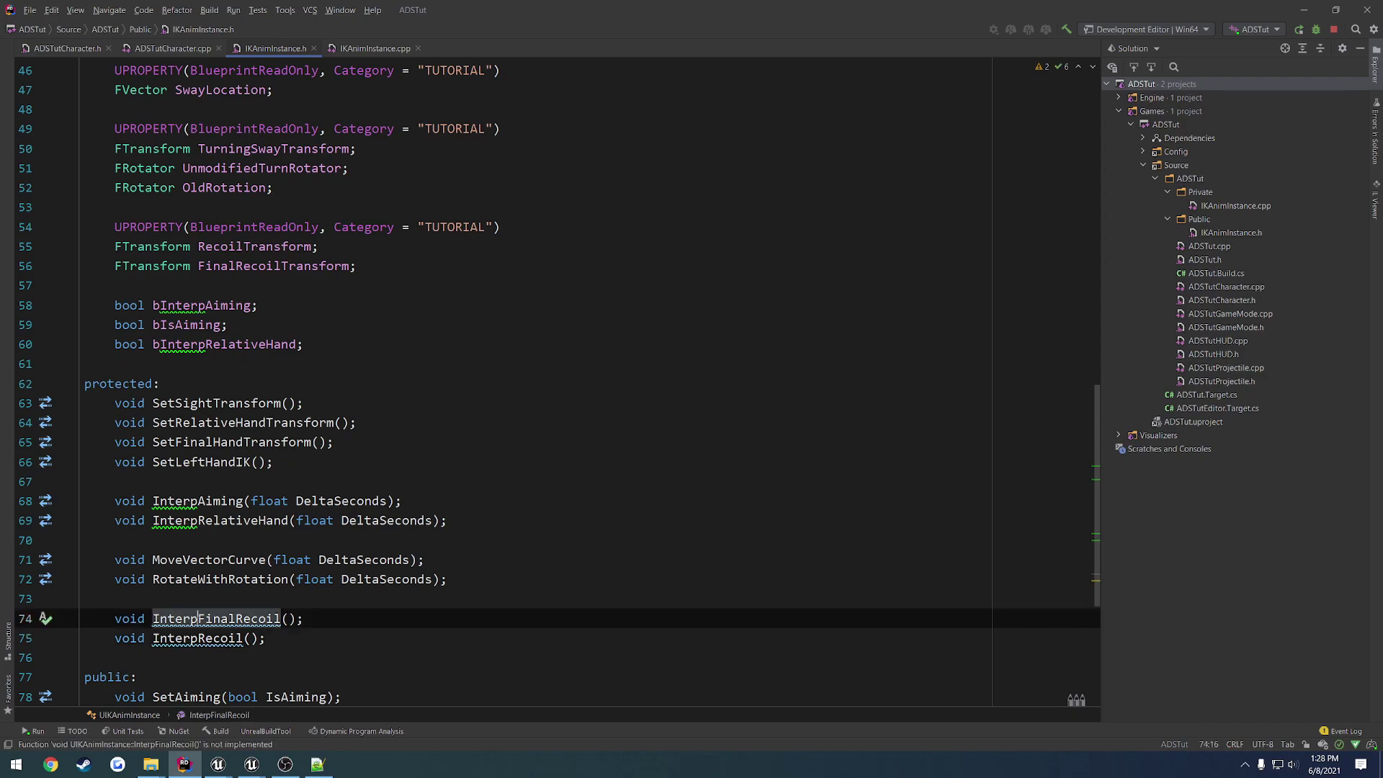
Generate InterpFinalRecoil and InterpRecoil implementations, adding a '// interp to finalrecoiltransform' comment
key(alt+Return)
key(Down)
key(Down)
key(Down)
key(Return)
key(Return)
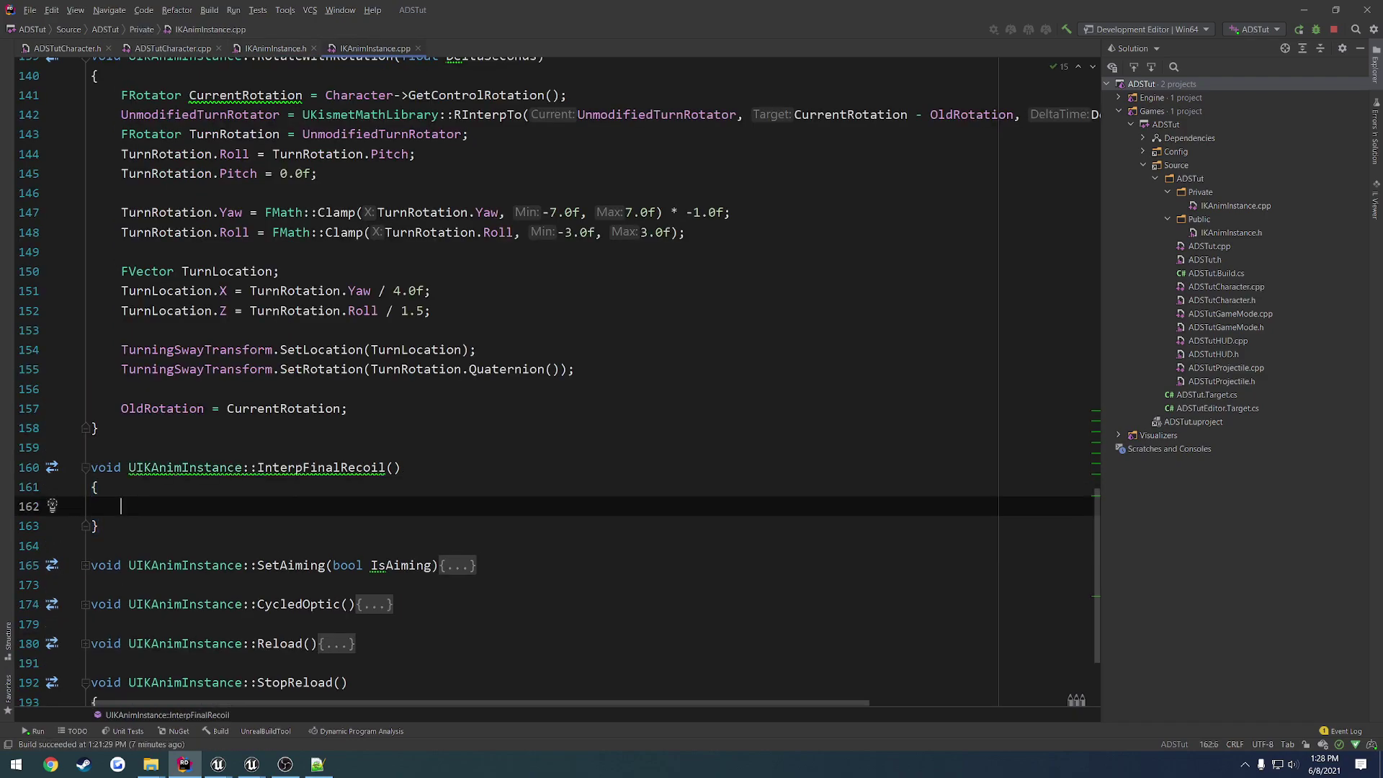
key(Up)
text(int)
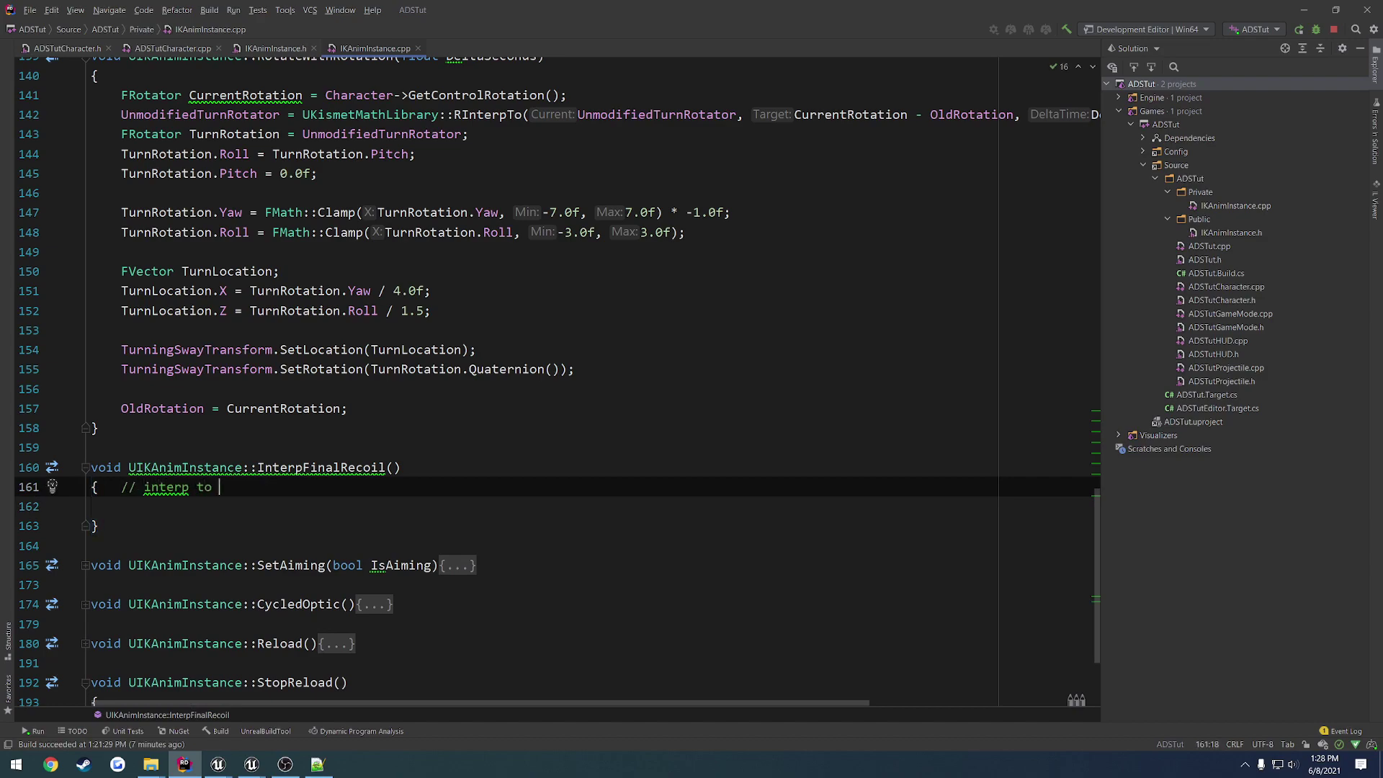
key(ctrl+Tab)
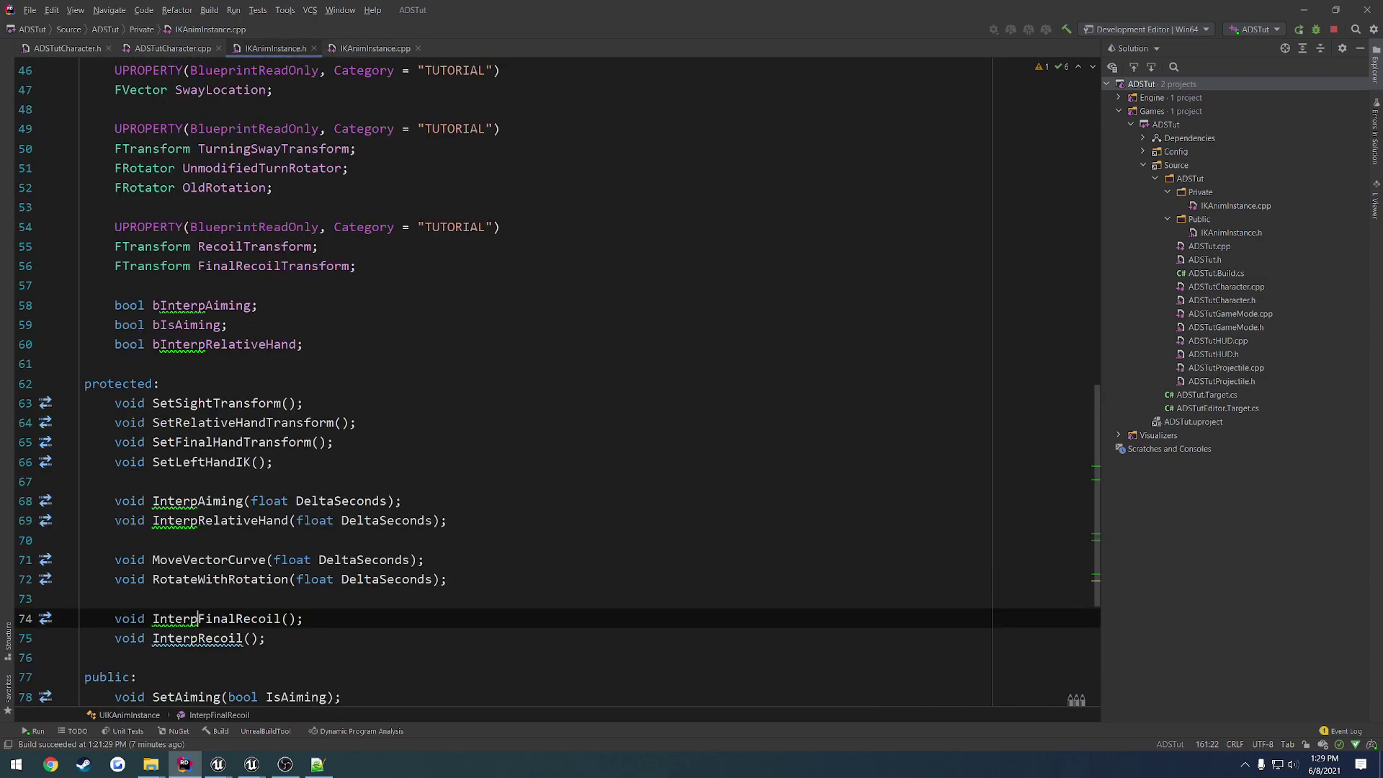
key(Down)
key(alt+Return)
key(Return)
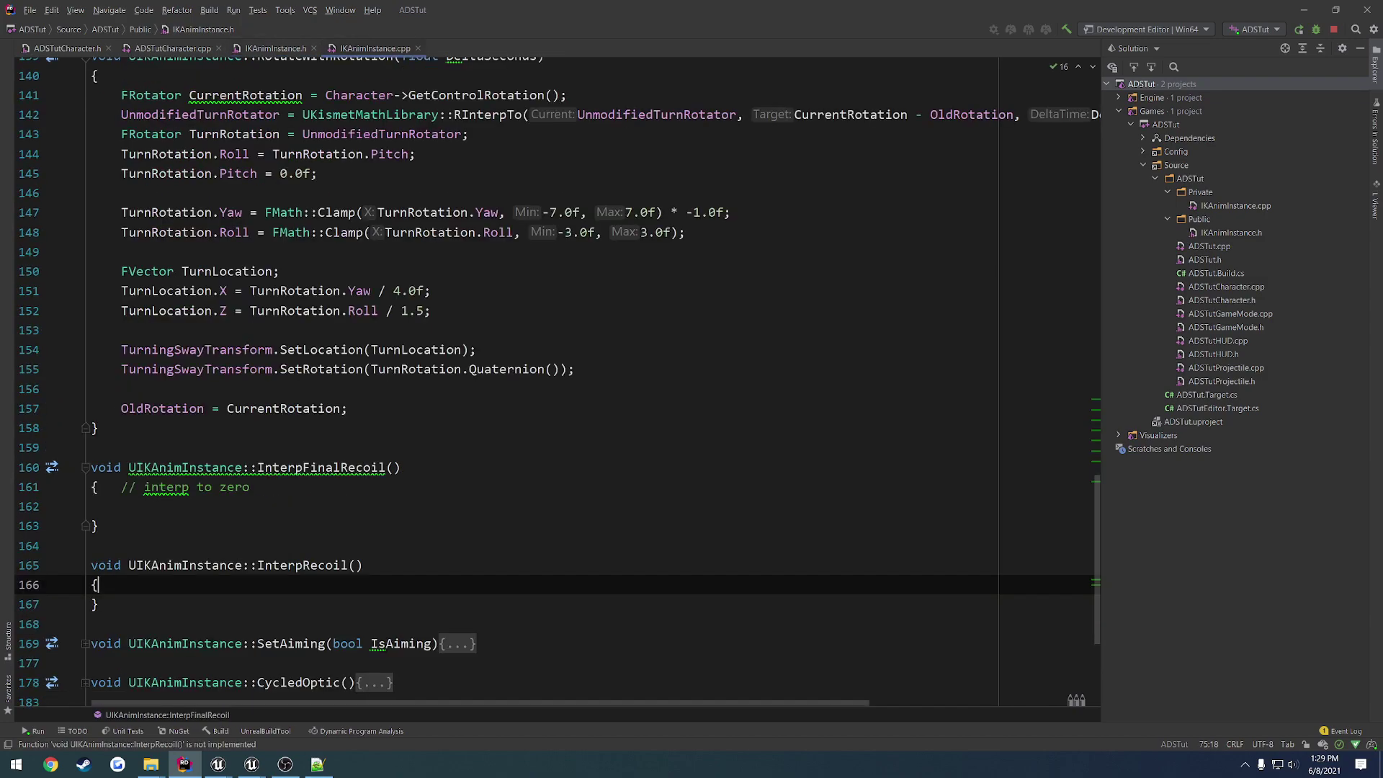
key(Up)
text(// interp to finalrecoiltransform)
Move both recoil function bodies to after StopReload at the end of IKAnimInstance.cpp
drag(135, 620, 88, 469)
key(ctrl+c)
key(BackSpace)
key(BackSpace)
key(BackSpace)
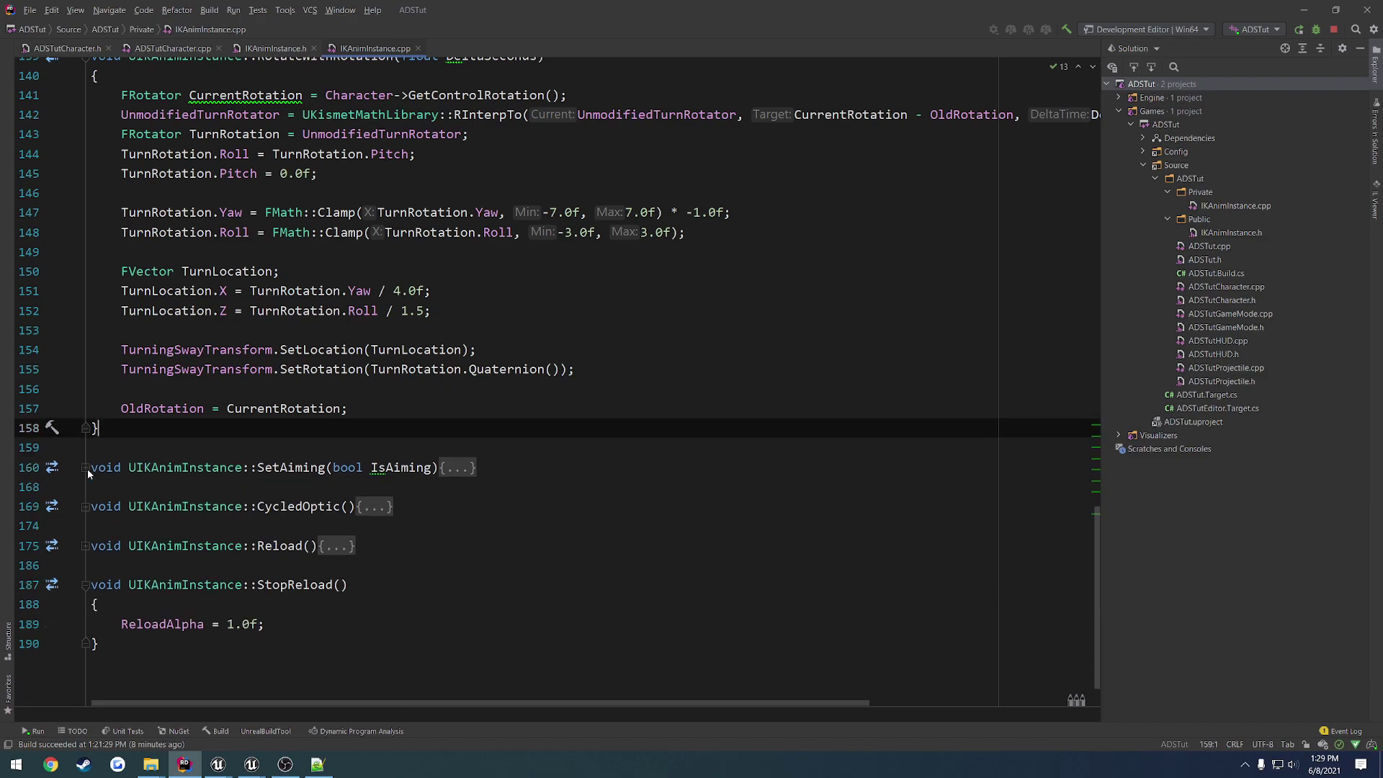
scroll(246, 591, down, 1)
click(246, 587)
key(Return)
key(Return)
key(ctrl+v)
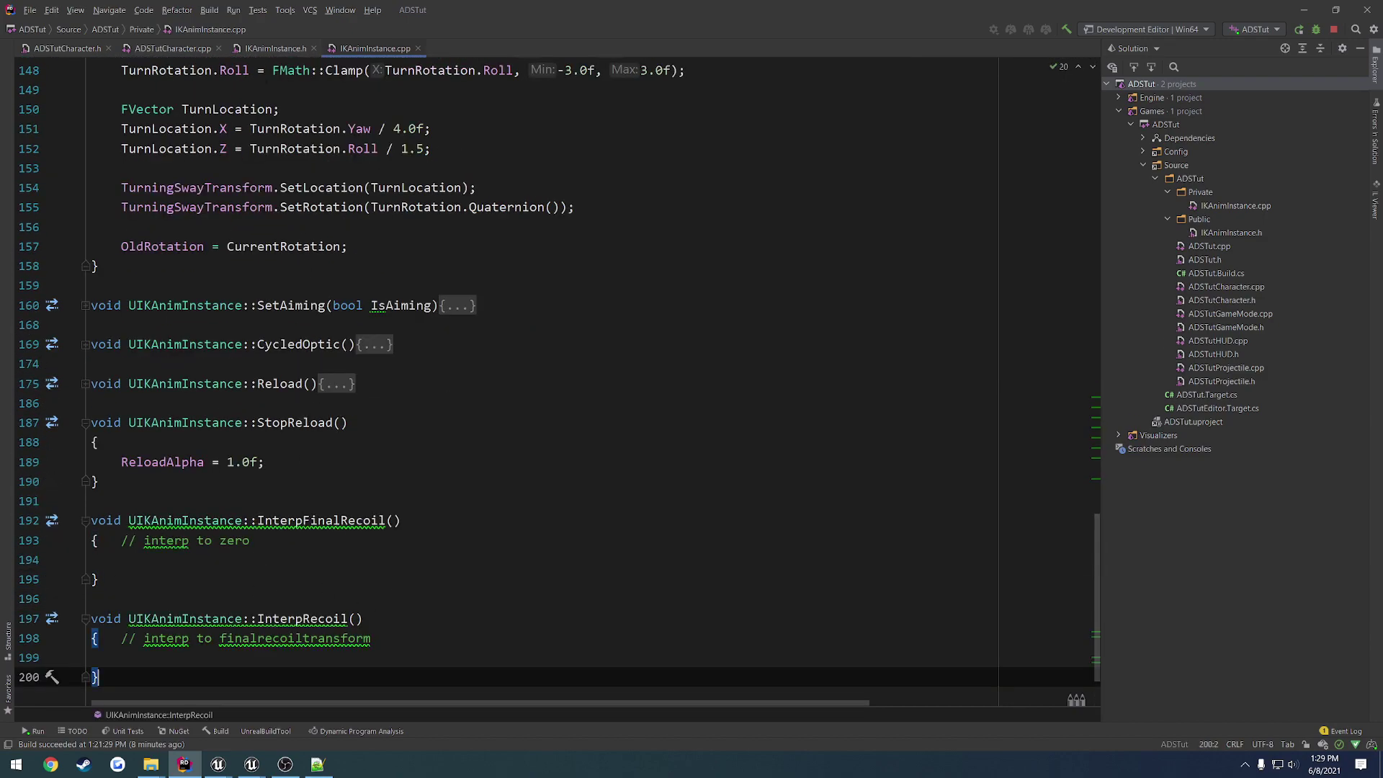
Add a UFUNCTION(BlueprintCallable) void Shoot(); declaration below StopReload in the header
key(ctrl+alt+Home)
scroll(250, 546, down, 3)
scroll(250, 546, down, 3)
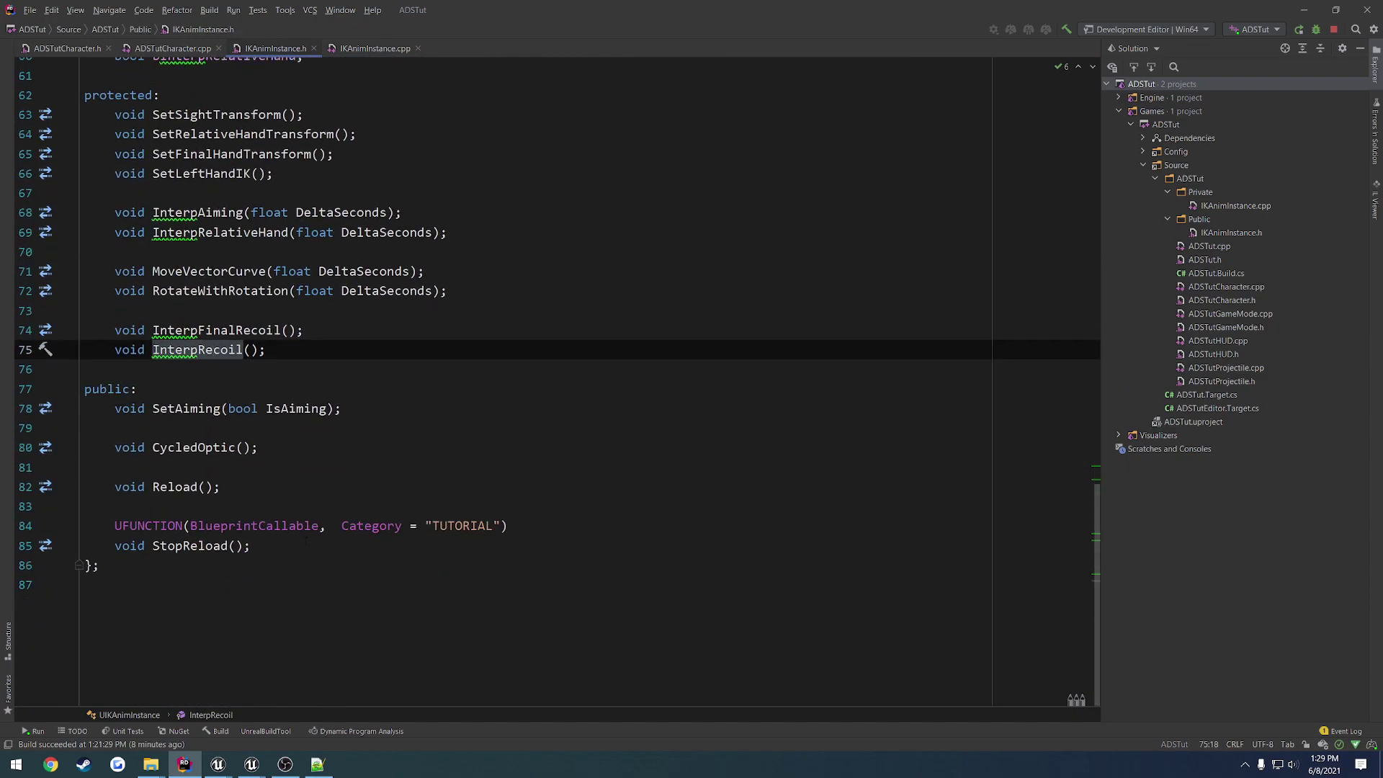
key(Return)
key(Return)
drag(508, 526, 115, 526)
key(ctrl+c)
click(189, 580)
key(ctrl+v)
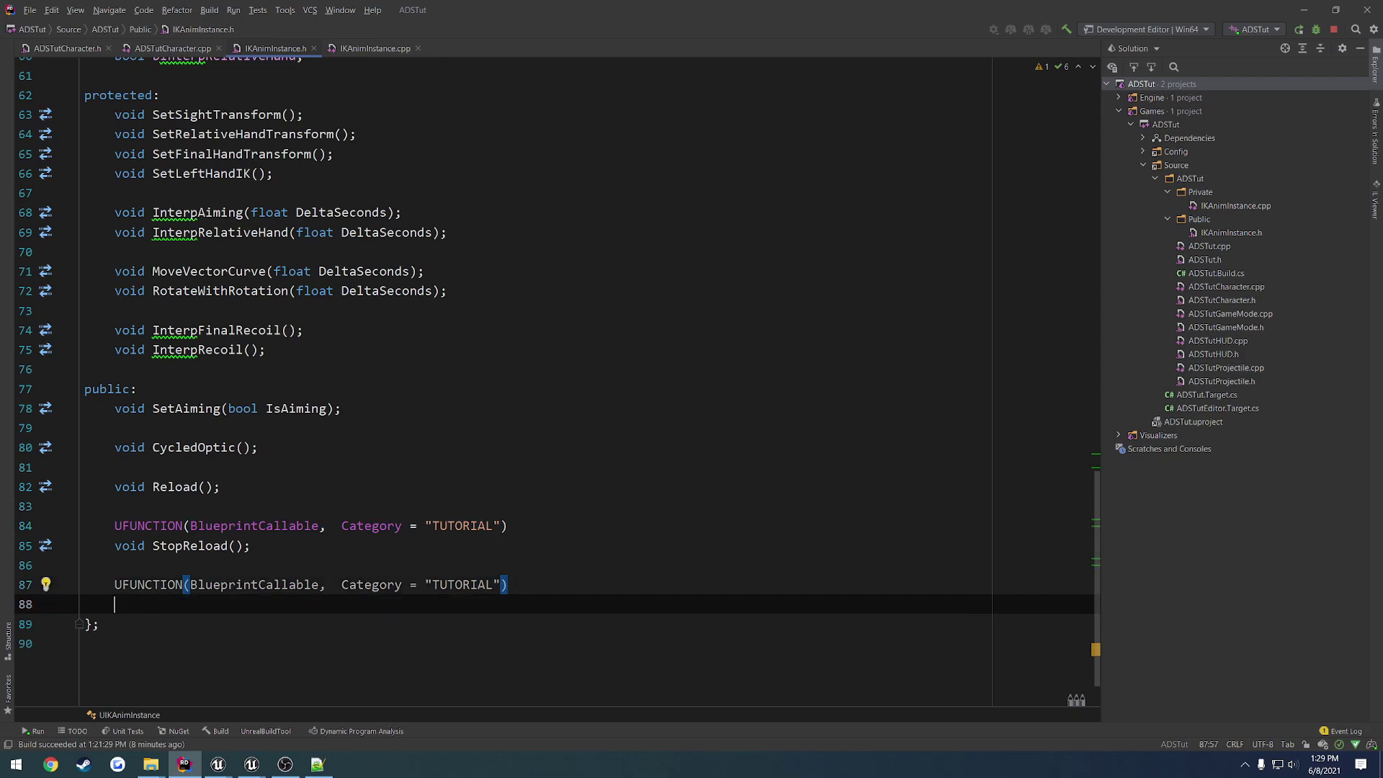
key(Return)
text(void Shoot();)
Rename the declaration to Fire and generate its implementation
key(Left)
key(Left)
key(Left)
key(alt+Return)
key(Escape)
key(ctrl+w)
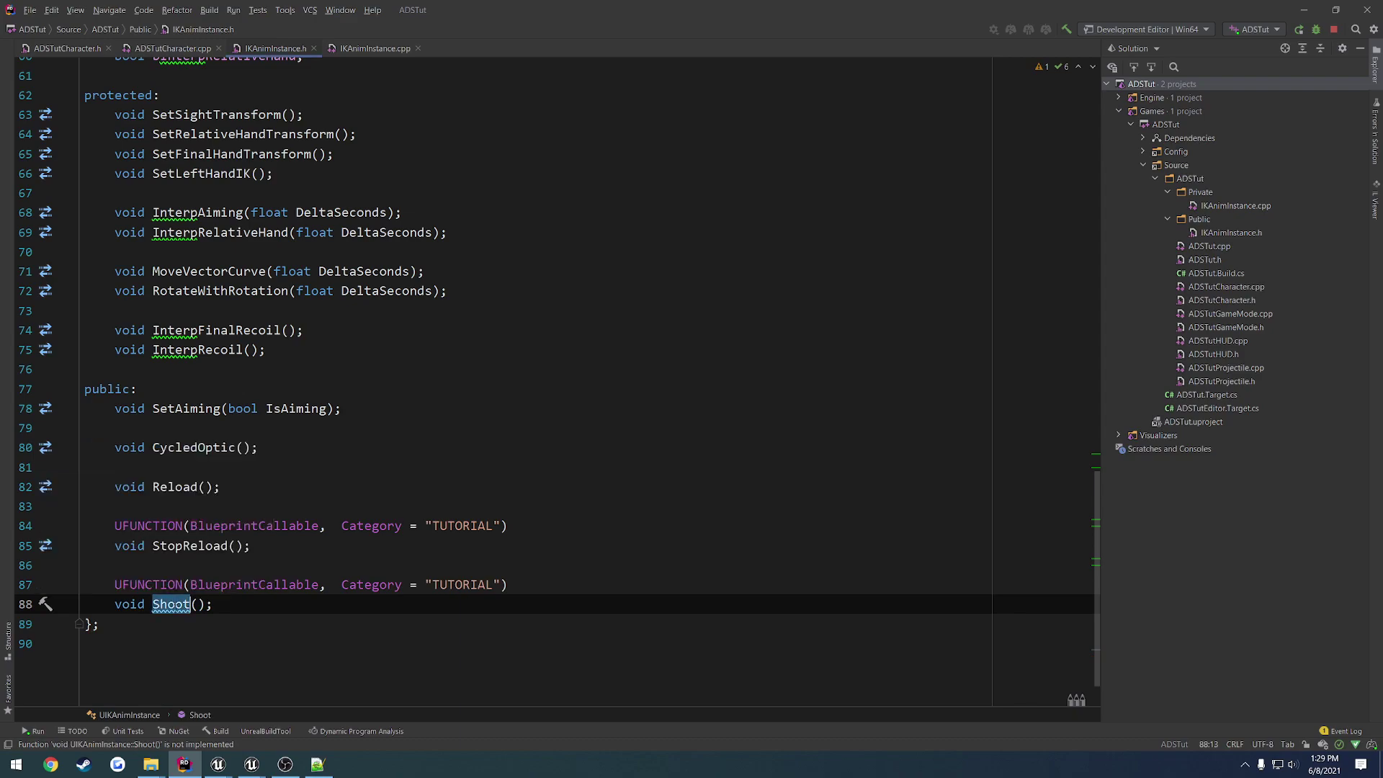
text(Fire)
key(Escape)
key(Left)
key(alt+Return)
key(Down)
key(Return)
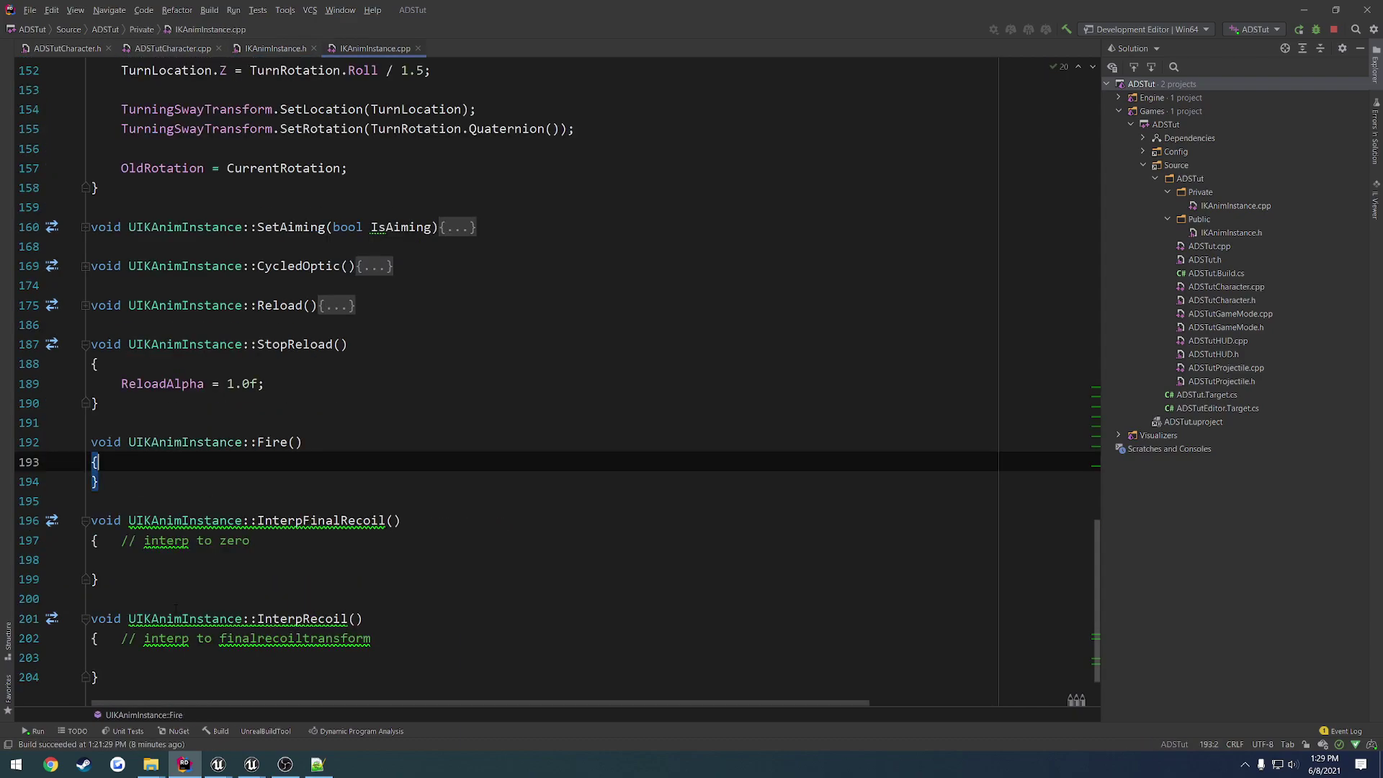
Move the empty Fire() body to the end of IKAnimInstance.cpp
drag(92, 501, 92, 449)
key(BackSpace)
key(BackSpace)
key(BackSpace)
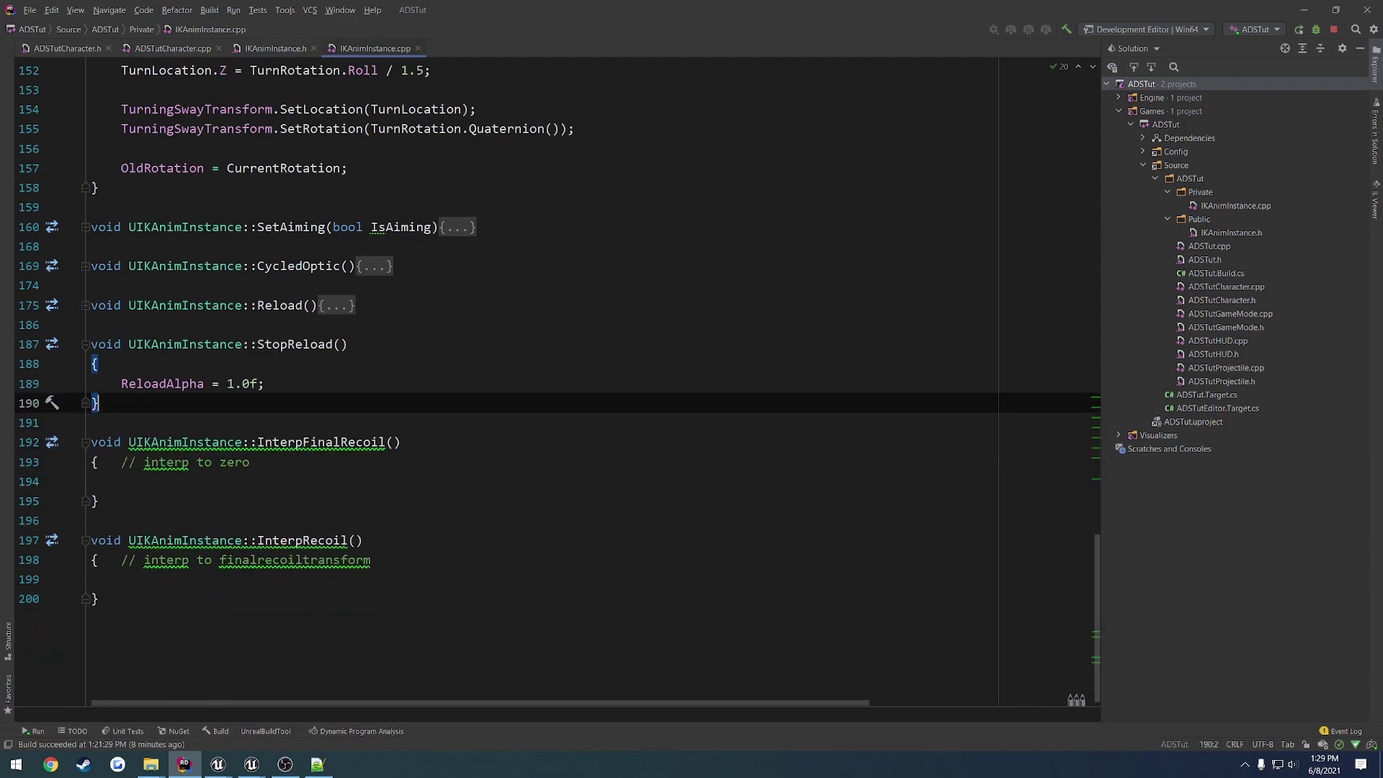
key(ctrl+End)
key(Return)
key(Return)
key(ctrl+v)
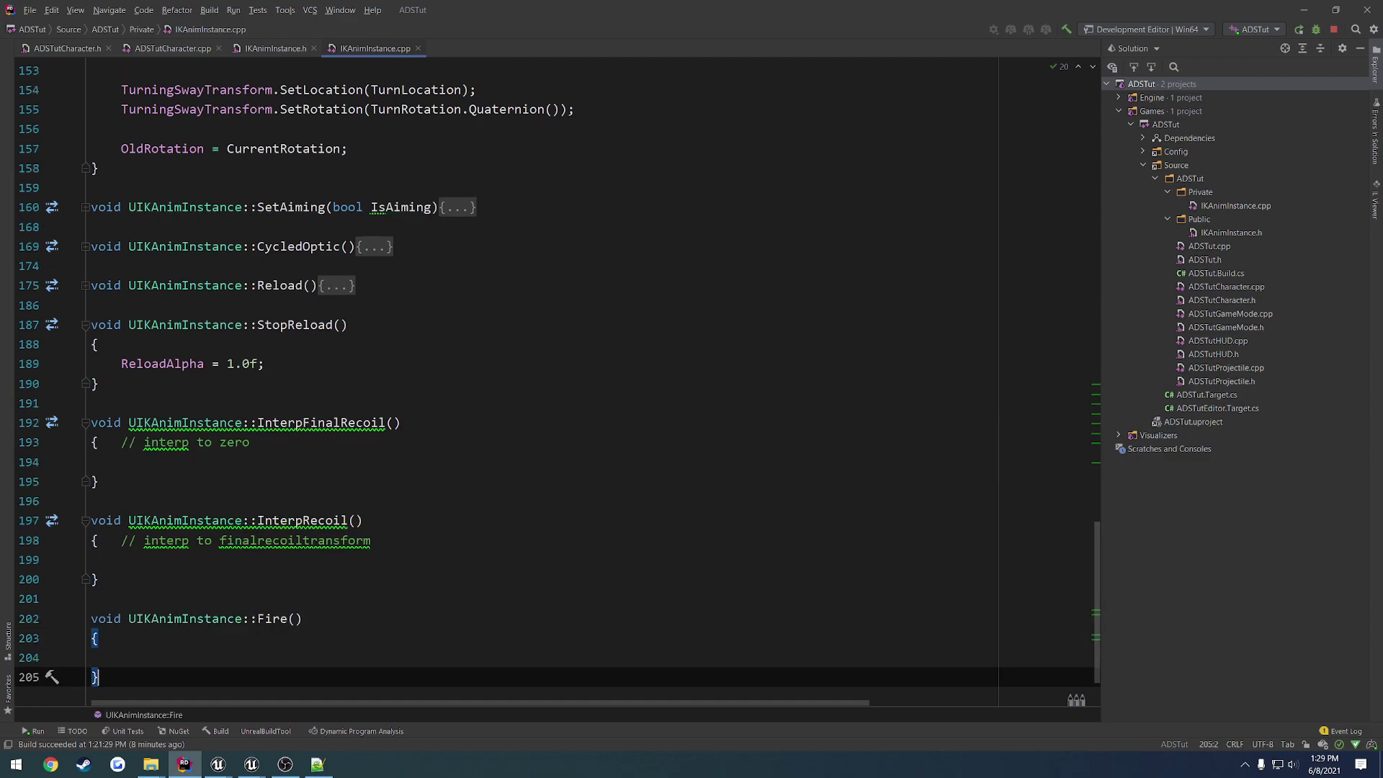
double_click(273, 618)
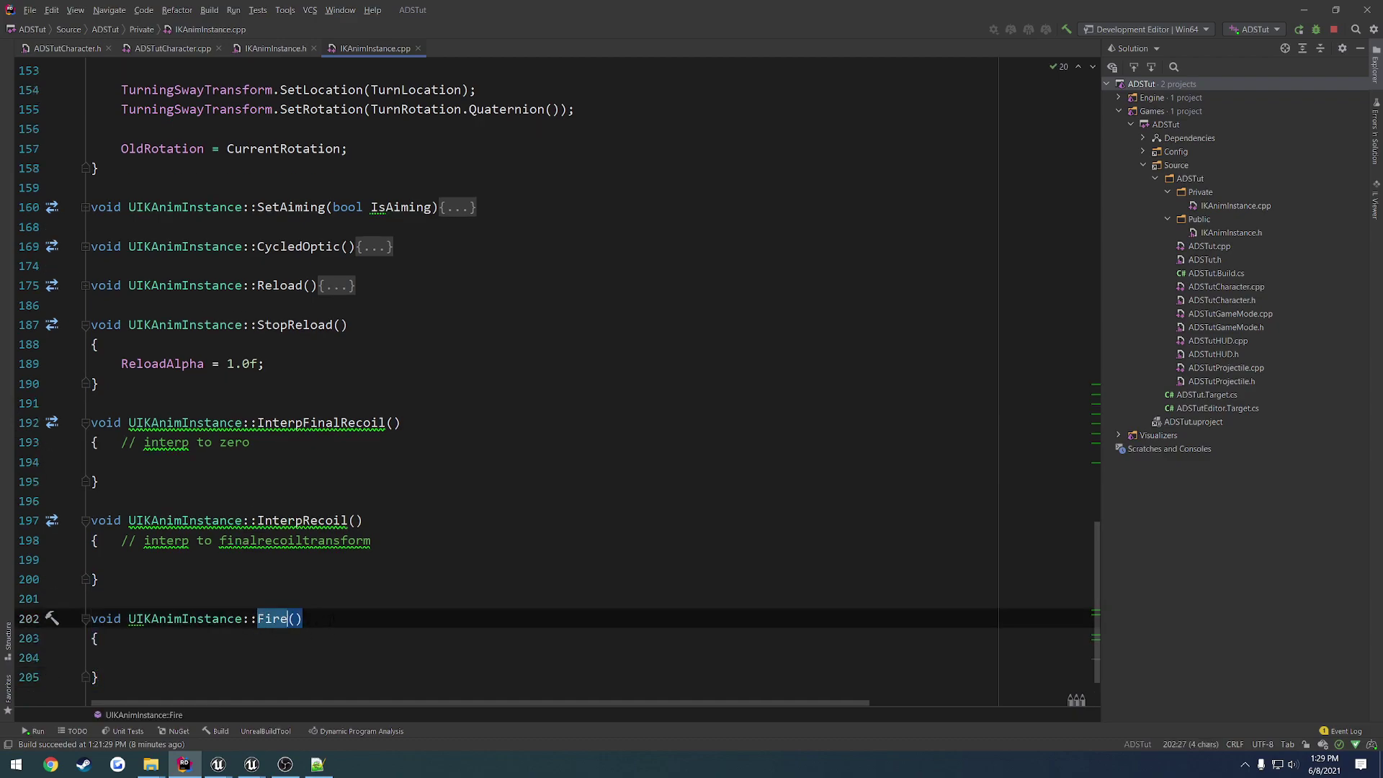
click(332, 620)
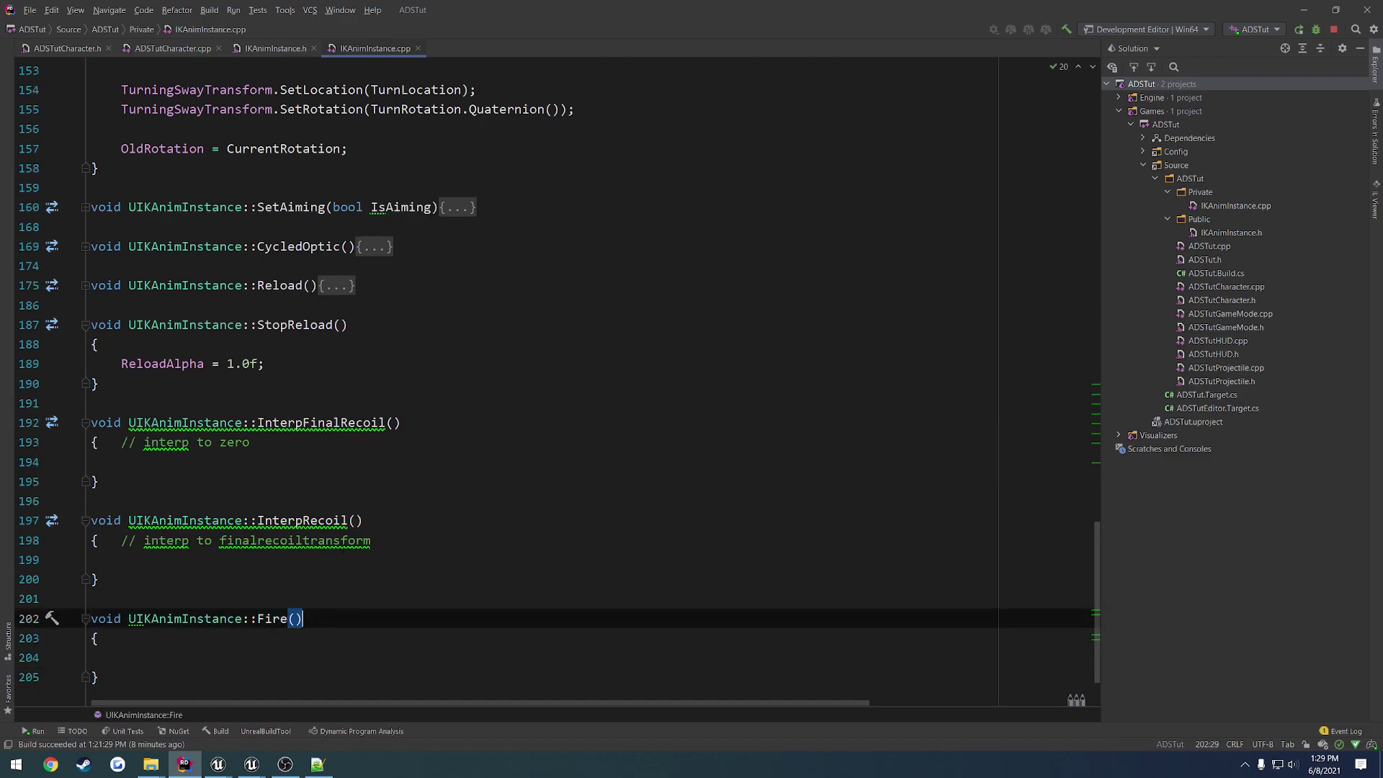
Browse up through the recoil functions and collapse the RotateWithRotation body
key(alt+Up)
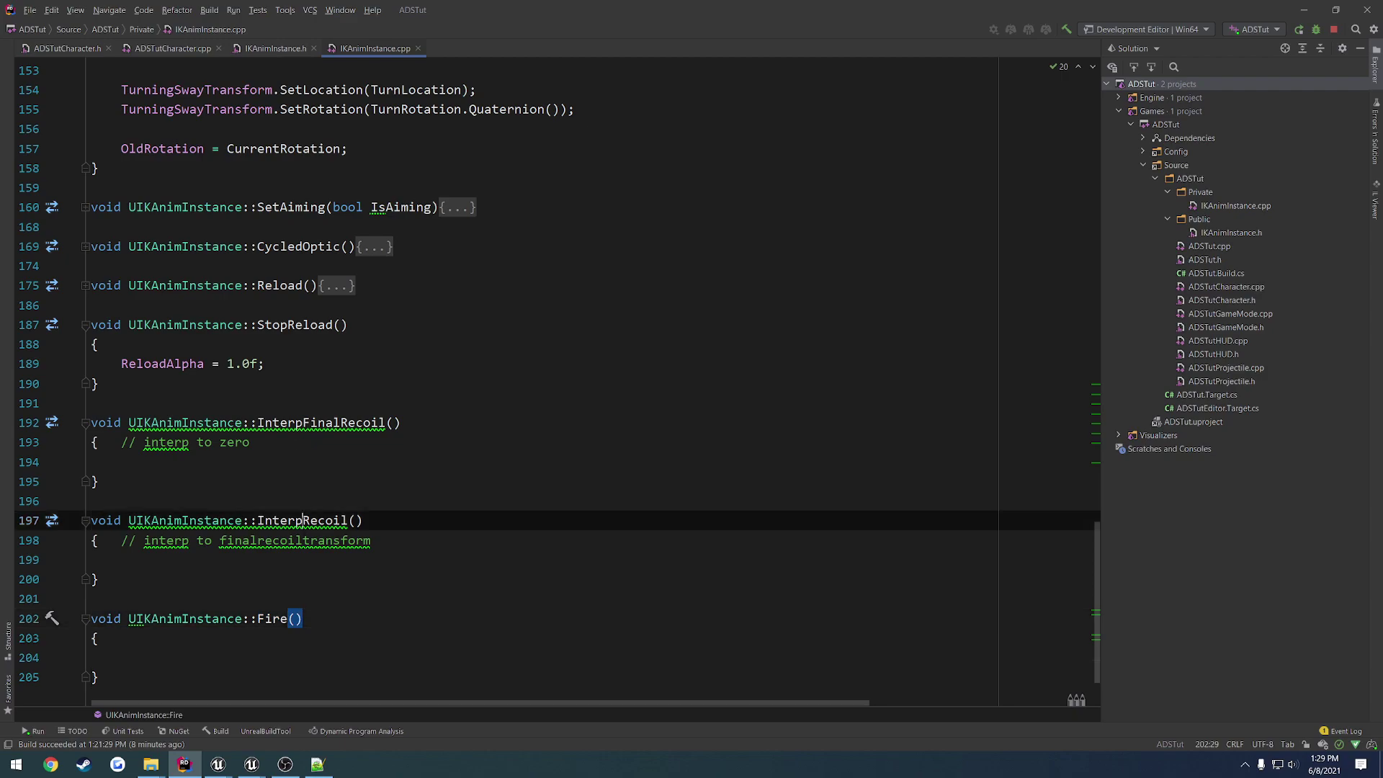
key(alt+Up)
scroll(548, 360, up, 9)
scroll(547, 360, up, 1)
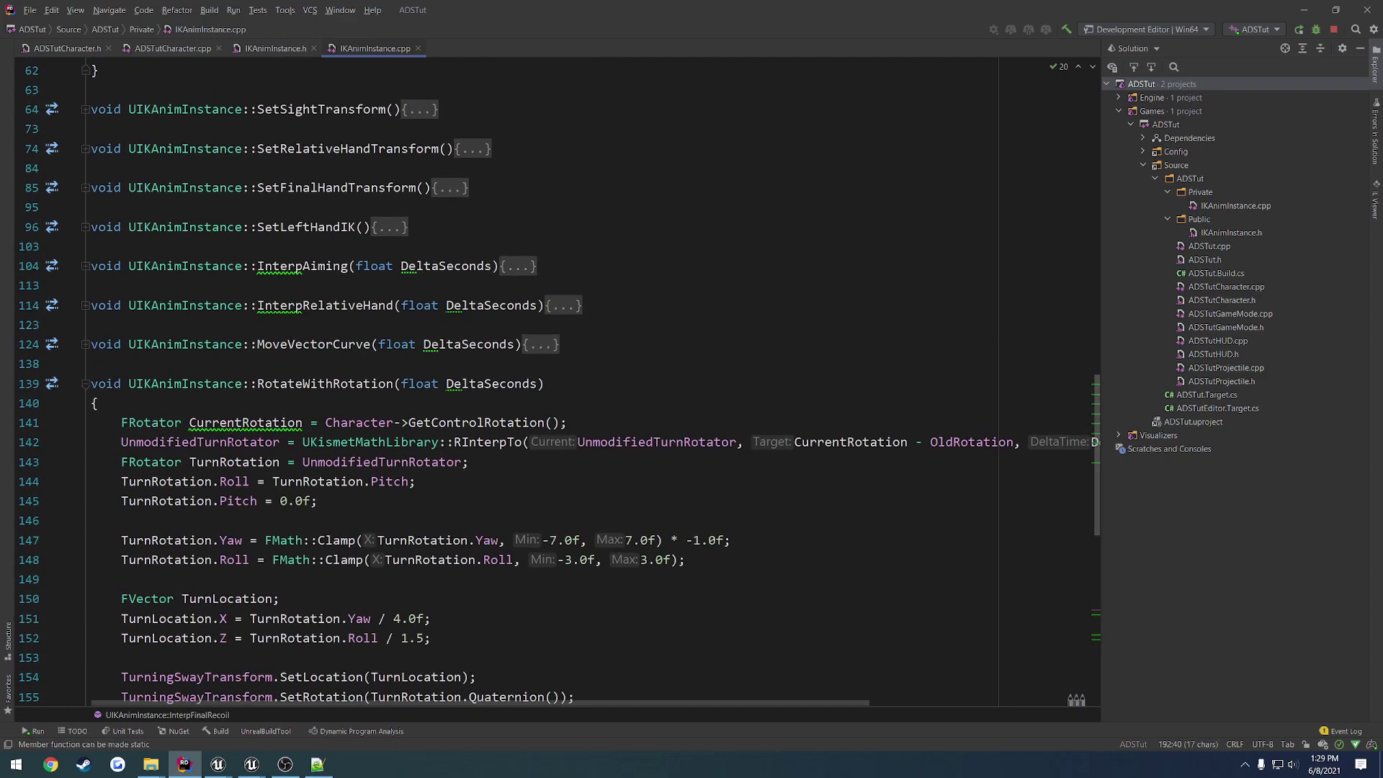
click(85, 384)
scroll(321, 510, up, 7)
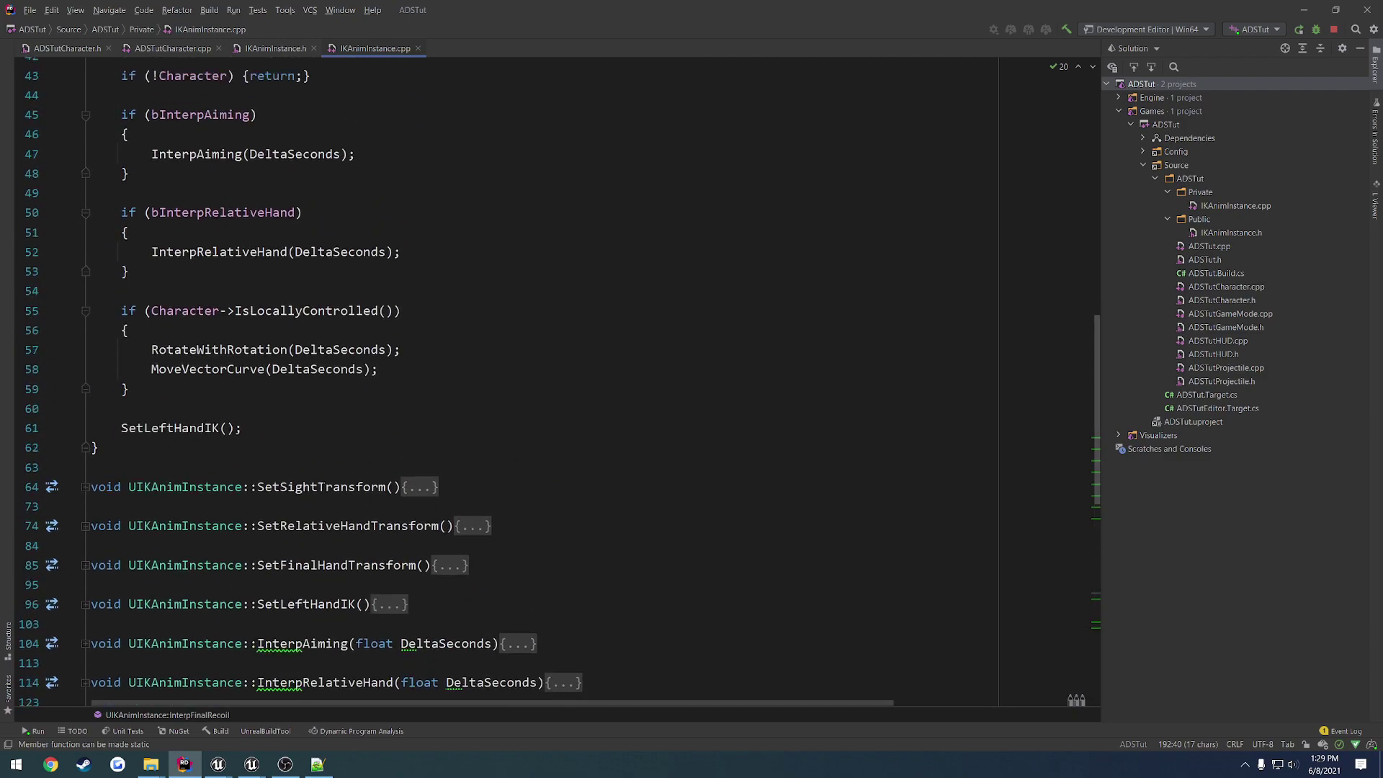
scroll(317, 513, up, 2)
scroll(310, 518, up, 2)
scroll(291, 524, down, 3)
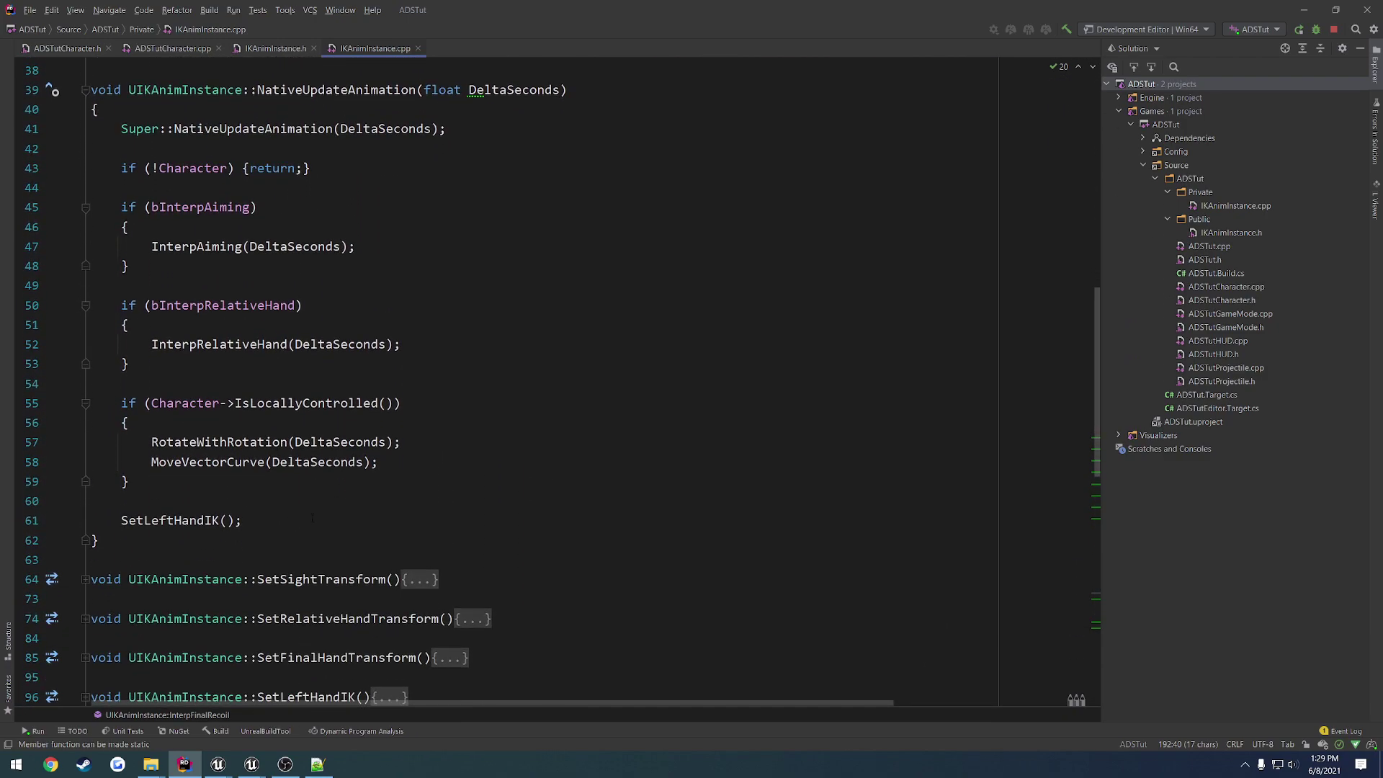
Insert InterpRecoil(); and InterpFinalRecoil(); calls on new lines above SetLeftHandIK()
click(313, 518)
key(Up)
key(Return)
key(Return)
key(Up)
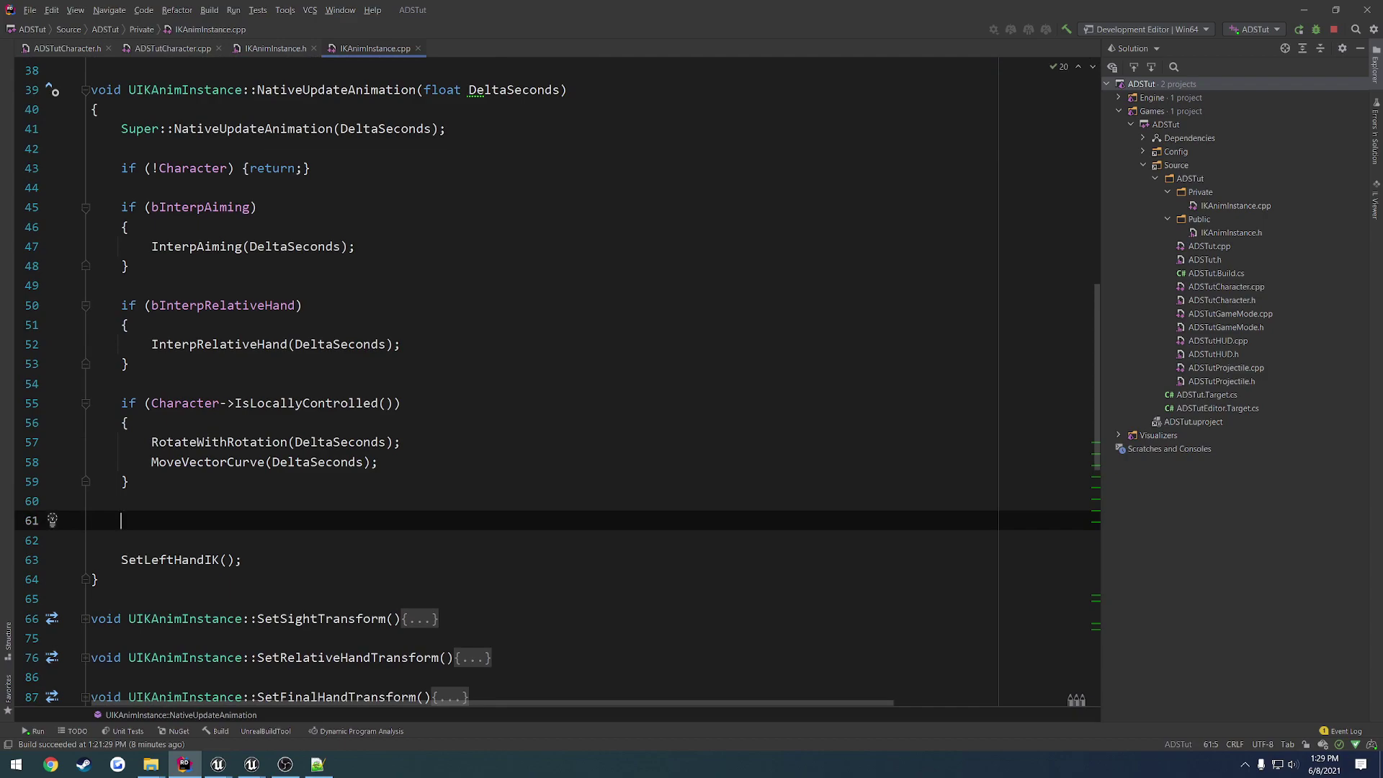
text(Interp)
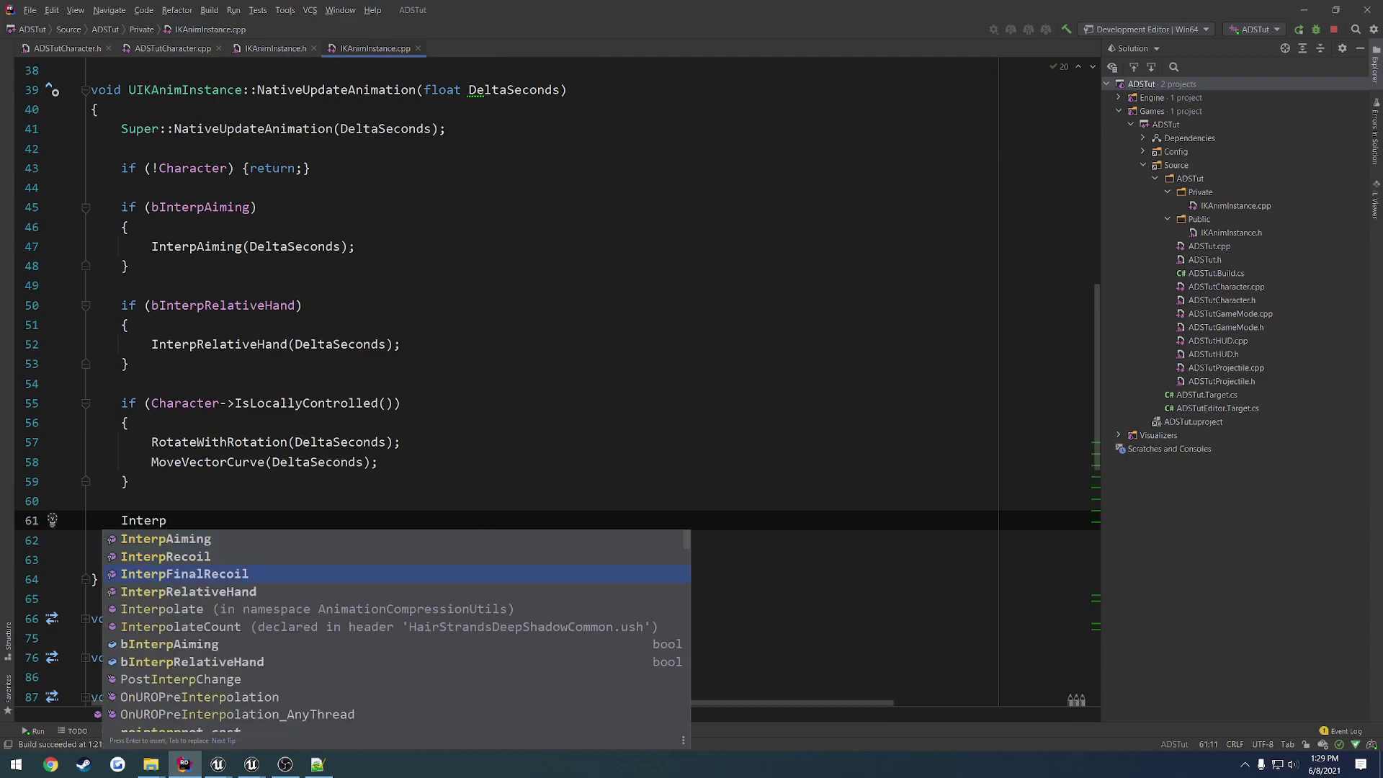
key(Return)
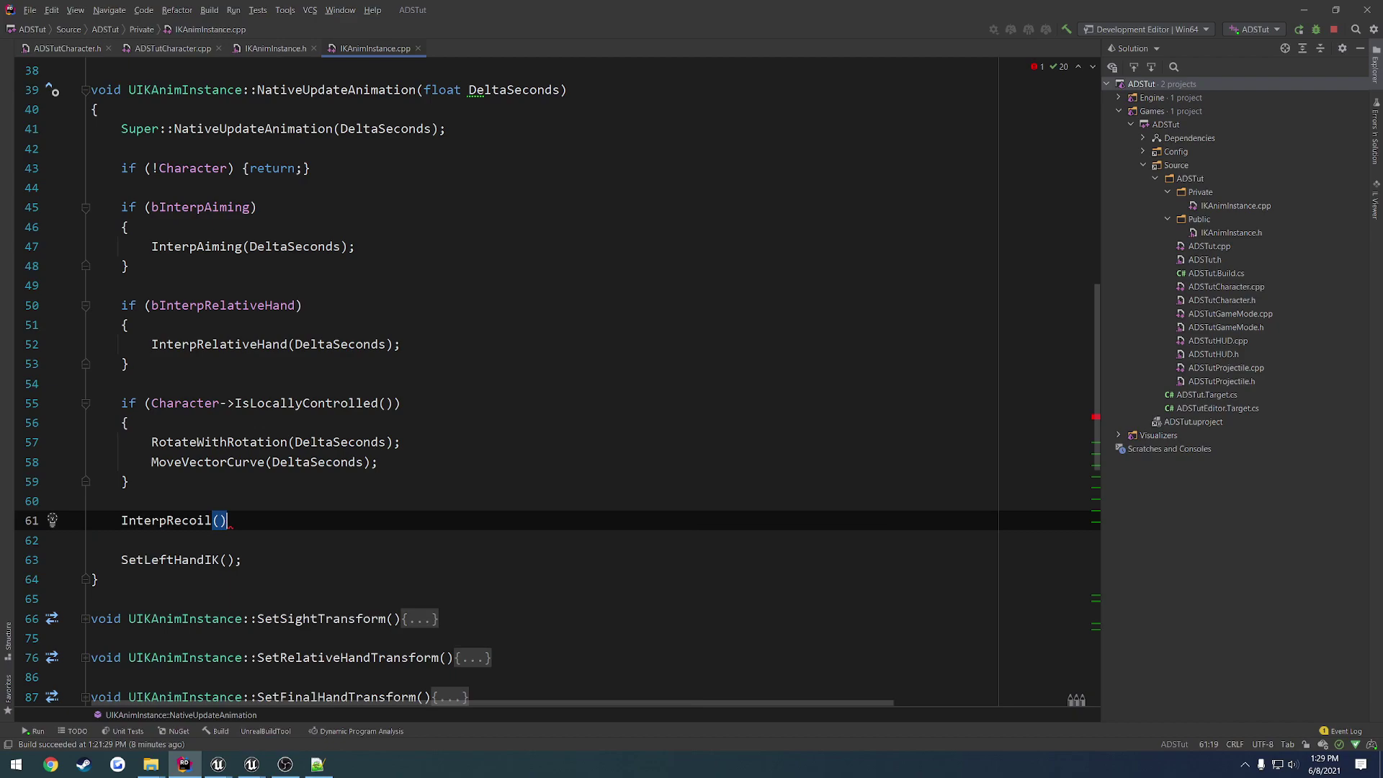
text(;)
key(Return)
text(Inter)
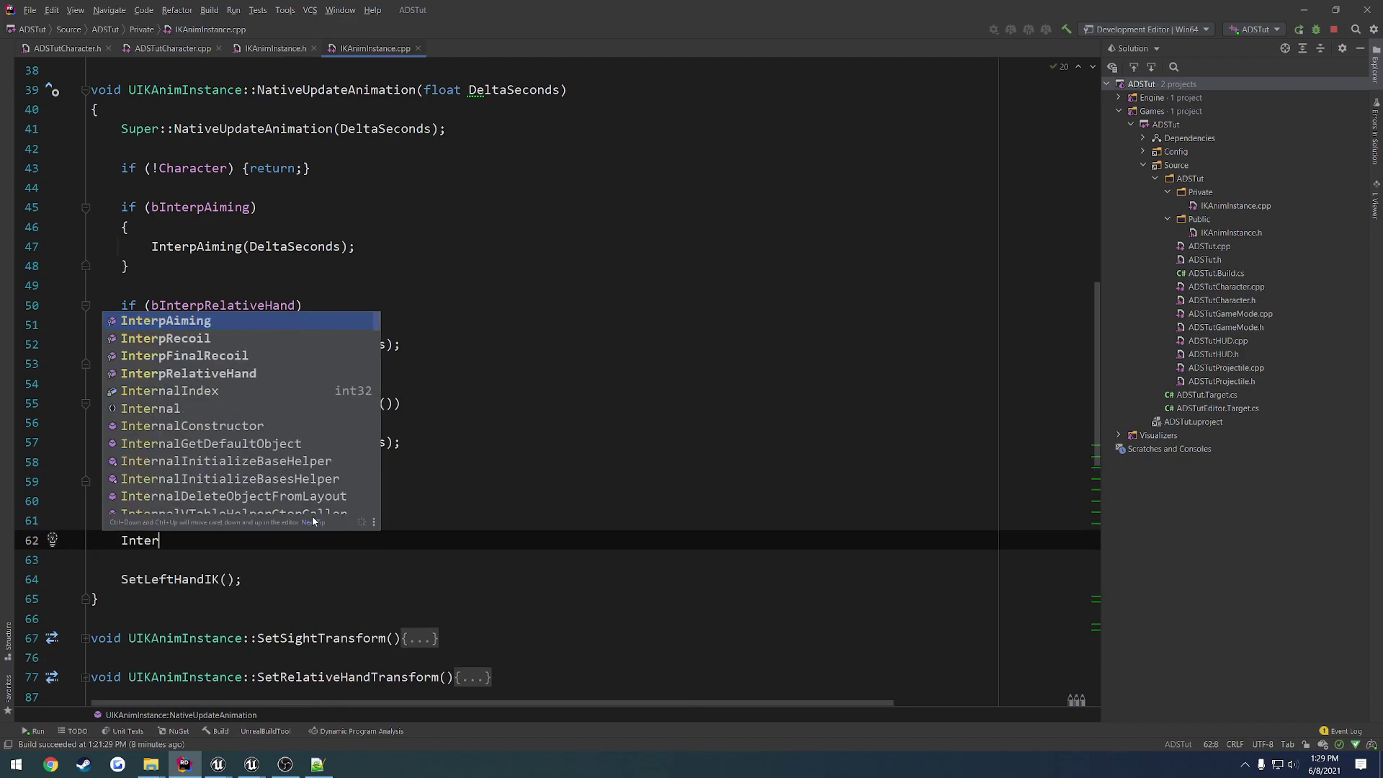
text(p)
key(Return)
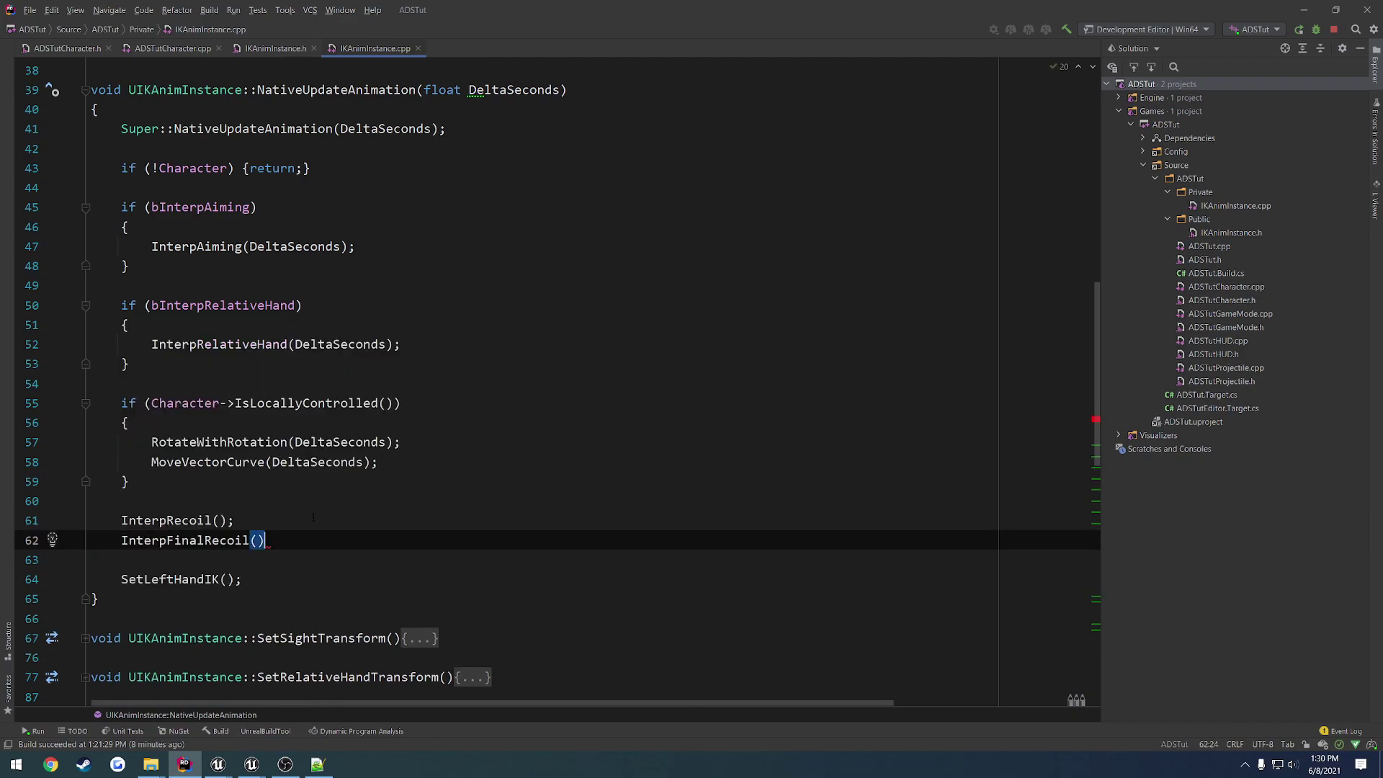
text(;)
key(Up)
key(Up)
key(Up)
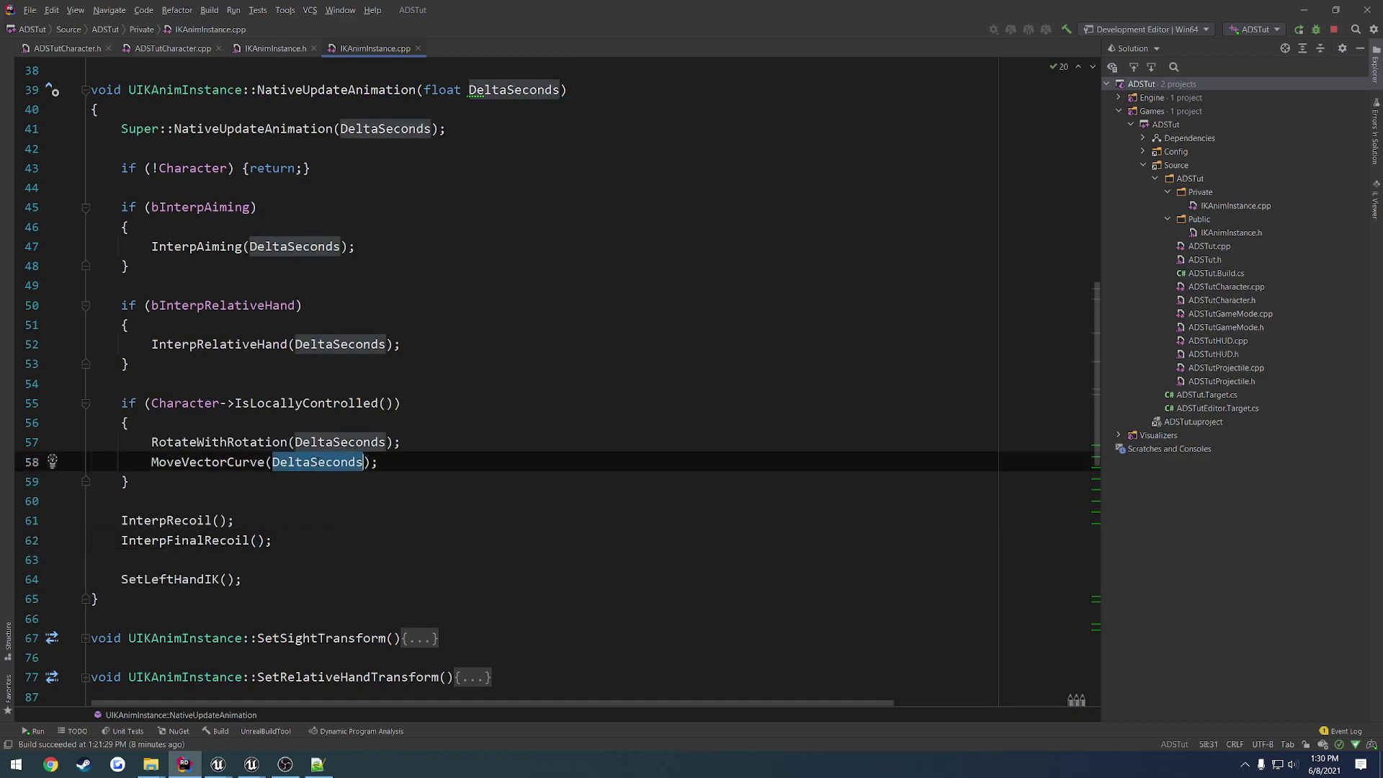
Pass DeltaSeconds as the argument to both InterpRecoil and InterpFinalRecoil calls
key(ctrl+c)
key(Down)
key(Down)
key(Down)
key(ctrl+v)
key(Down)
key(ctrl+v)
In IKAnimInstance.h, add a float DeltaSeconds parameter to the InterpFinalRecoil and InterpRecoil declarations
key(ctrl+Tab)
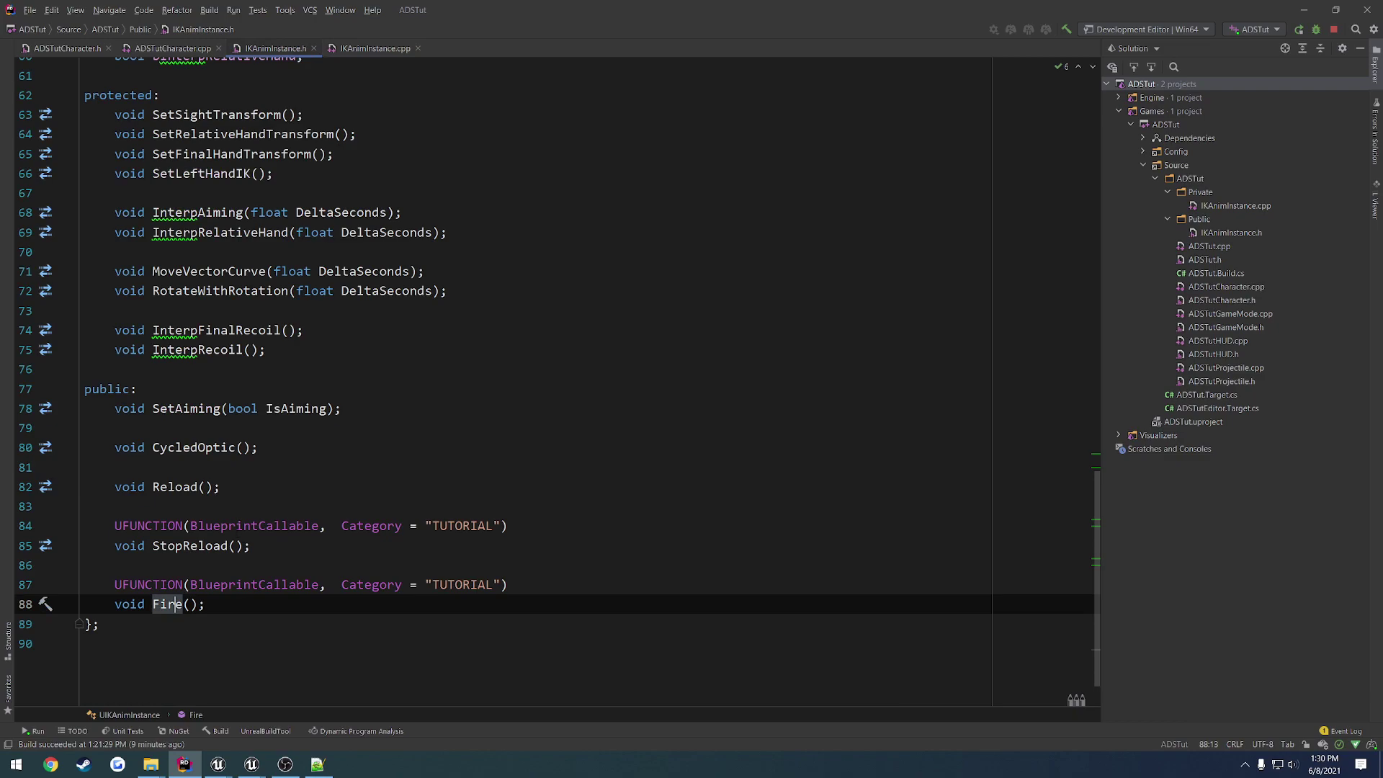
key(Up)
key(Up)
key(Up)
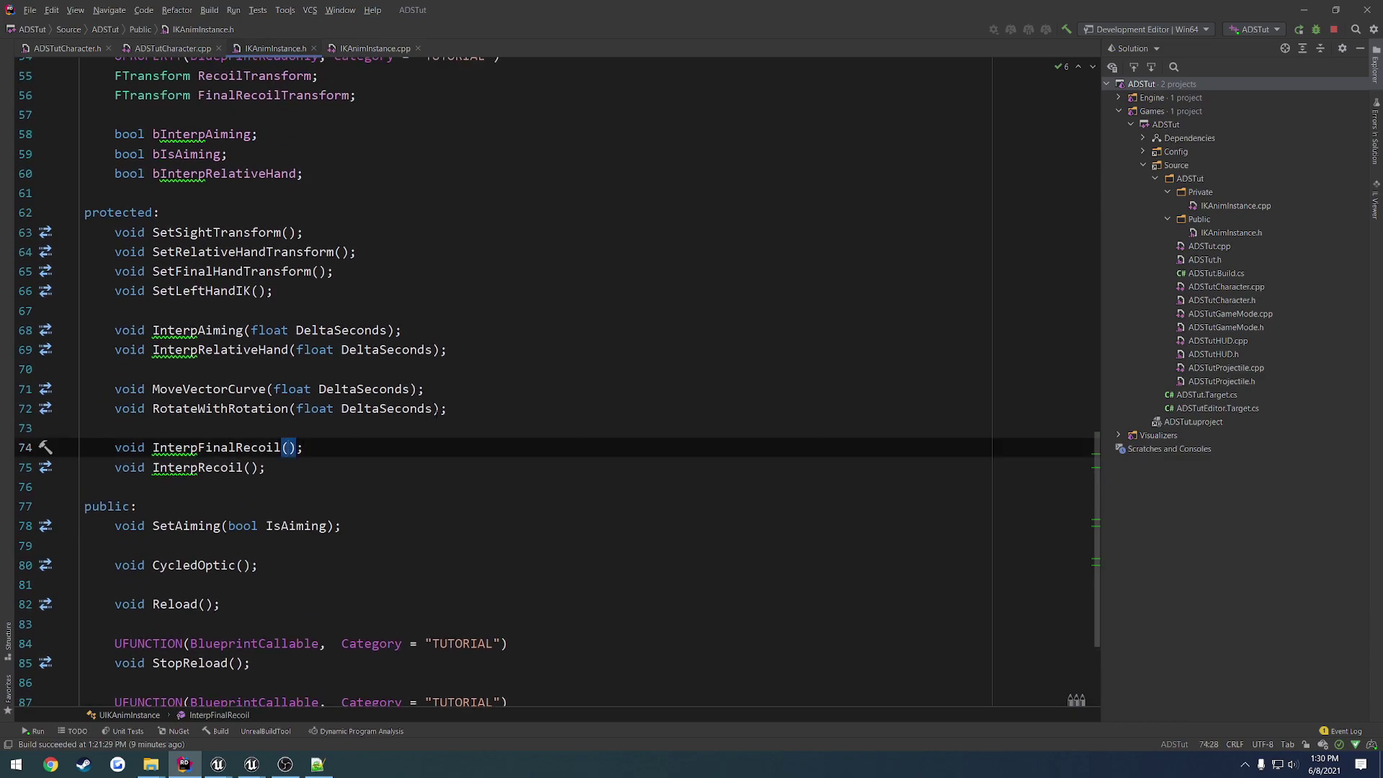
key(Up)
key(Up)
key(ctrl+w)
key(ctrl+c)
key(Down)
key(Down)
key(ctrl+v)
key(Down)
key(ctrl+v)
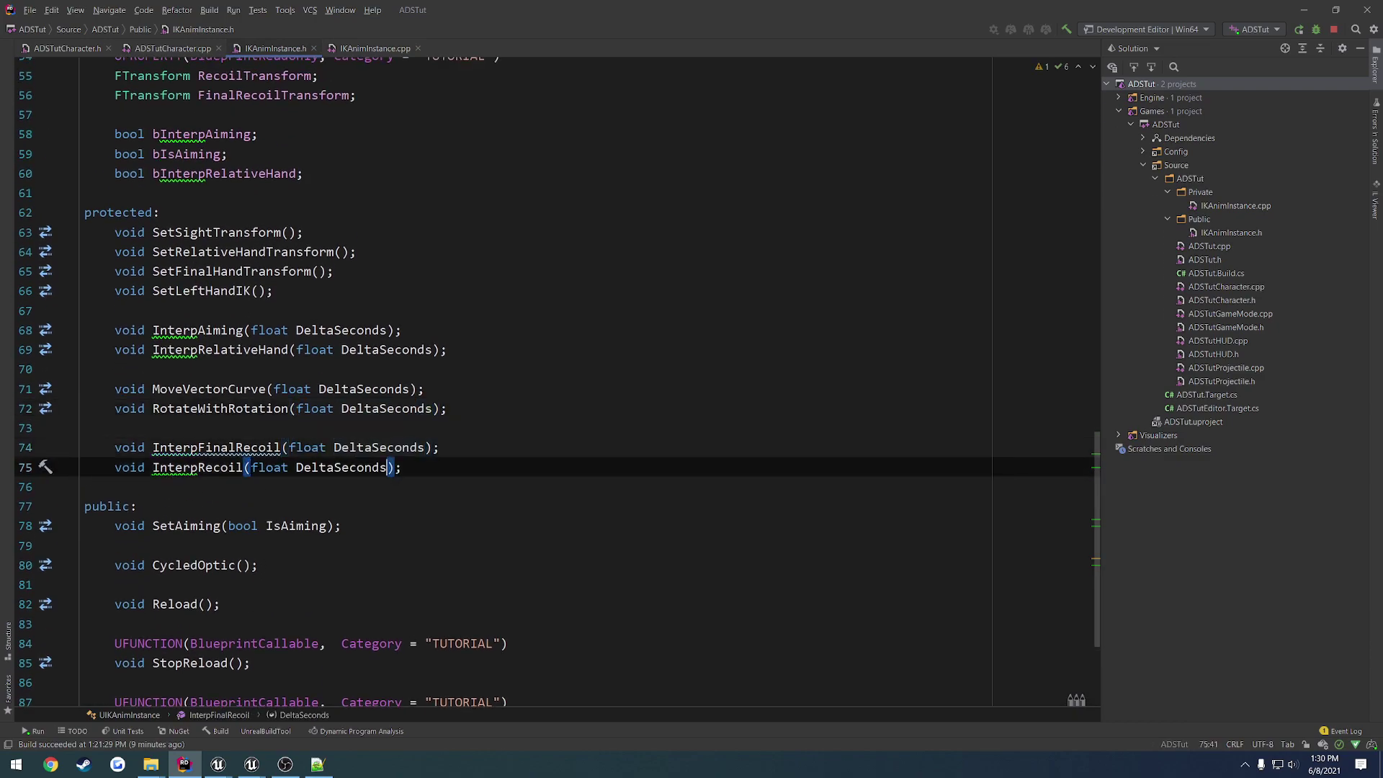
Paste float DeltaSeconds into the InterpFinalRecoil and InterpRecoil definition parameter lists
ctrl+click(240, 454)
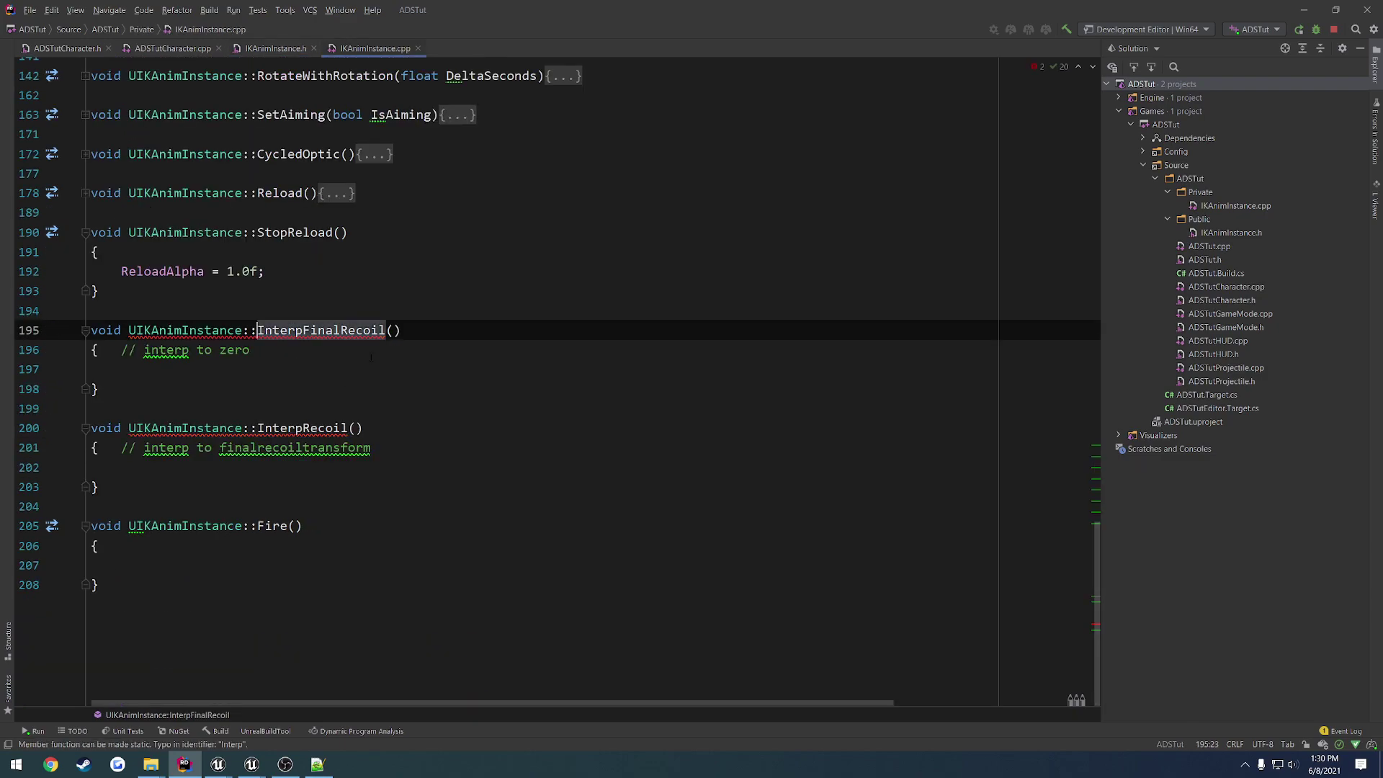
key(ctrl+v)
key(Down)
key(Down)
key(Down)
key(End)
key(Left)
key(ctrl+v)
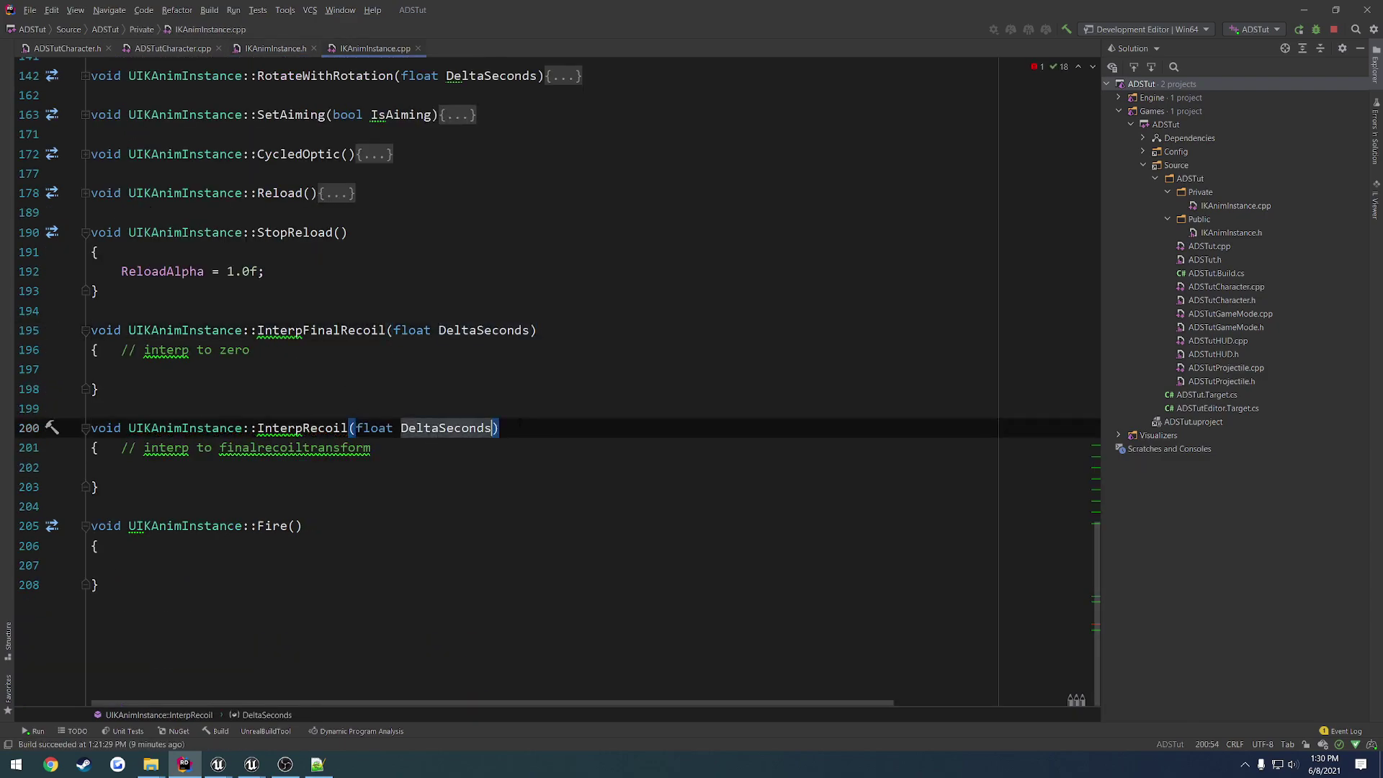
Check the DeltaSeconds arguments in the recoil calls within NativeUpdateAnimation
scroll(545, 458, up, 5)
scroll(545, 458, up, 5)
scroll(545, 458, up, 5)
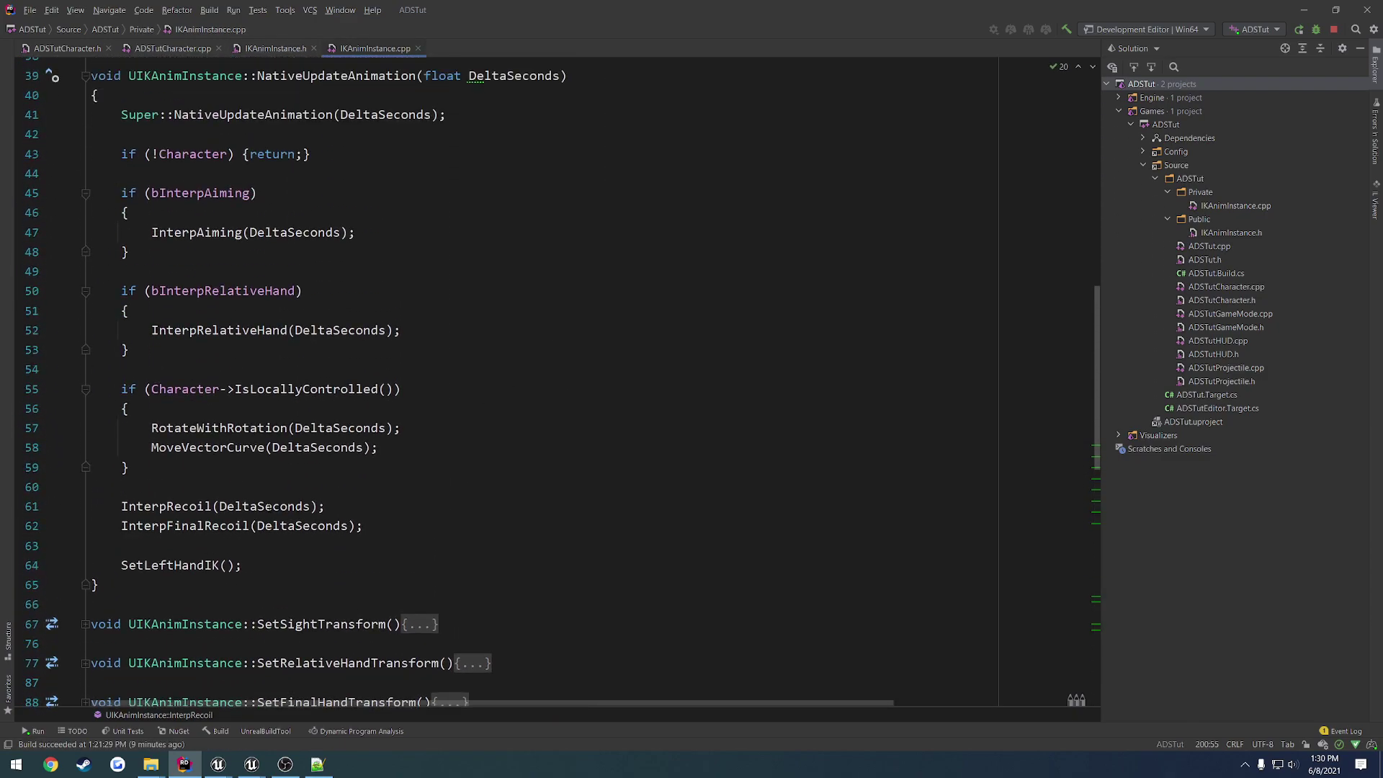
double_click(288, 507)
key(Down)
key(End)
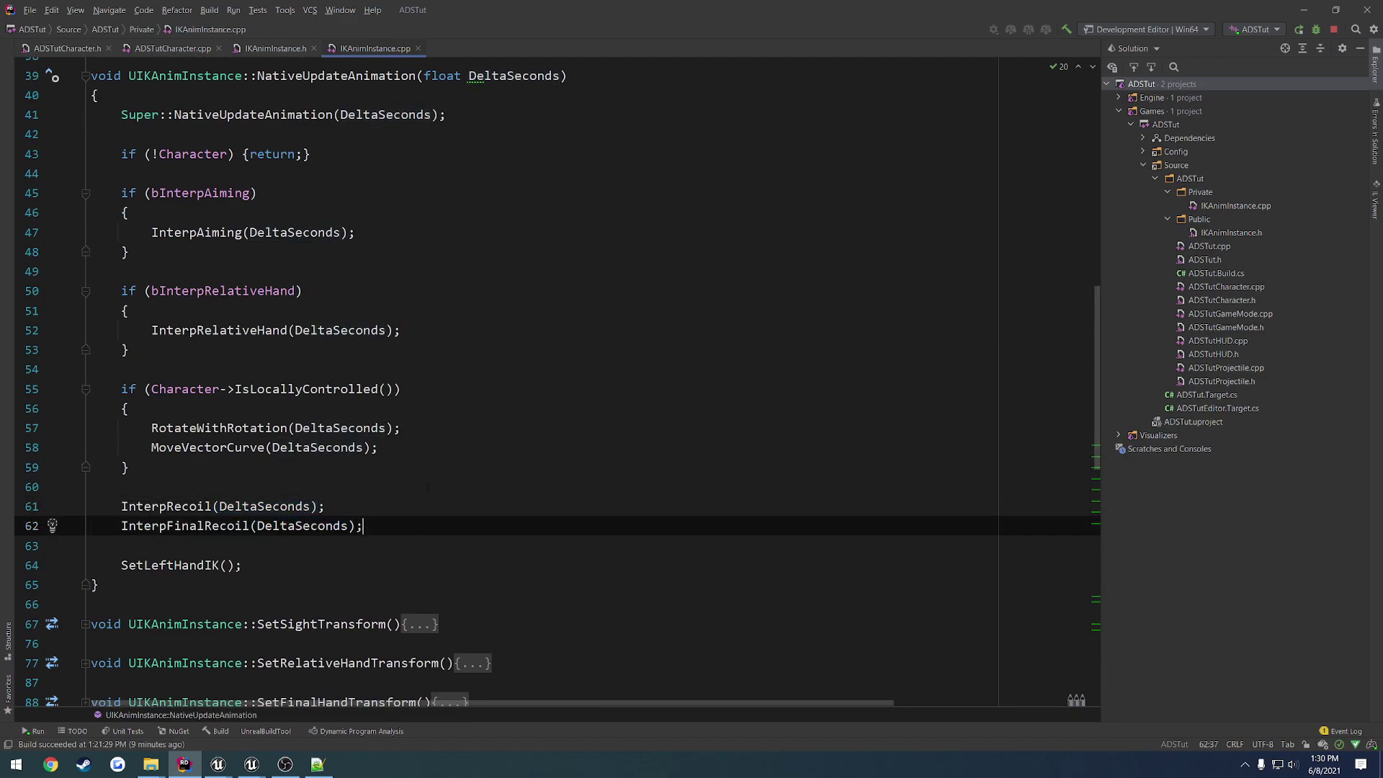
Place the caret inside the empty Fire() body, then glance at the Unreal editor
click(447, 447)
scroll(448, 464, down, 4)
scroll(447, 464, down, 7)
scroll(423, 448, down, 4)
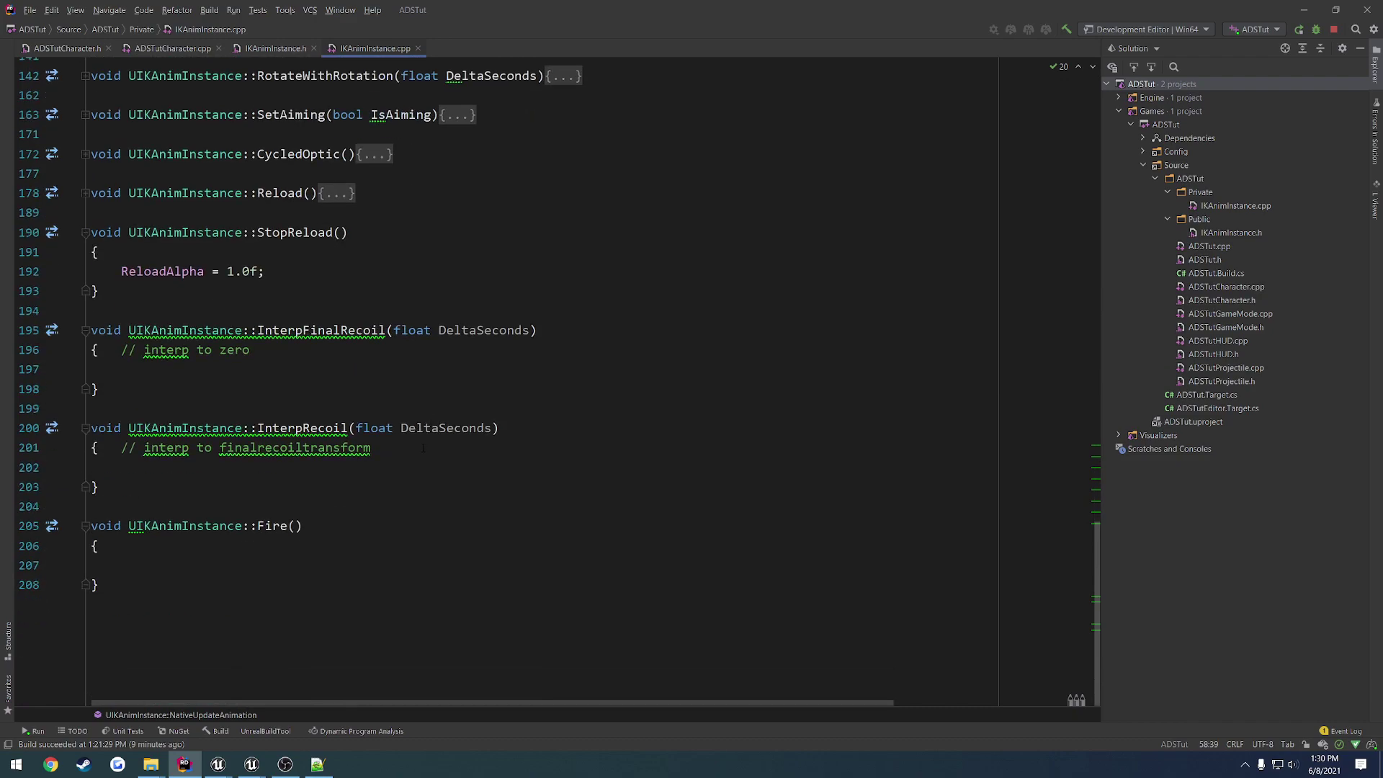
click(336, 565)
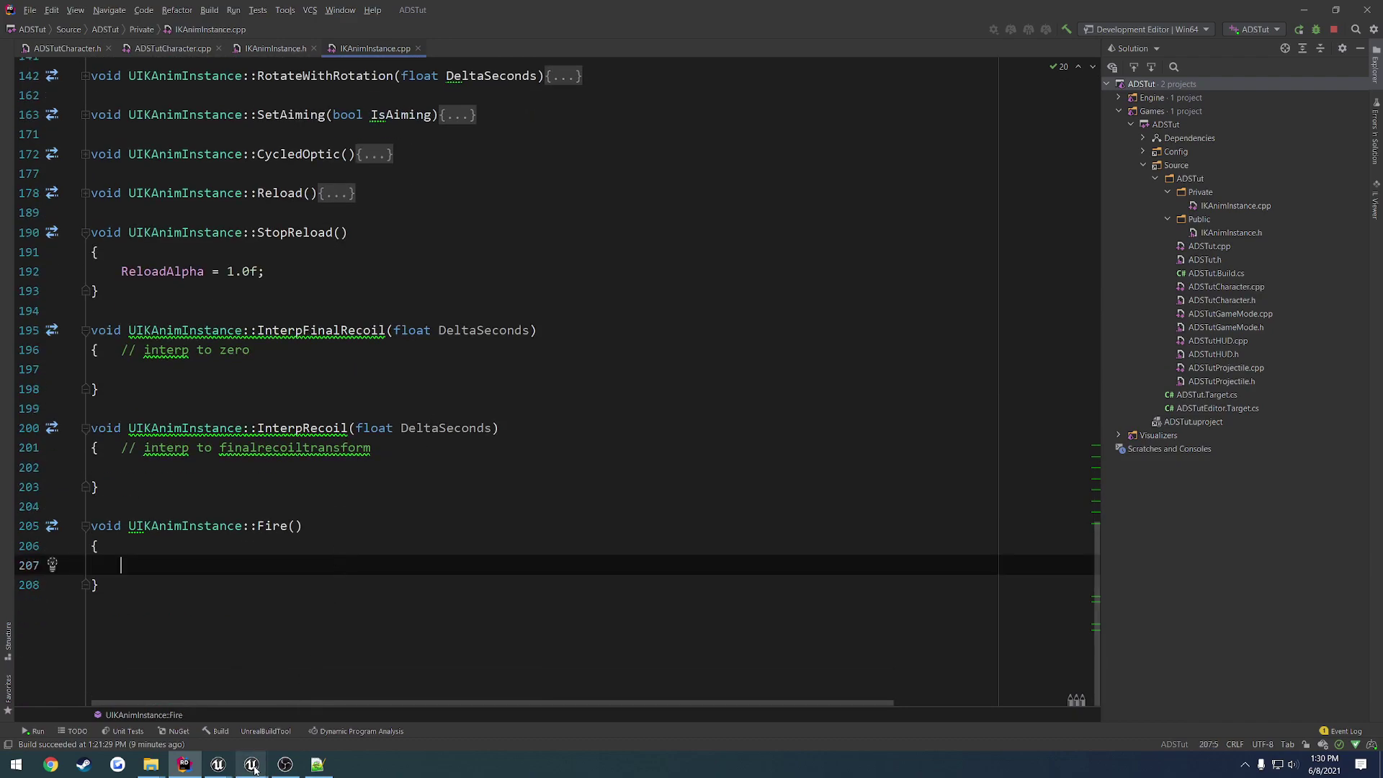
mouse_move(251, 765)
click(324, 699)
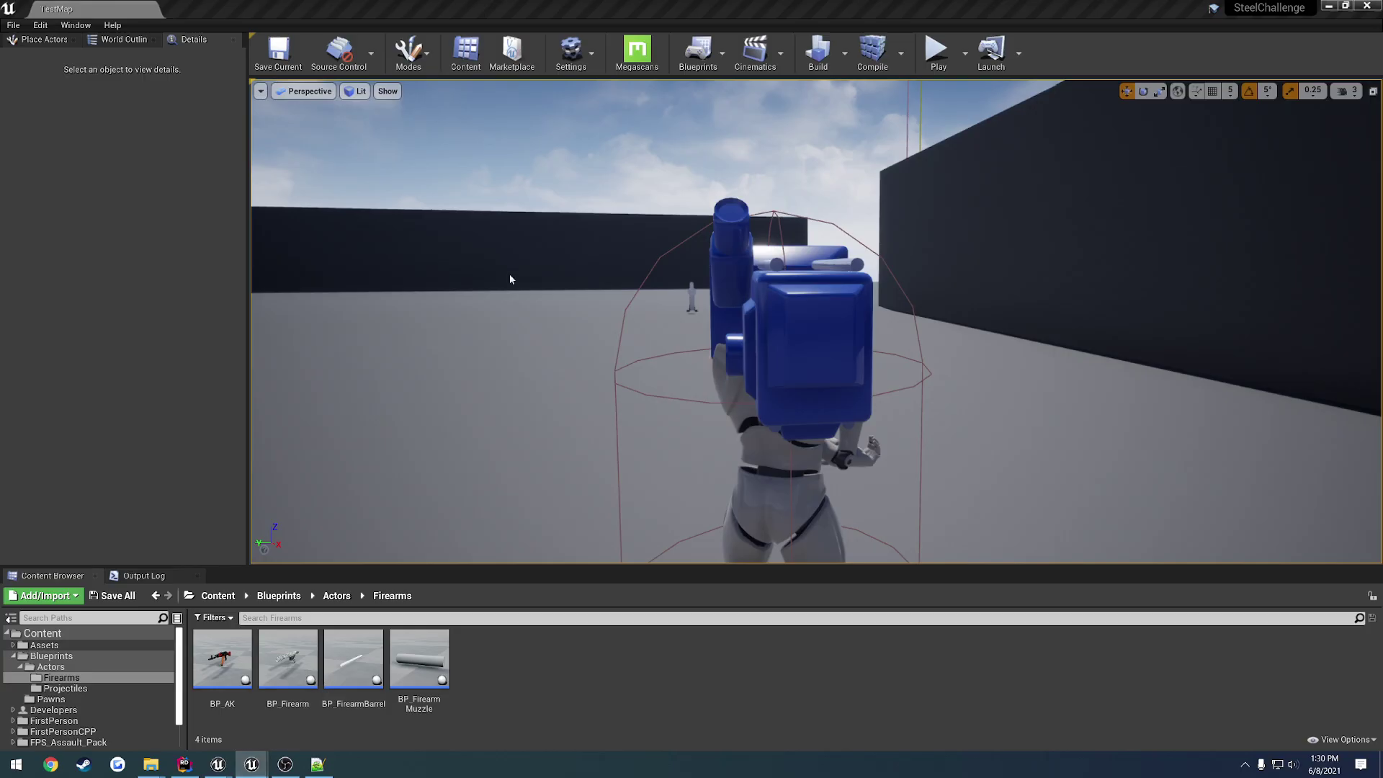
Stop, rebuild and relaunch the ADSTut project, then reopen AnimBP_C++ from the restore notification
click(1373, 7)
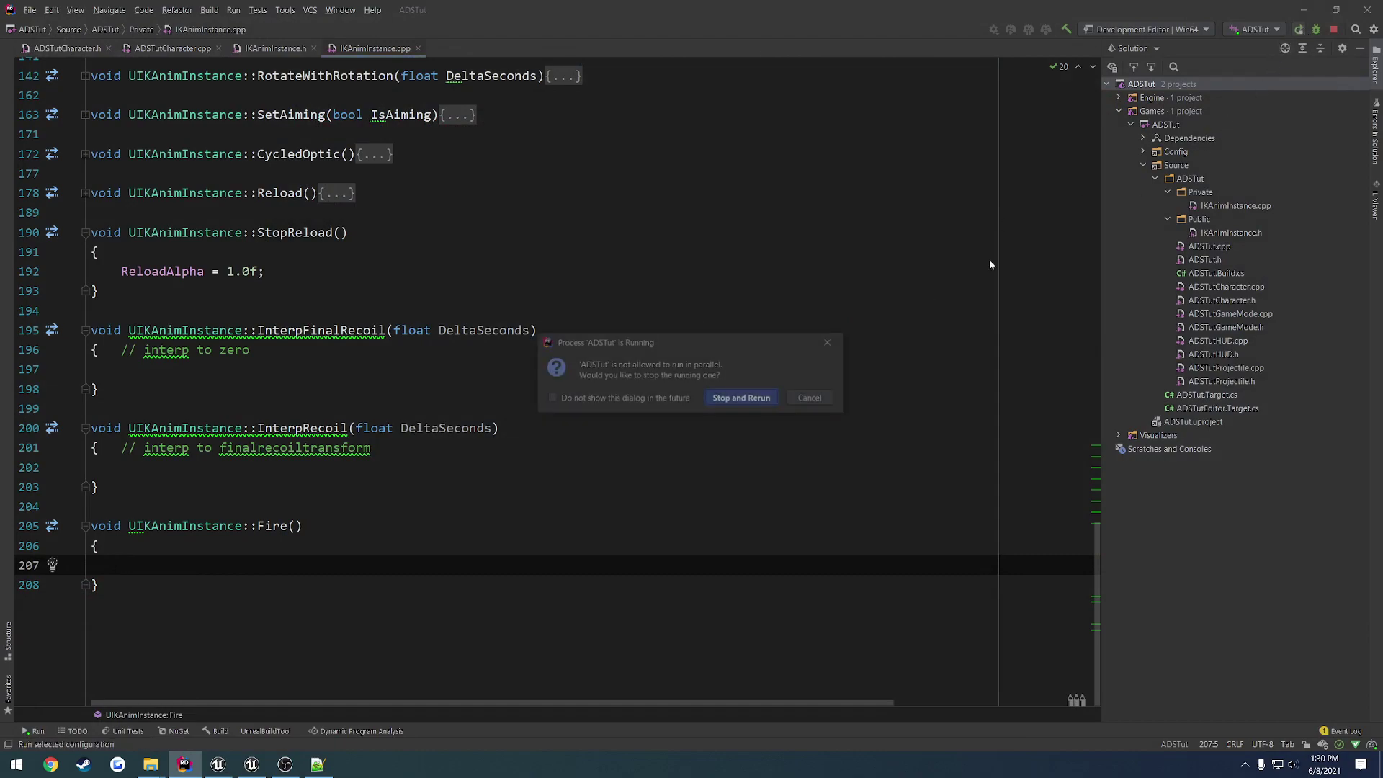
click(742, 396)
key(ctrl+shift+b)
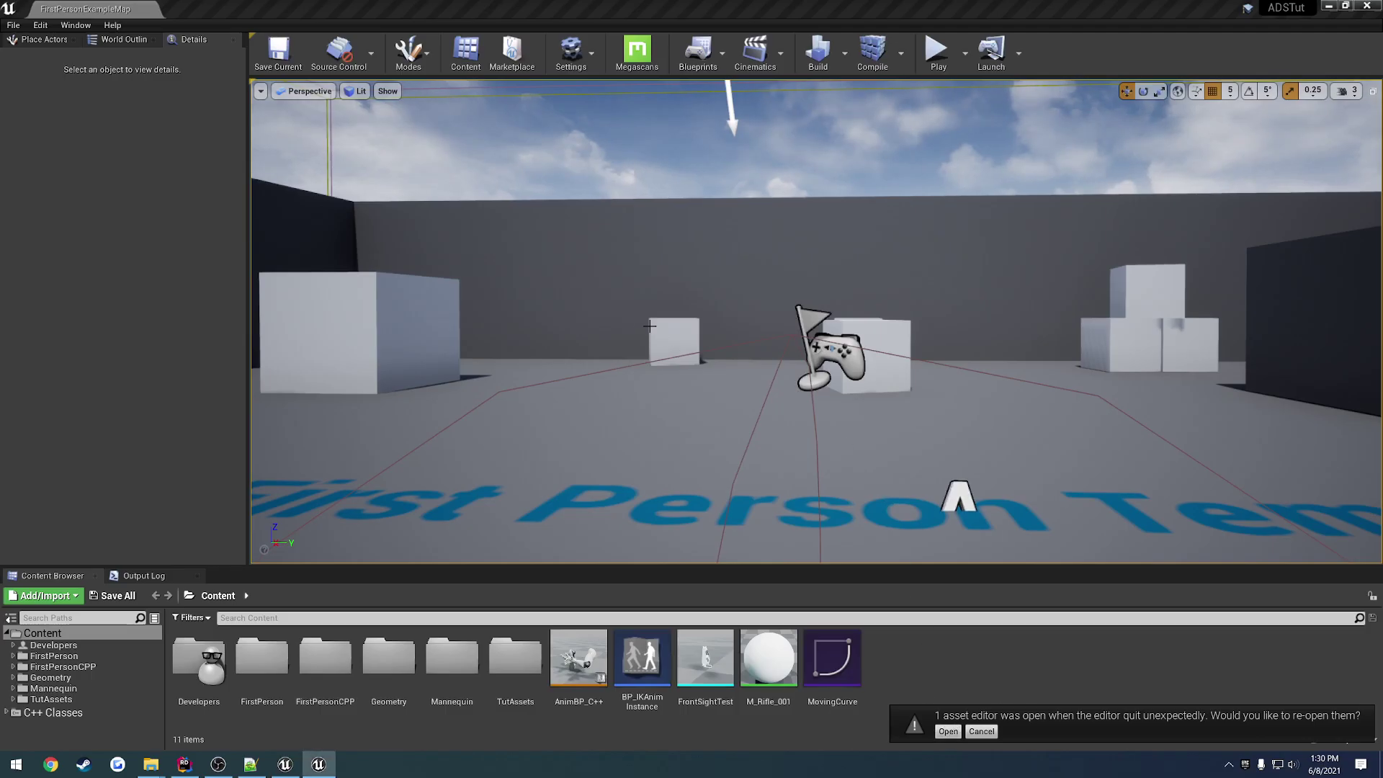
click(948, 731)
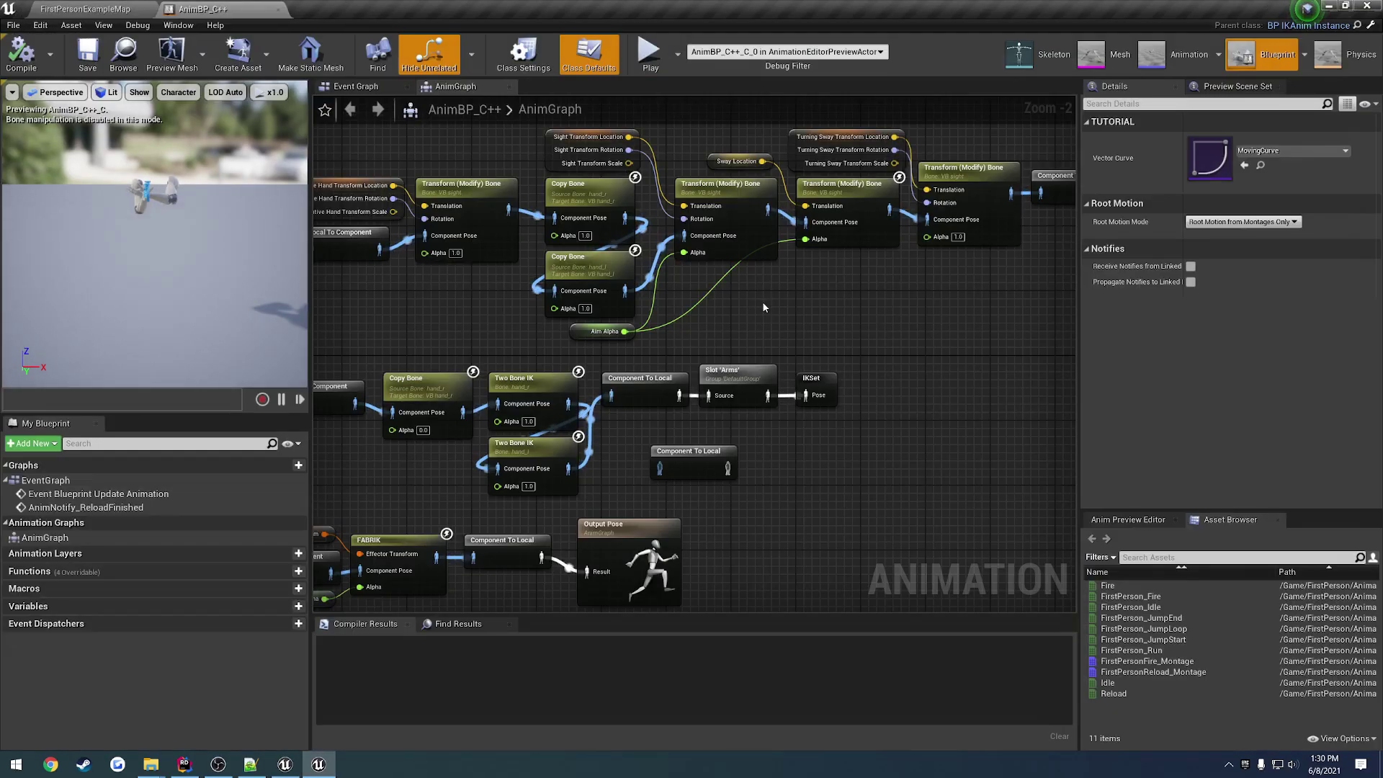
Duplicate the last Transform (Modify) Bone and chain it between the original and Component To Local
mouse_move(762, 292)
right_down()
mouse_move(681, 333)
mouse_move(565, 348)
right_up()
drag(647, 155, 701, 243)
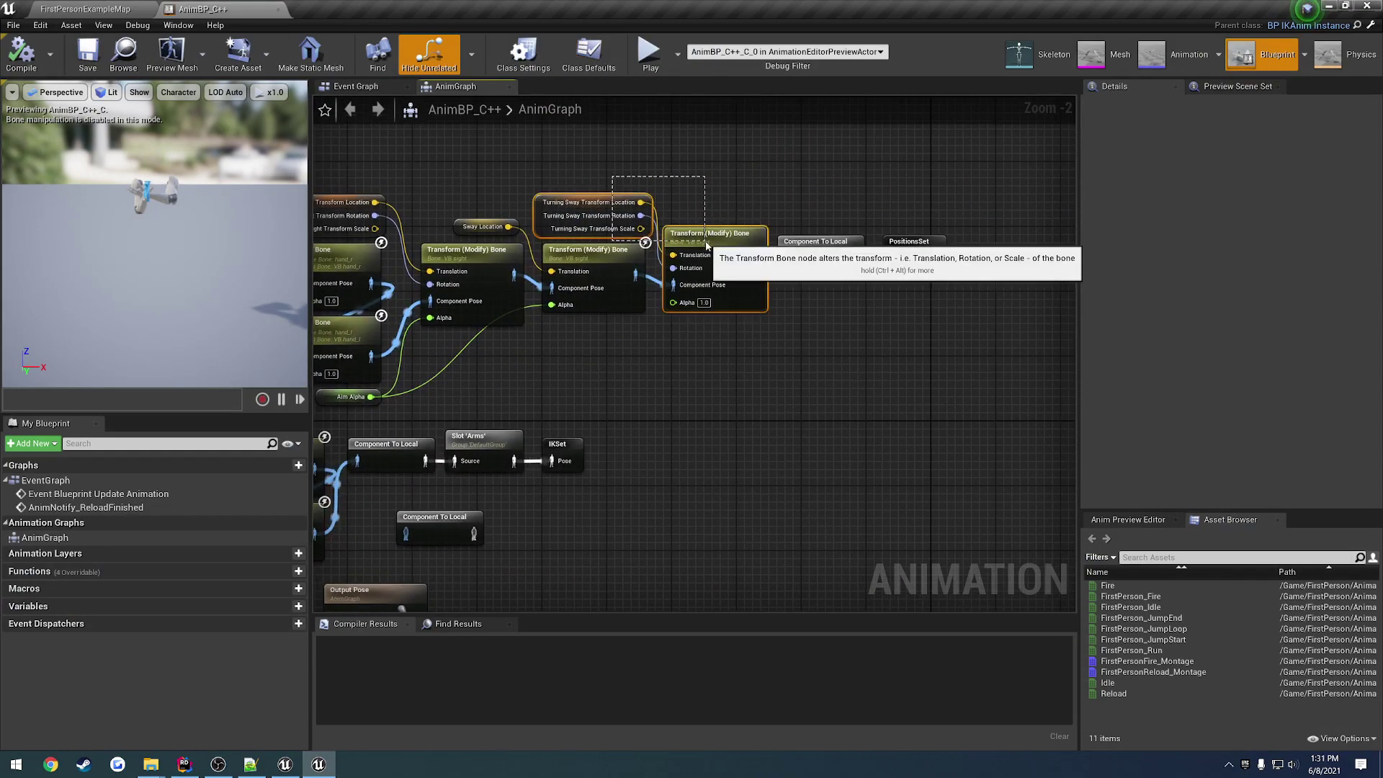
right_drag(912, 305, 803, 318)
mouse_move(803, 319)
mouse_down()
mouse_move(711, 251)
mouse_move(948, 268)
mouse_up()
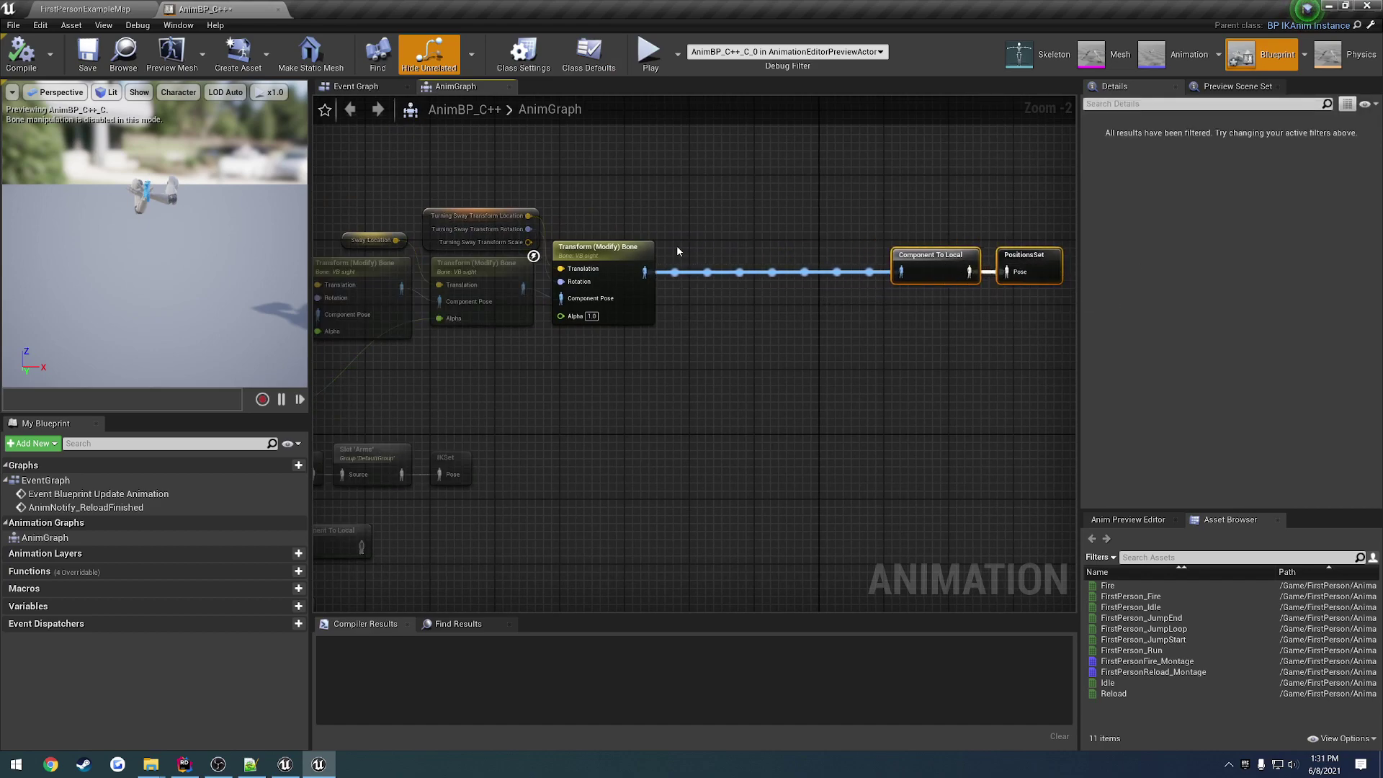
click(818, 271)
click(613, 288)
click(721, 261)
key(ctrl+v)
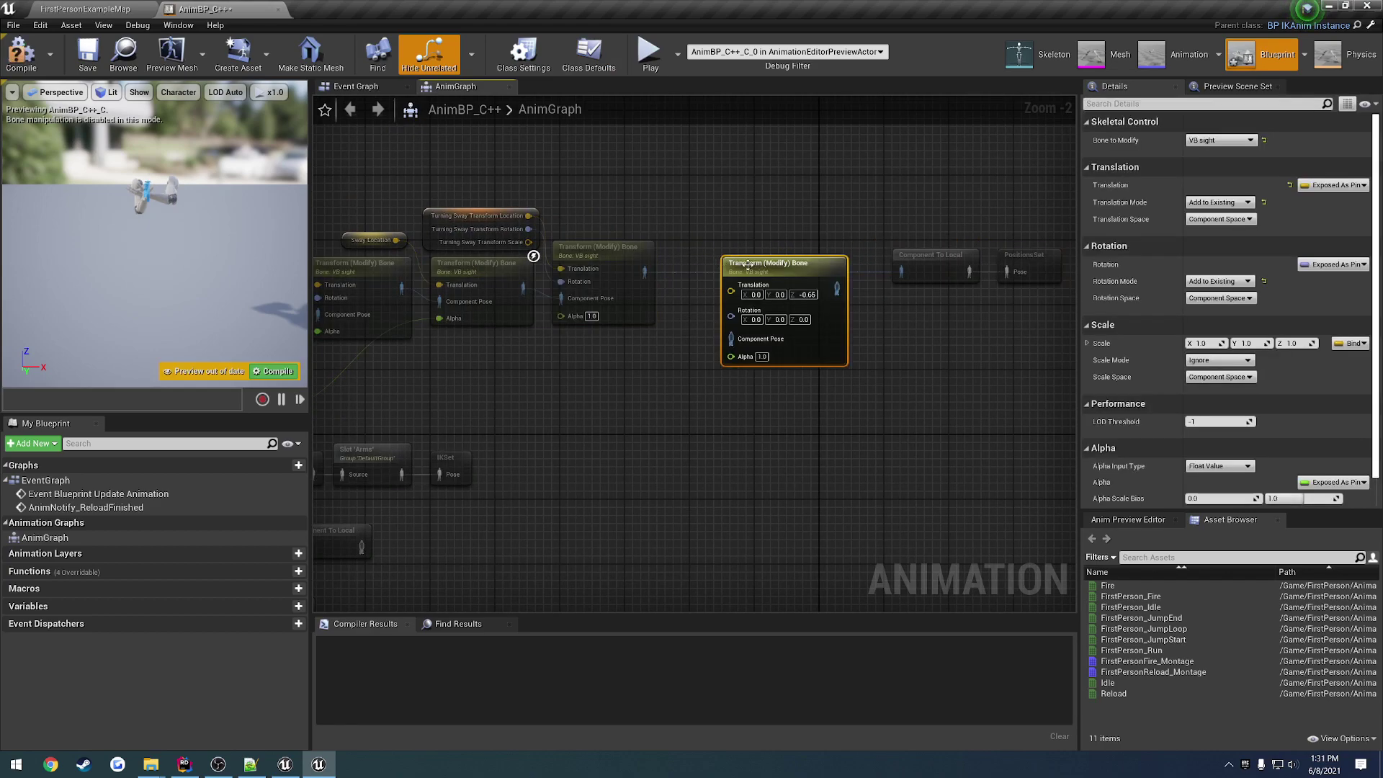
drag(721, 262, 692, 252)
drag(698, 322, 645, 272)
drag(805, 272, 902, 272)
Add a split Recoil Transform getter feeding Location to Translation and Rotation to Rotation
right_click(653, 214)
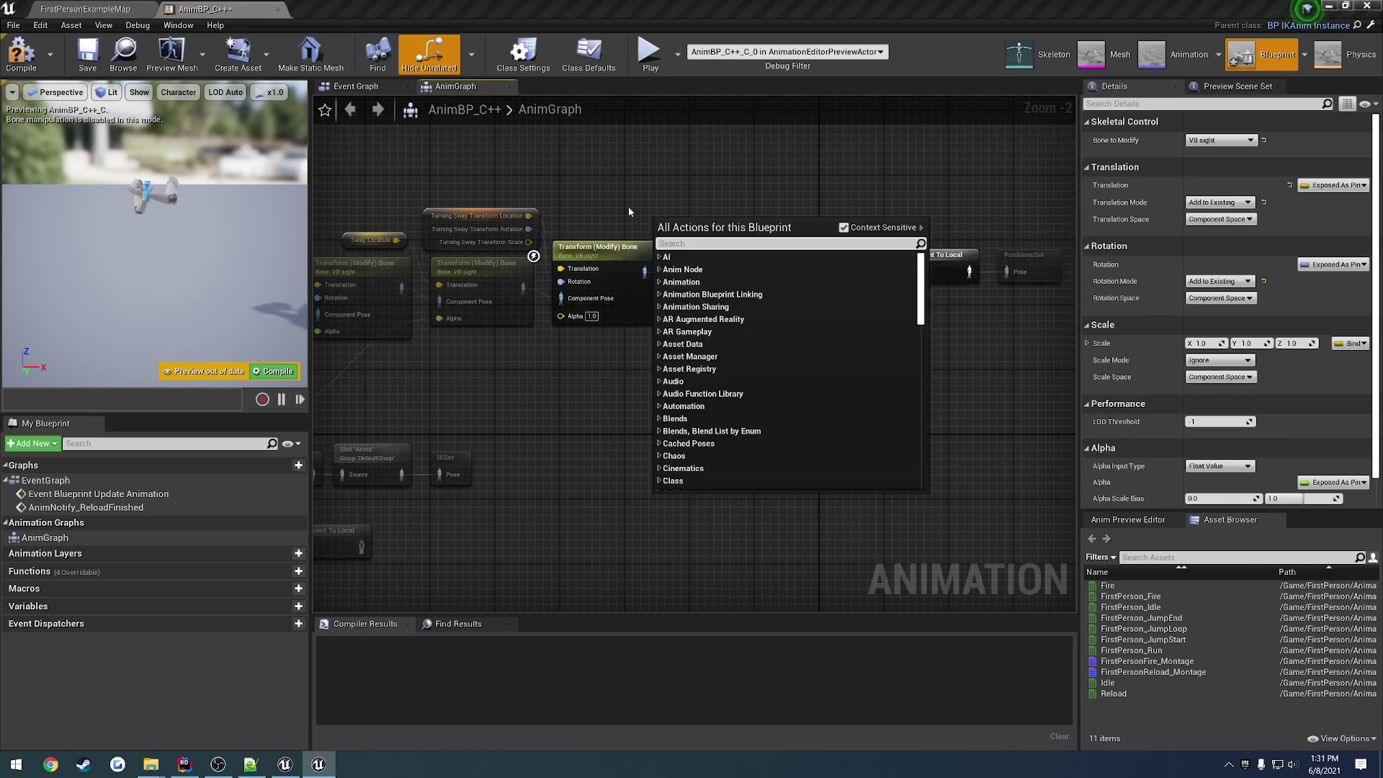
text(recoil)
key(Return)
scroll(655, 230, up, 2)
right_drag(685, 255, 665, 299)
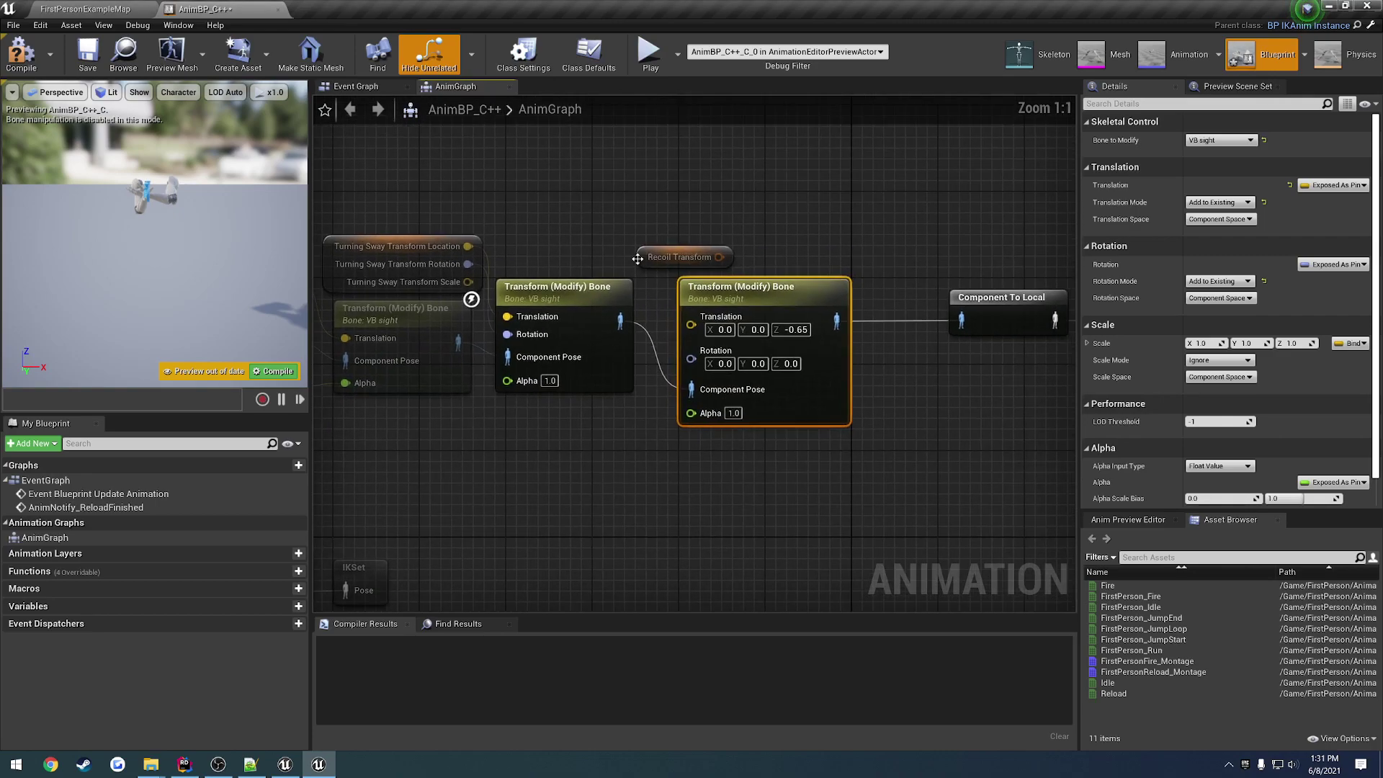
mouse_move(687, 256)
mouse_down()
mouse_move(596, 231)
mouse_move(587, 214)
mouse_move(691, 335)
mouse_up()
right_click(621, 215)
click(644, 248)
drag(656, 213, 691, 316)
drag(576, 237, 533, 248)
click(720, 288)
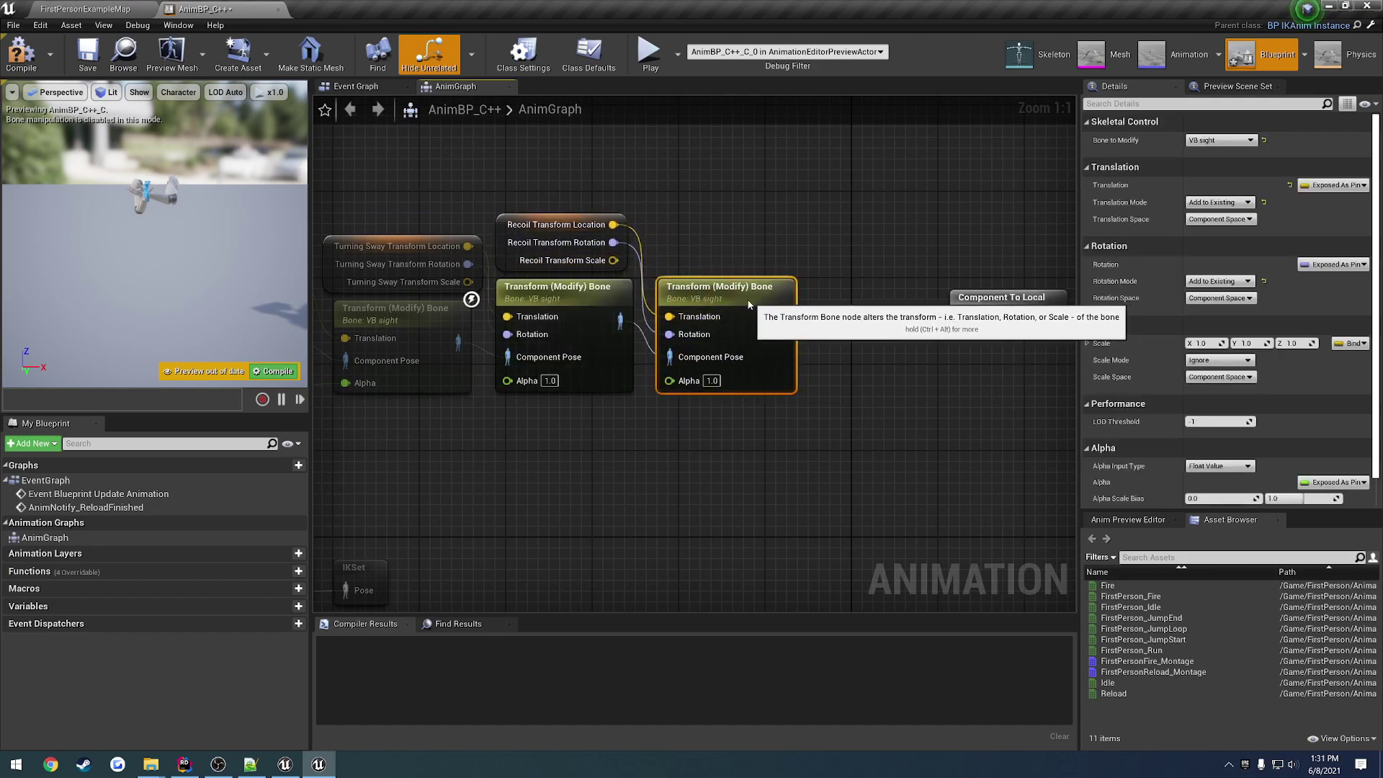
right_drag(900, 310, 744, 291)
drag(895, 304, 815, 290)
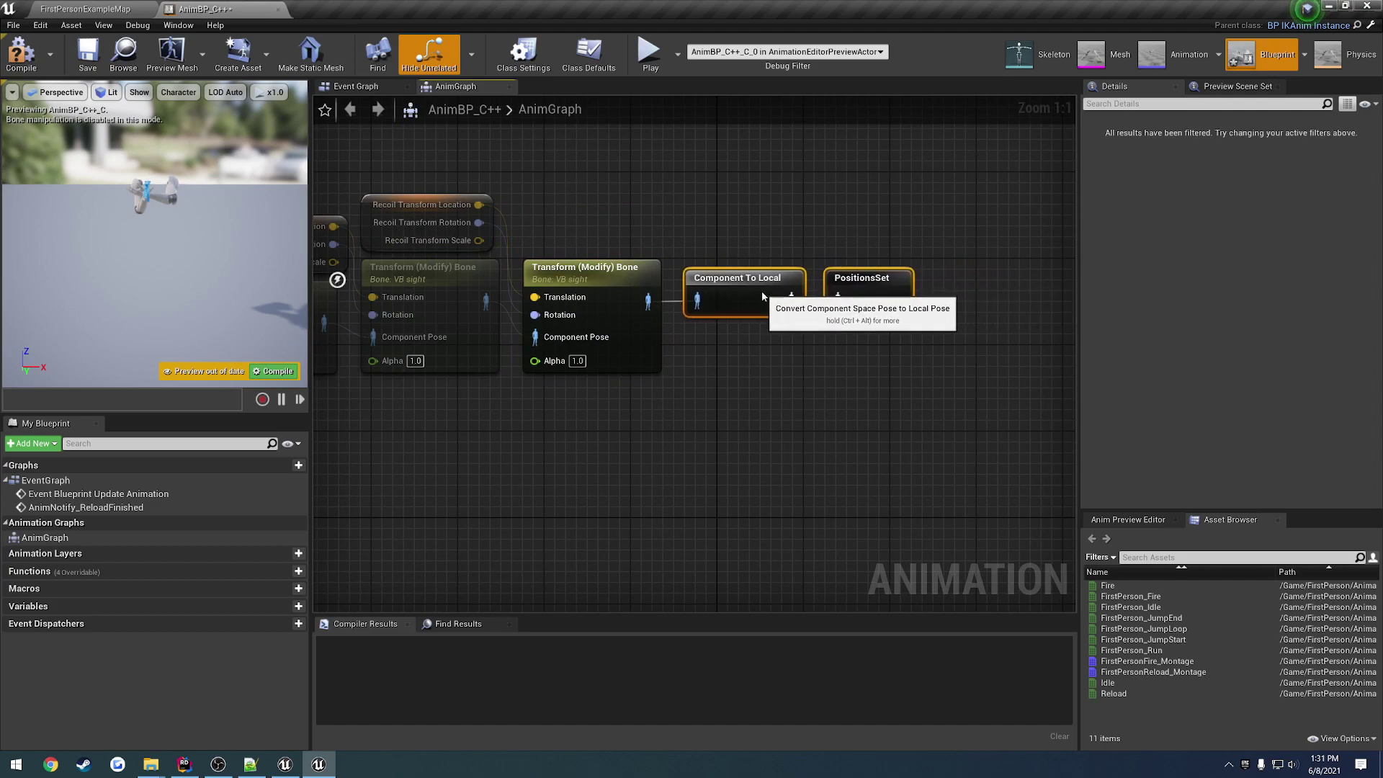
Compile the animation blueprint and run a quick play test
click(20, 52)
click(90, 49)
key(alt+p)
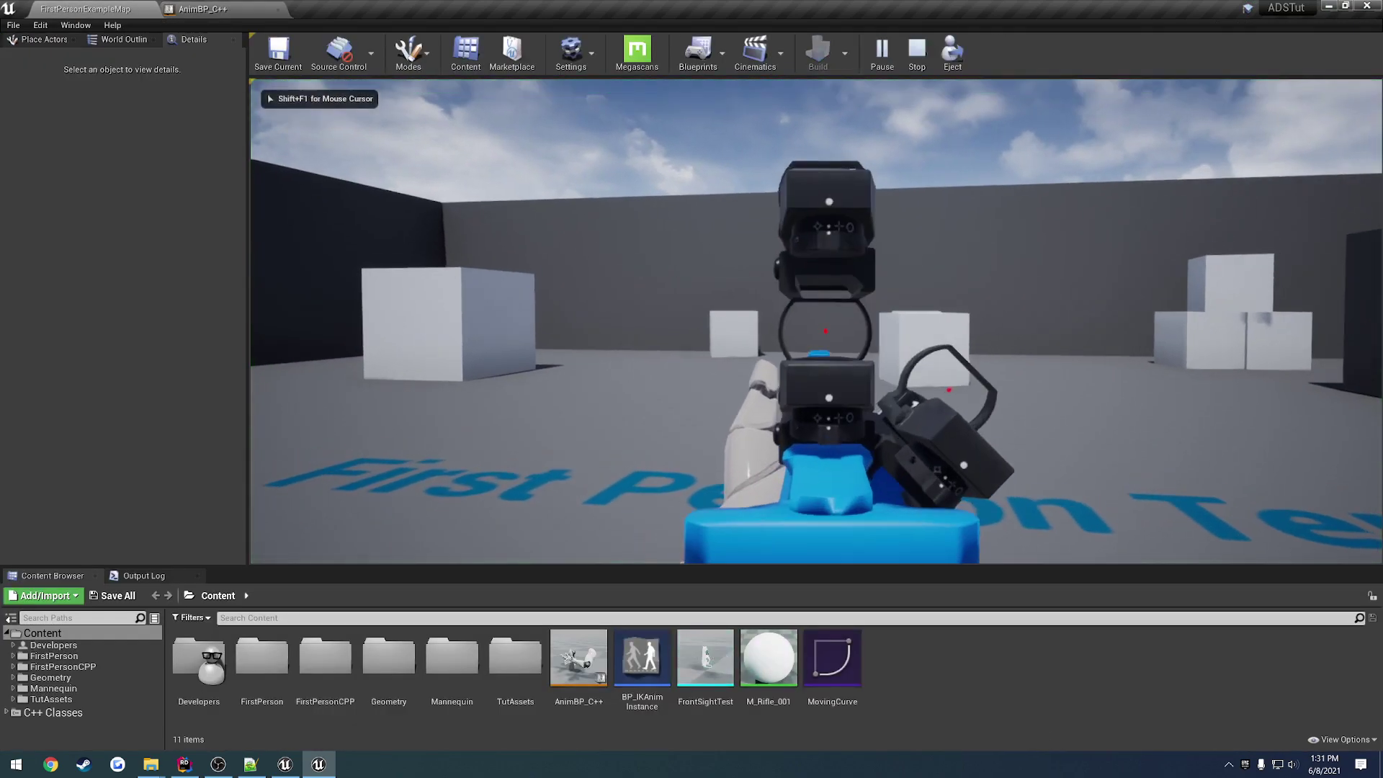
key(Escape)
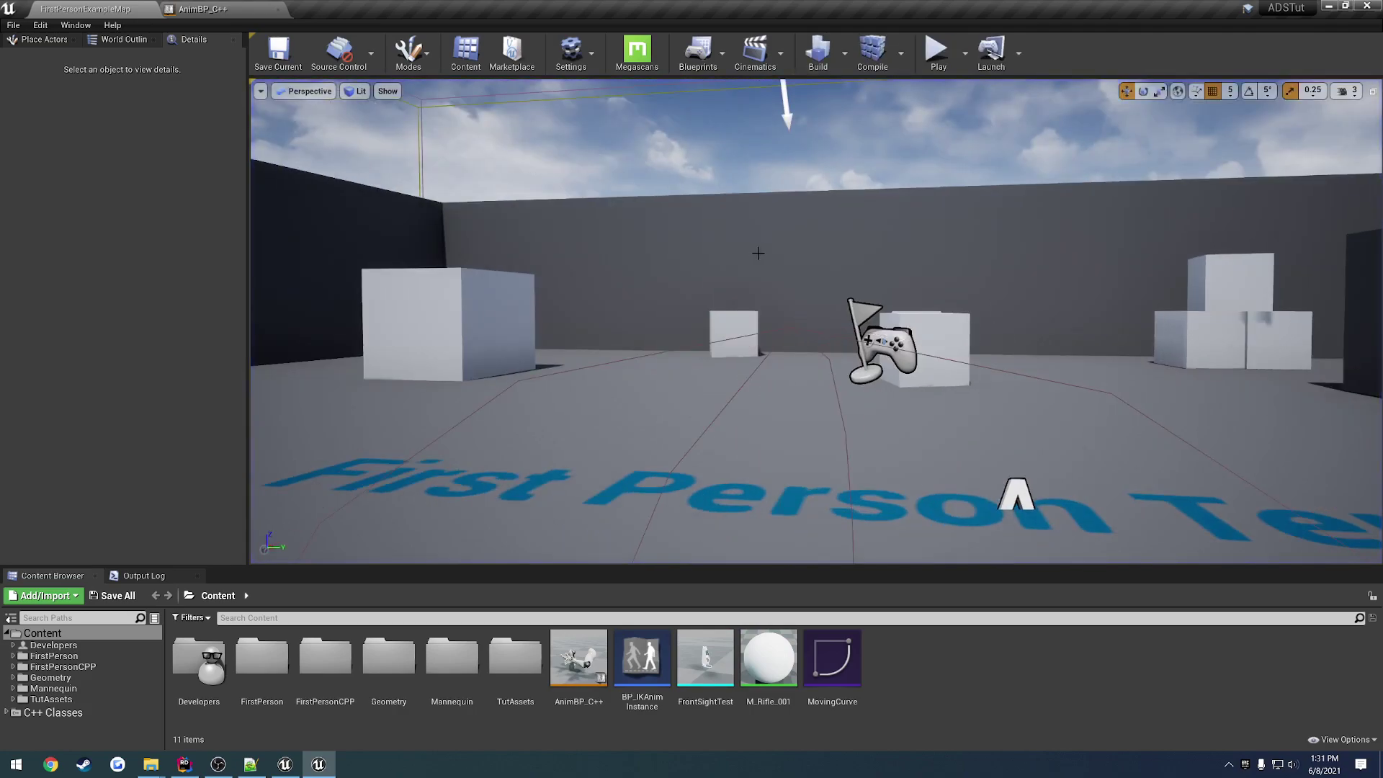
Delete the Arms slot and extra Component To Local, wiring Two Bone IK through Component To Local into IKSet
click(196, 9)
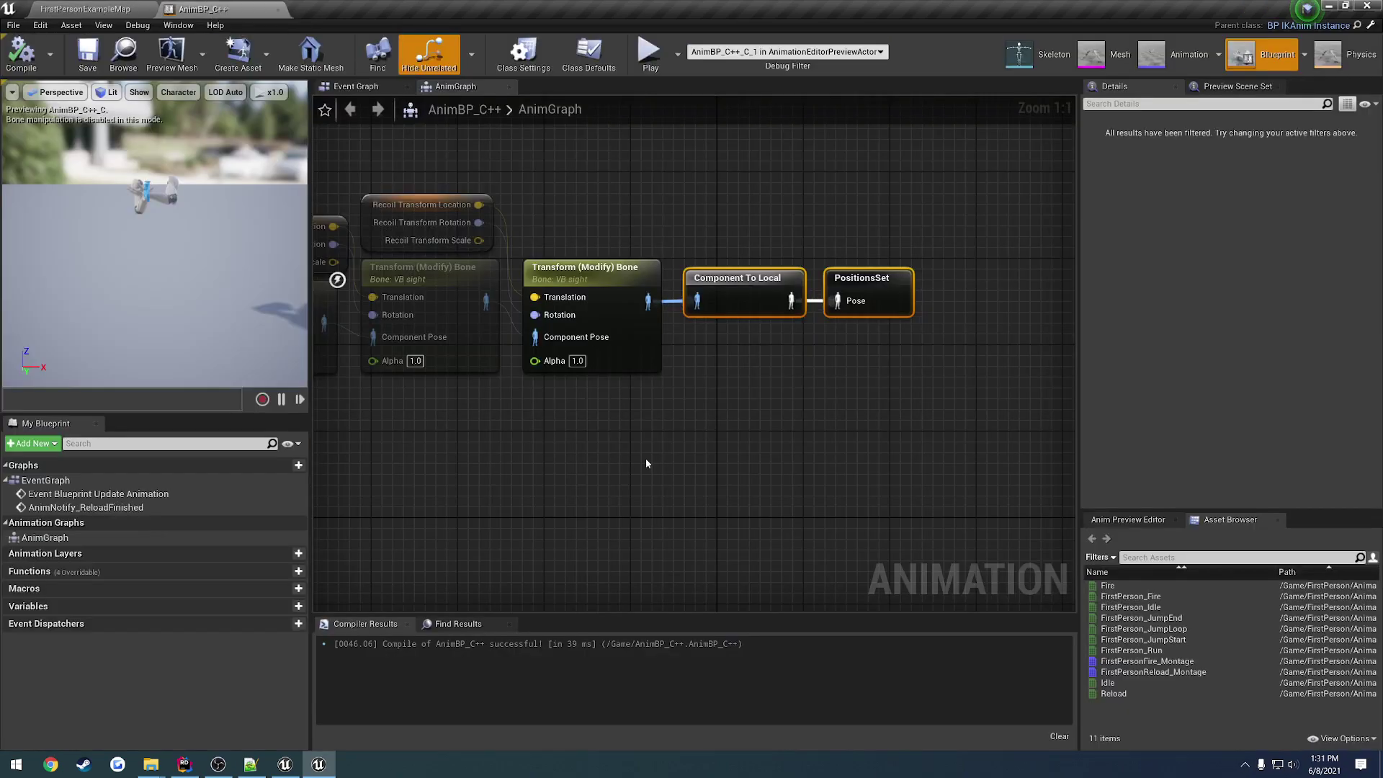
scroll(721, 410, down, 5)
scroll(822, 323, up, 5)
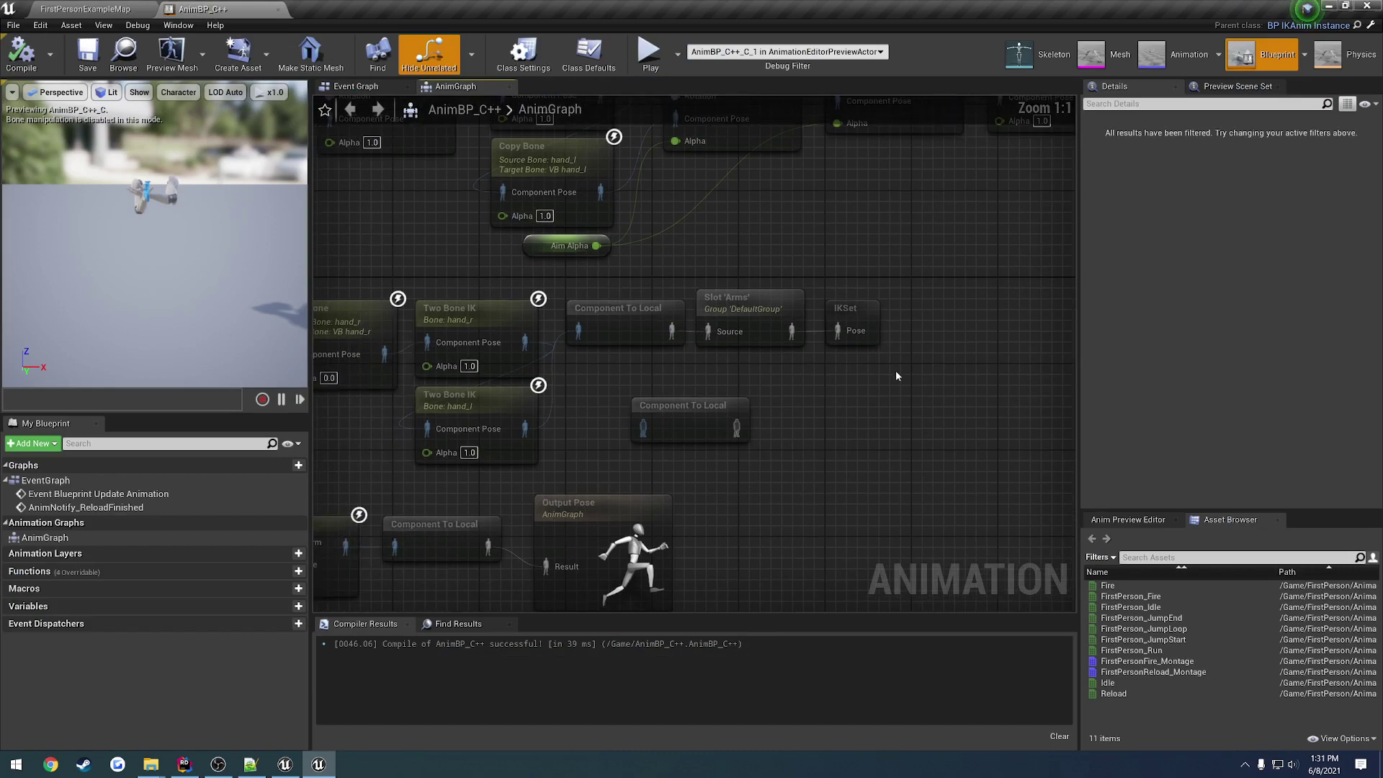
drag(897, 375, 648, 324)
drag(744, 371, 647, 329)
key(Delete)
drag(524, 429, 644, 429)
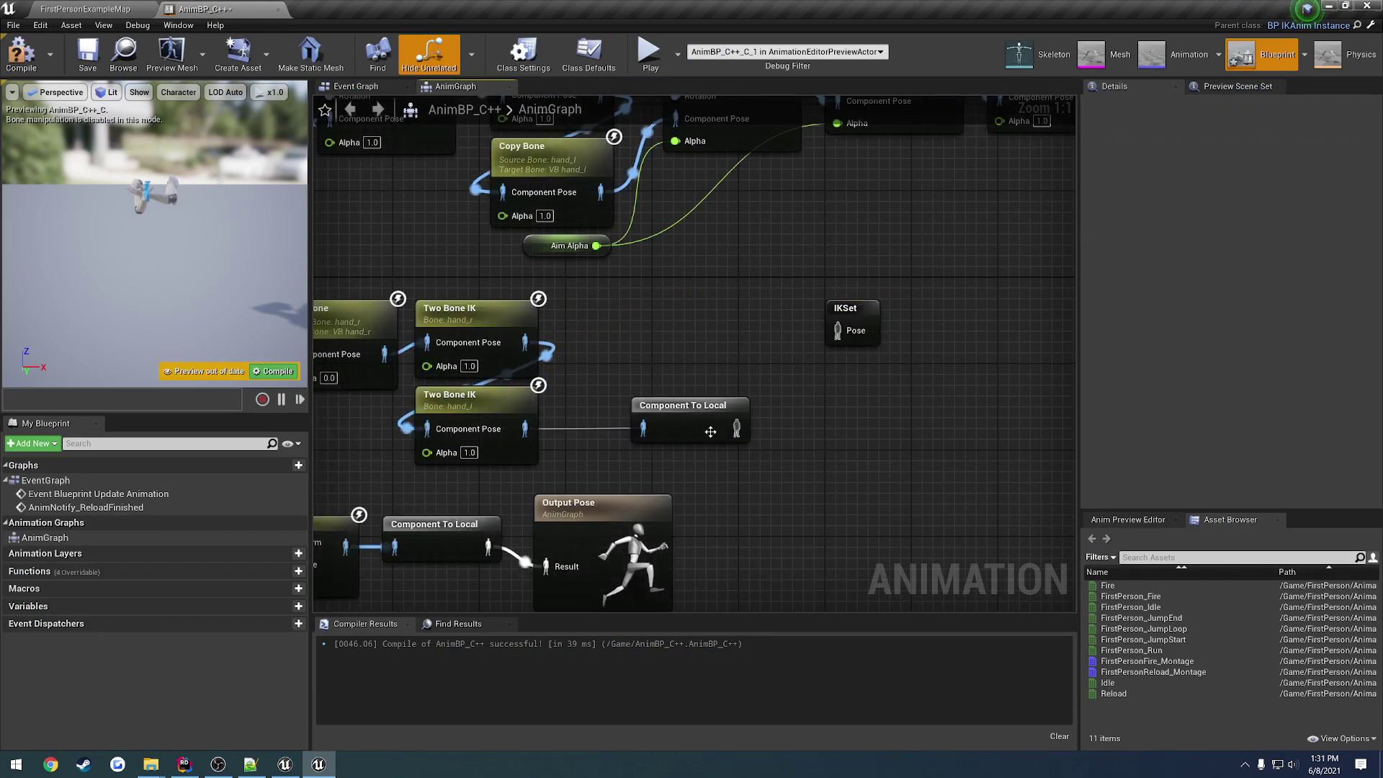
mouse_move(737, 429)
mouse_down()
mouse_move(796, 386)
mouse_move(838, 330)
mouse_move(705, 339)
mouse_move(704, 315)
mouse_up()
drag(836, 314, 801, 314)
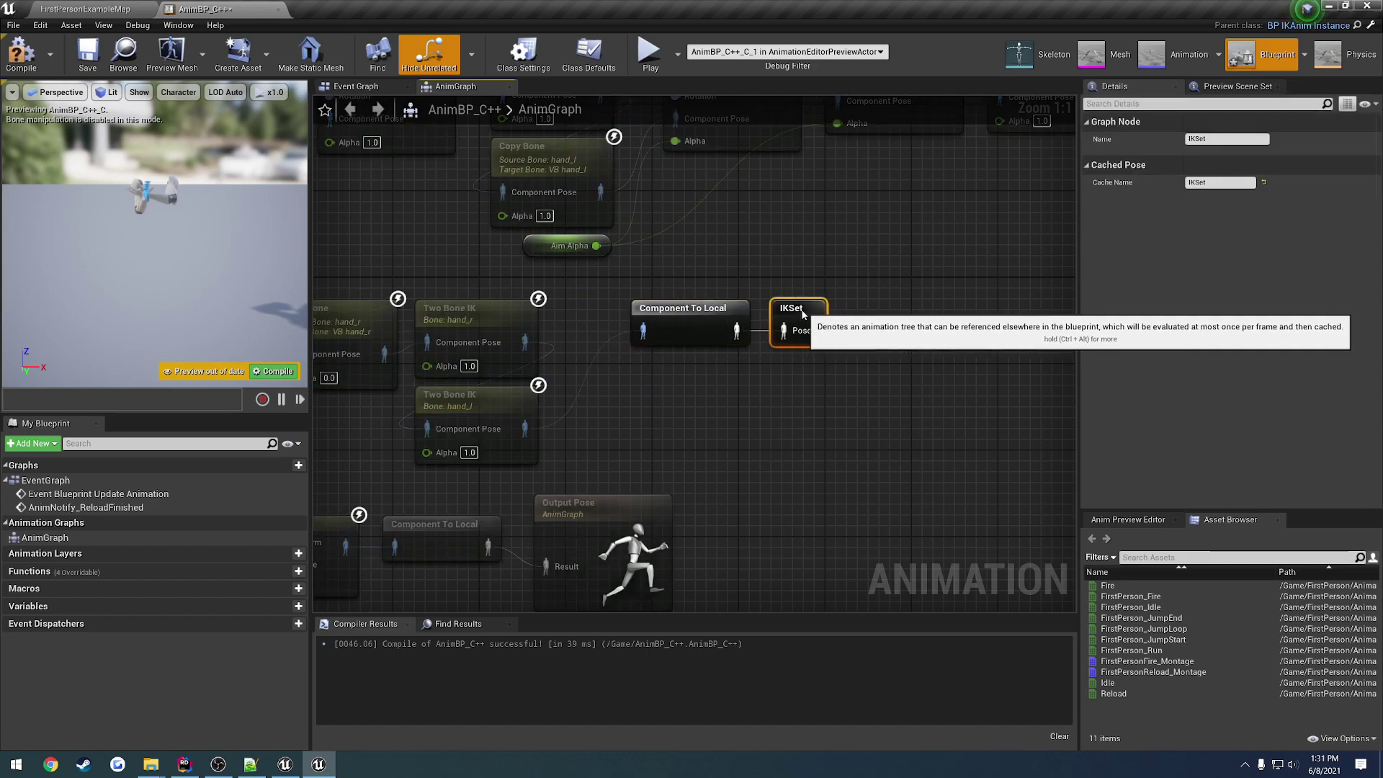
ctrl+click(685, 321)
drag(684, 321, 652, 320)
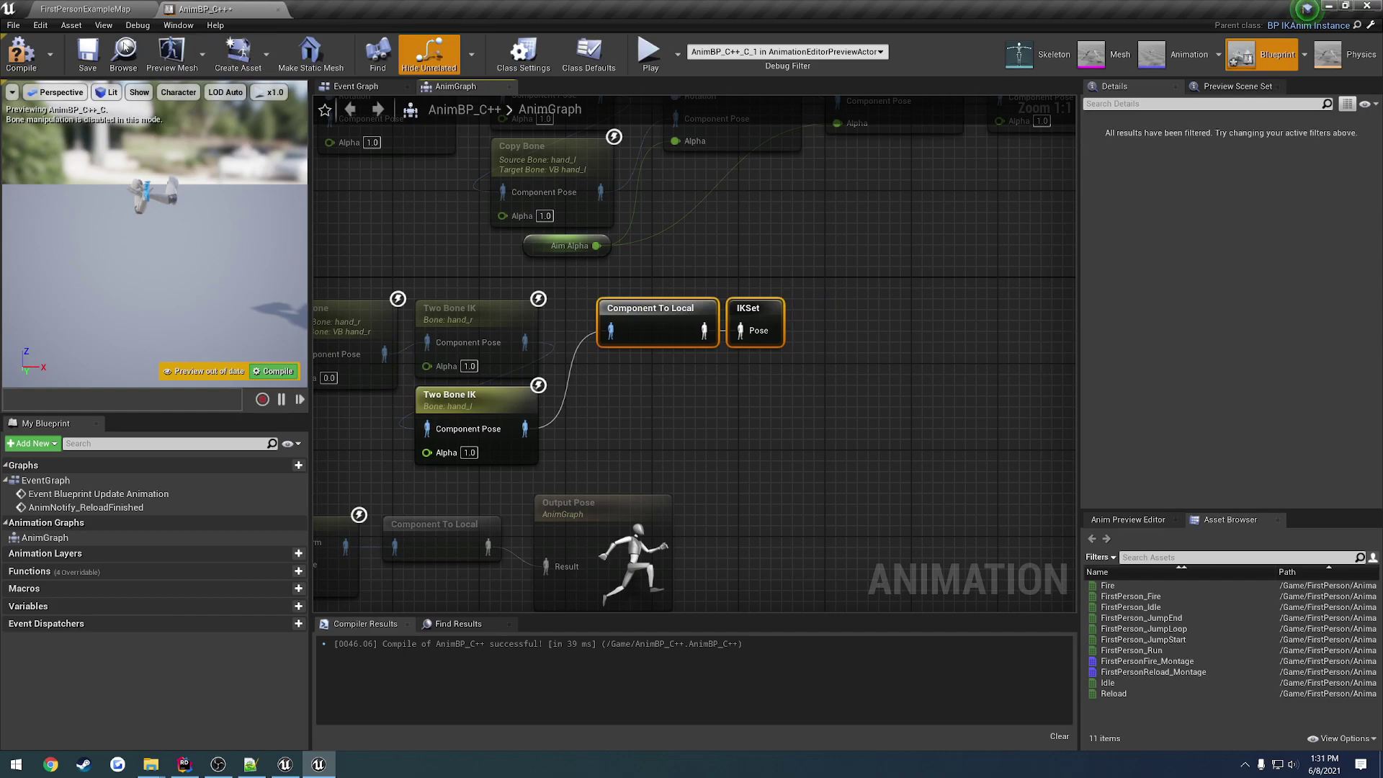
Recompile, play-test the level again, then return to Rider
click(20, 51)
click(85, 9)
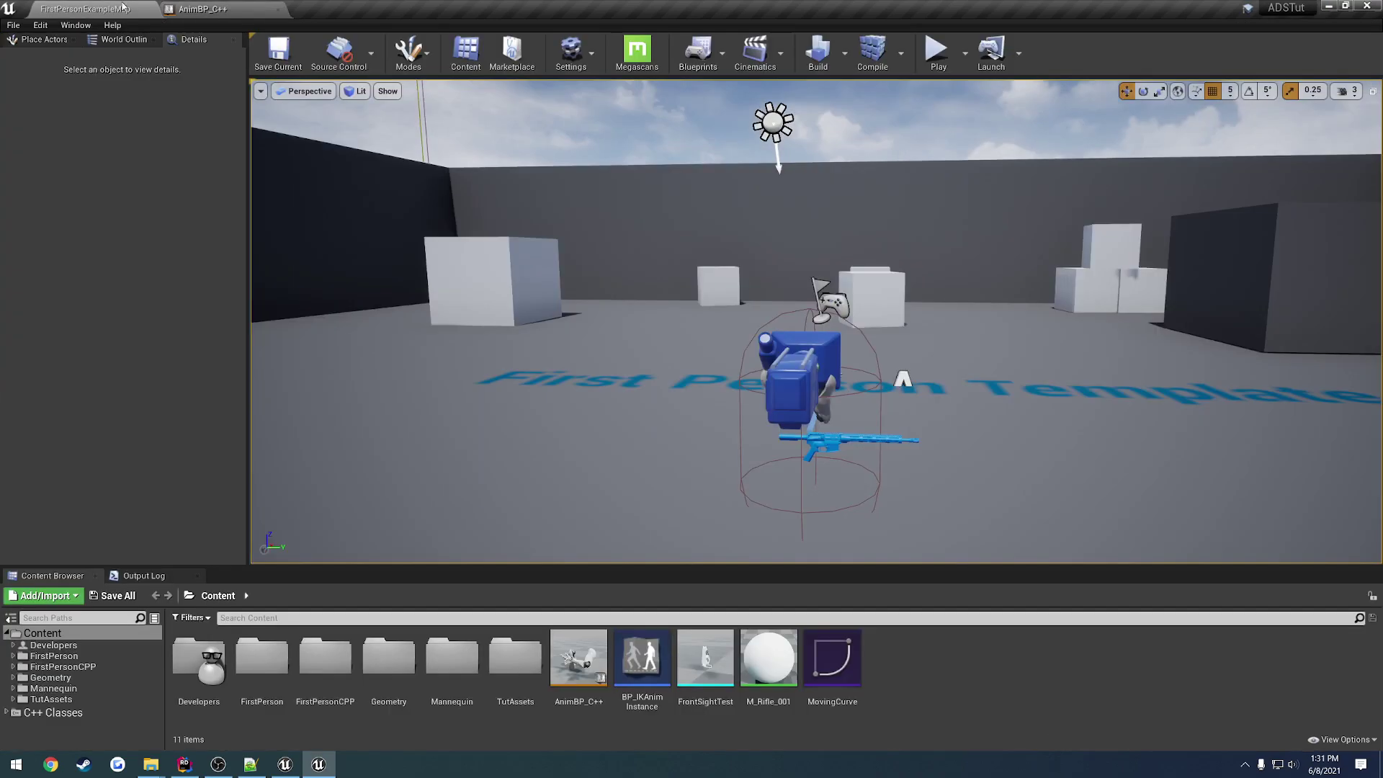
click(940, 62)
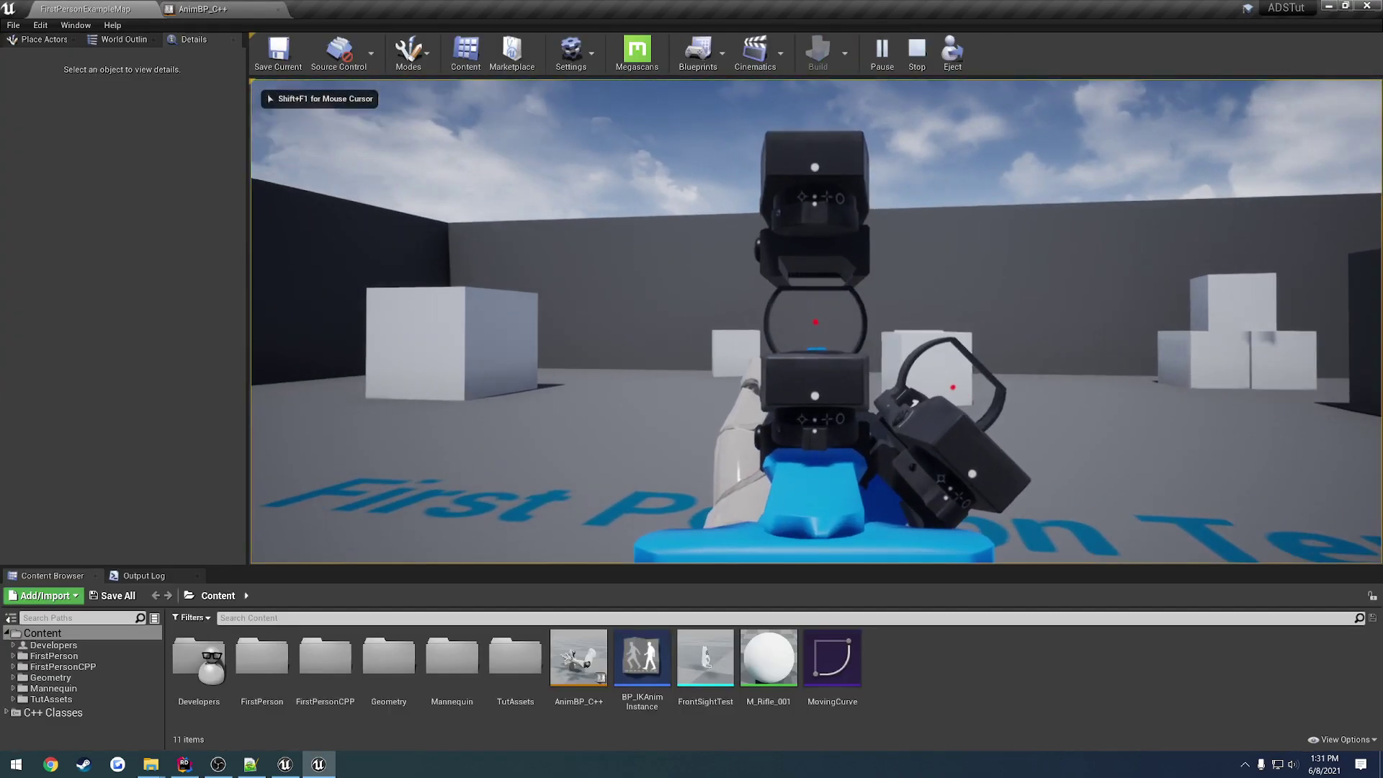
key(Escape)
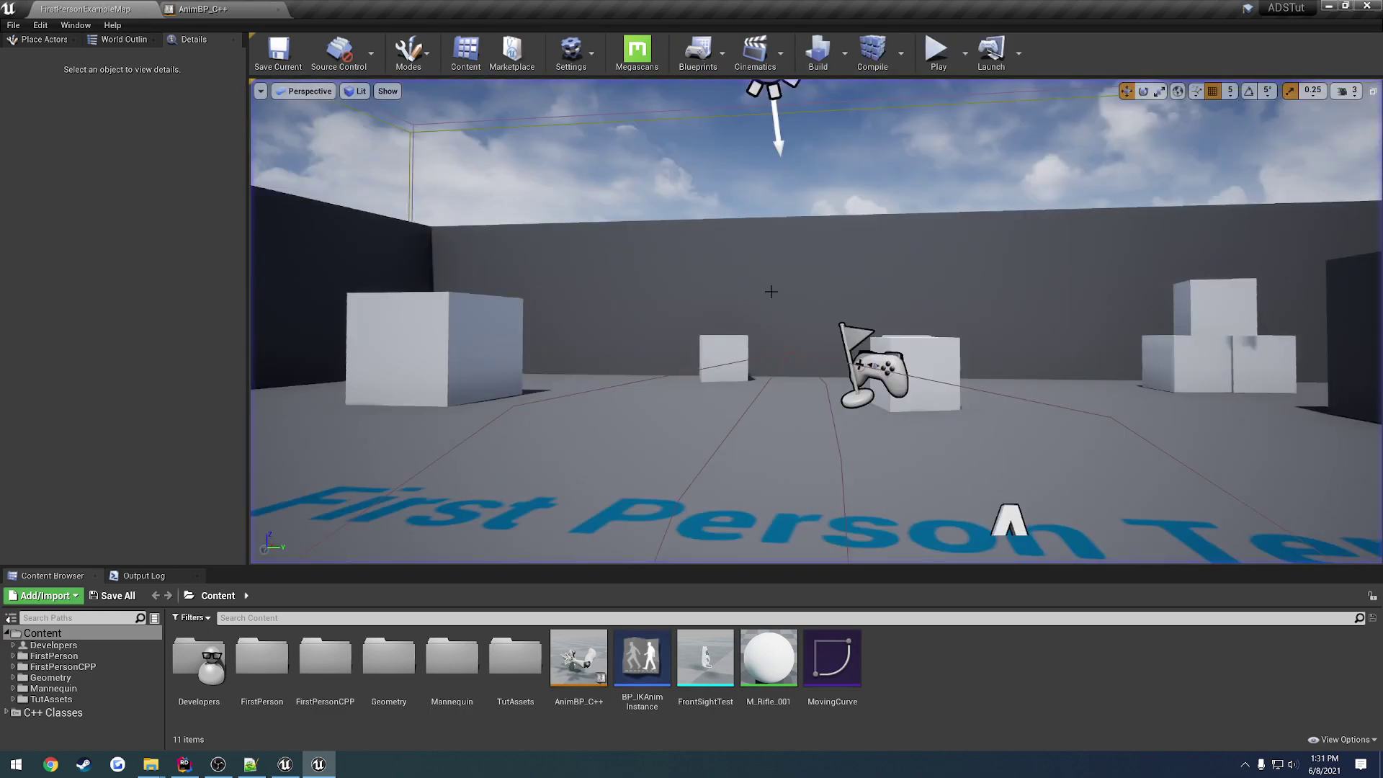
click(184, 765)
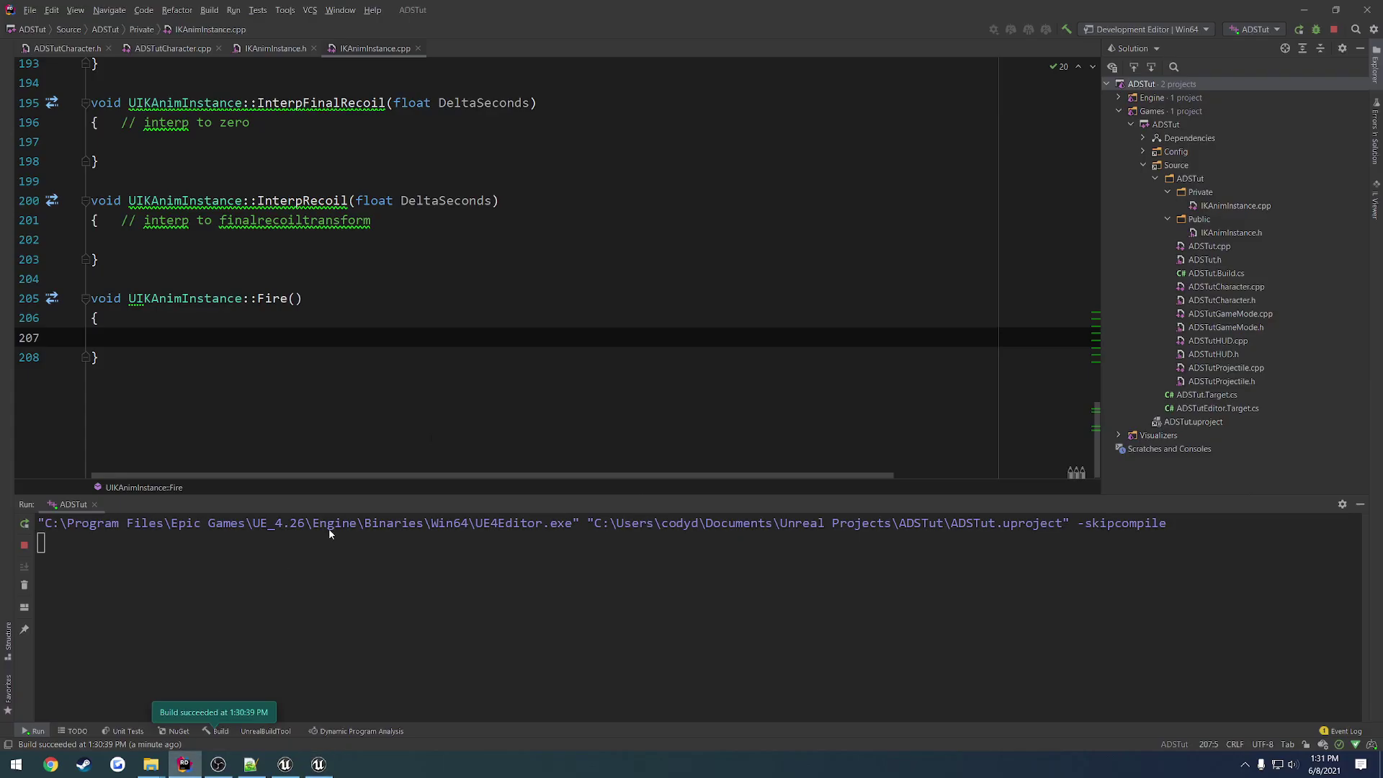
Review the recoil rotation and location blocks in SC_AnimInstance.cpp, then return to Rider
click(1361, 504)
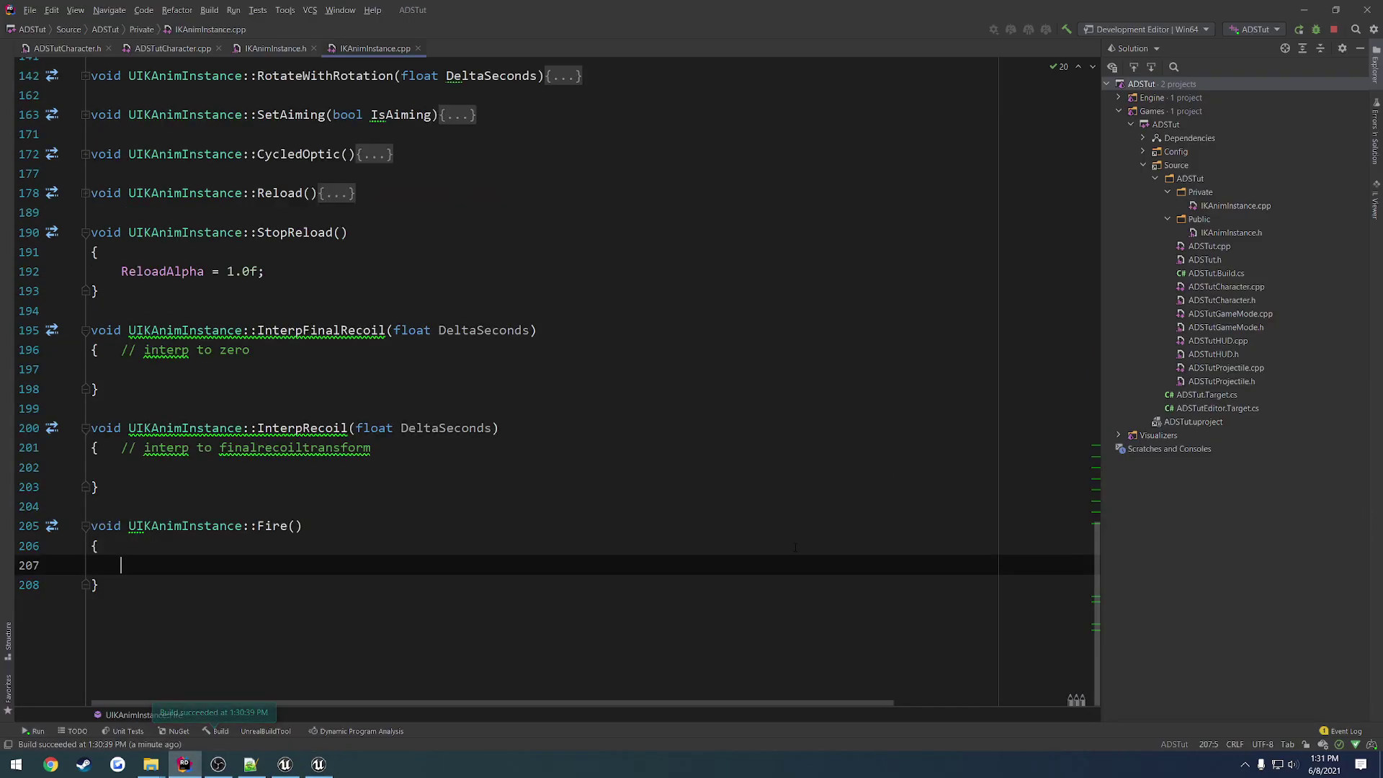
click(250, 764)
scroll(381, 479, down, 2)
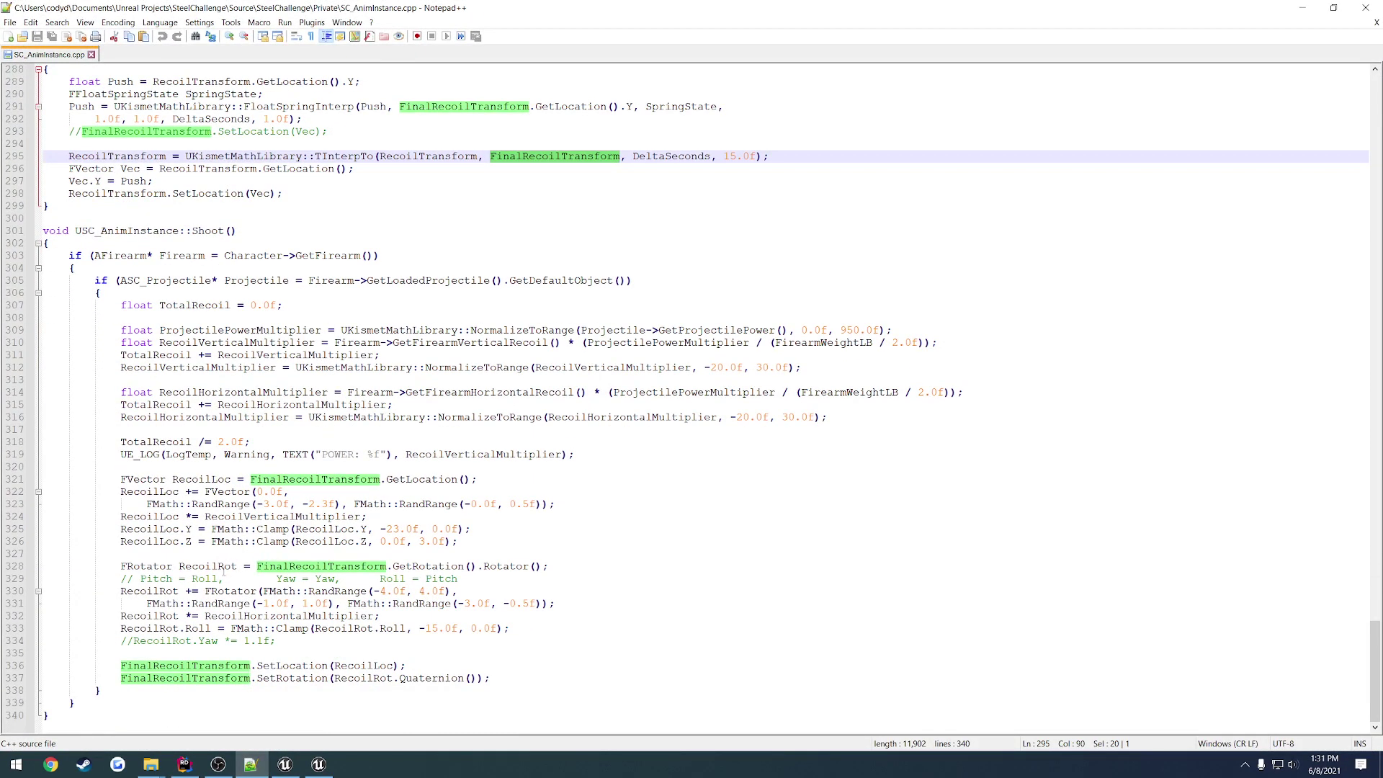
drag(119, 567, 518, 640)
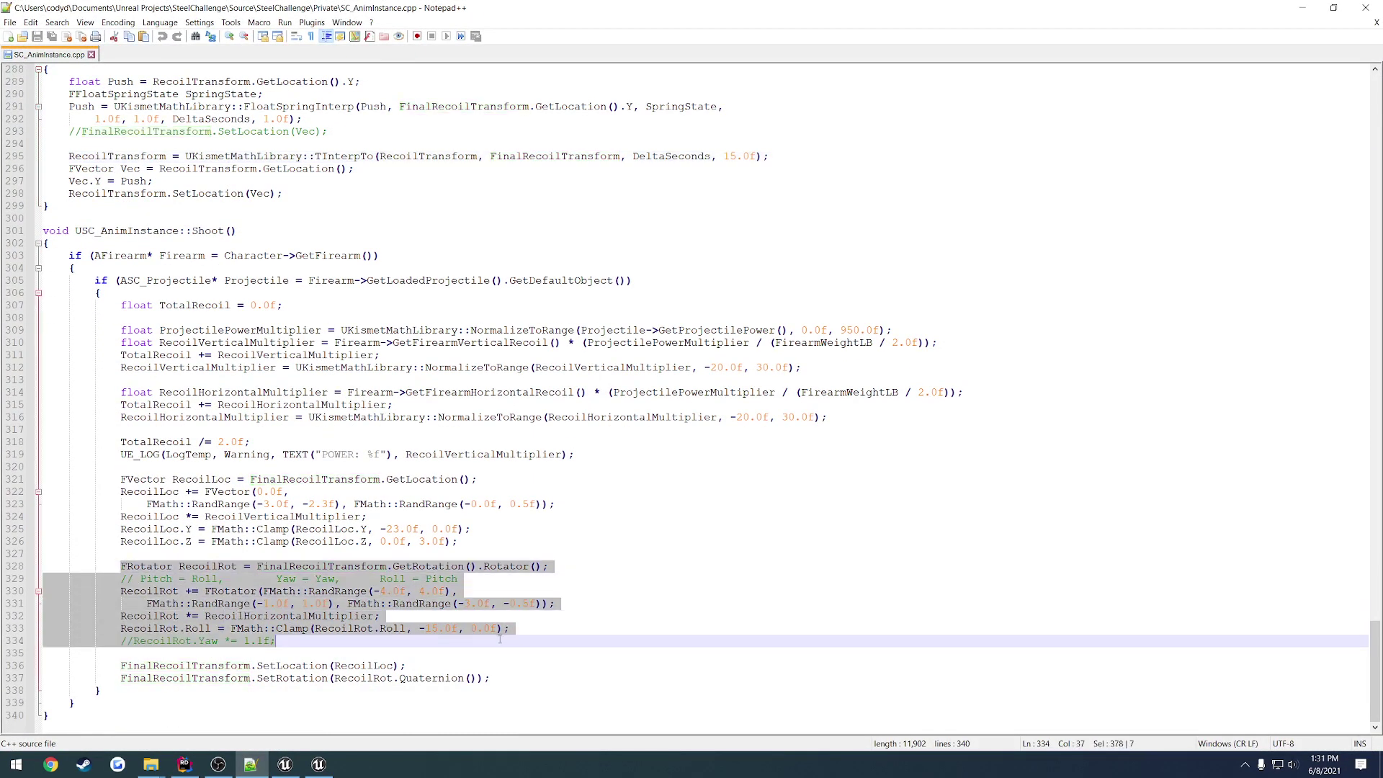
drag(115, 479, 639, 542)
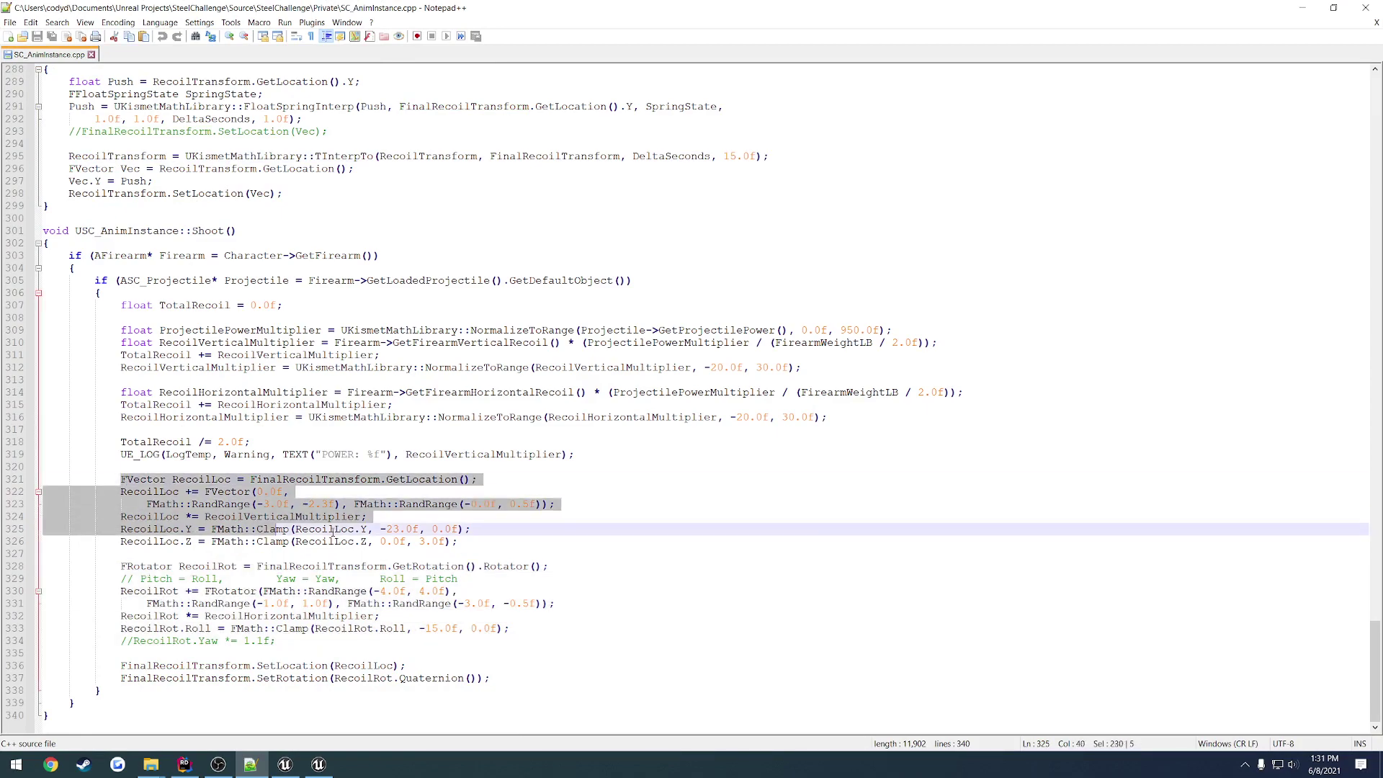
click(638, 541)
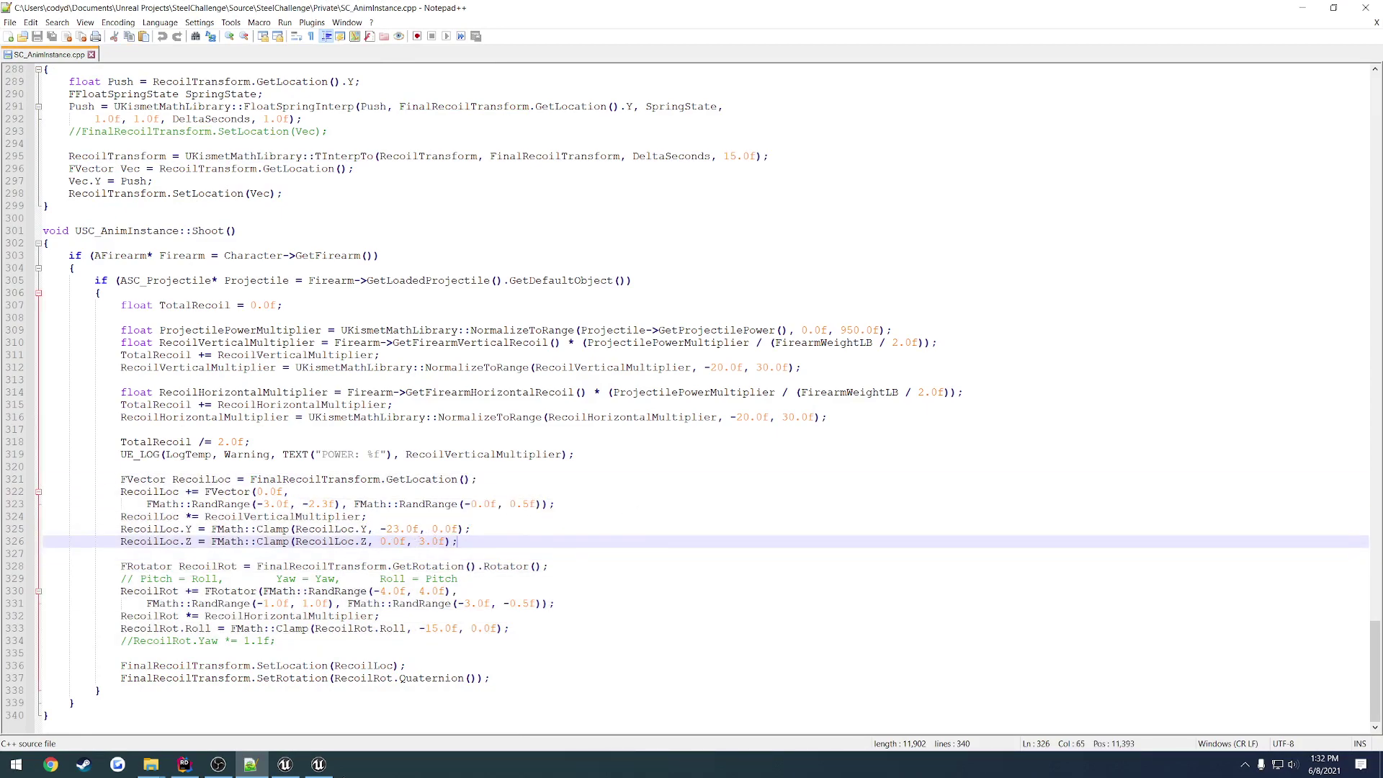
click(185, 765)
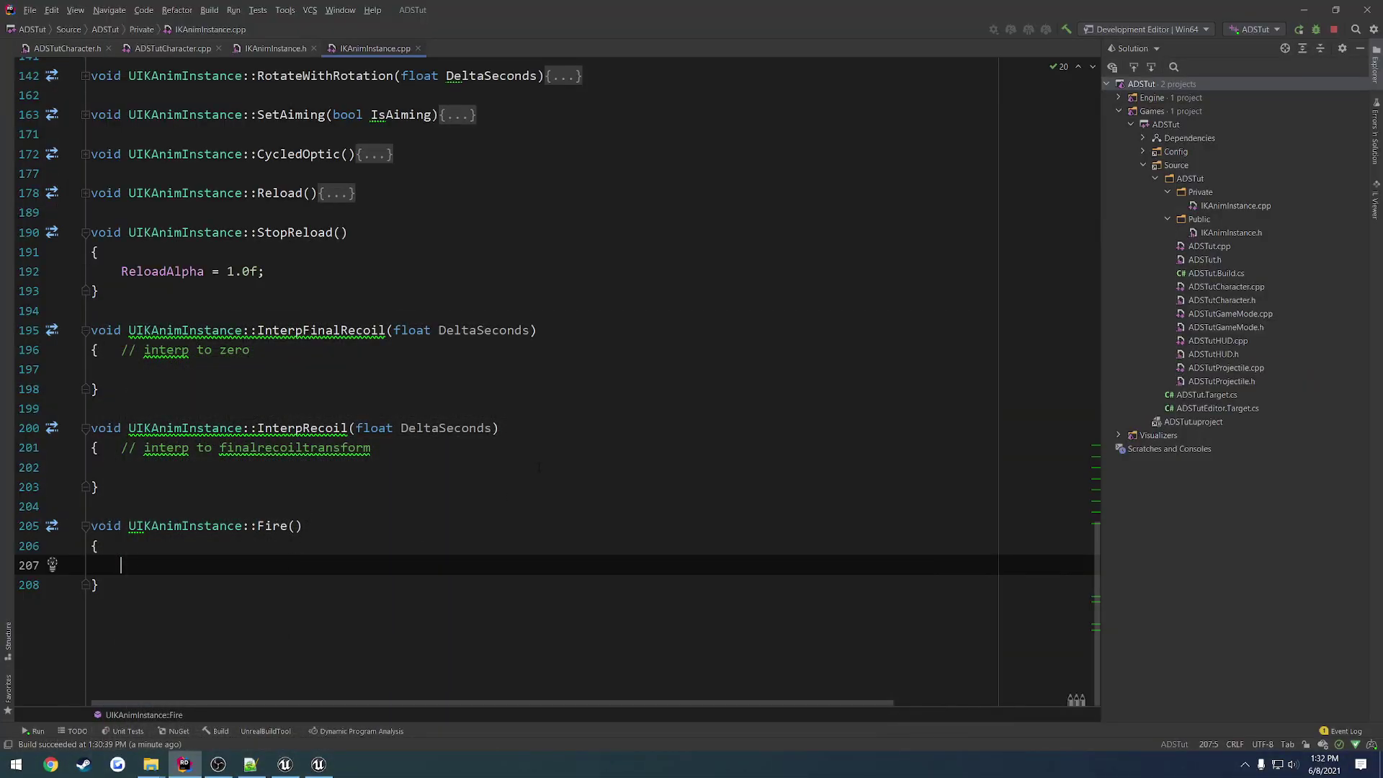
In Fire(), declare FRotator RecoilRot = FRotator(0.0f, 0.0f, -10.0f)
text(F)
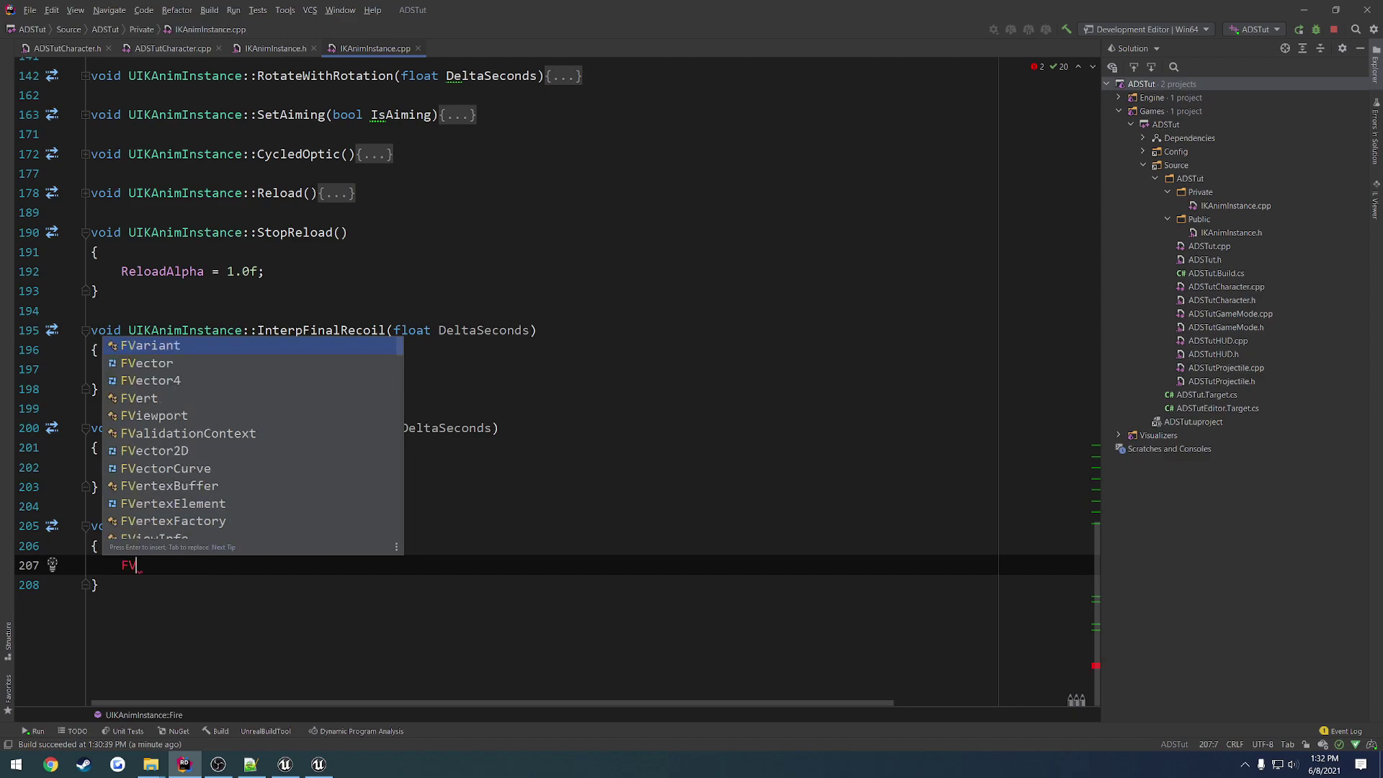
text(Rotator)
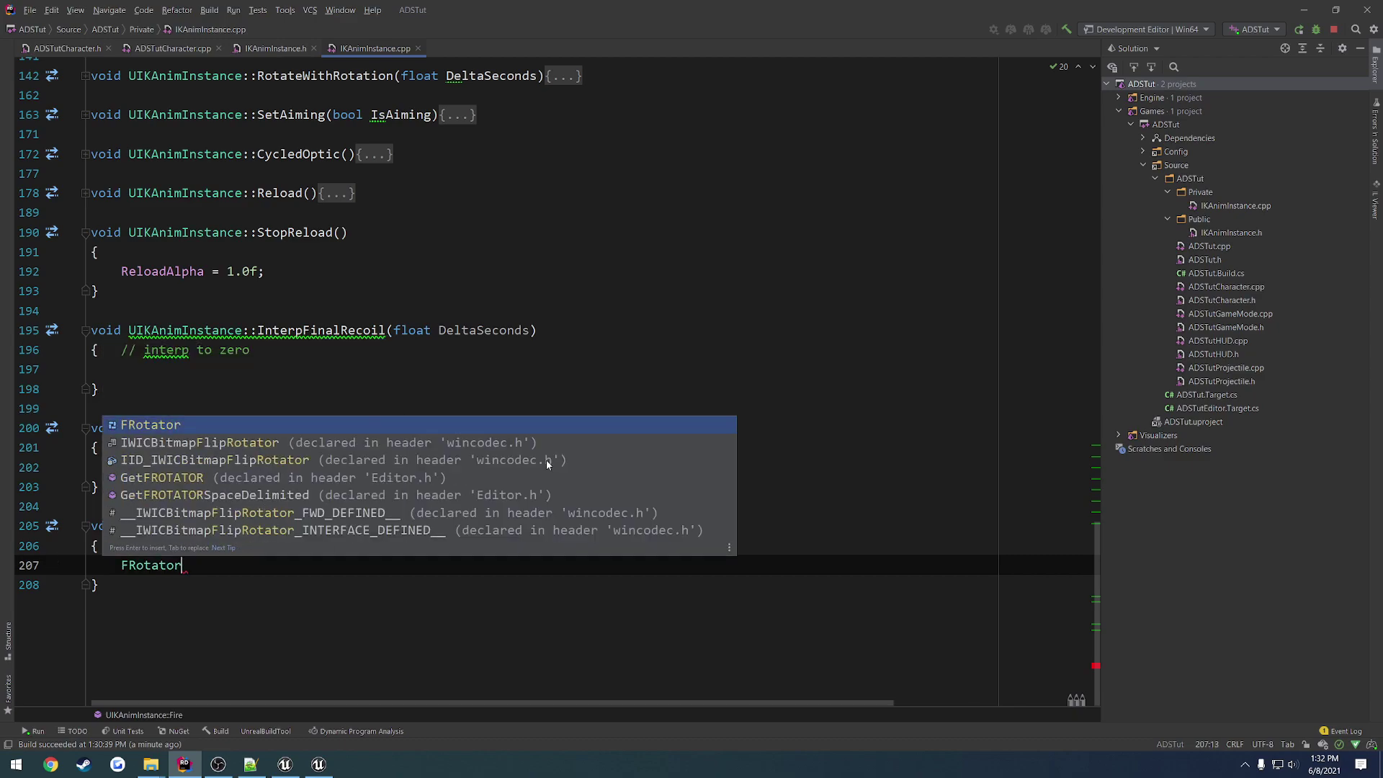
text( RecoilRot)
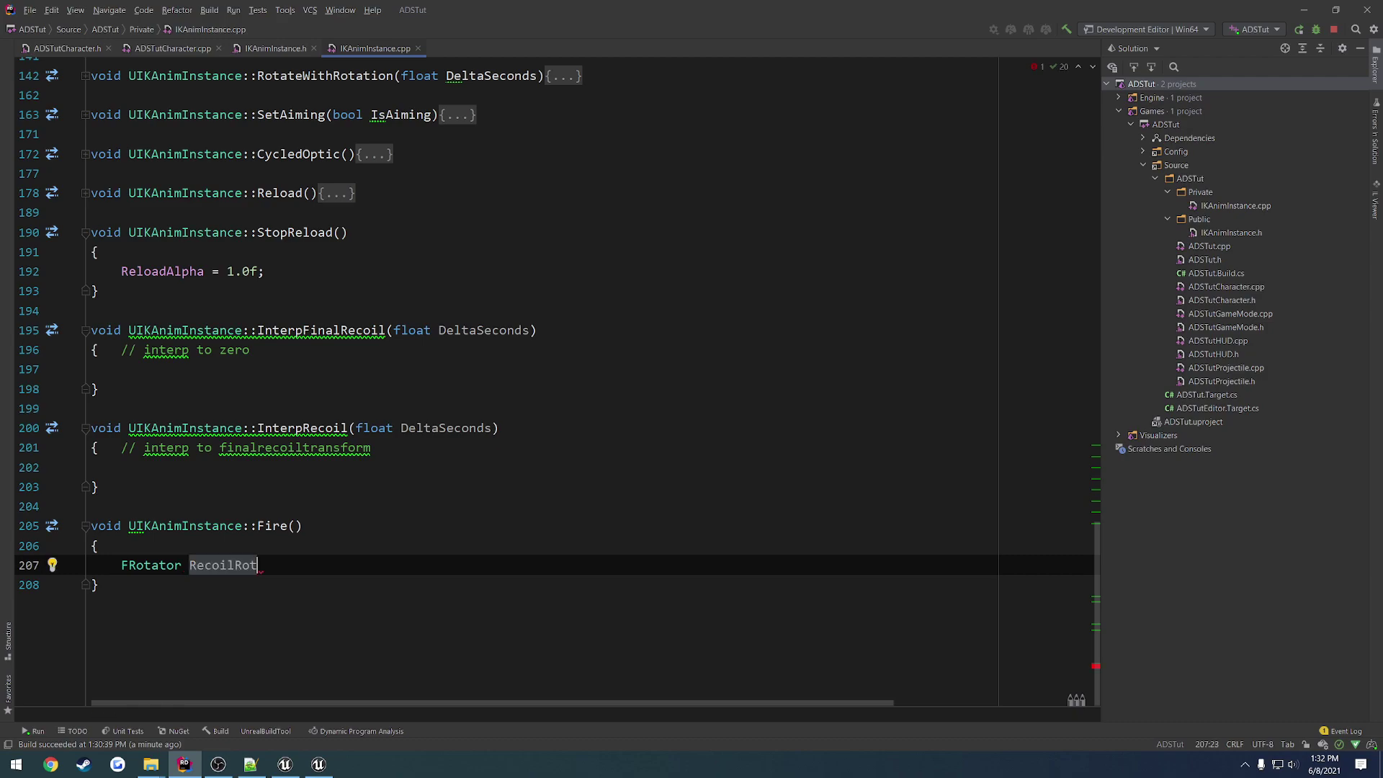
text( = )
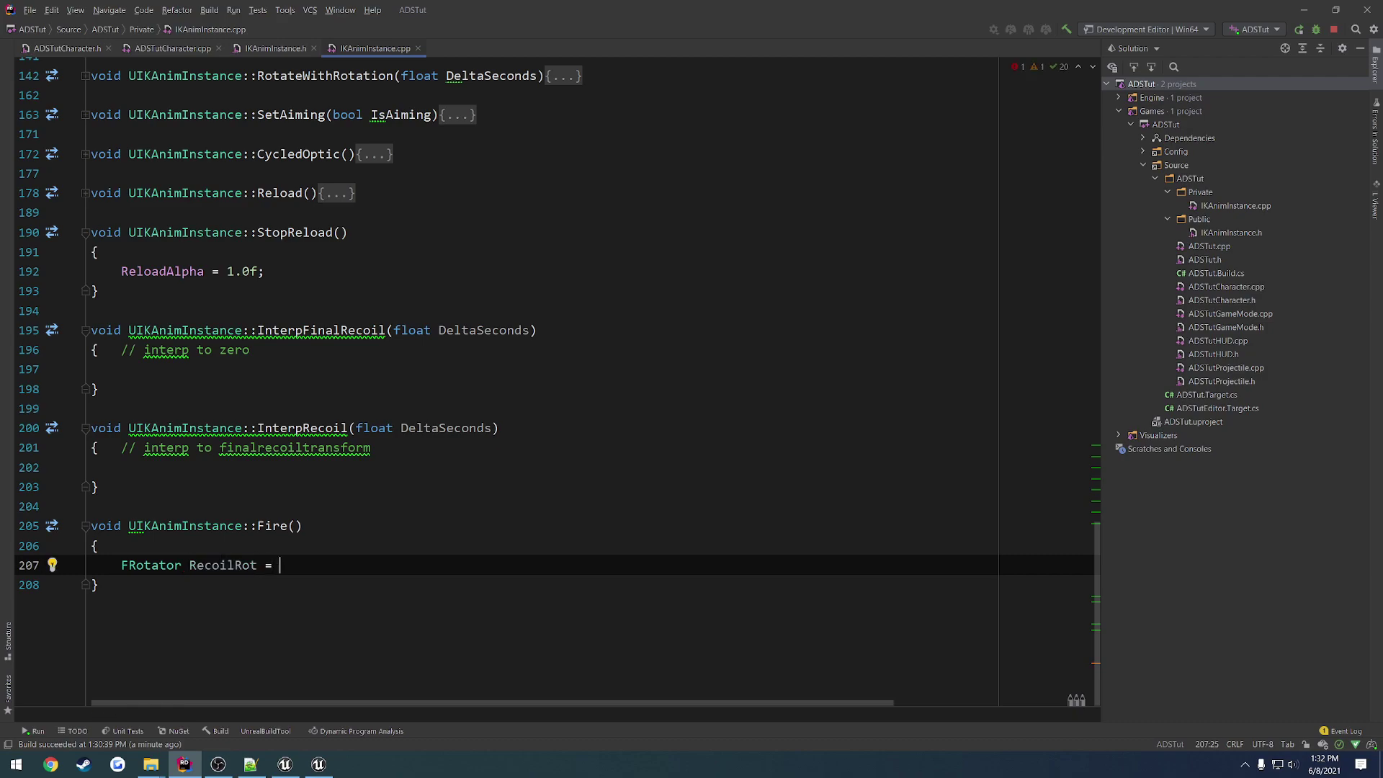
text(FRotat)
key(Return)
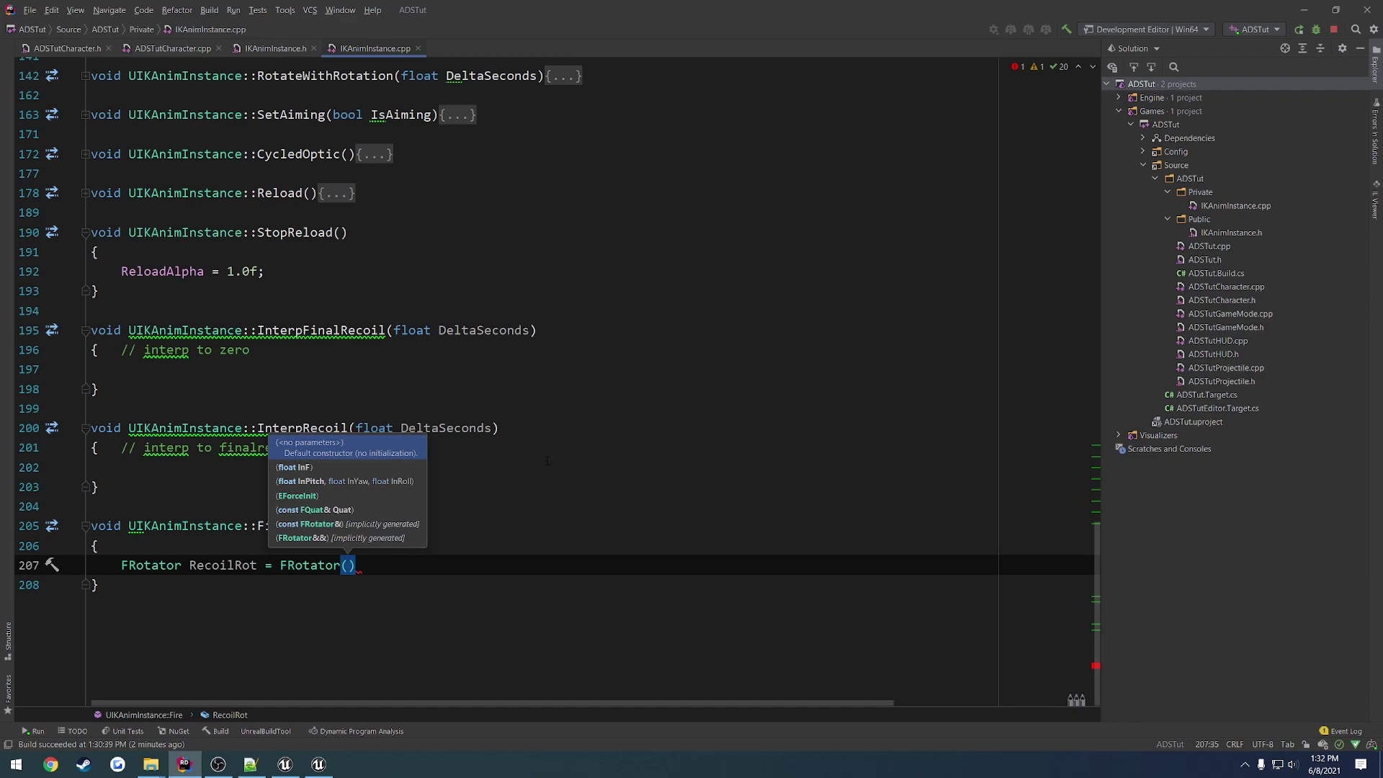
text(0.0f, )
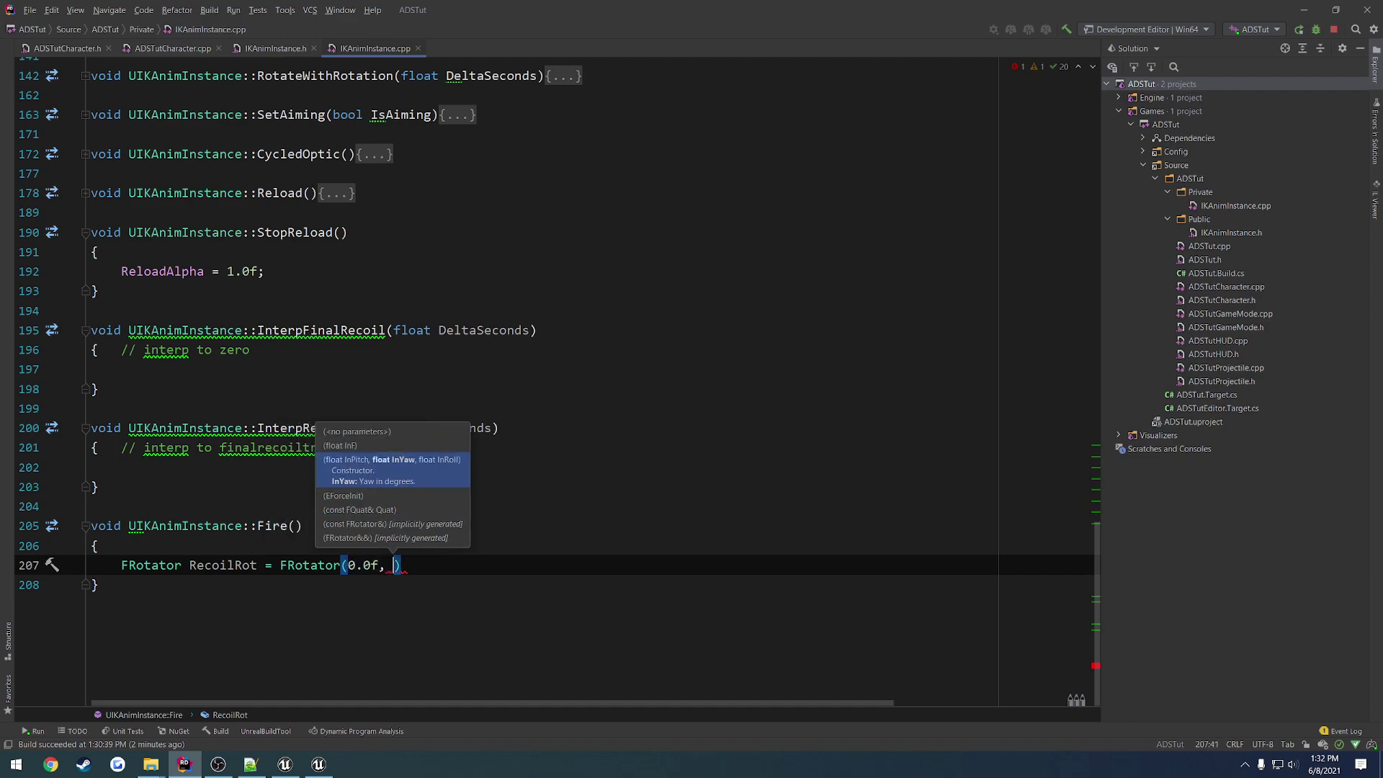
text(0.0f)
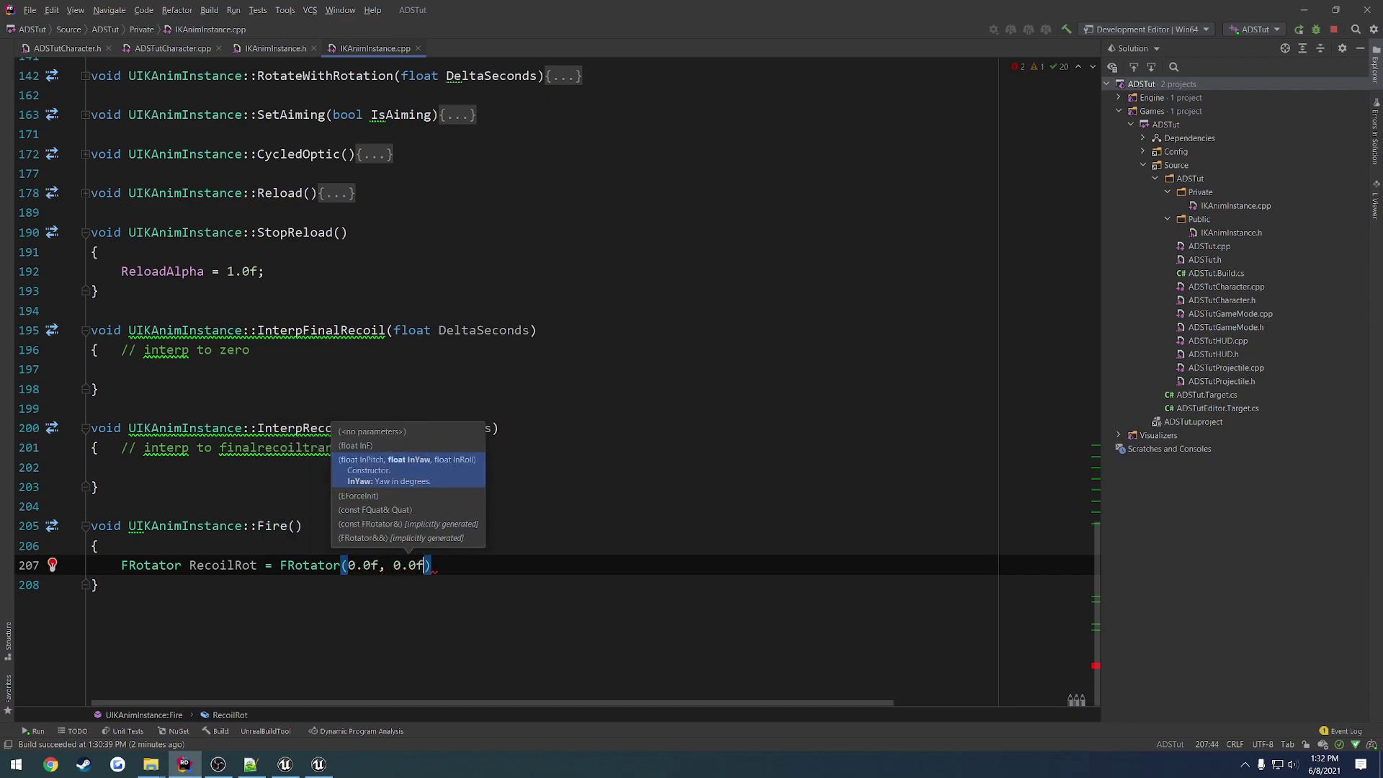
text(, -5)
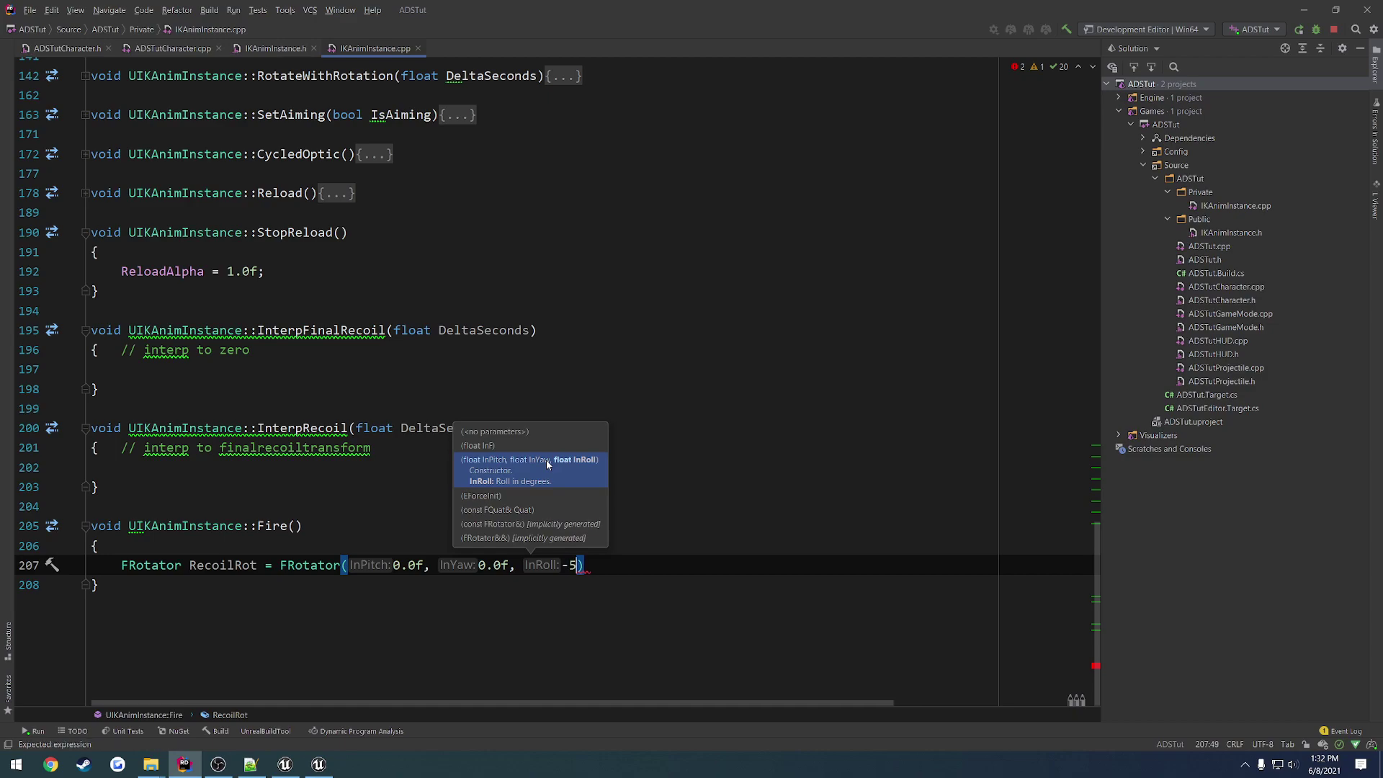
text(10.0f);)
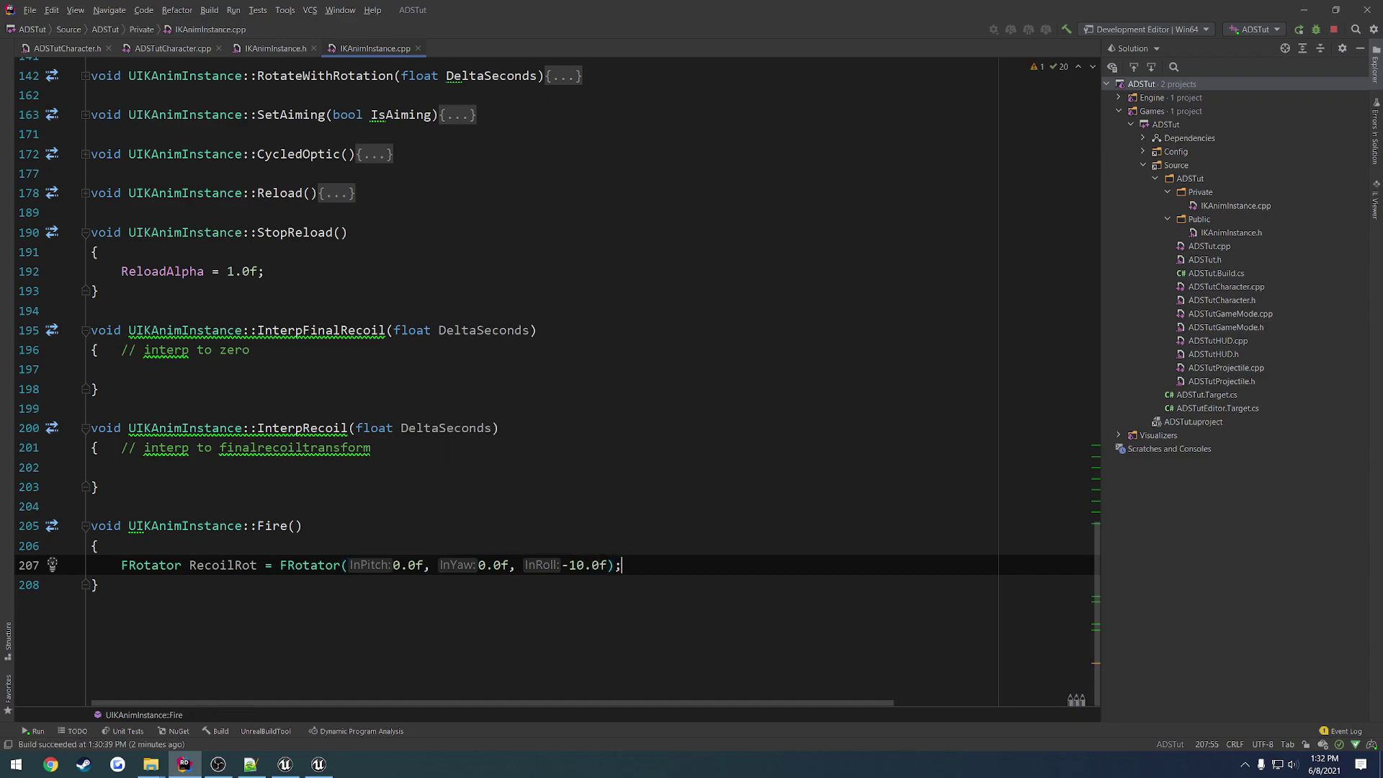
key(Return)
key(Return)
Add FinalRecoilTransform.SetRotation(RecoilRot.Quaternion()); below the rotator declaration
text(FR)
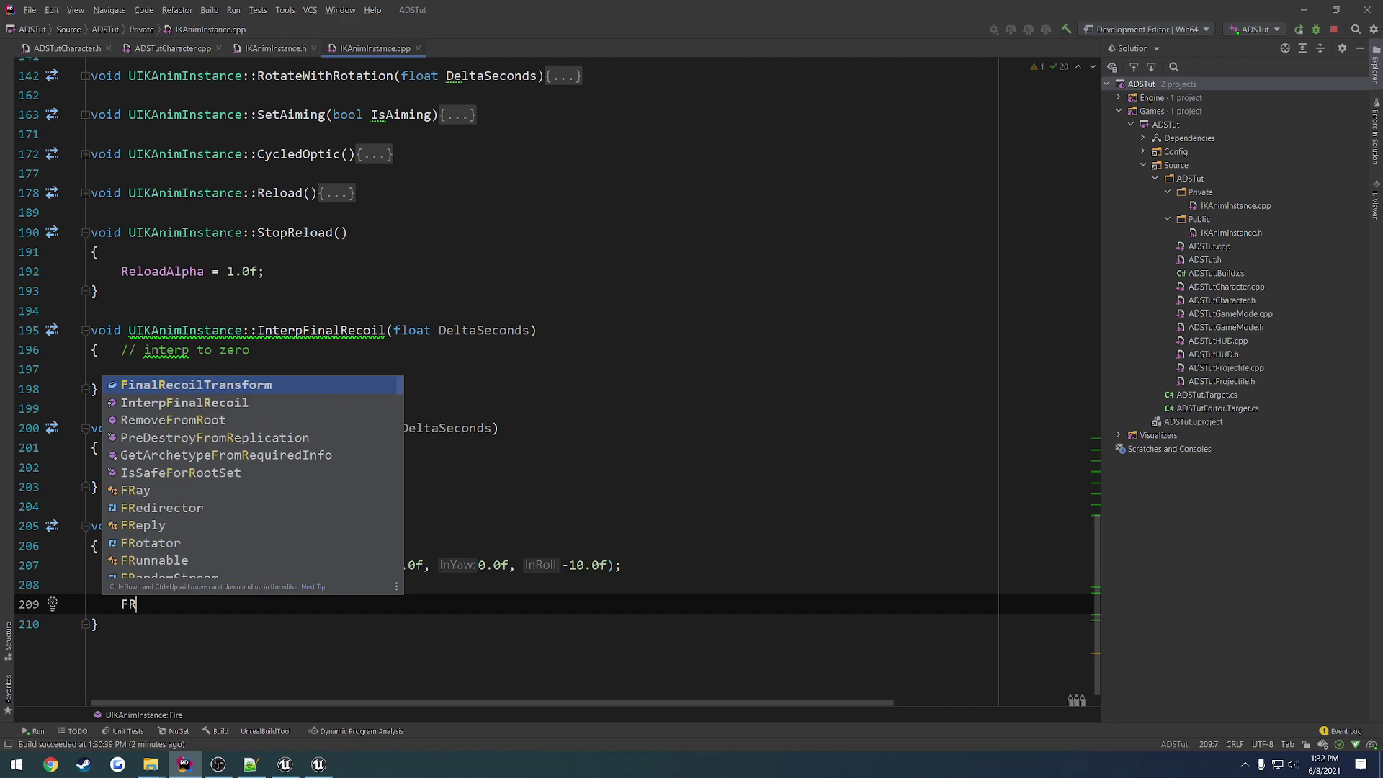
key(Return)
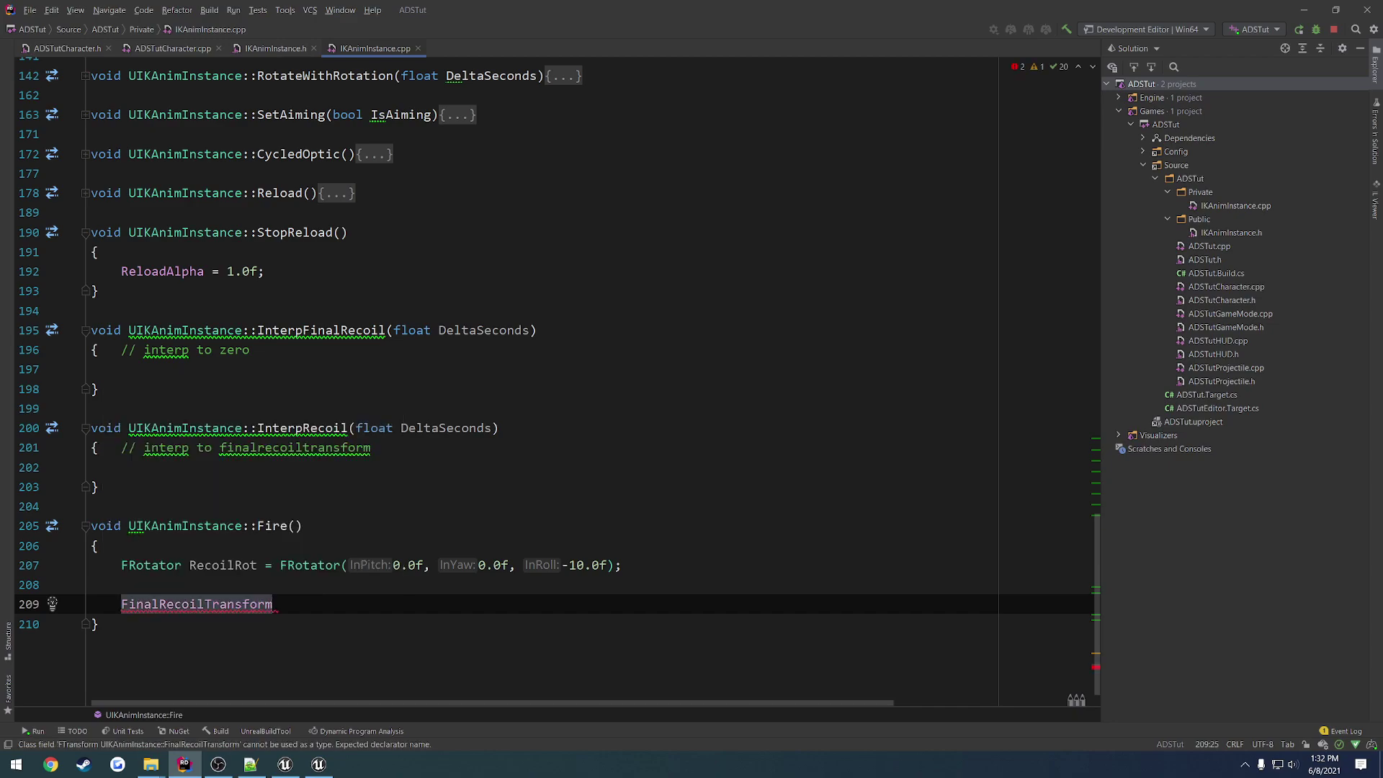
text(.SetRo)
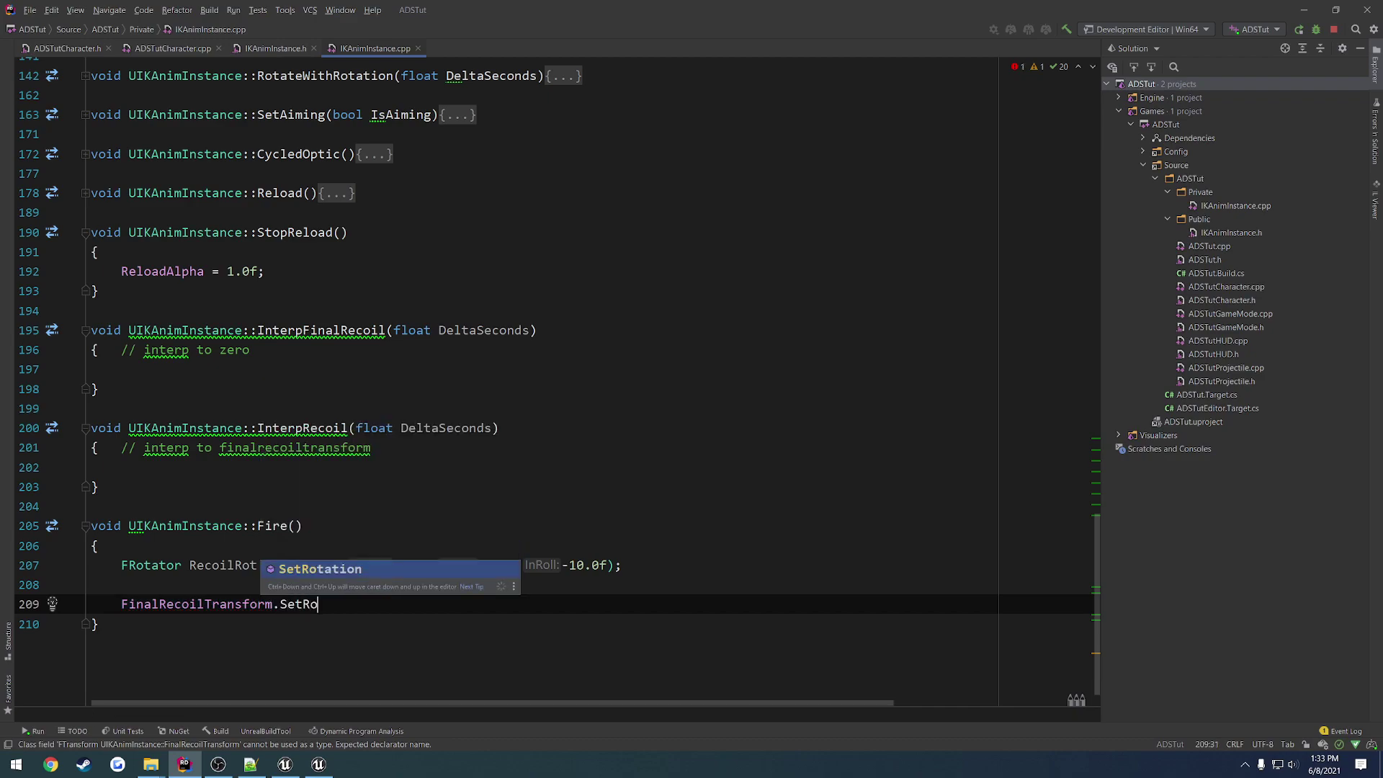
key(Return)
text(RecoilT)
key(BackSpace)
key(Return)
text(.Q)
key(Return)
text(());)
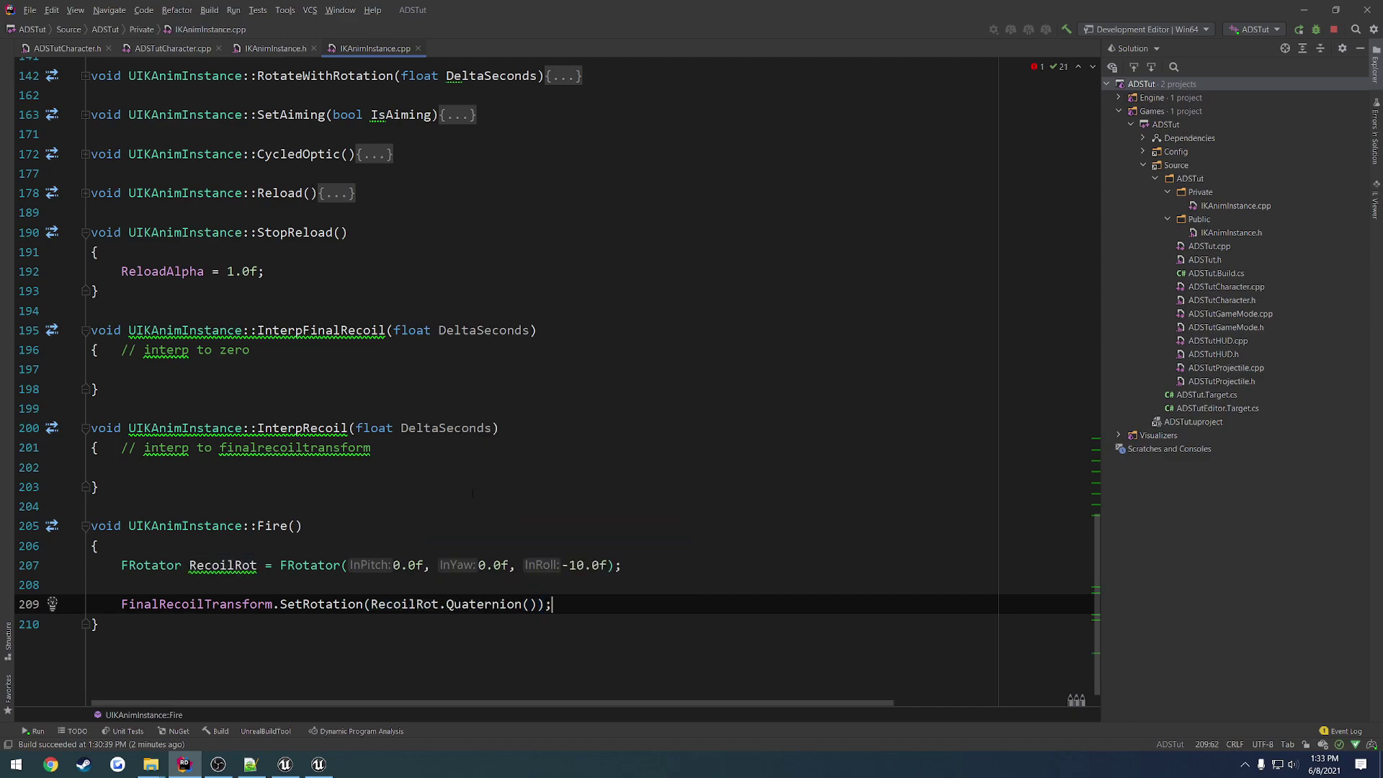
Change the RecoilRot roll value from -10 to -20
scroll(465, 513, down, 1)
drag(586, 573, 93, 563)
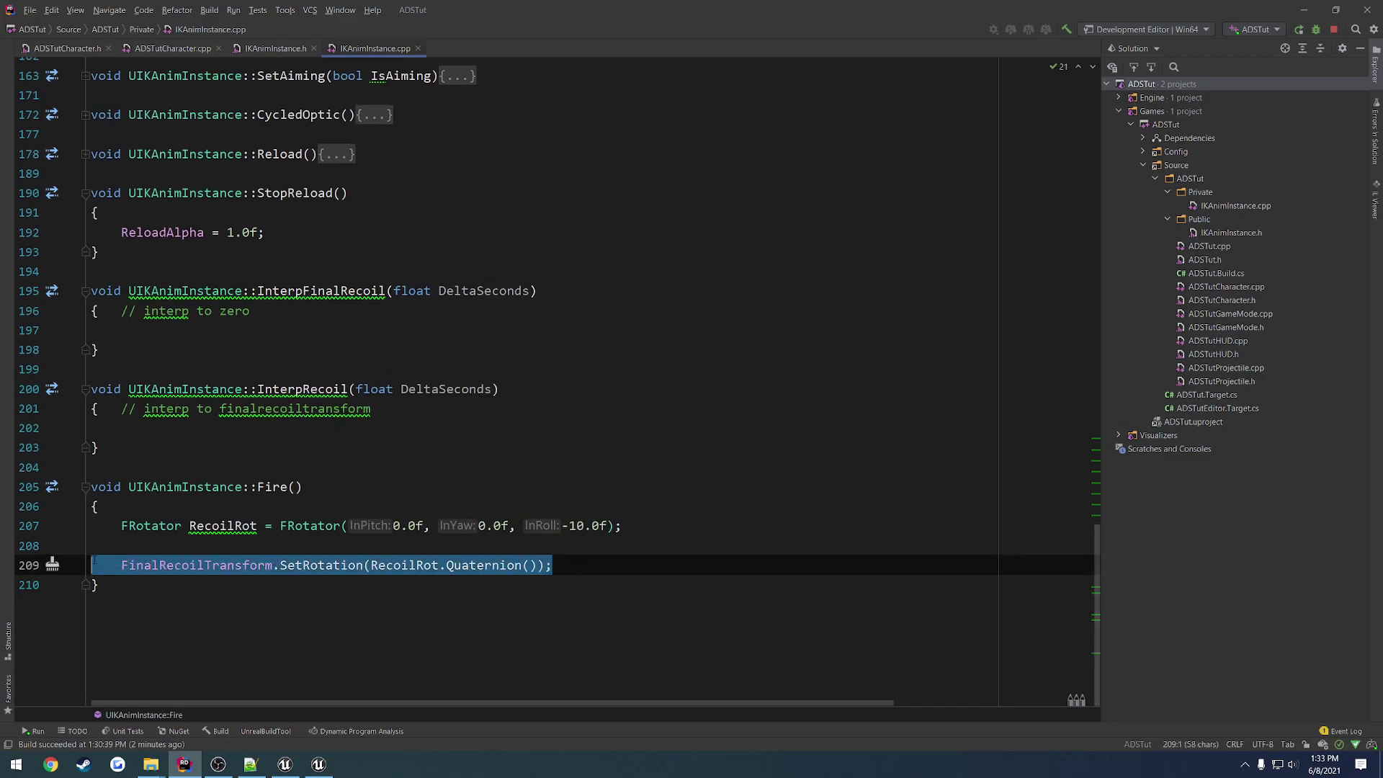
click(179, 546)
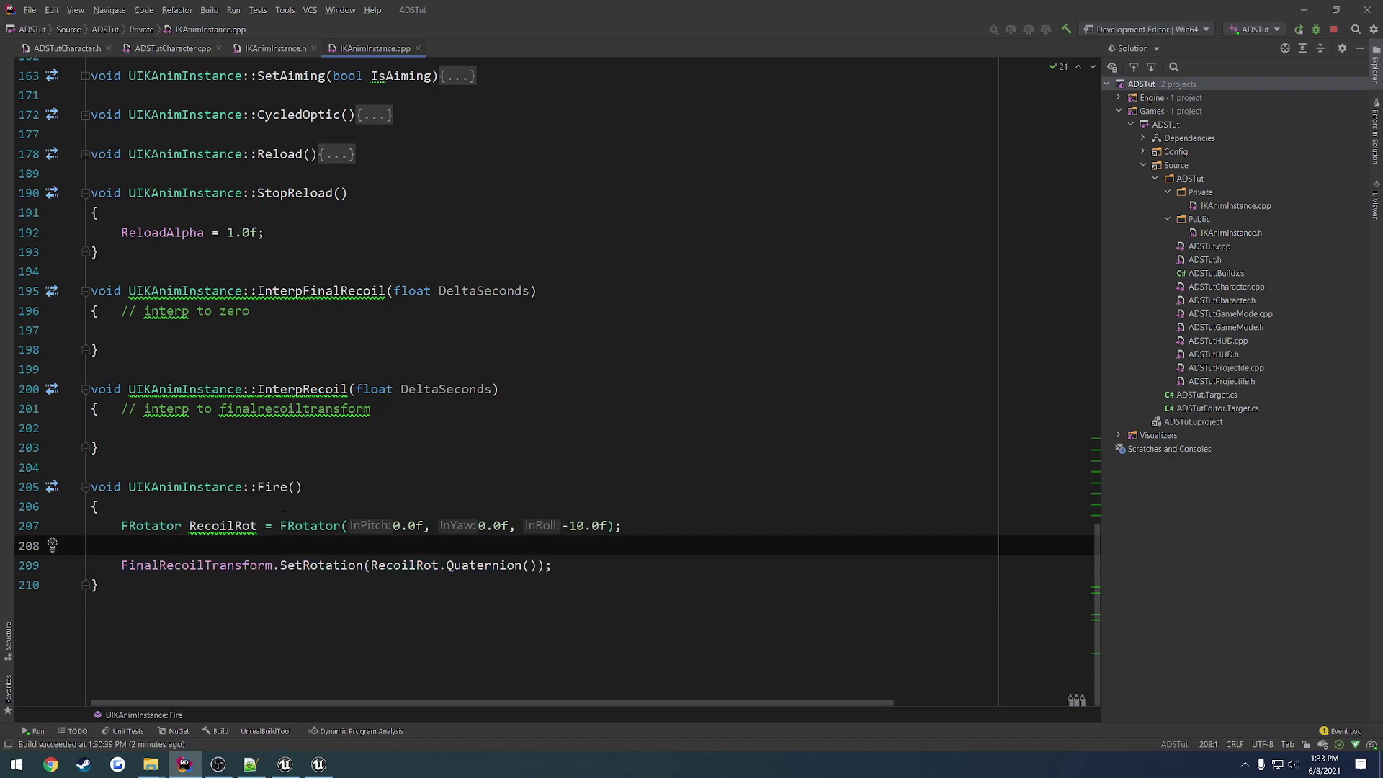
drag(567, 525, 576, 525)
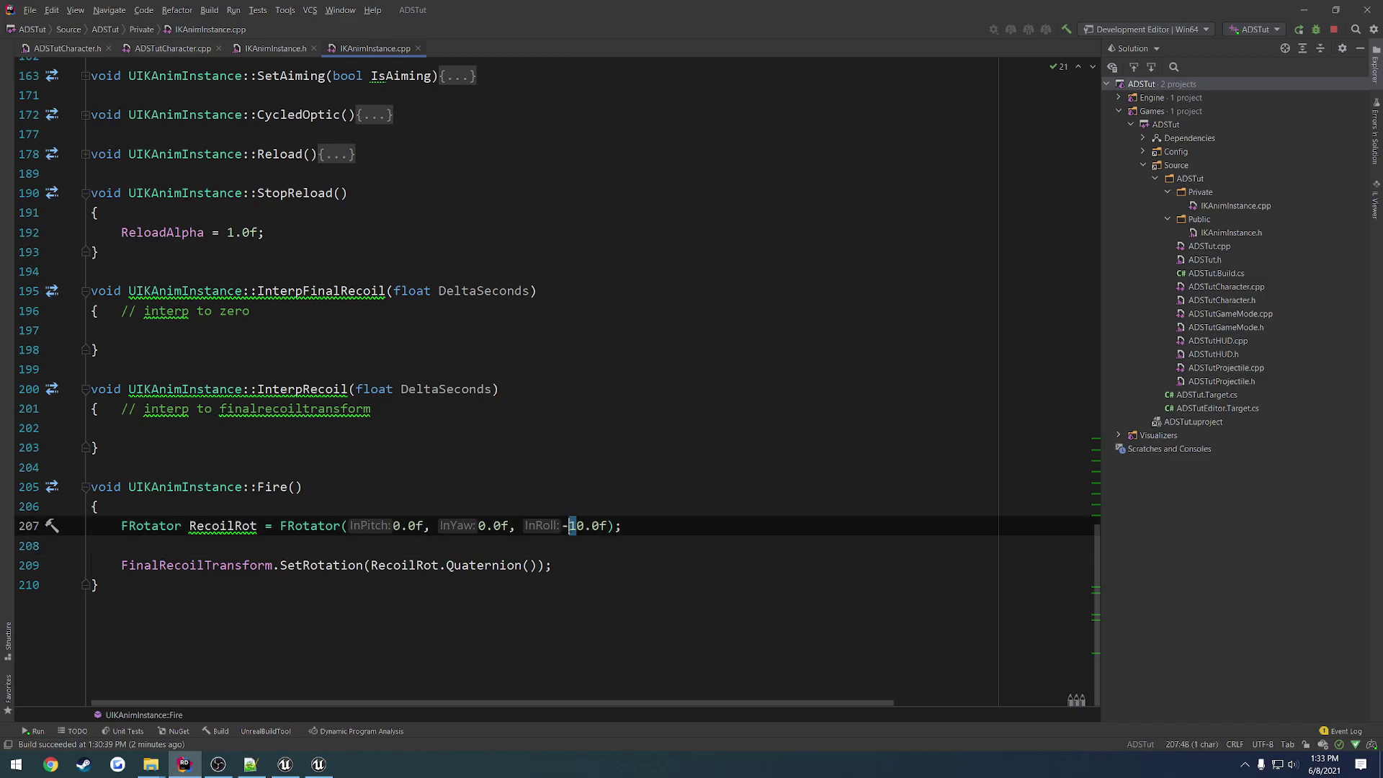
text(2)
click(534, 479)
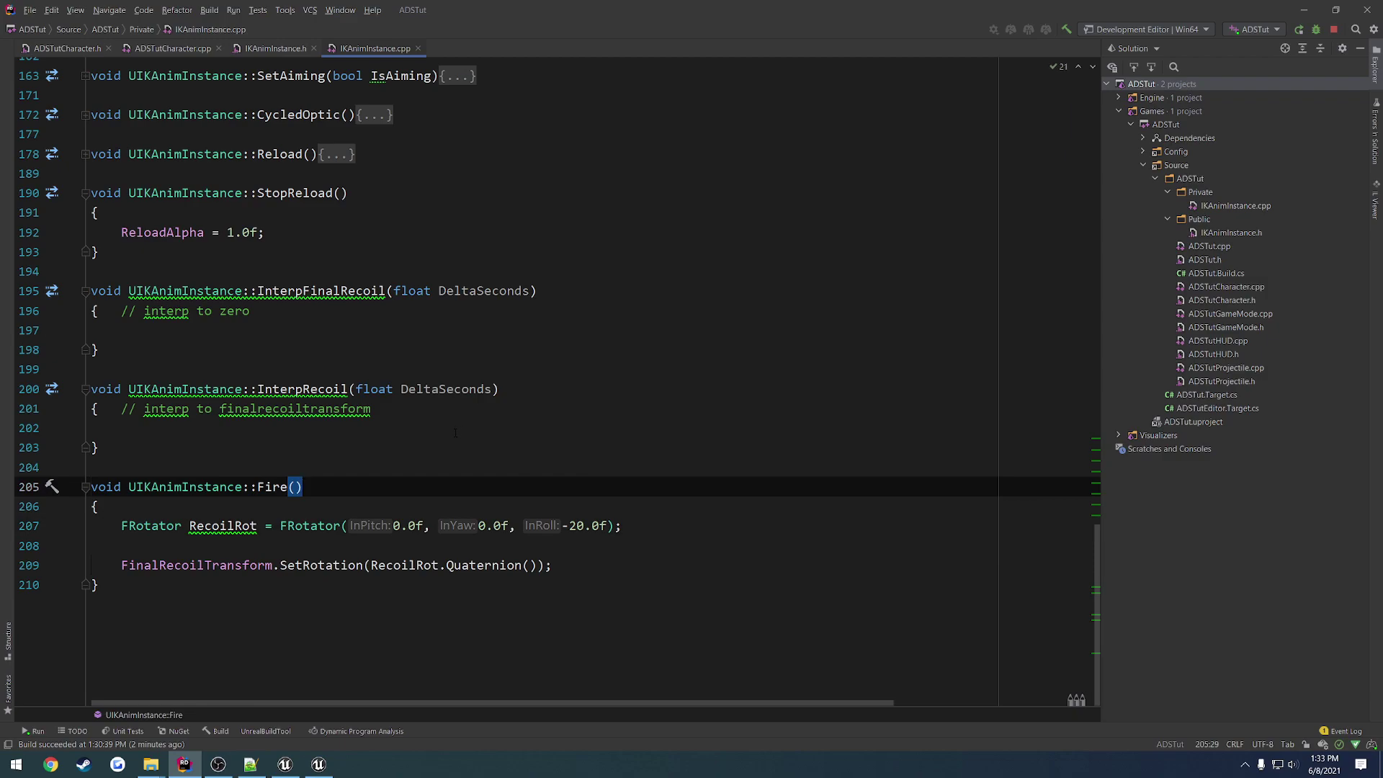
click(453, 433)
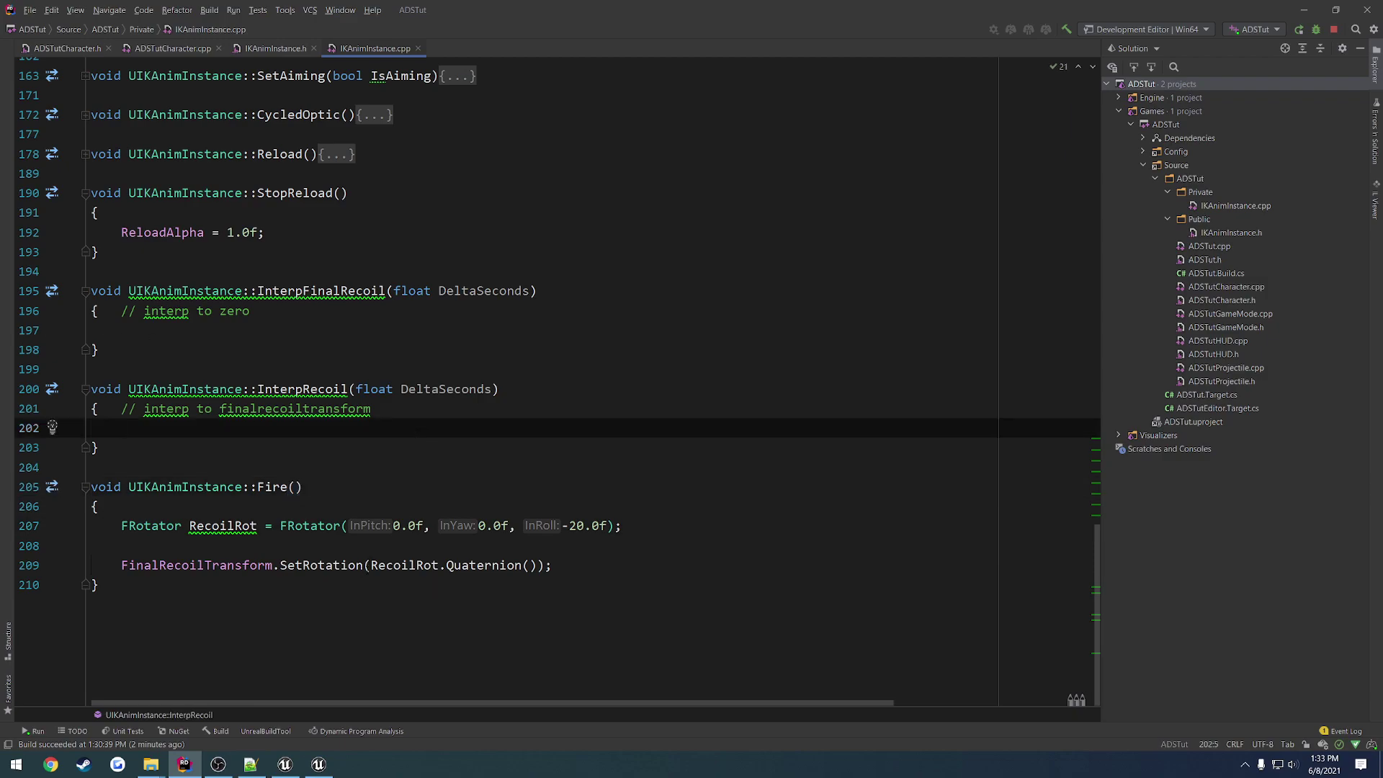
In InterpFinalRecoil, begin the line FinalRecoilTransform = UKismetMathLibrary::TInterpTo
drag(128, 448, 70, 294)
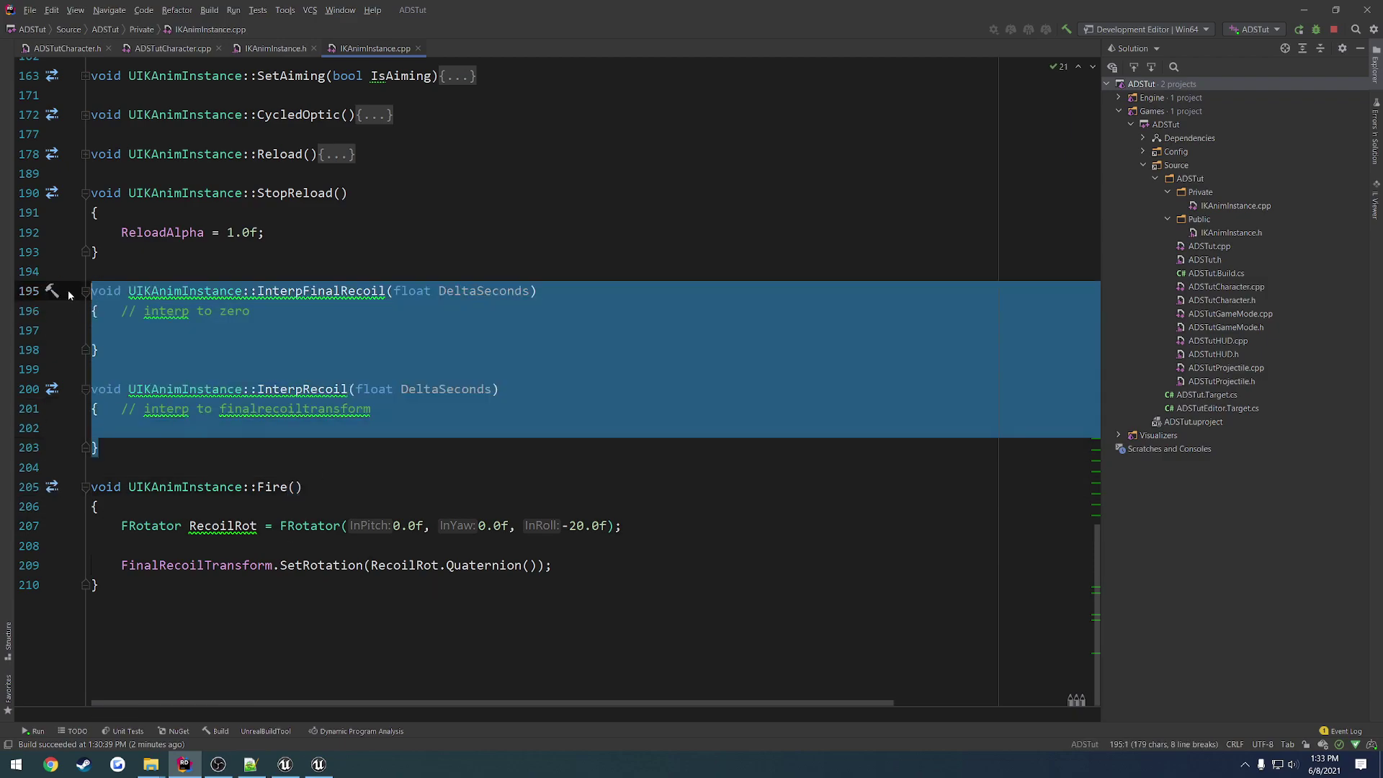
click(363, 349)
key(alt+Up)
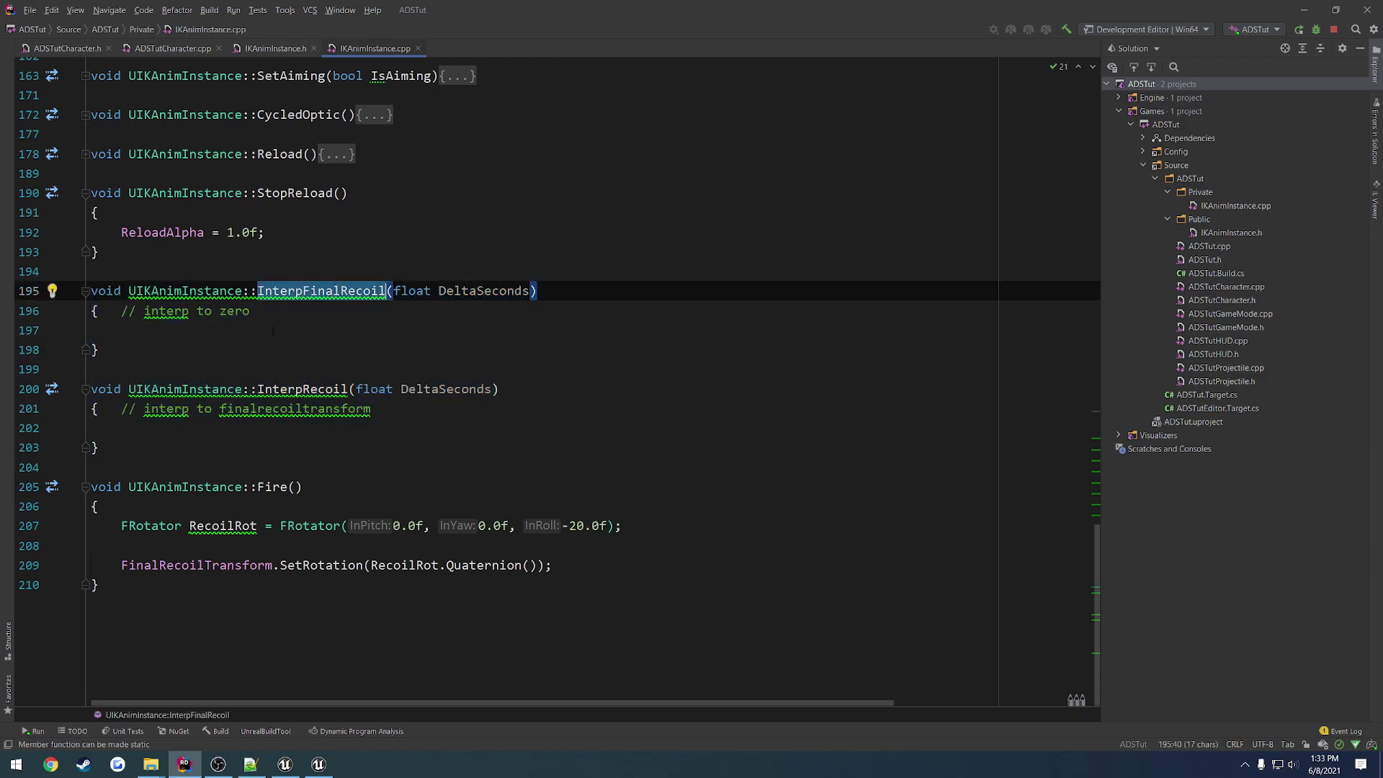
click(273, 332)
text(FinalR)
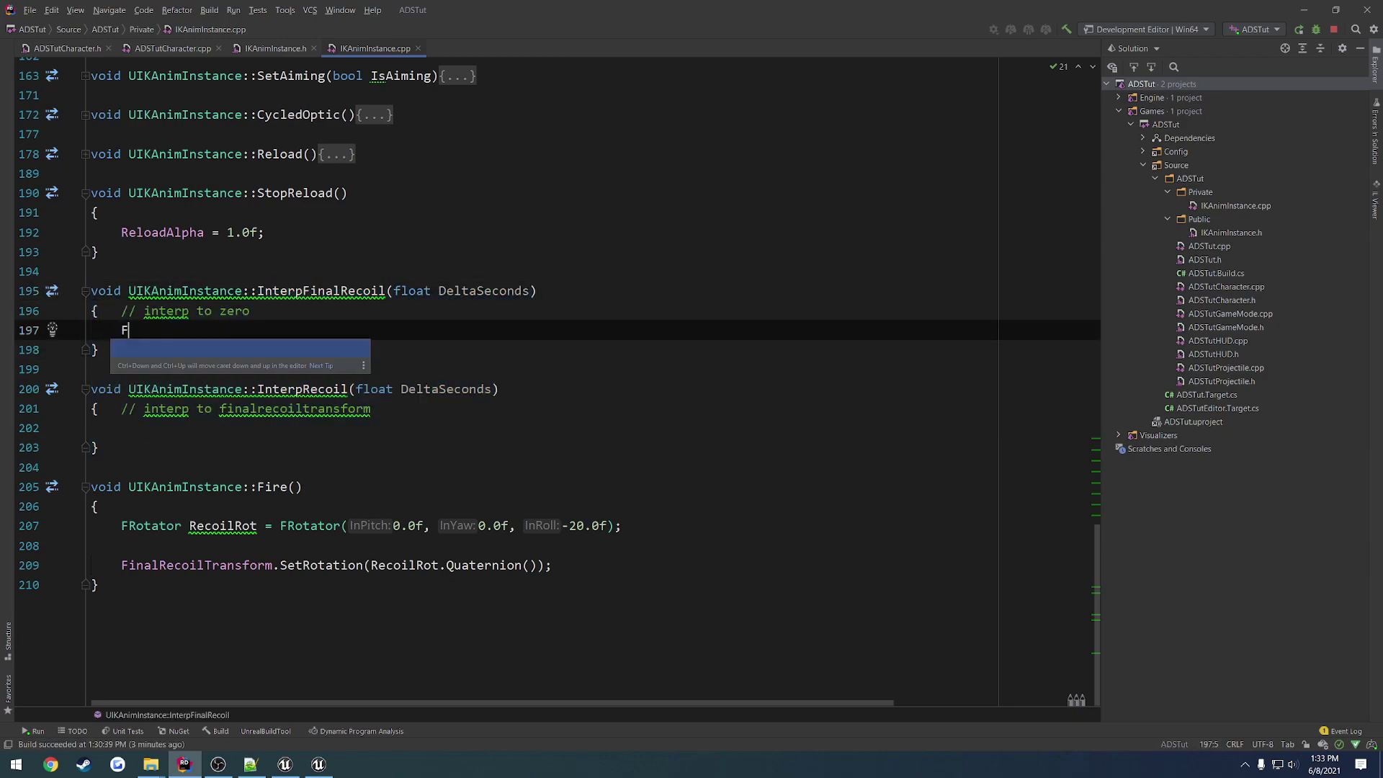
key(Return)
text(= UKis)
key(Return)
text(::Interp)
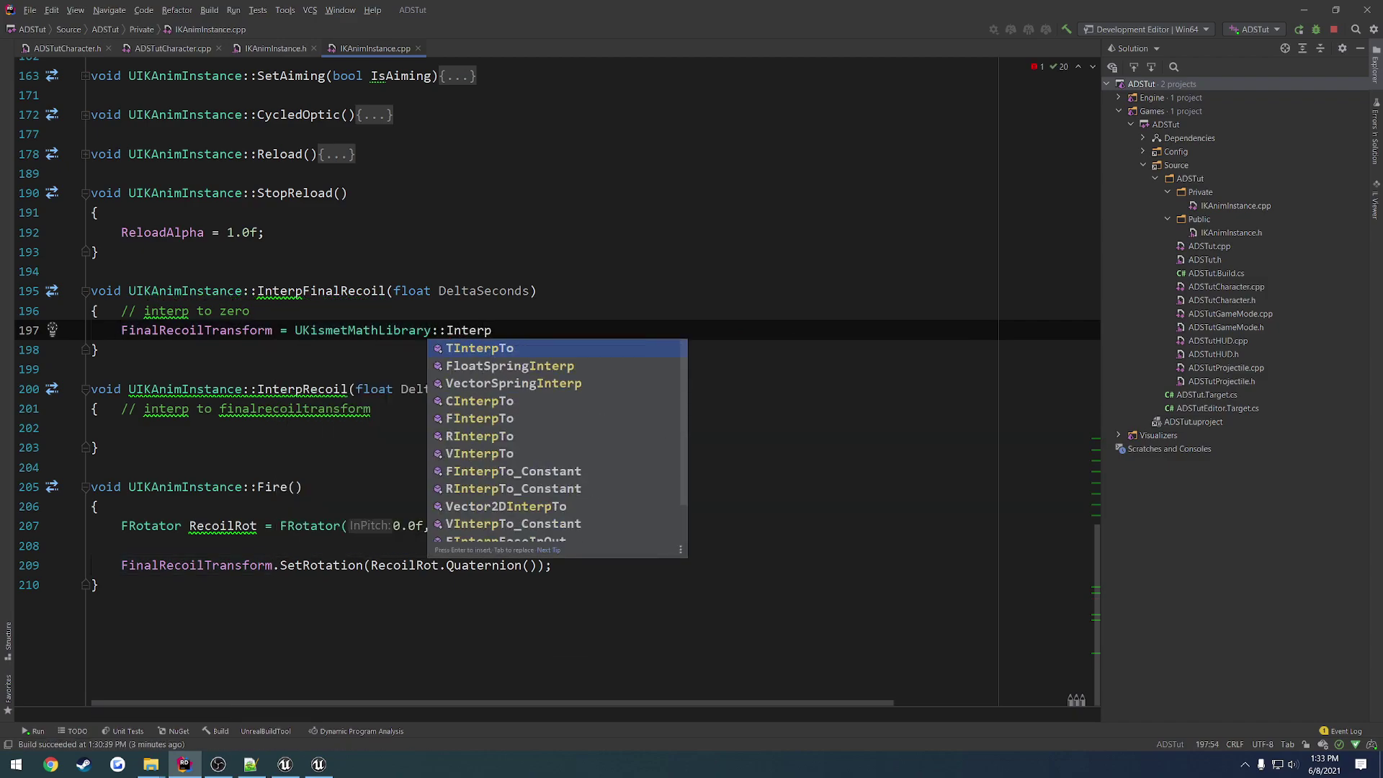
key(Return)
Pass FinalRecoilTransform, FTransform(), DeltaSeconds and 10.0f to TInterpTo, then select the finished statement
text(Final)
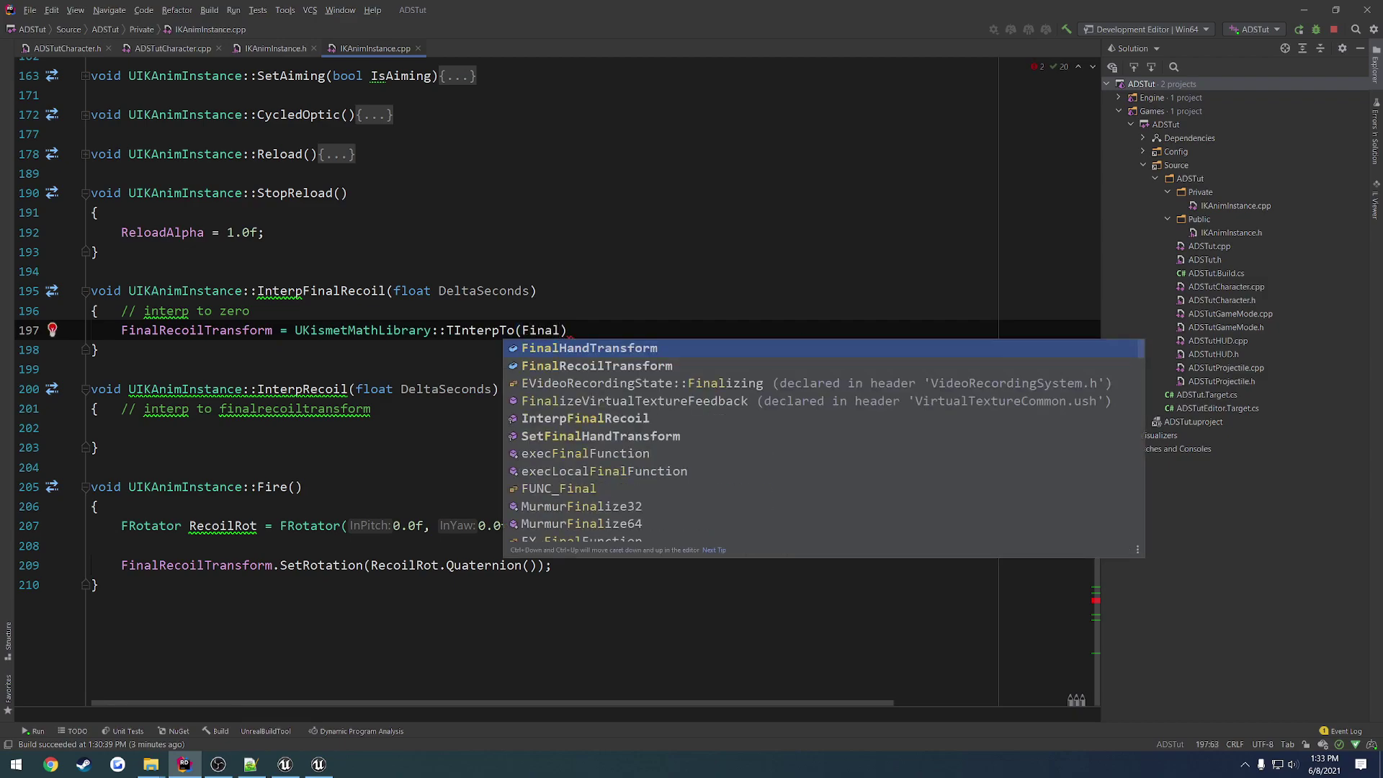
key(Return)
text(, )
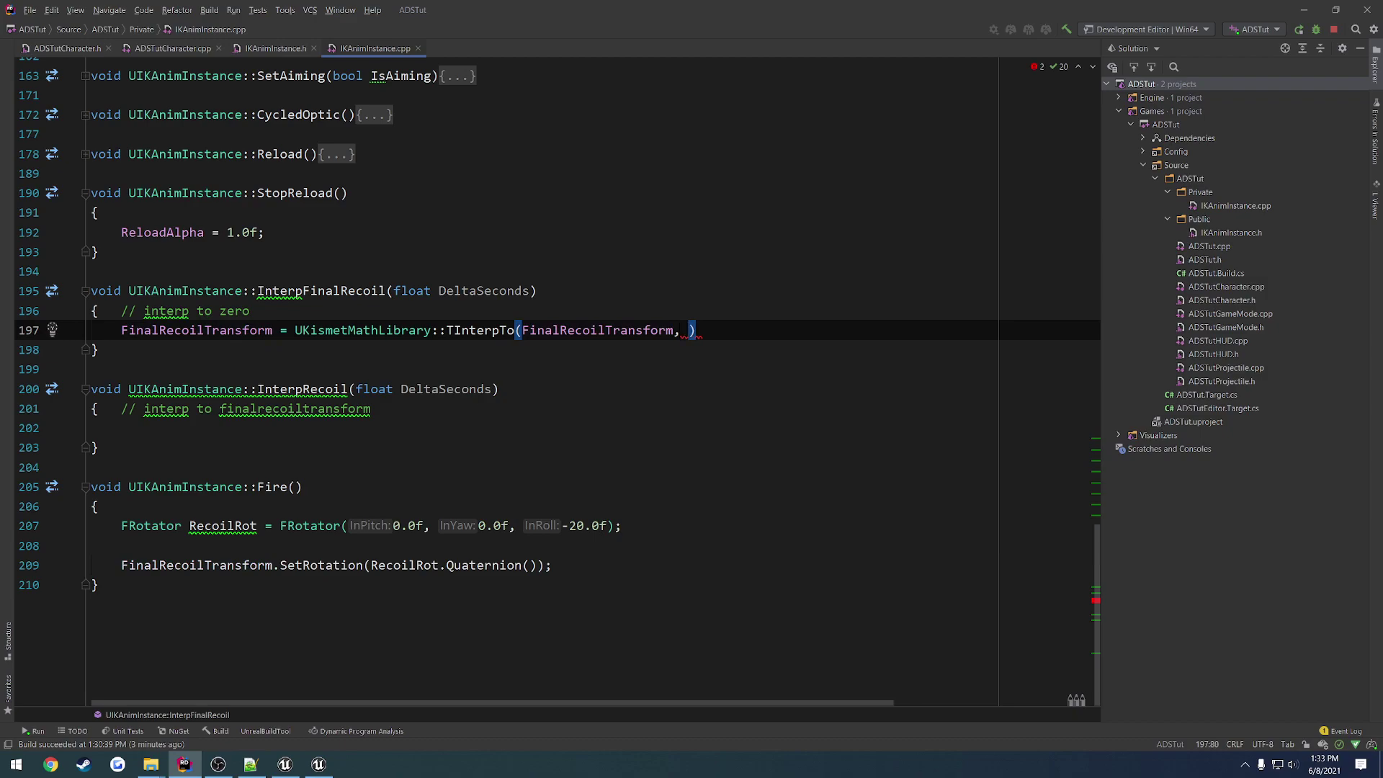
text(F)
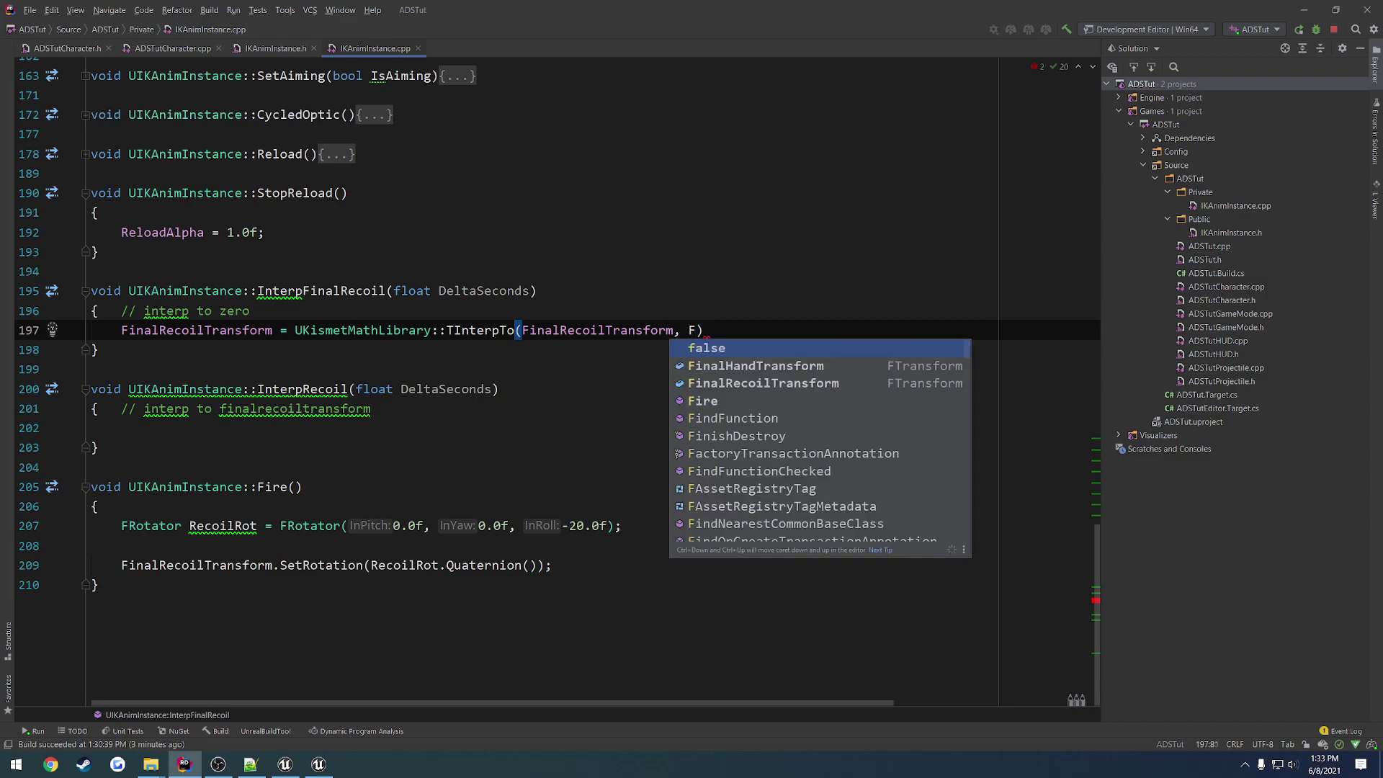
text(Trans)
key(Return)
text(()
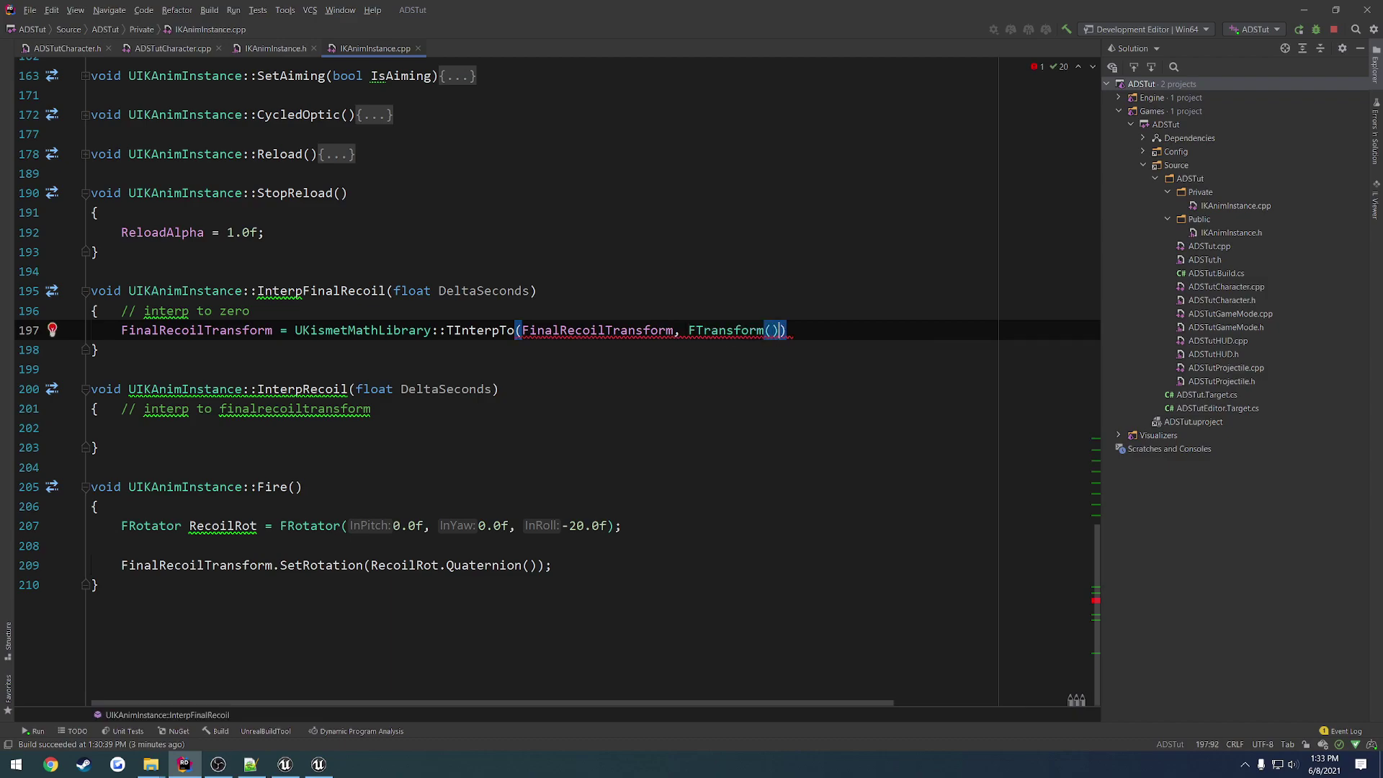
key(Right)
text(, De)
key(Return)
text(, 10.0f);)
key(Down)
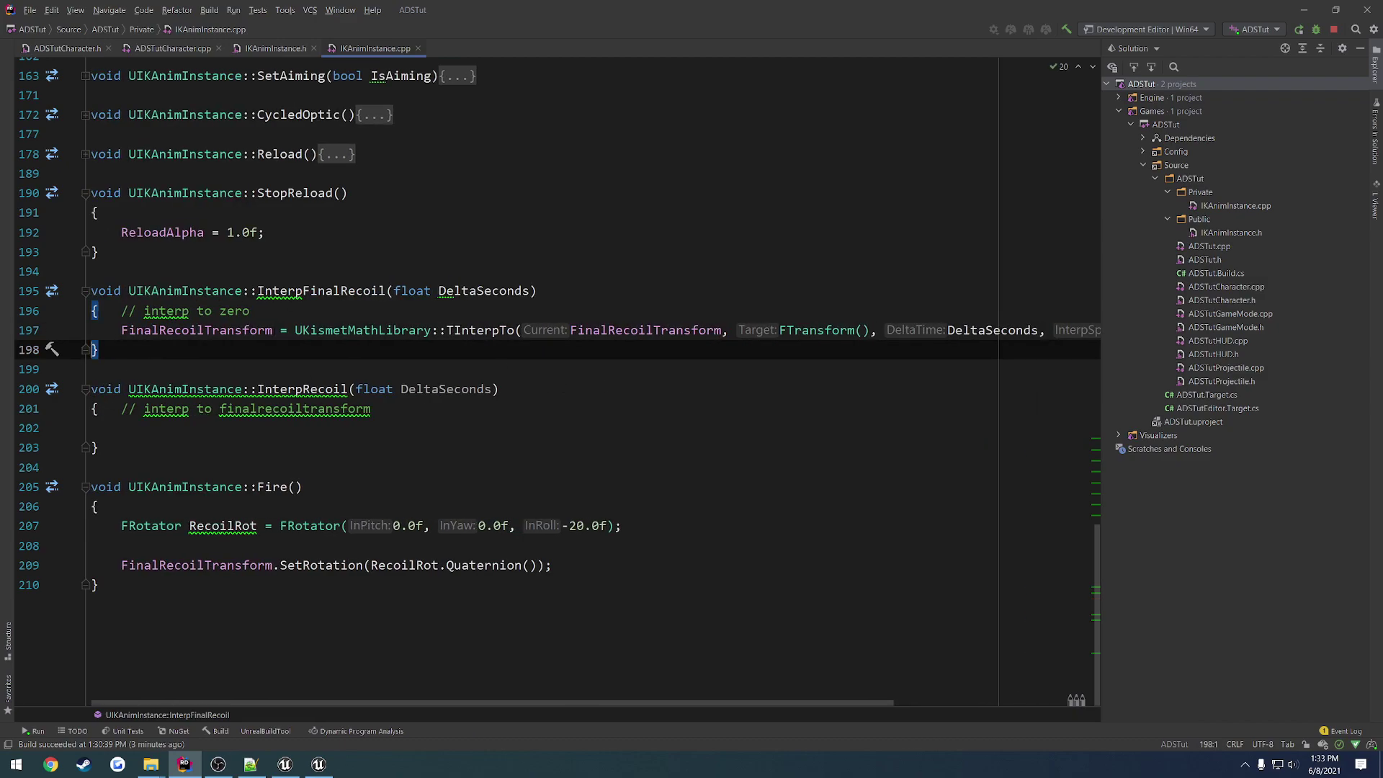
mouse_move(296, 330)
mouse_down()
mouse_move(1181, 344)
mouse_move(1179, 330)
mouse_up()
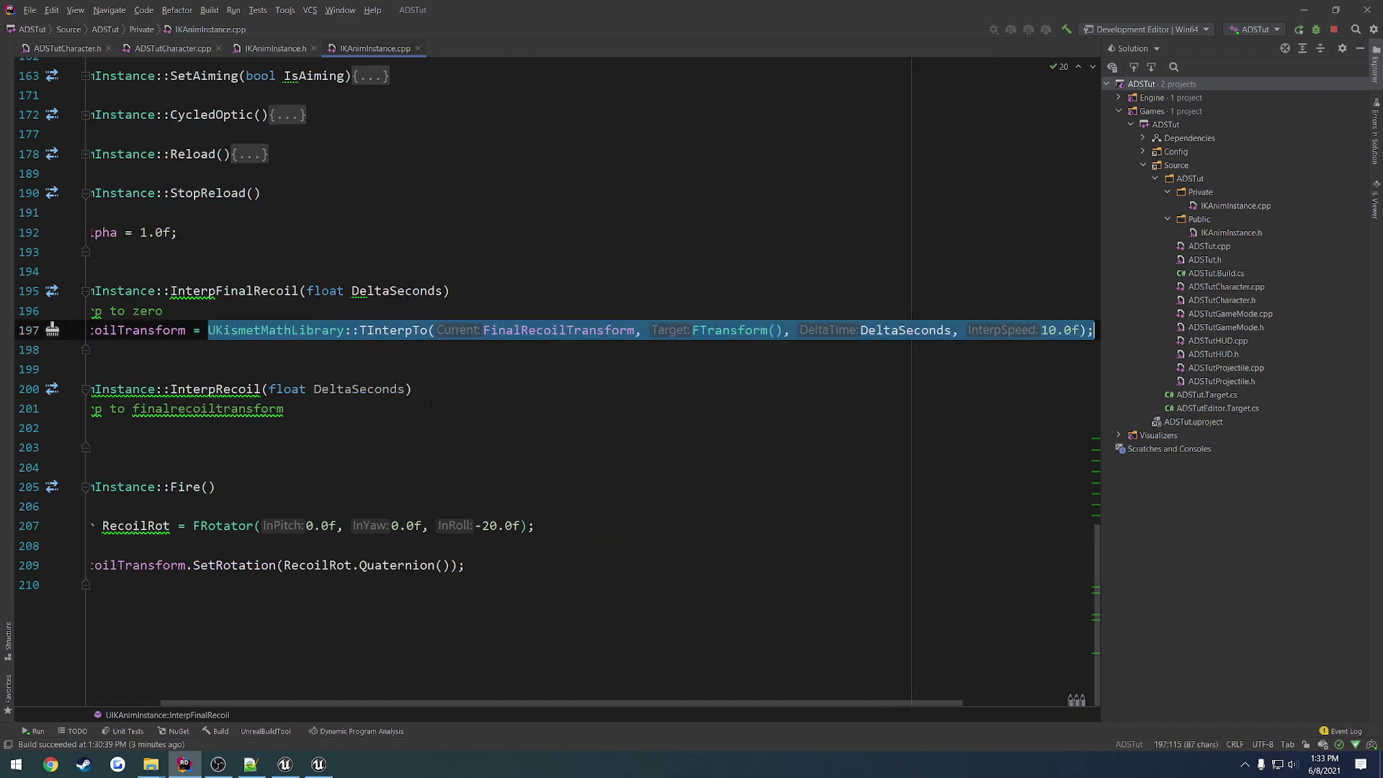
Copy the TInterpTo statement into InterpRecoil with RecoilTransform as the current value
key(ctrl+c)
click(403, 428)
key(ctrl+v)
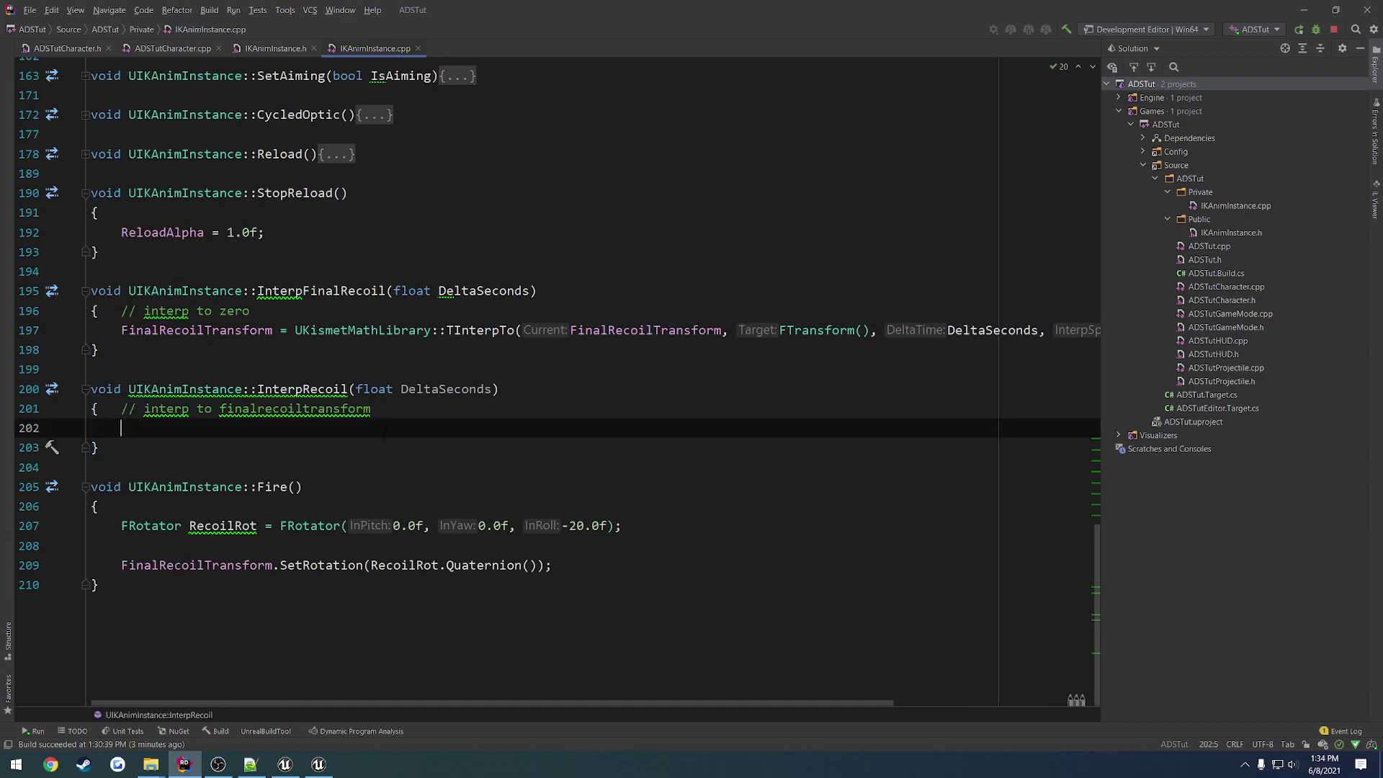
click(295, 428)
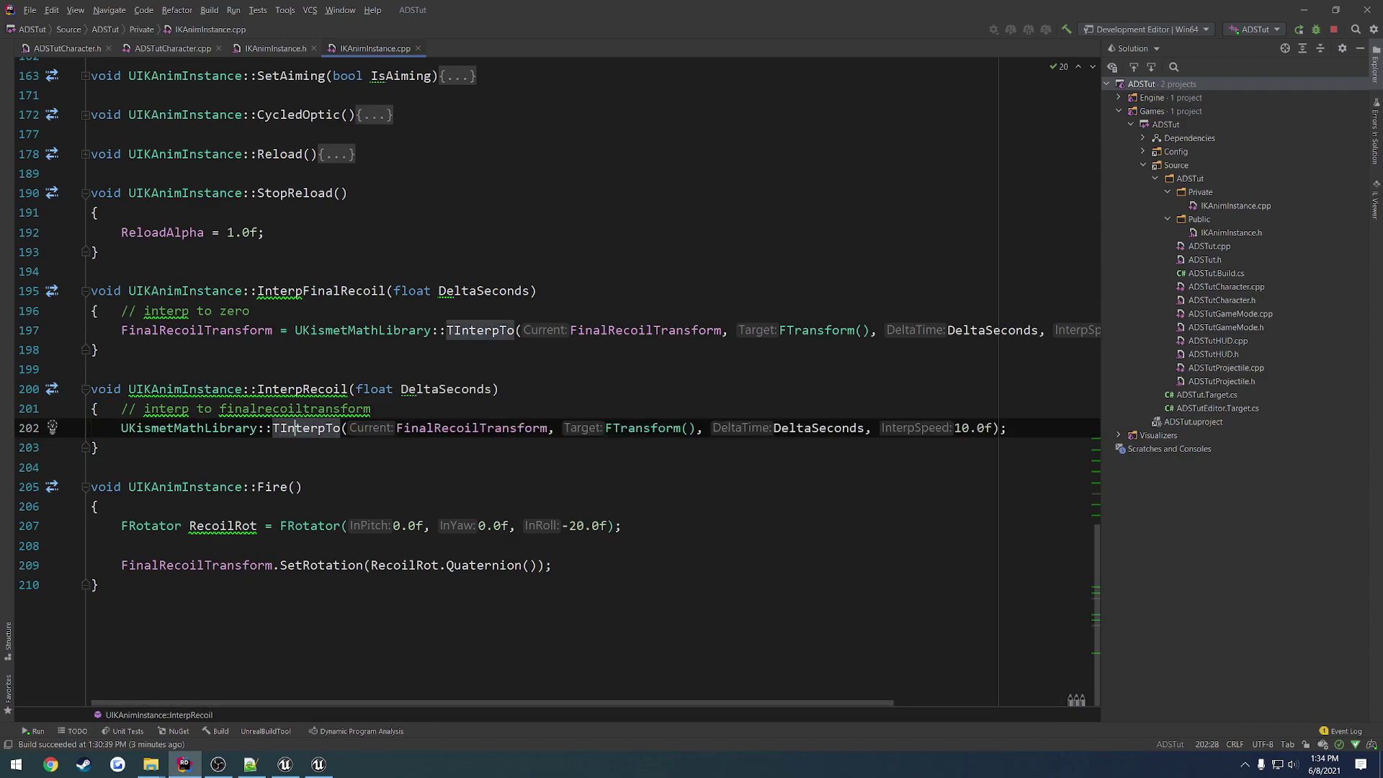
double_click(441, 427)
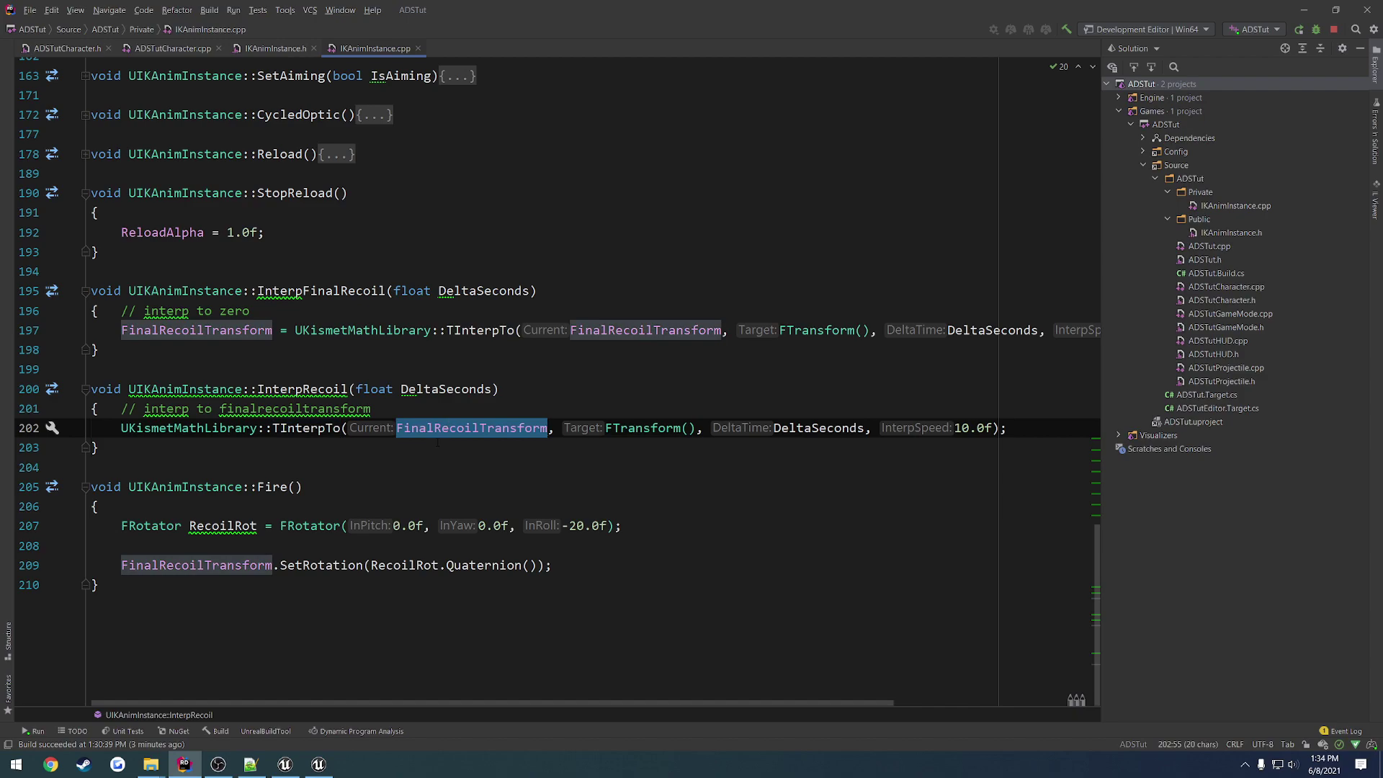
text(Recoil)
key(Return)
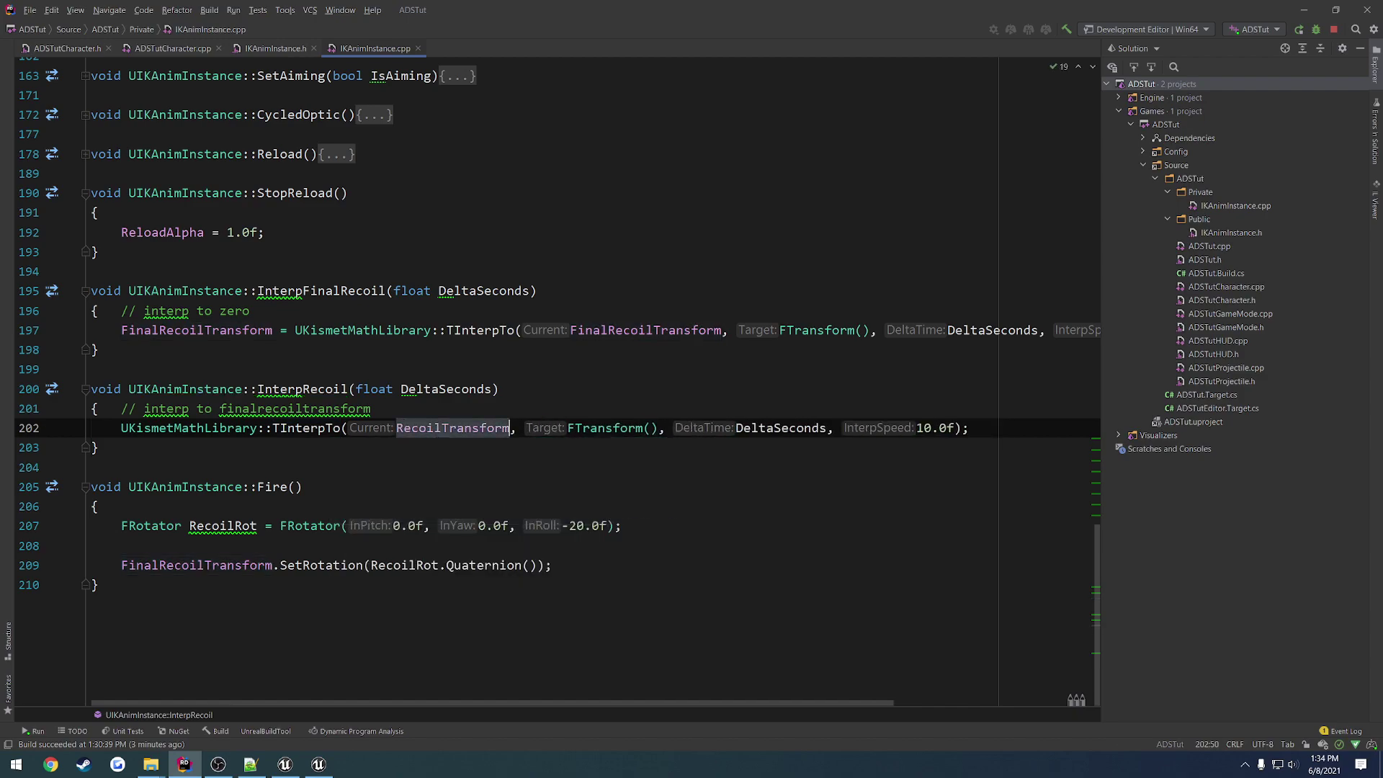
Assign the call to RecoilTransform and make FinalRecoilTransform the interpolation target
key(ctrl+shift+Left)
key(ctrl+c)
key(Home)
key(ctrl+v)
text(=)
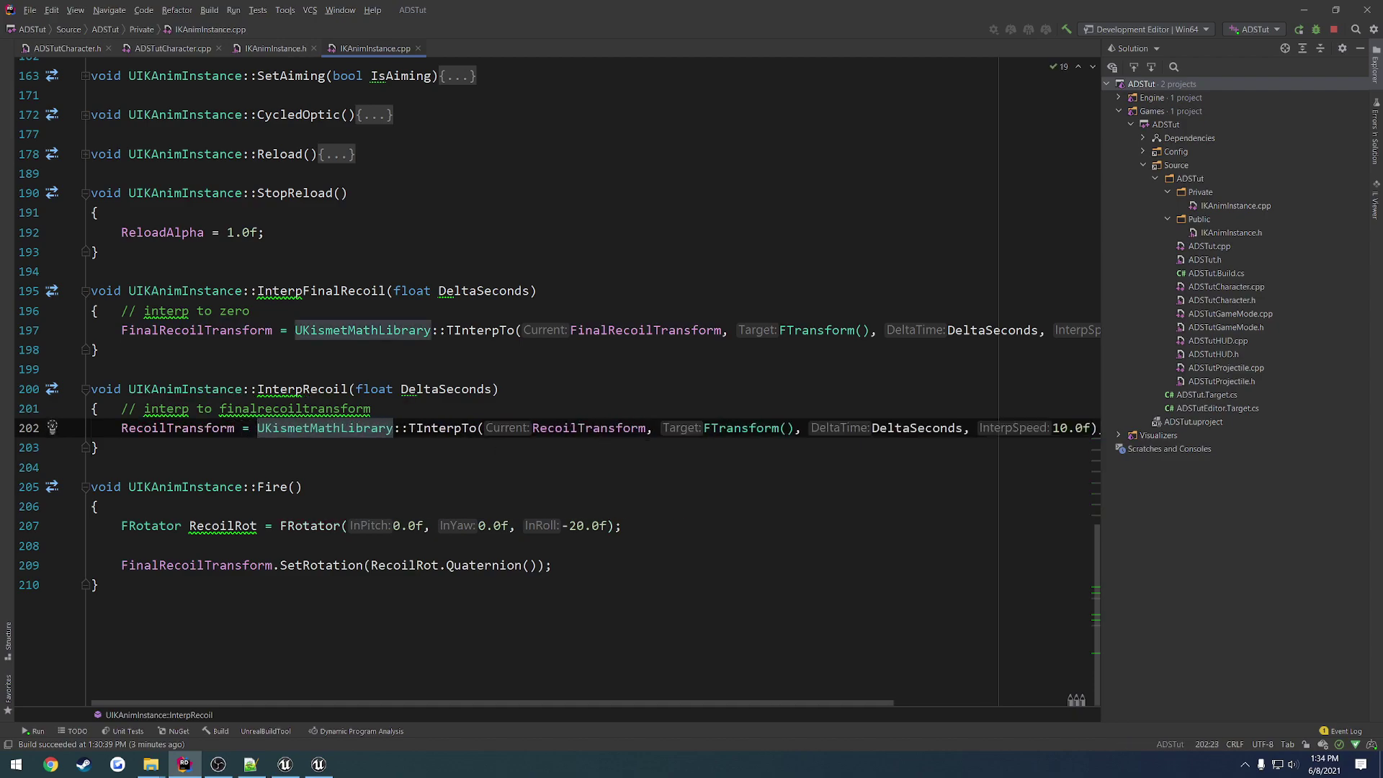
double_click(671, 331)
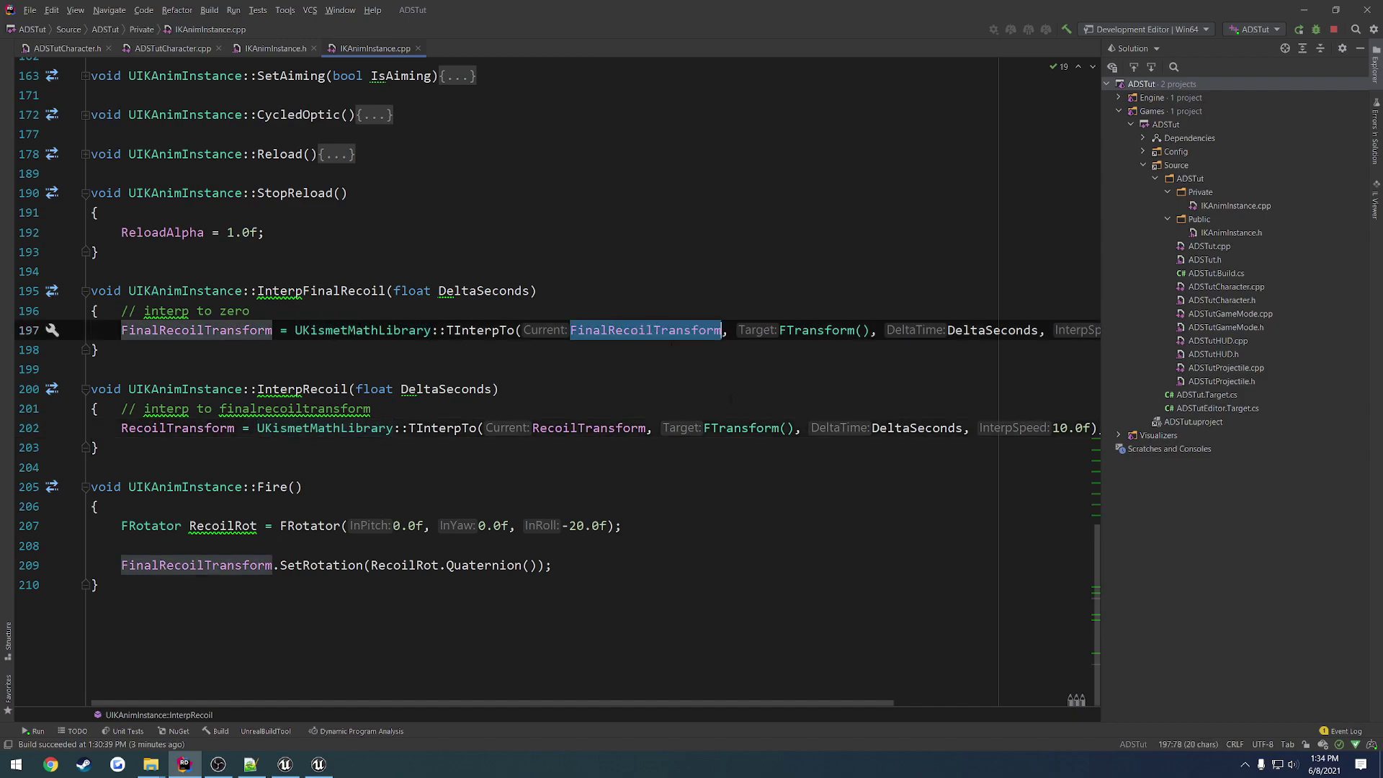
drag(704, 428, 795, 428)
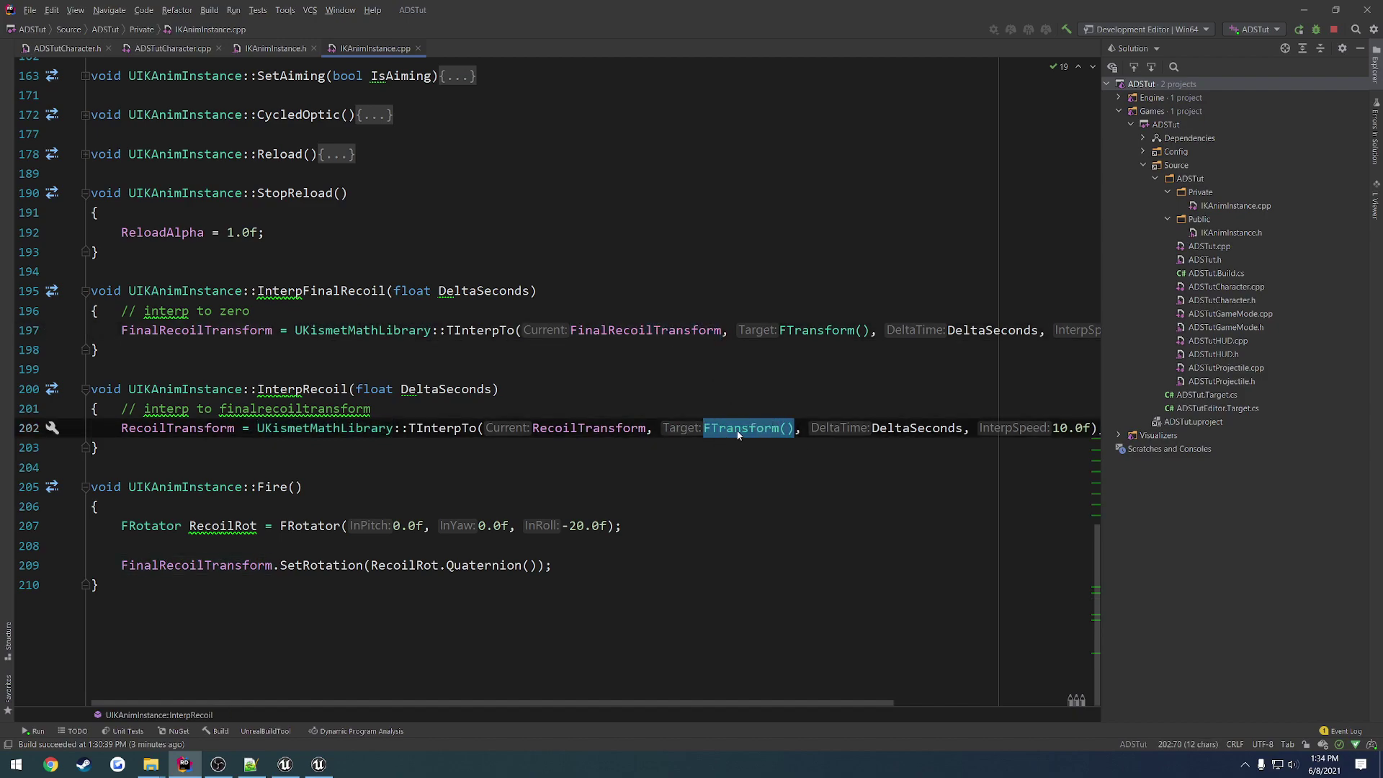
key(ctrl+v)
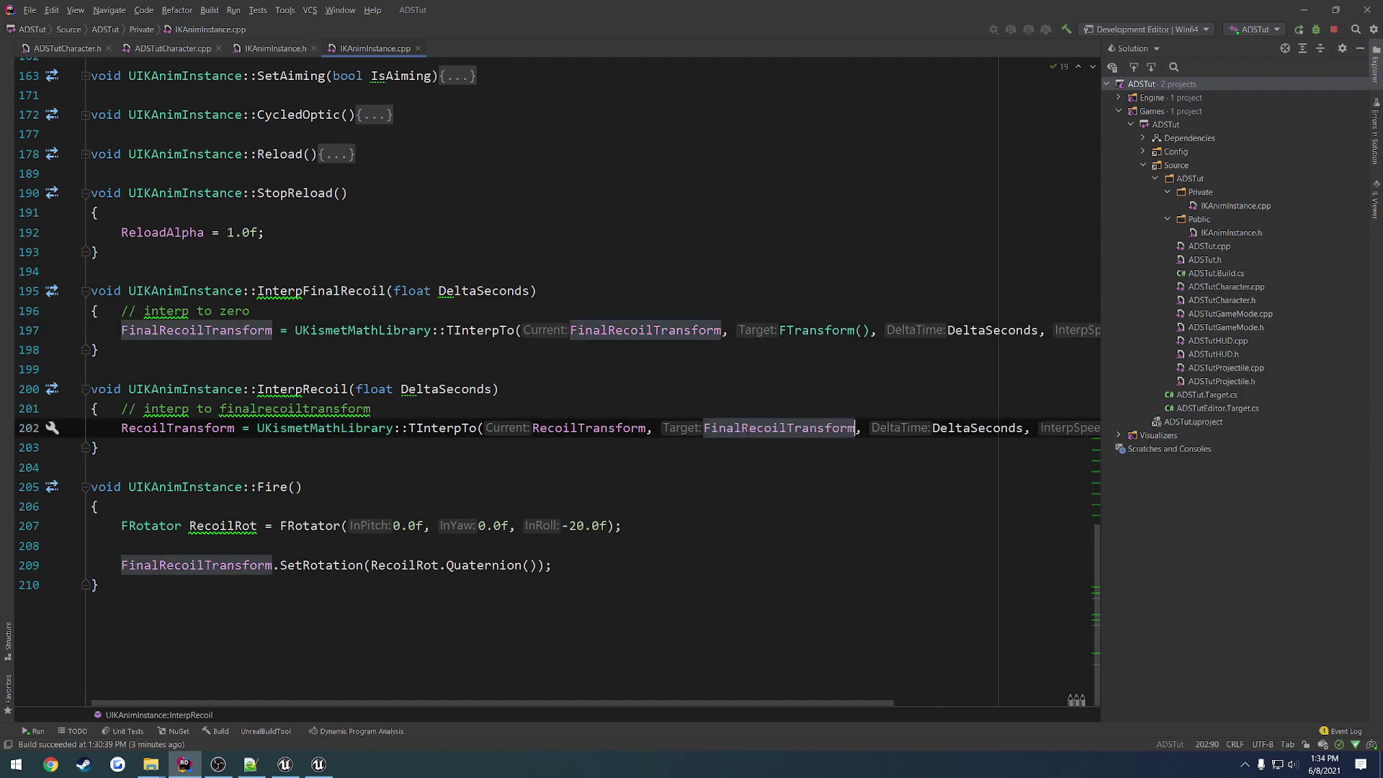
Review the RecoilTransform and FinalRecoilTransform arguments on the new InterpRecoil line
key(Up)
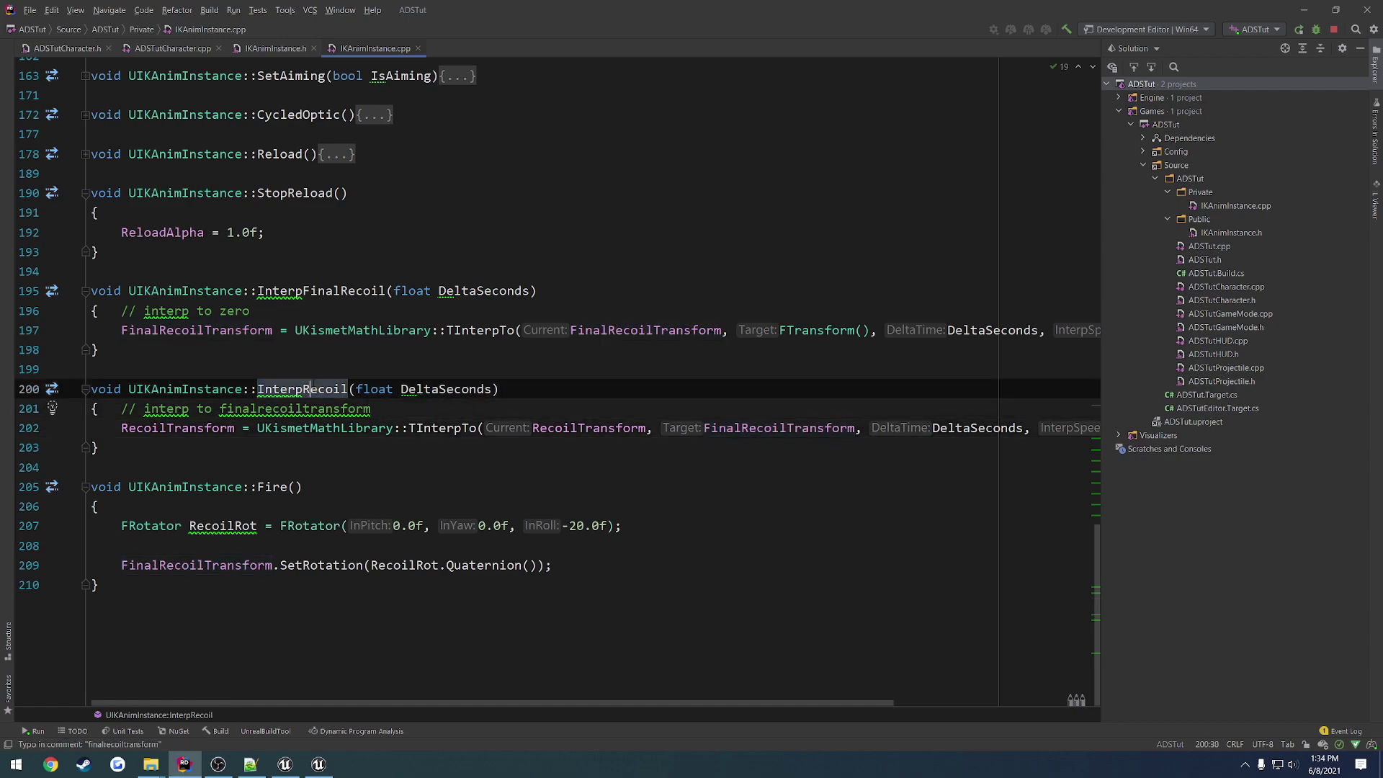
double_click(565, 428)
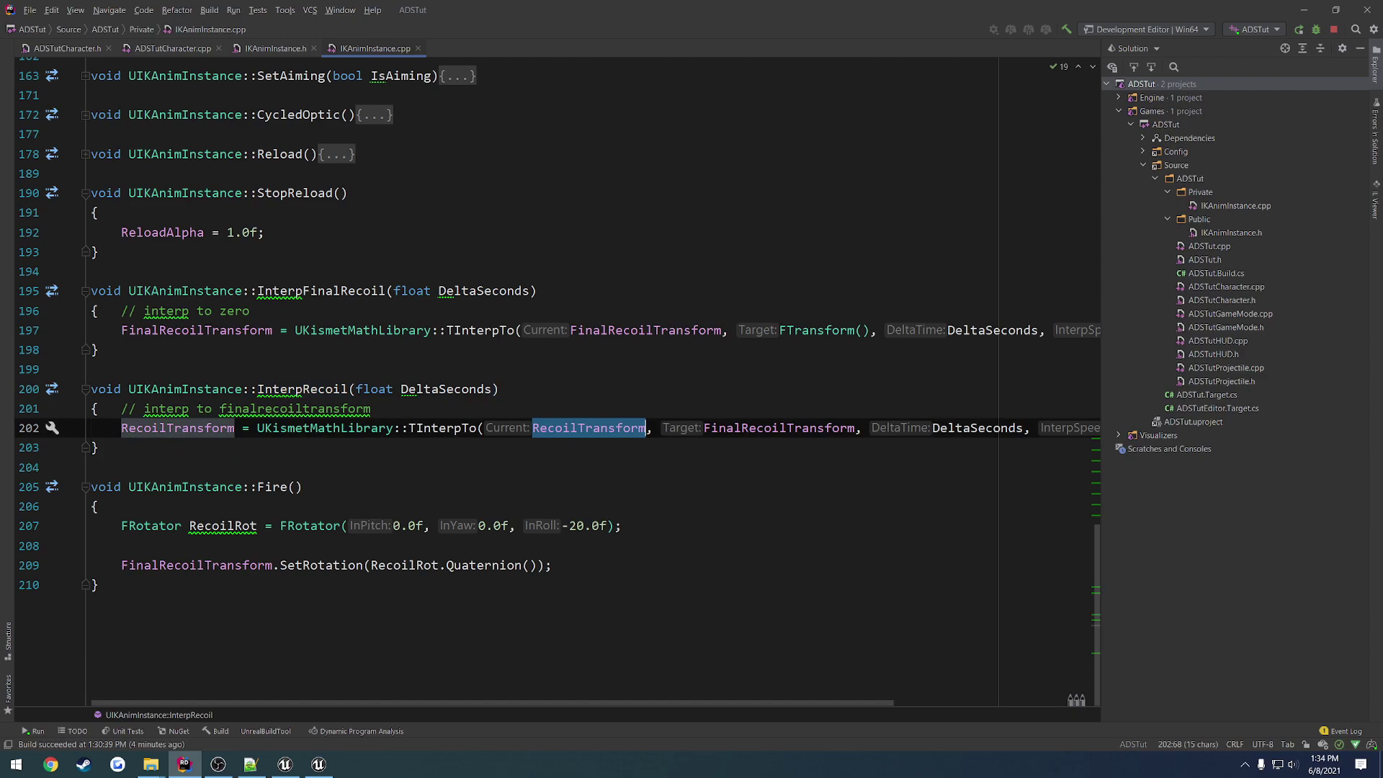
double_click(761, 435)
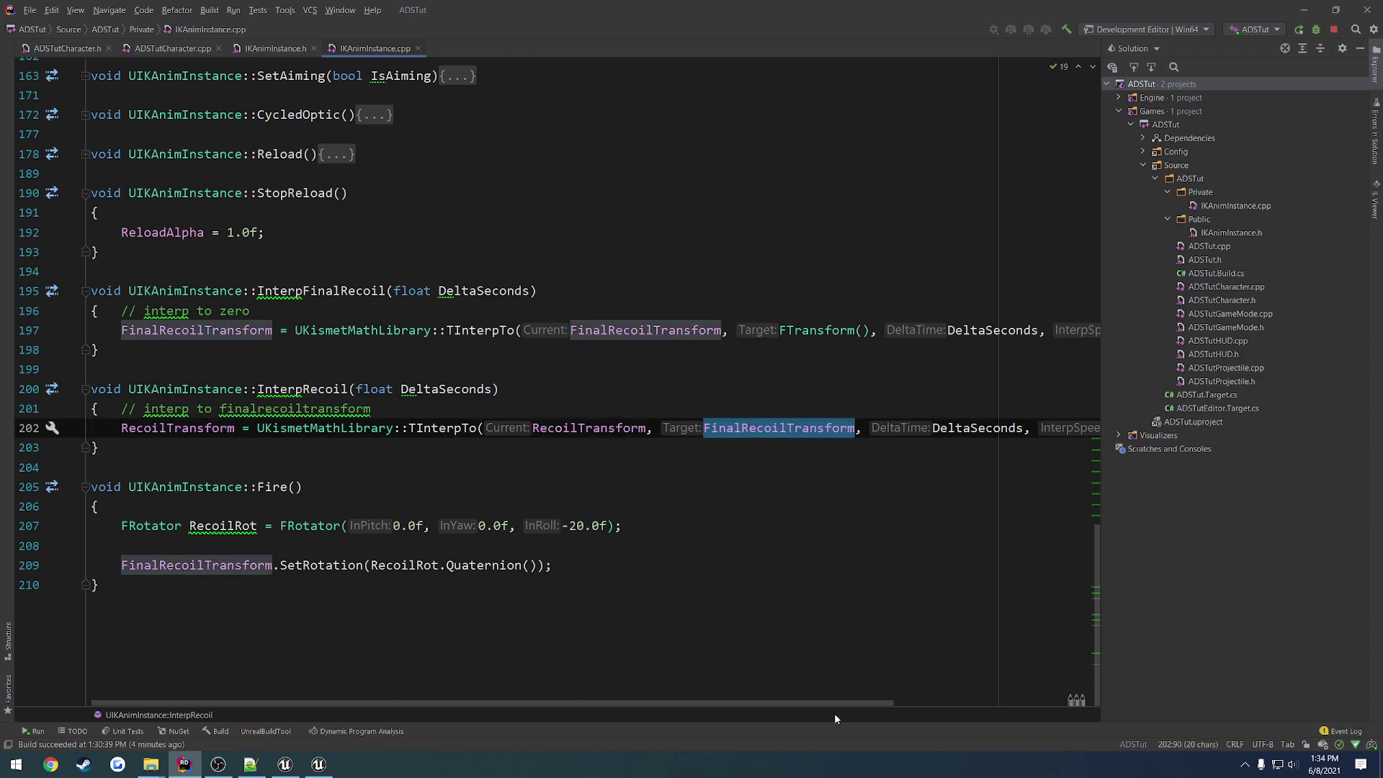
mouse_move(834, 703)
mouse_down()
mouse_move(901, 694)
mouse_move(811, 698)
mouse_up()
click(317, 487)
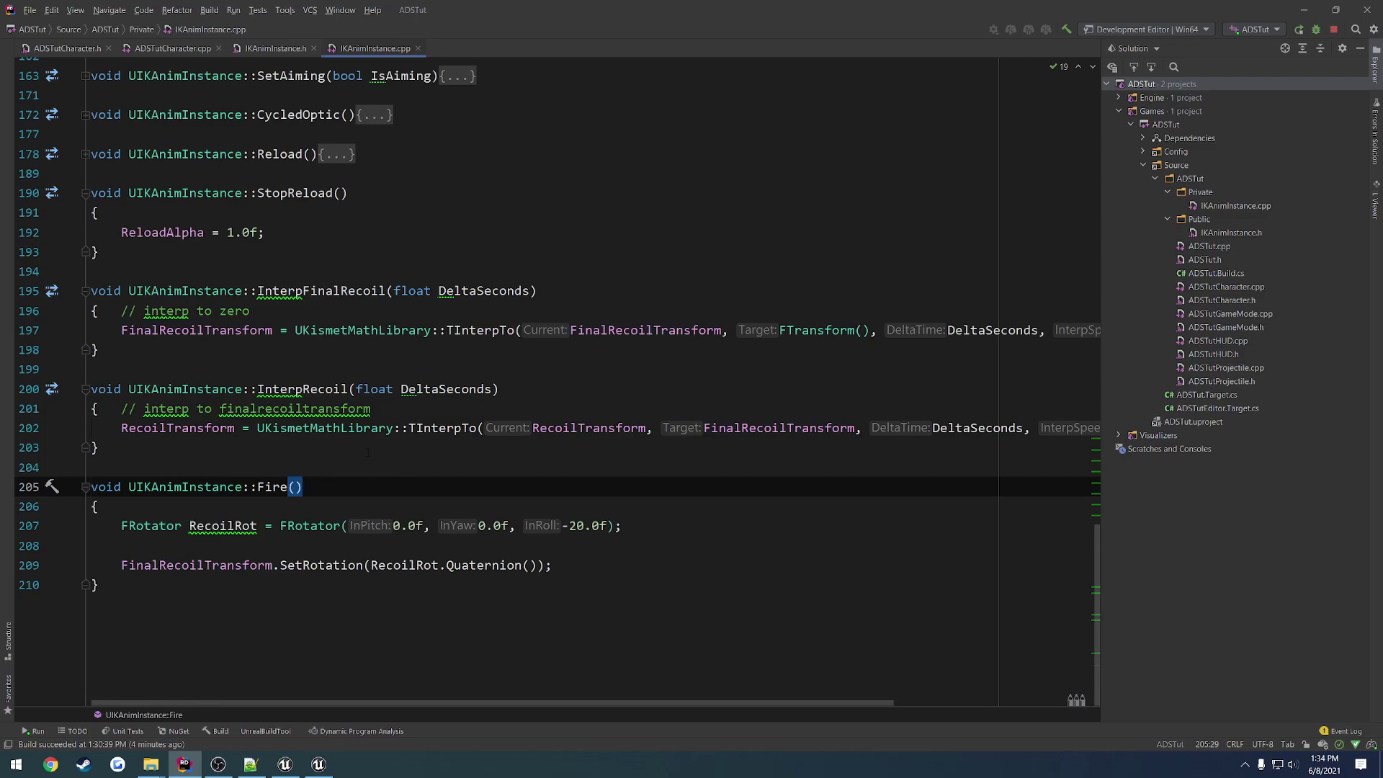
Switch to Unreal and live-compile the code with Ctrl+Alt+F11
key(alt+Tab)
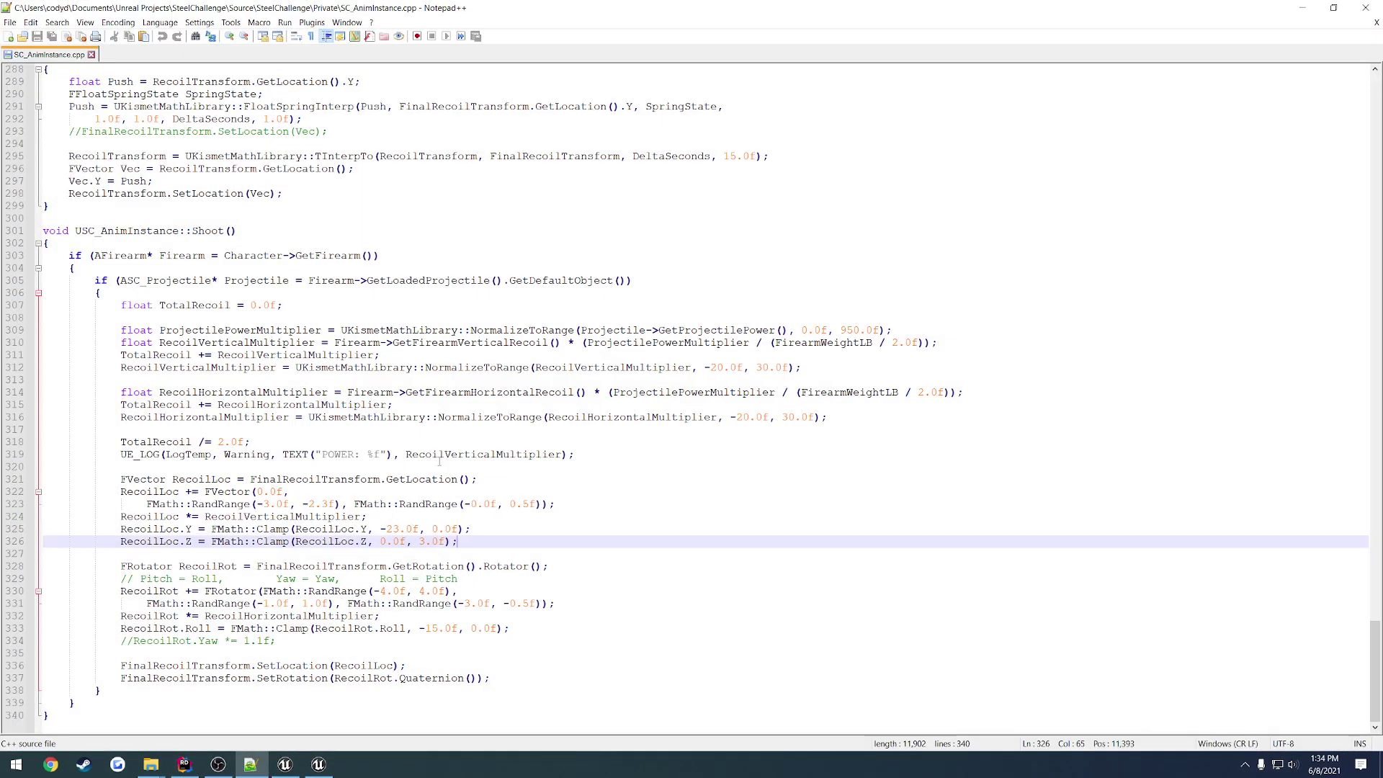
key(alt+Tab)
key(alt+Tab)
key(alt+Tab)
key(ctrl+alt+F11)
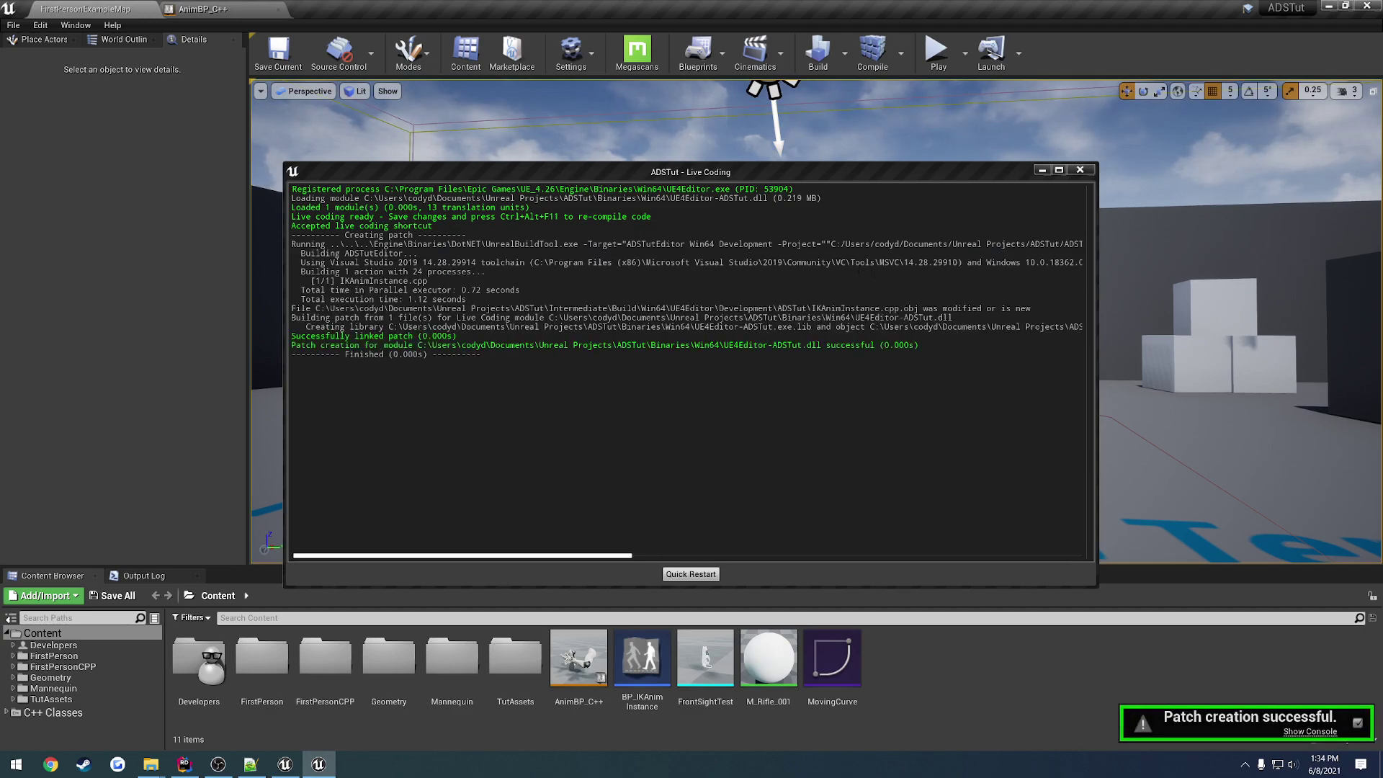
click(1081, 170)
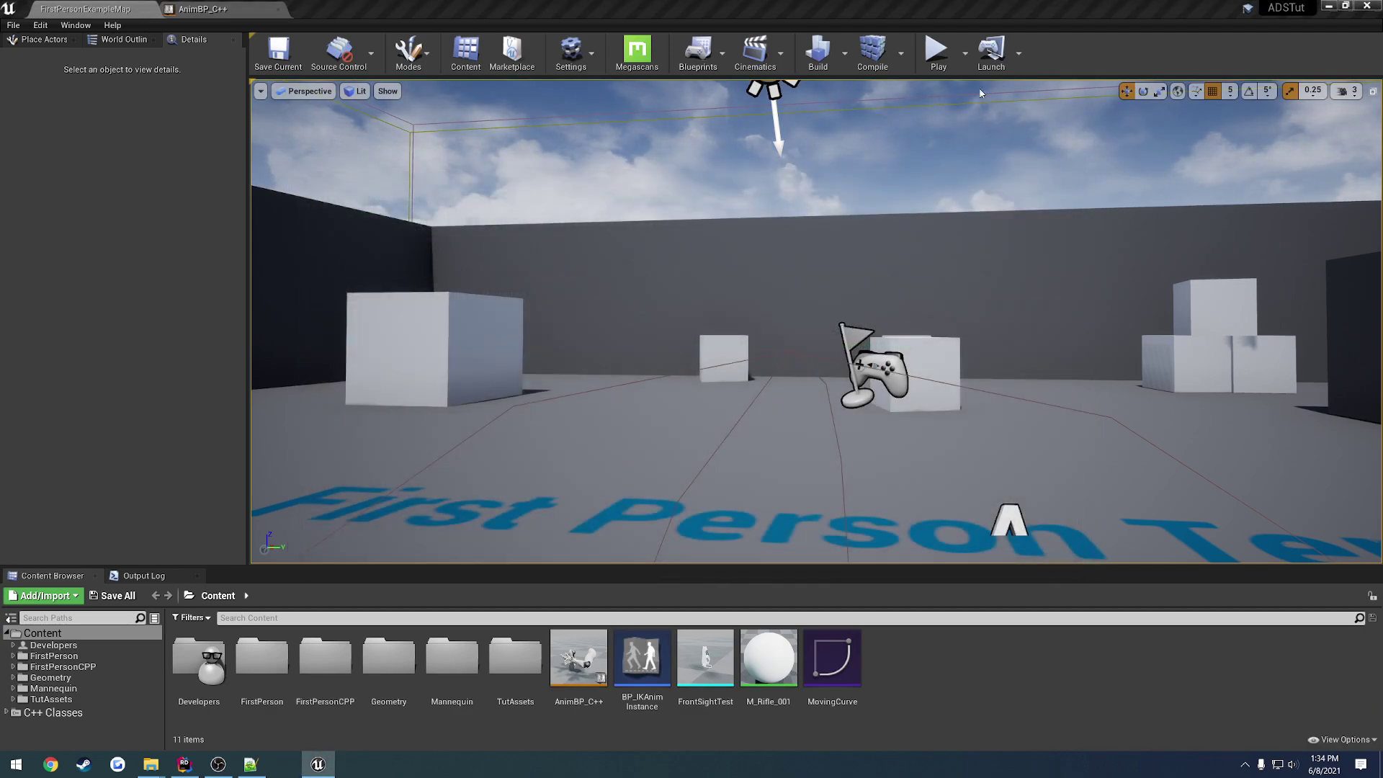
Play the level, aim down the weapon's sights, then stop the session
click(937, 51)
click(971, 207)
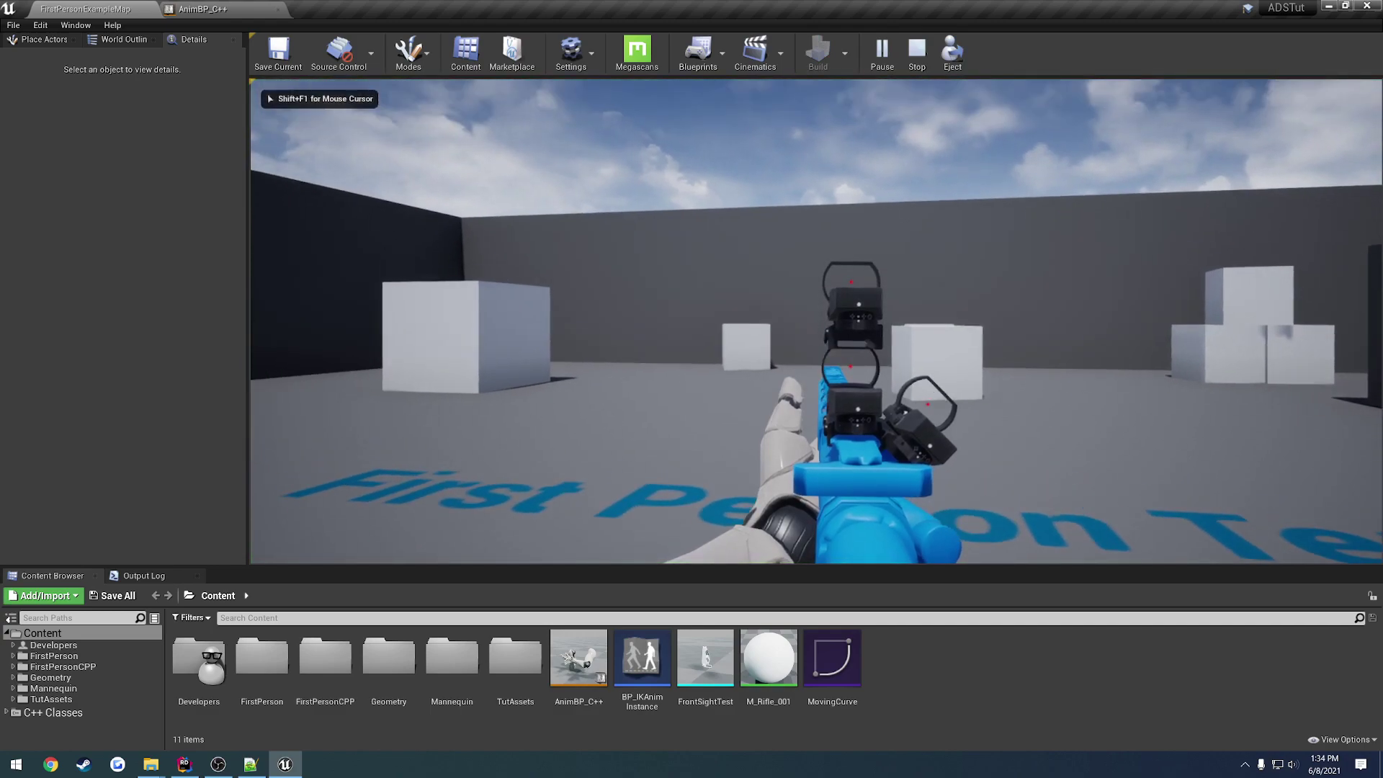
right_click(817, 322)
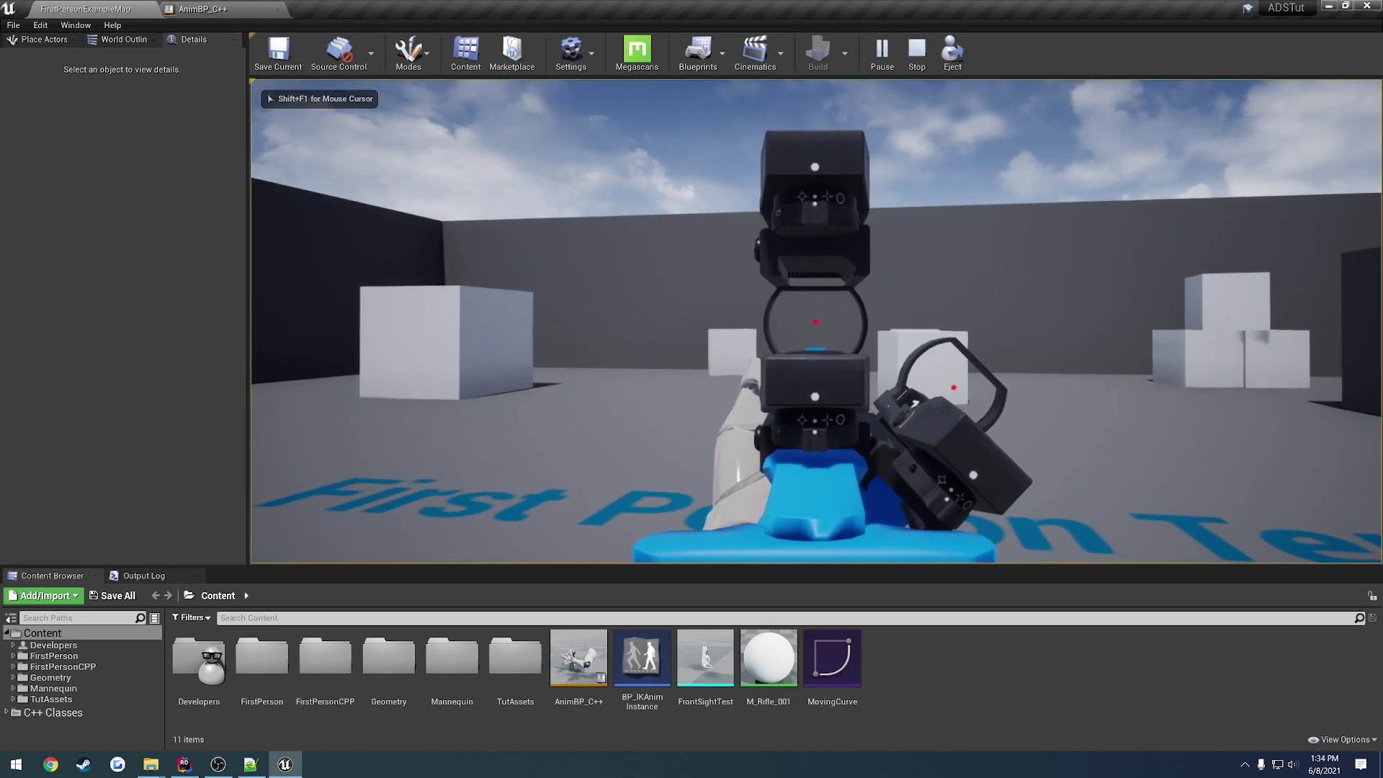
key(Escape)
Add a new InterpFinalRecoil line: UE_LOG(LogTemp, Warning, TEXT("VAL: %f"), FinalRecoilTransform
key(alt+Tab)
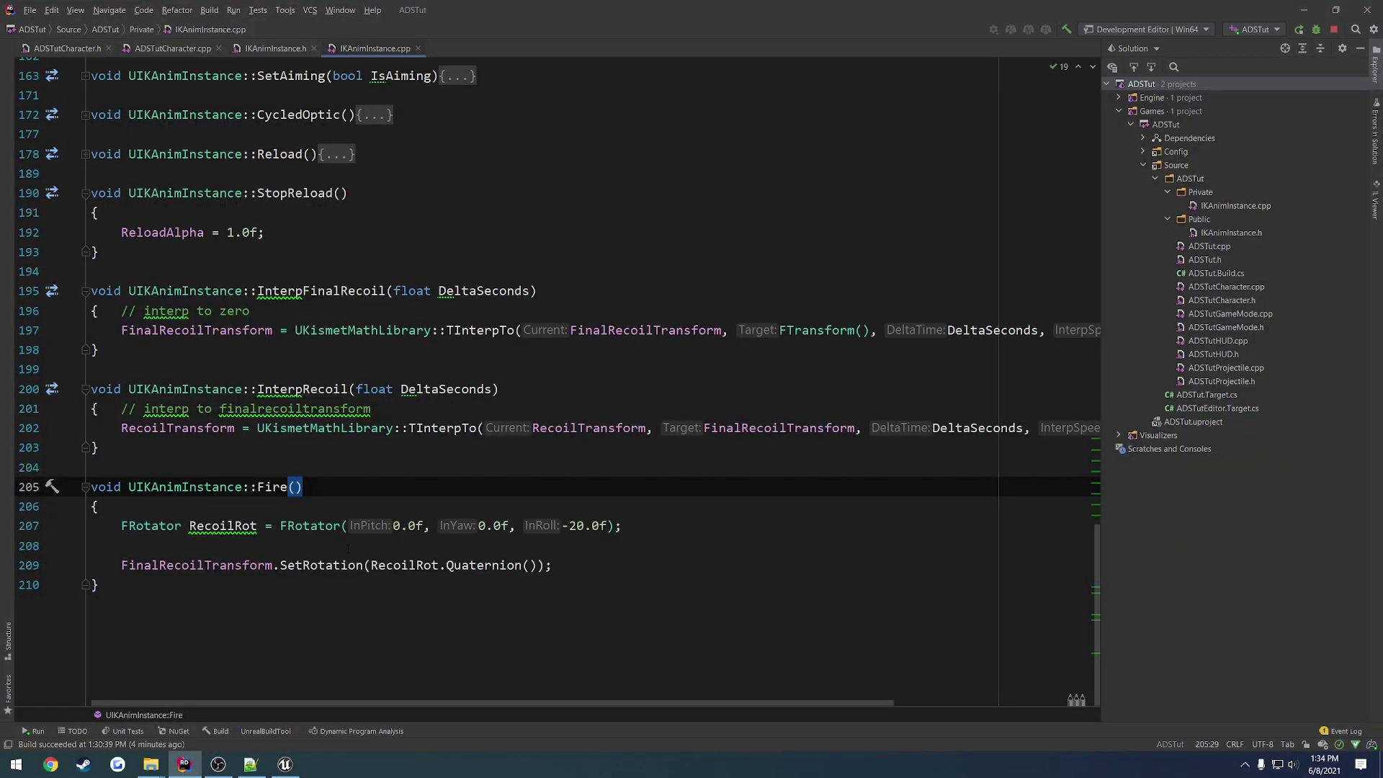
click(350, 547)
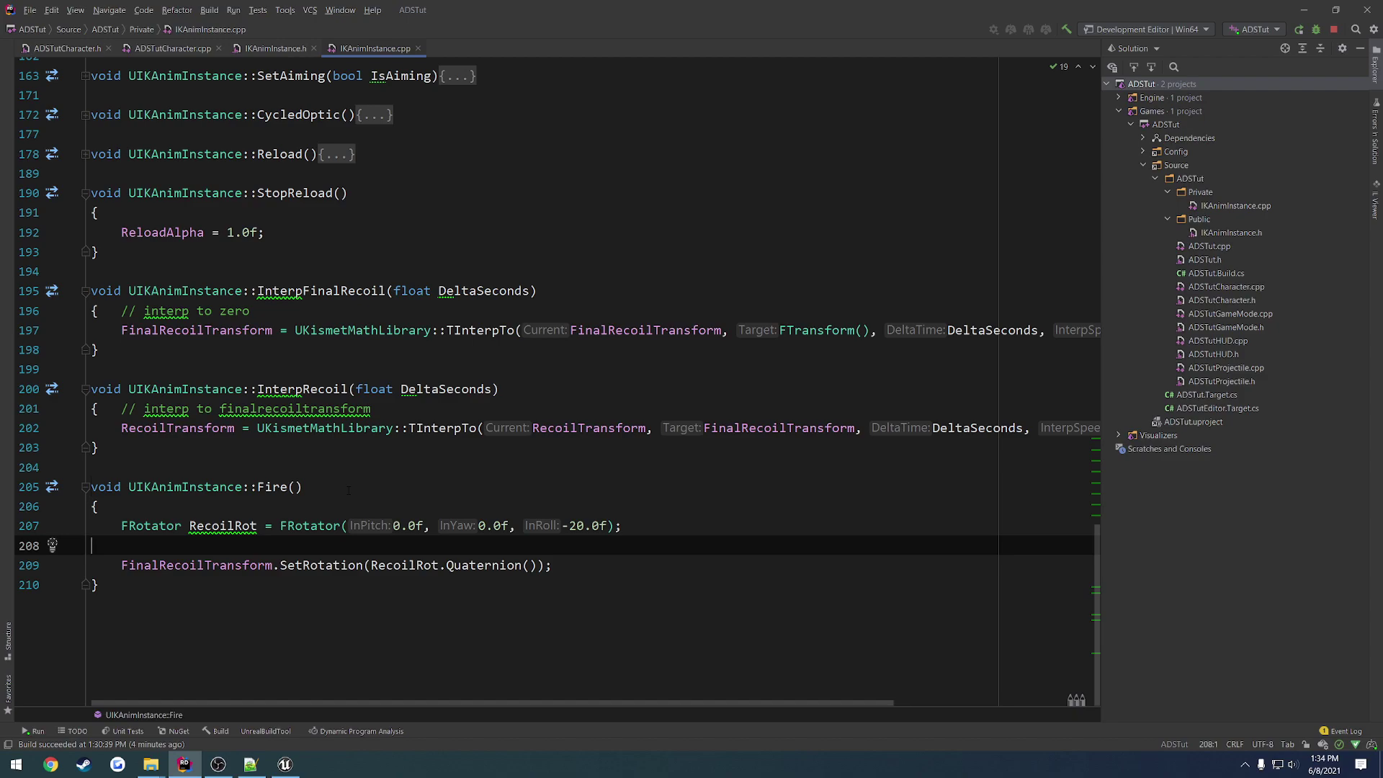
click(92, 349)
key(Return)
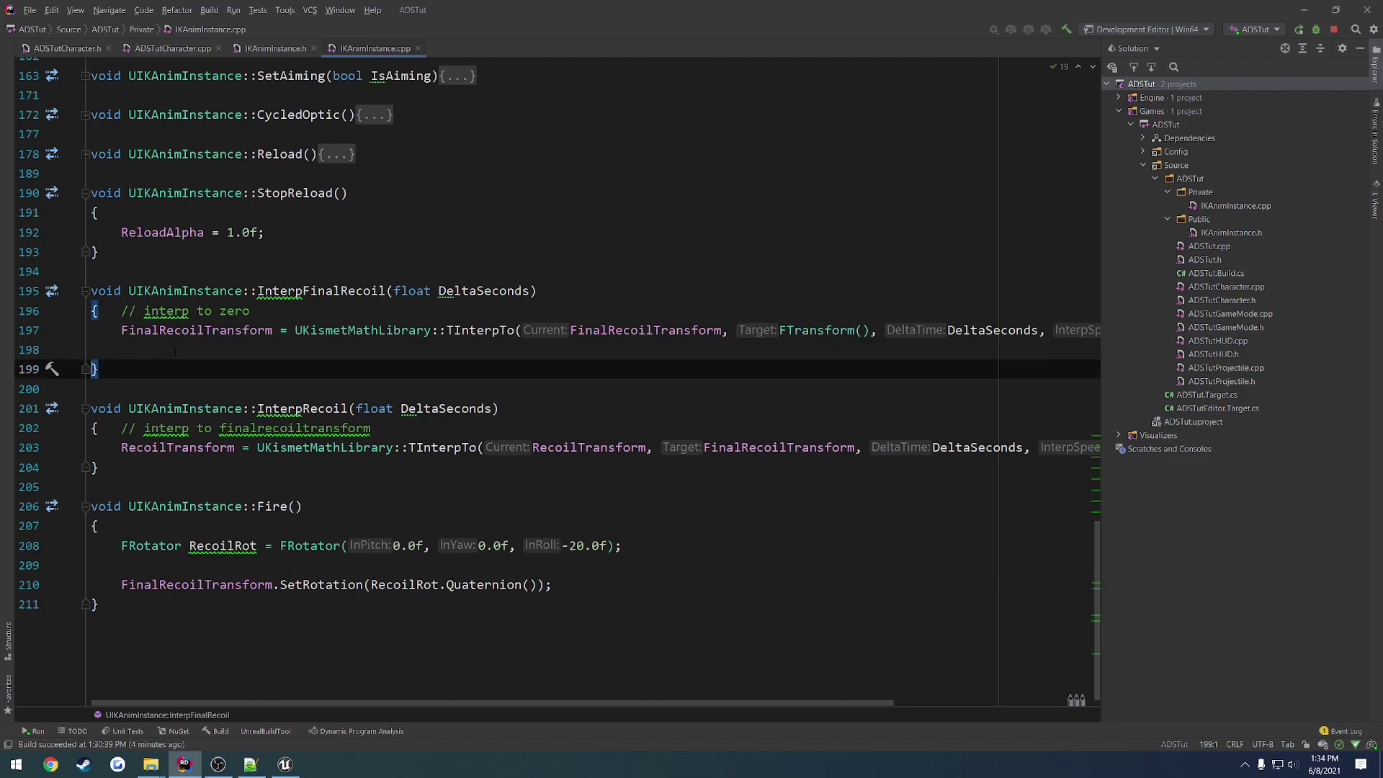
key(Up)
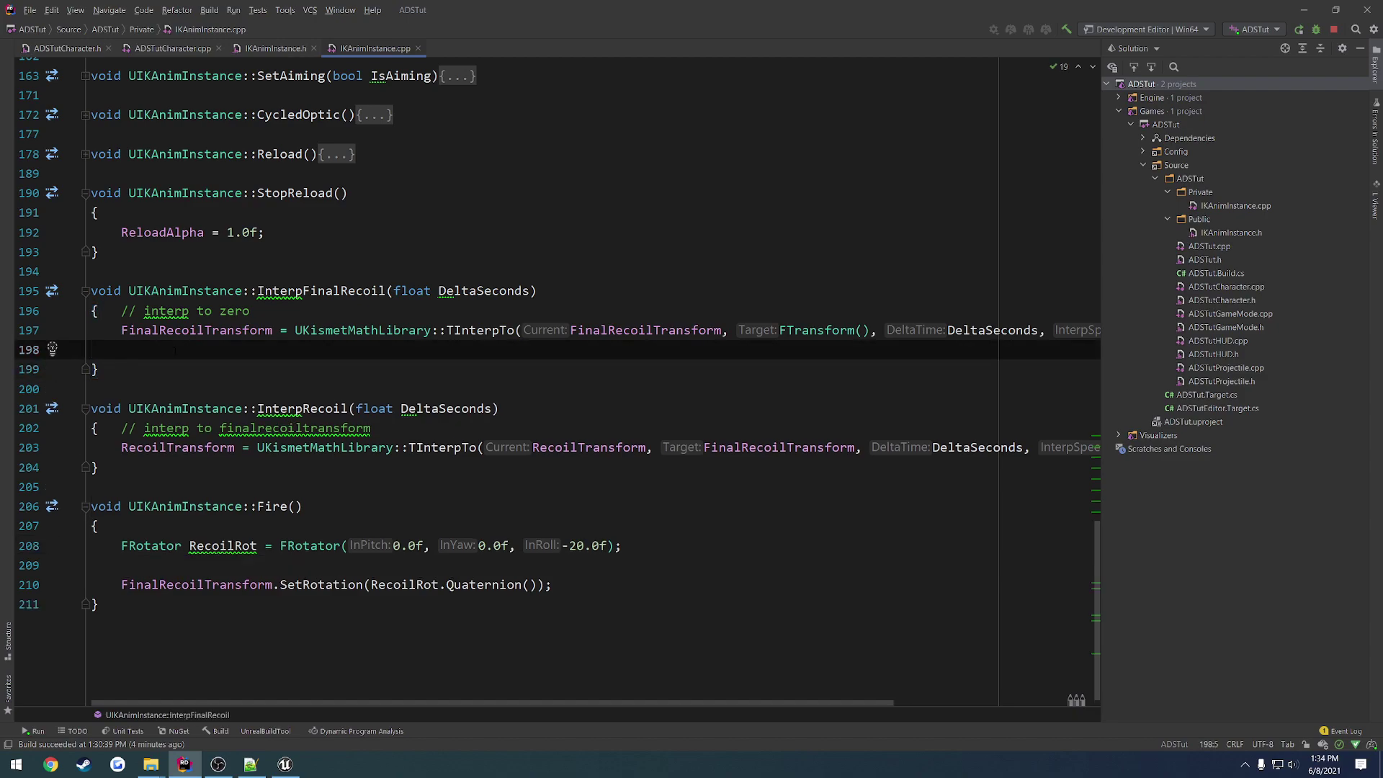
text(UE_LOG(LogTemp, Warning, TEXT("VAL: %)
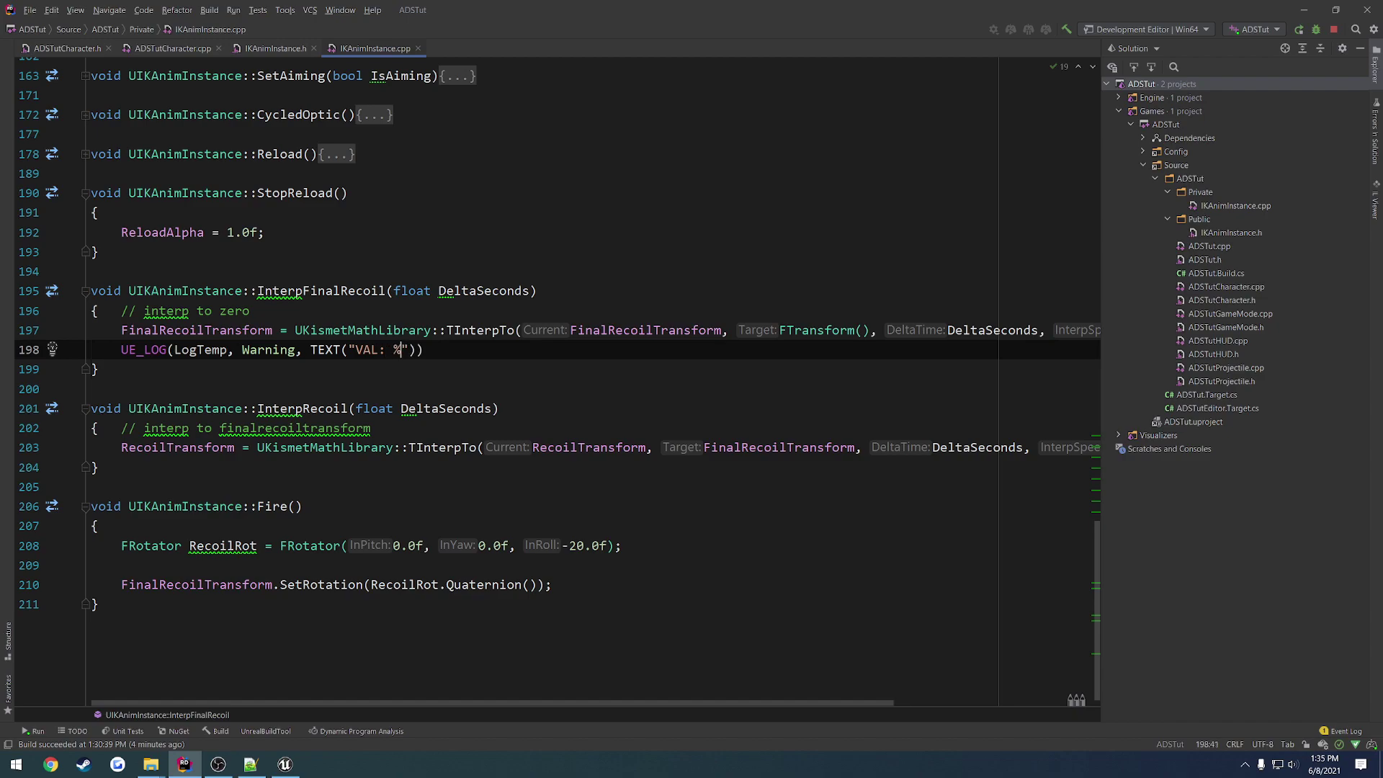
text(f"), )
text(Final)
key(Return)
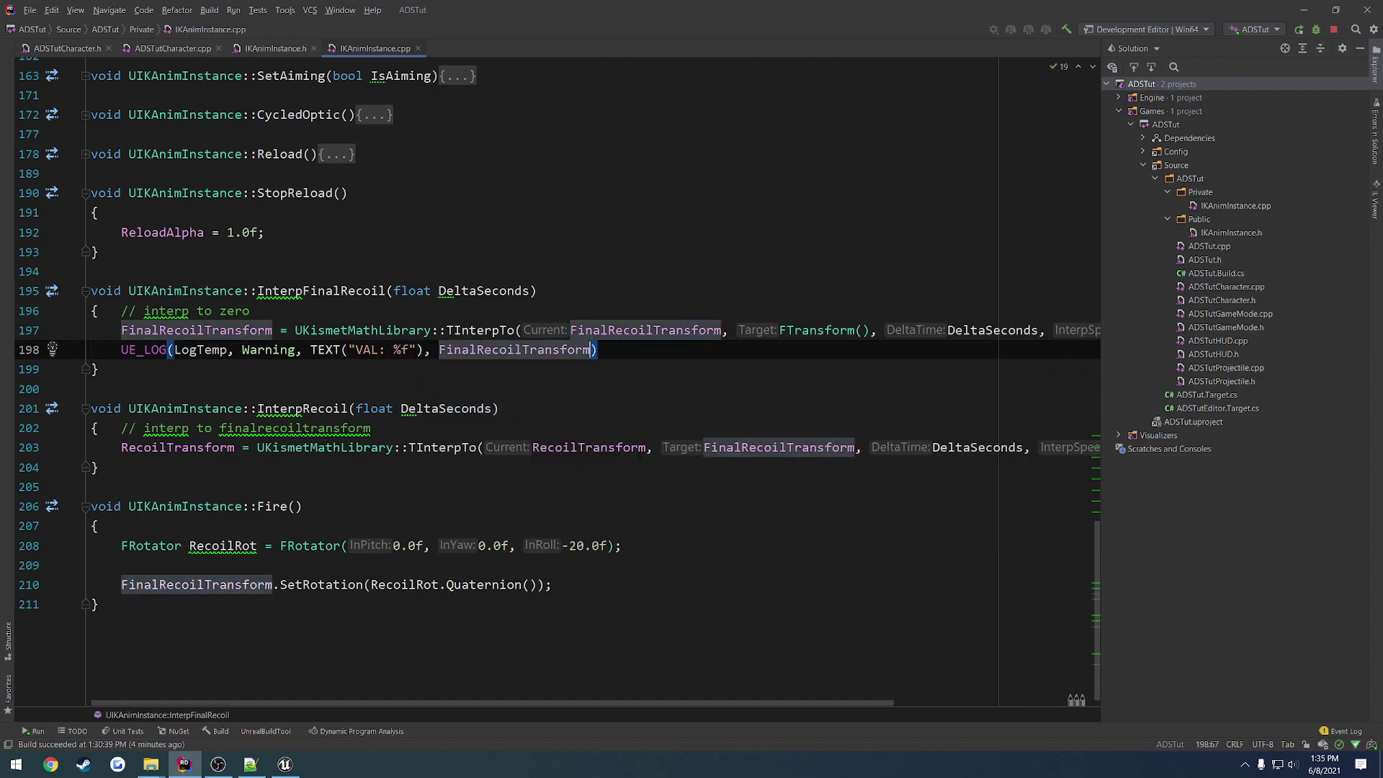
Extend the logged value to FinalRecoilTransform.GetRotation().Rotator().Roll
text(.GetR)
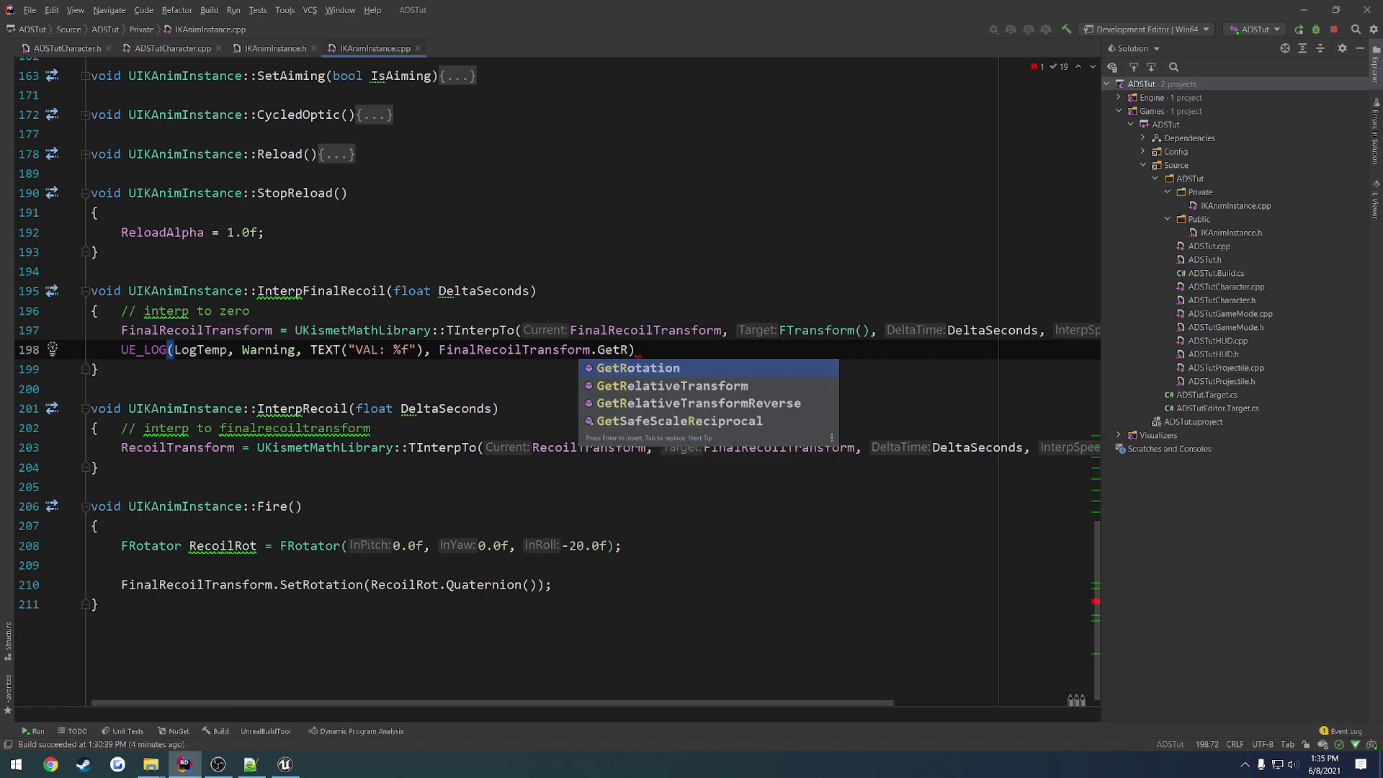
key(Return)
text(.)
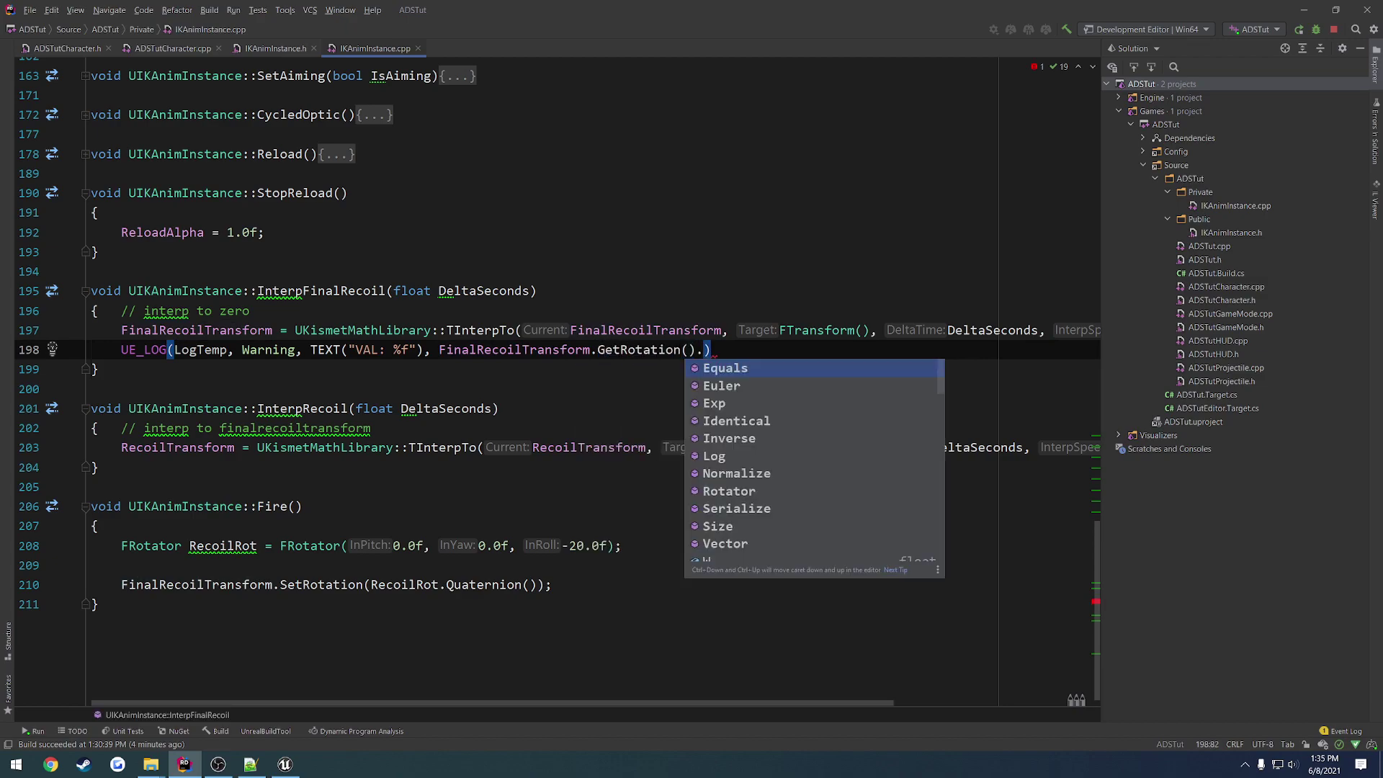
text(Rol)
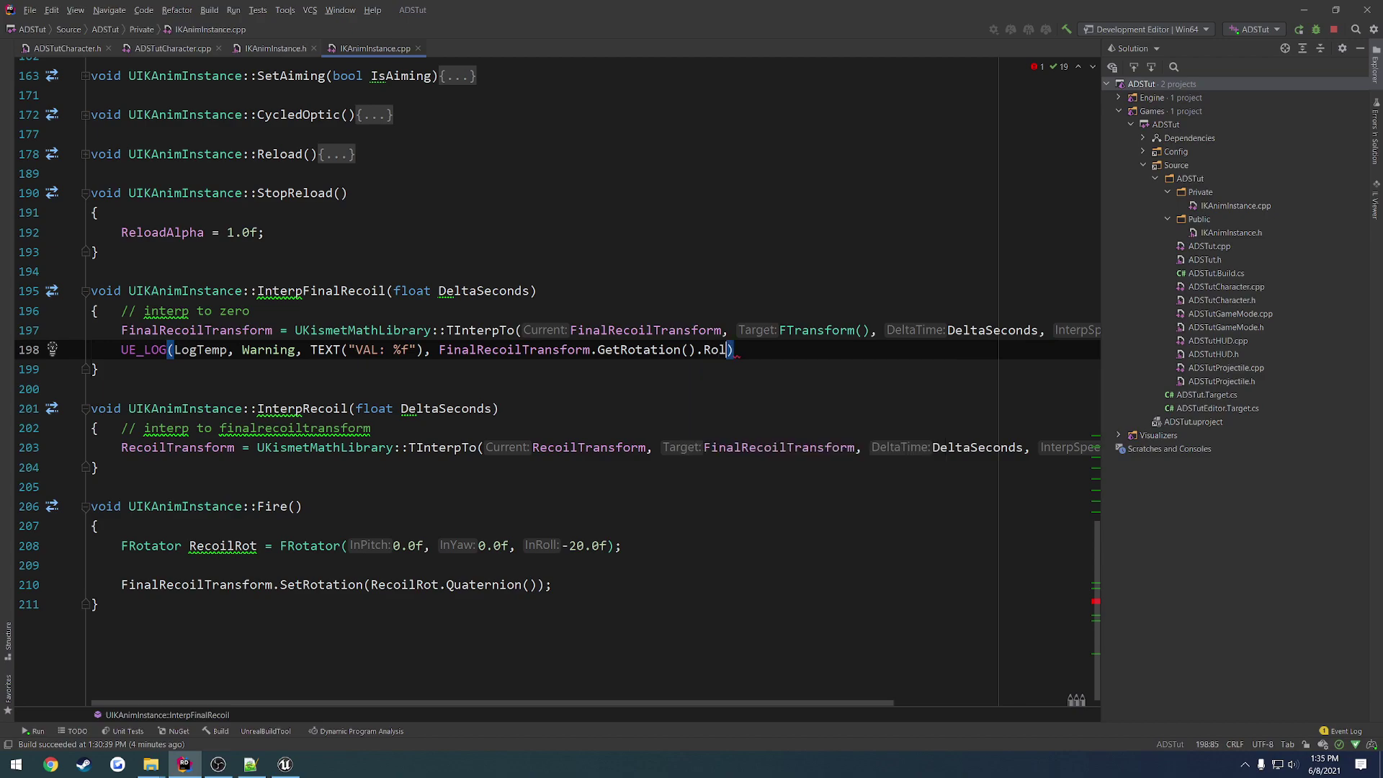
key(BackSpace)
key(BackSpace)
key(BackSpace)
text(R)
key(Return)
text(.)
key(Return)
Close the UE_LOG line, live-compile it in Unreal and show the output log
text();)
key(alt+Tab)
key(ctrl+alt+F11)
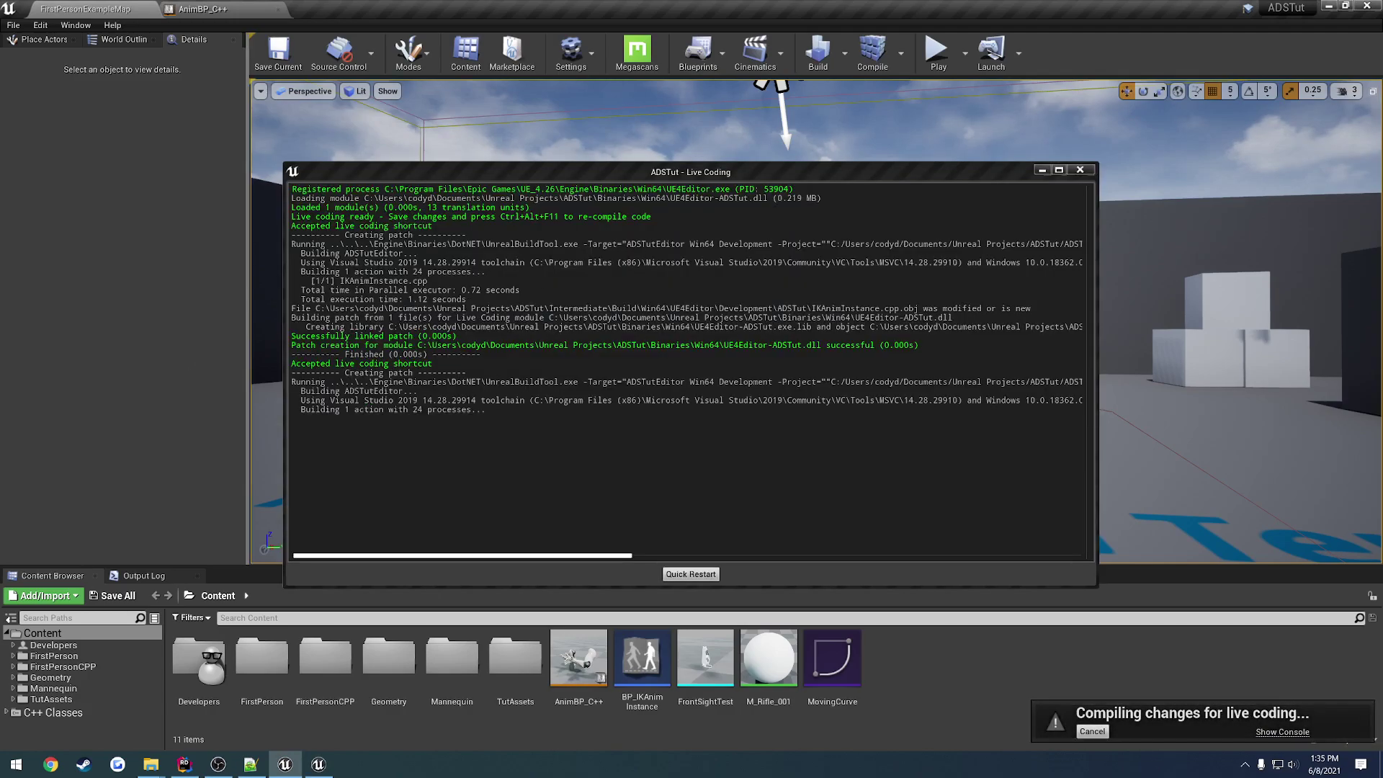
click(180, 541)
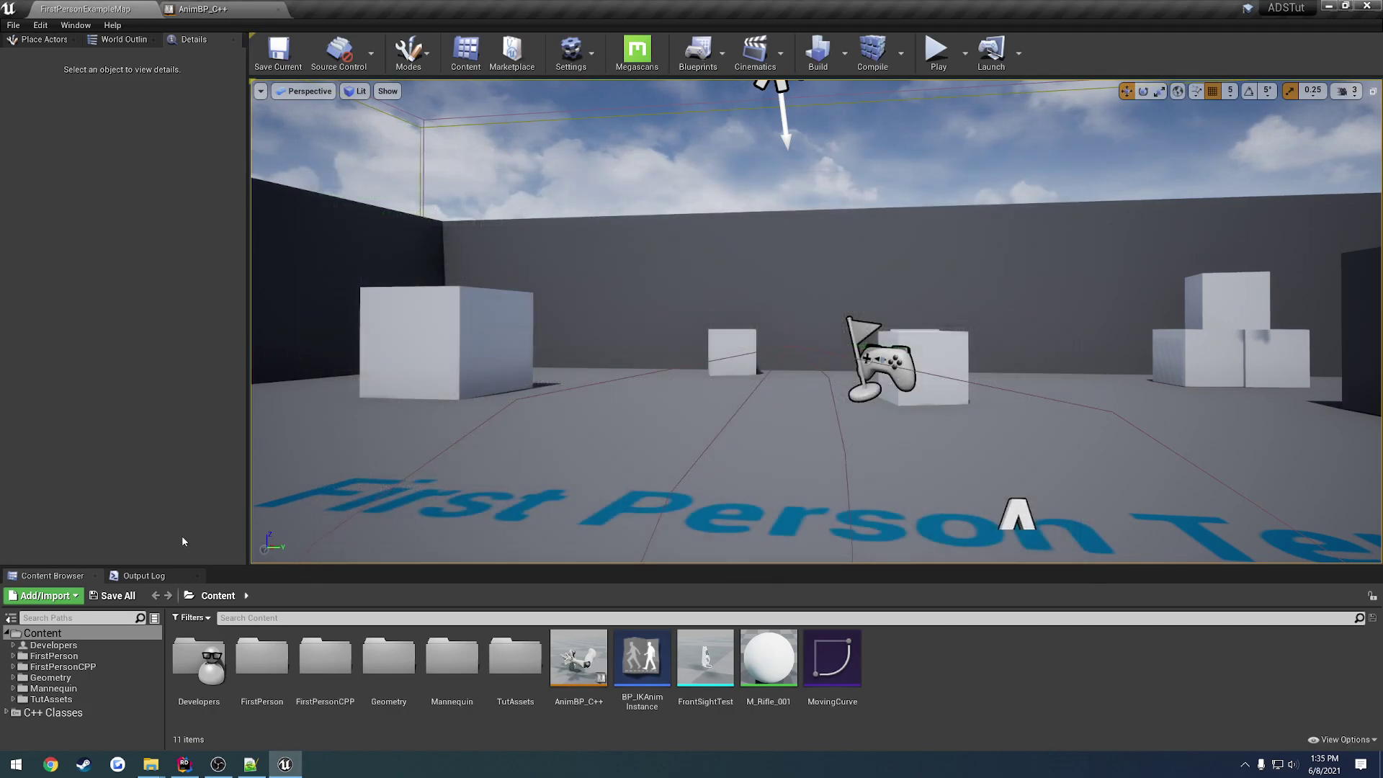
click(143, 576)
Play the level, move around briefly, then stop the session
click(936, 49)
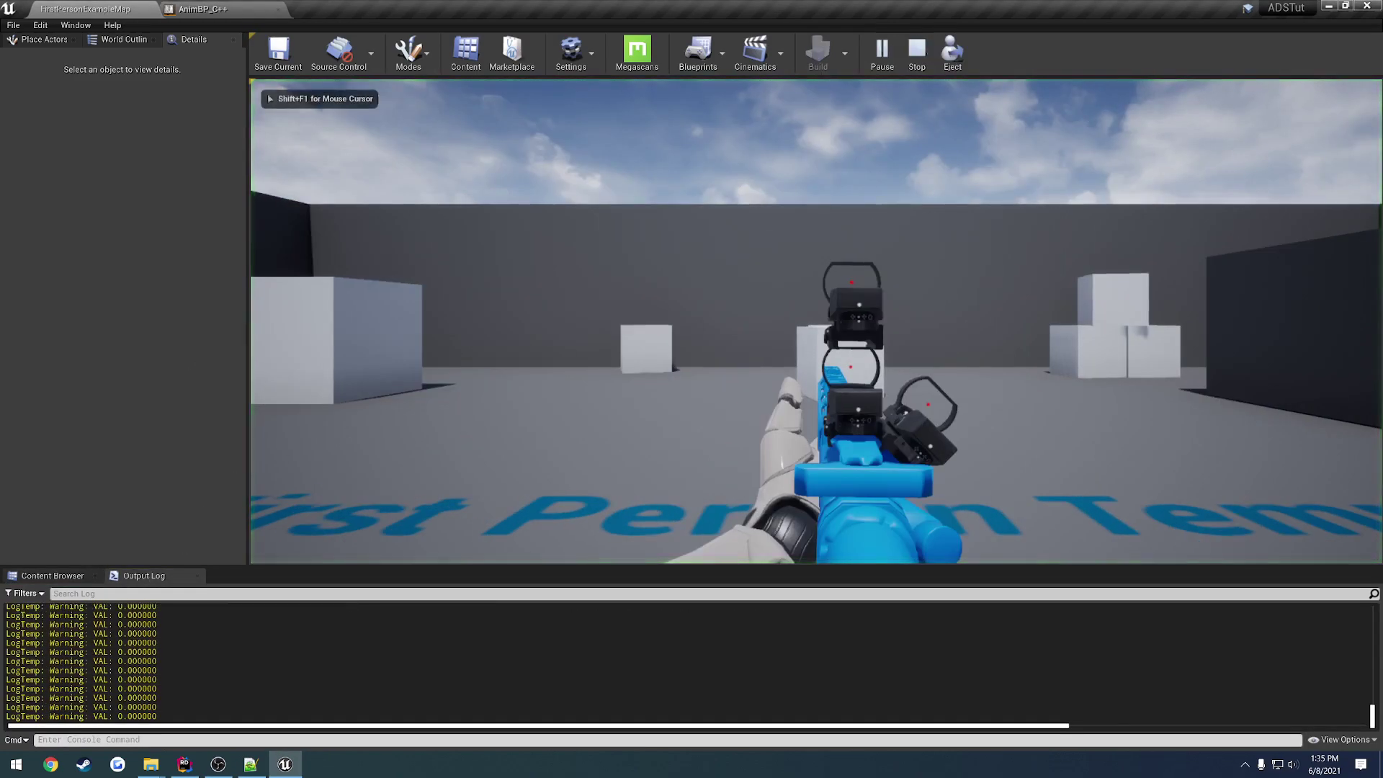
key(s)
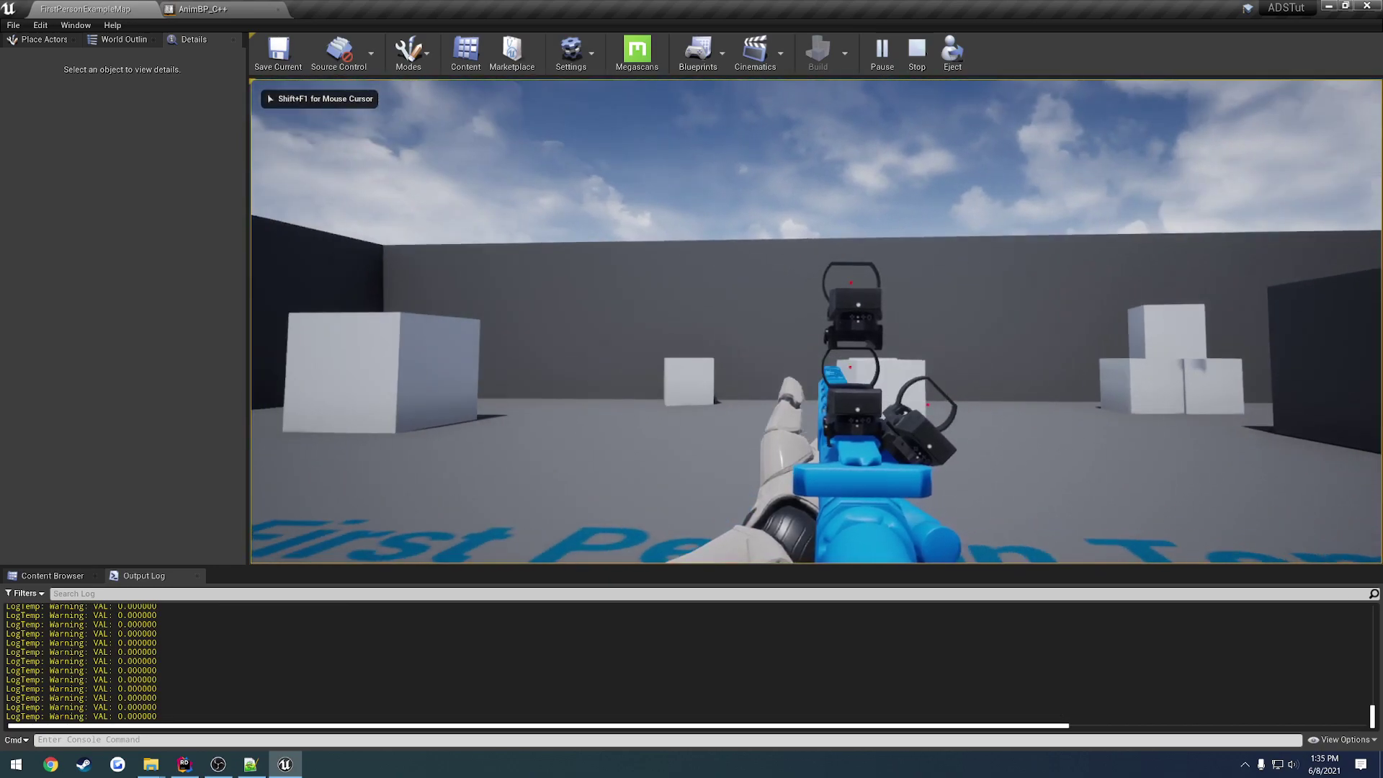
key(Escape)
In Fire(), move the FRotator assignment from line 208 onto a new line below
key(alt+Tab)
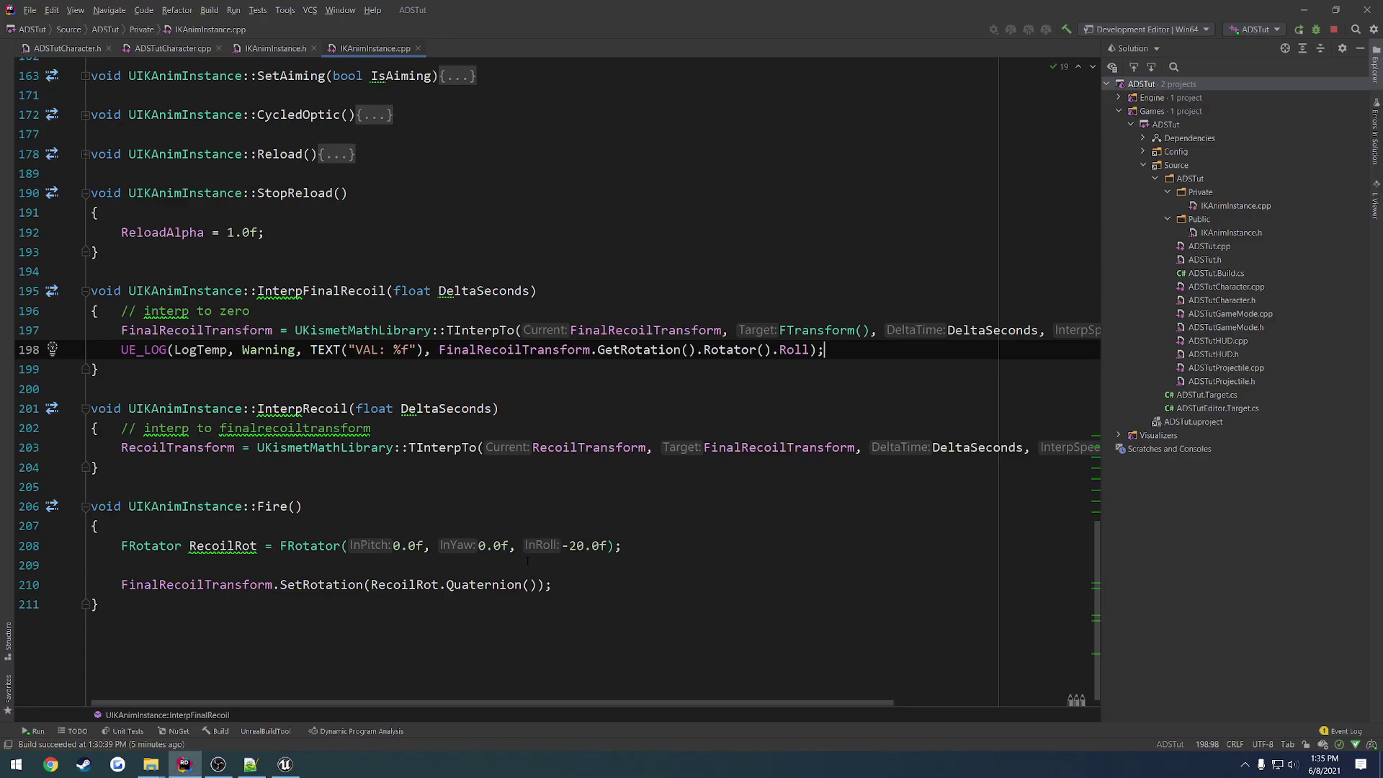
drag(555, 584, 90, 545)
click(336, 564)
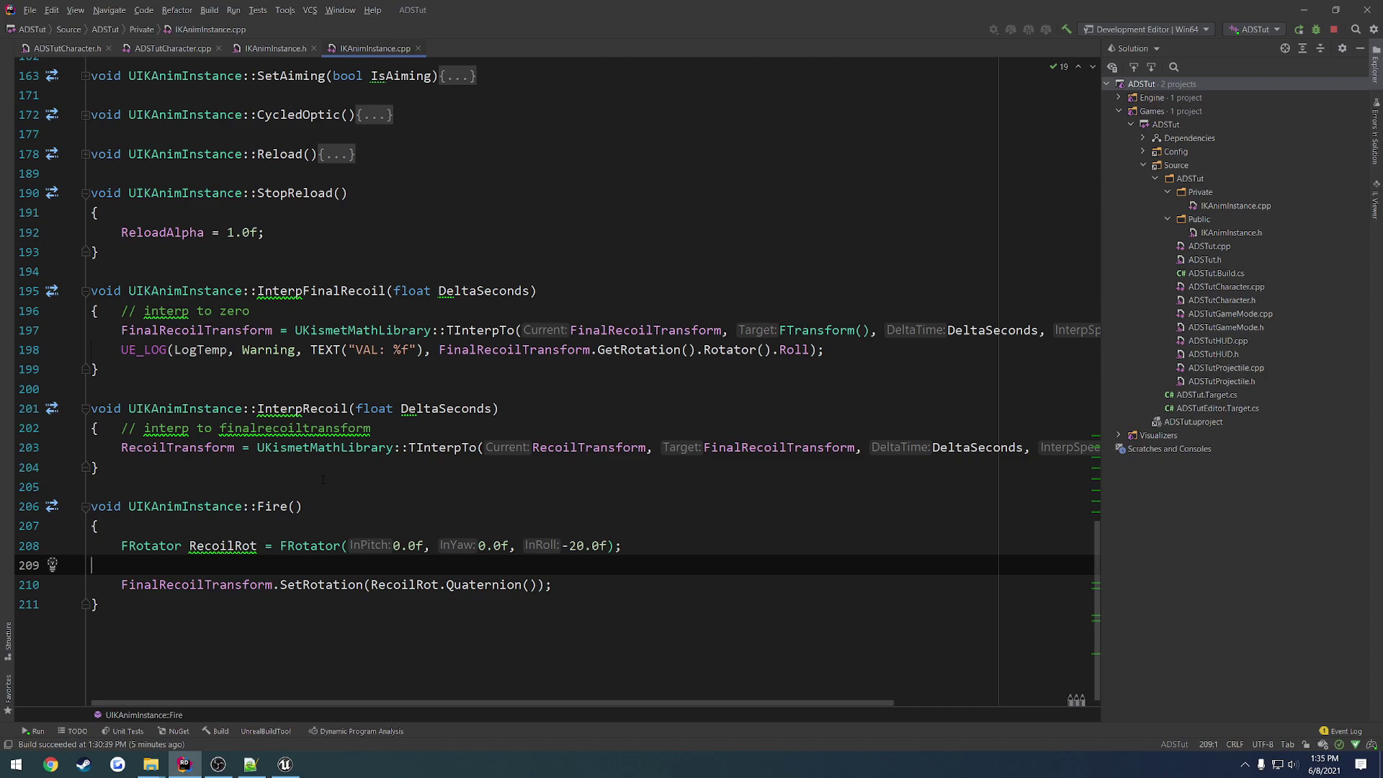
key(Down)
key(ctrl+w)
key(Up)
drag(264, 545, 671, 546)
key(ctrl+c)
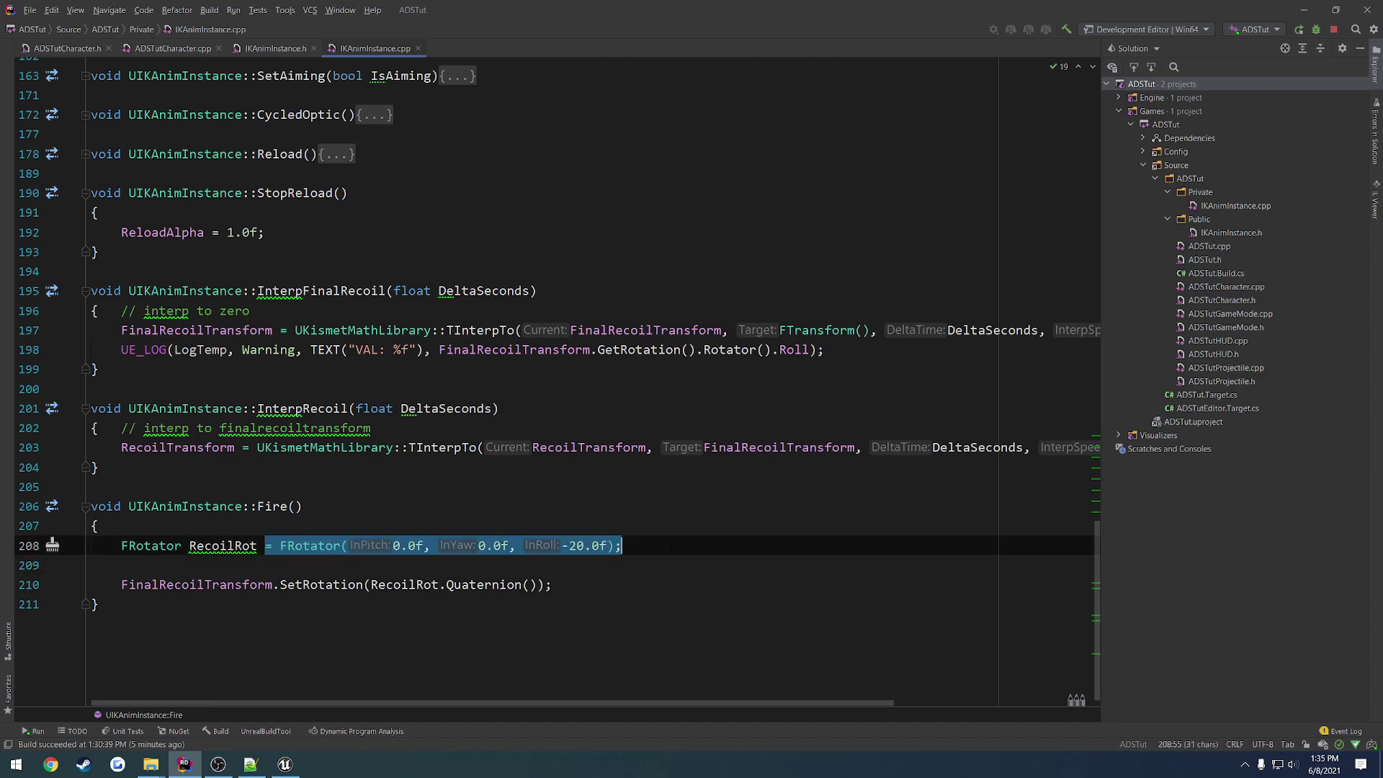
key(BackSpace)
key(Return)
key(ctrl+v)
Turn line 209 into RecoilRot += FRotator(...)
double_click(223, 545)
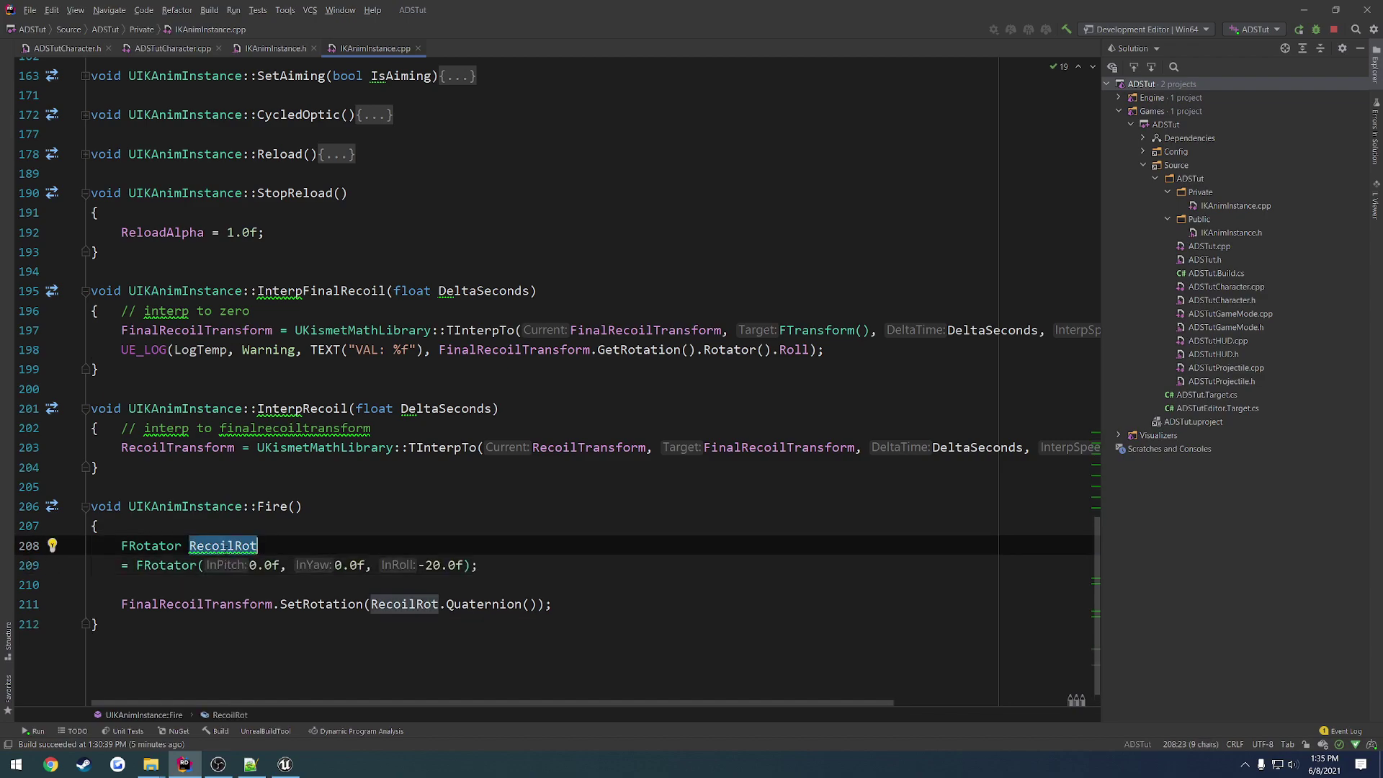
key(ctrl+c)
key(Down)
key(Home)
key(ctrl+v)
text(+)
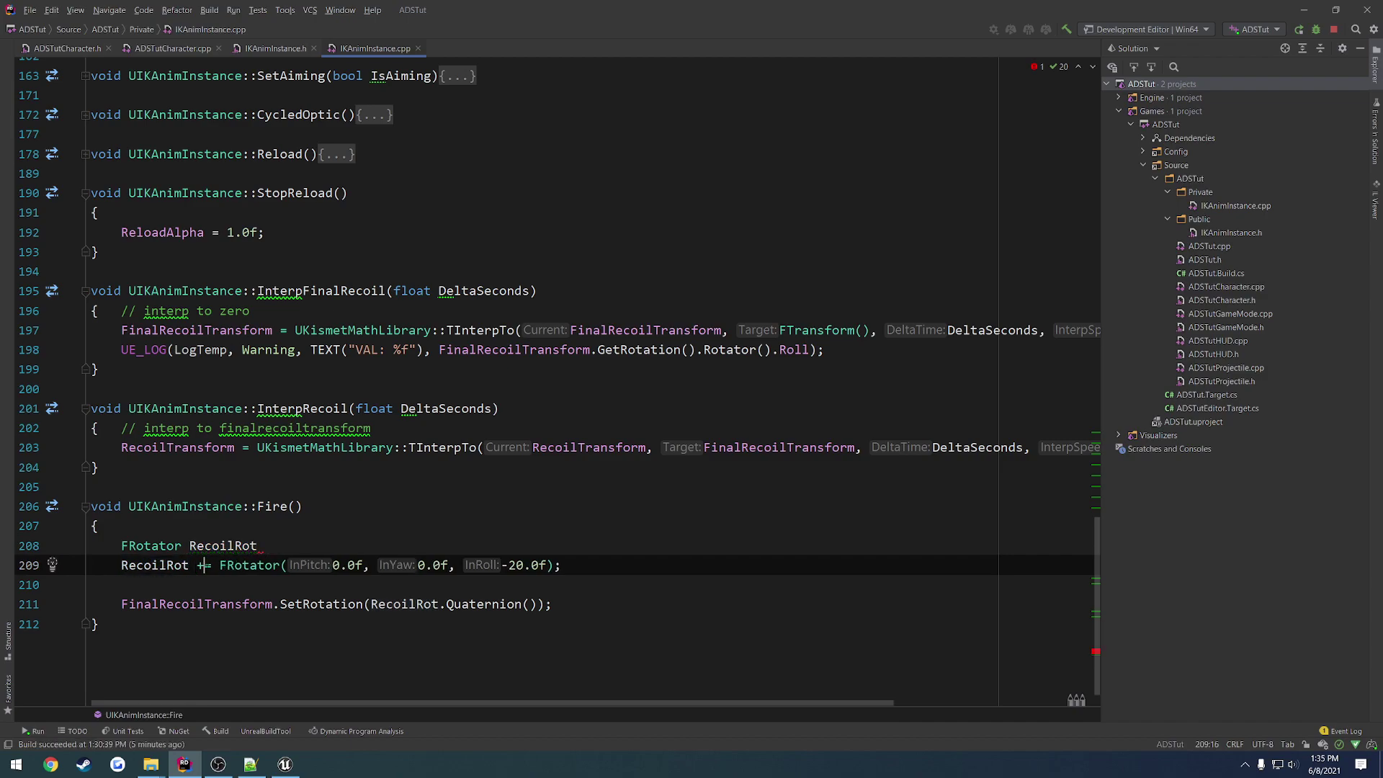
drag(220, 565, 562, 565)
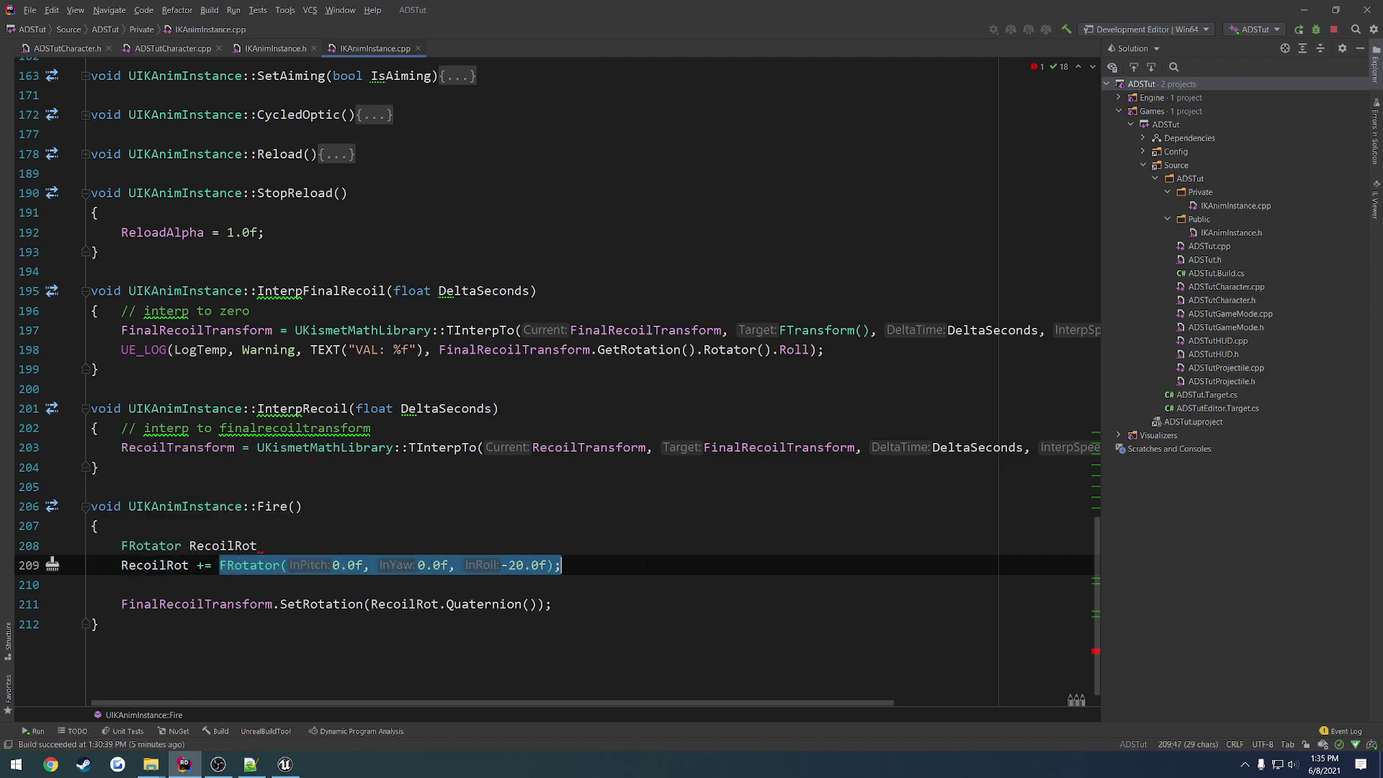
click(646, 562)
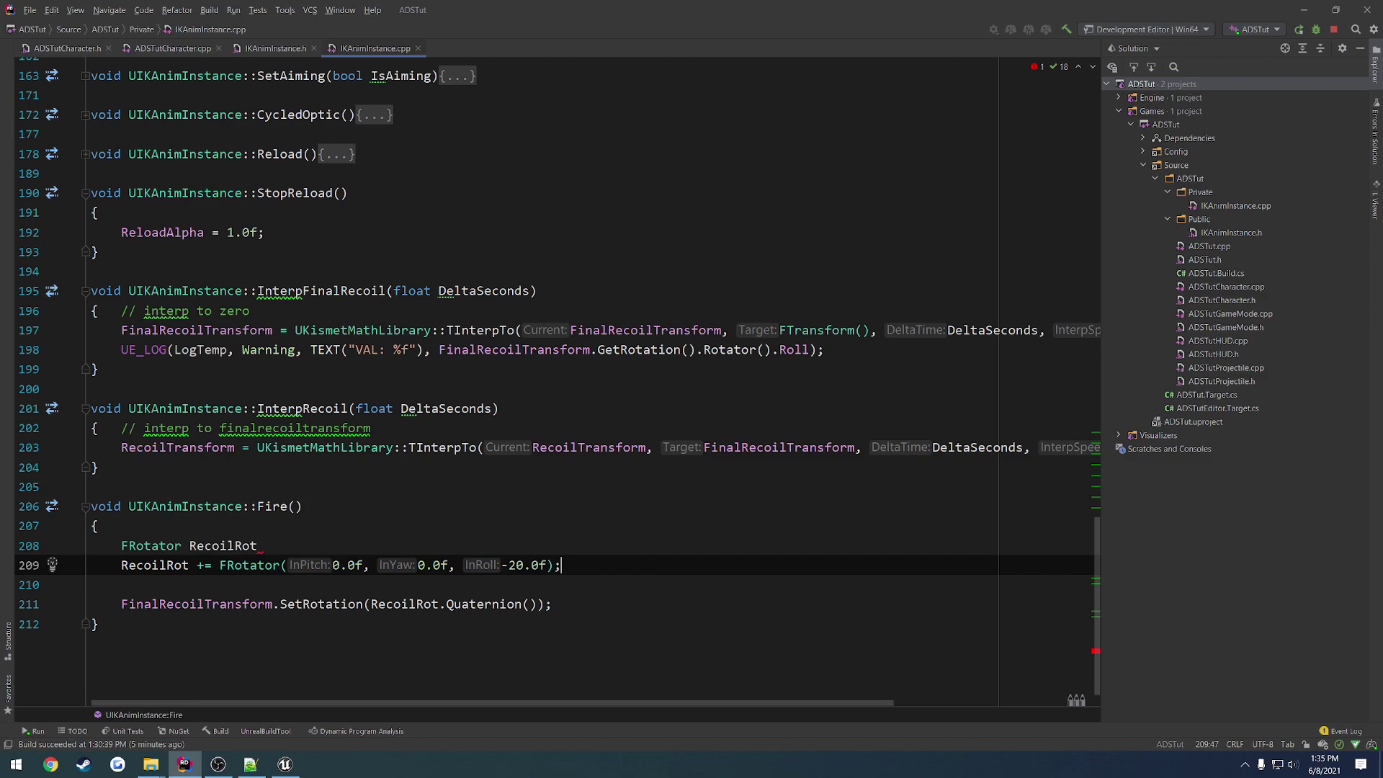
key(Down)
key(Down)
key(Up)
key(Up)
key(Up)
Initialise RecoilRot = FinalRecoilTransform.GetRotation().Rotator(); and live-compile it in Unreal
text(= )
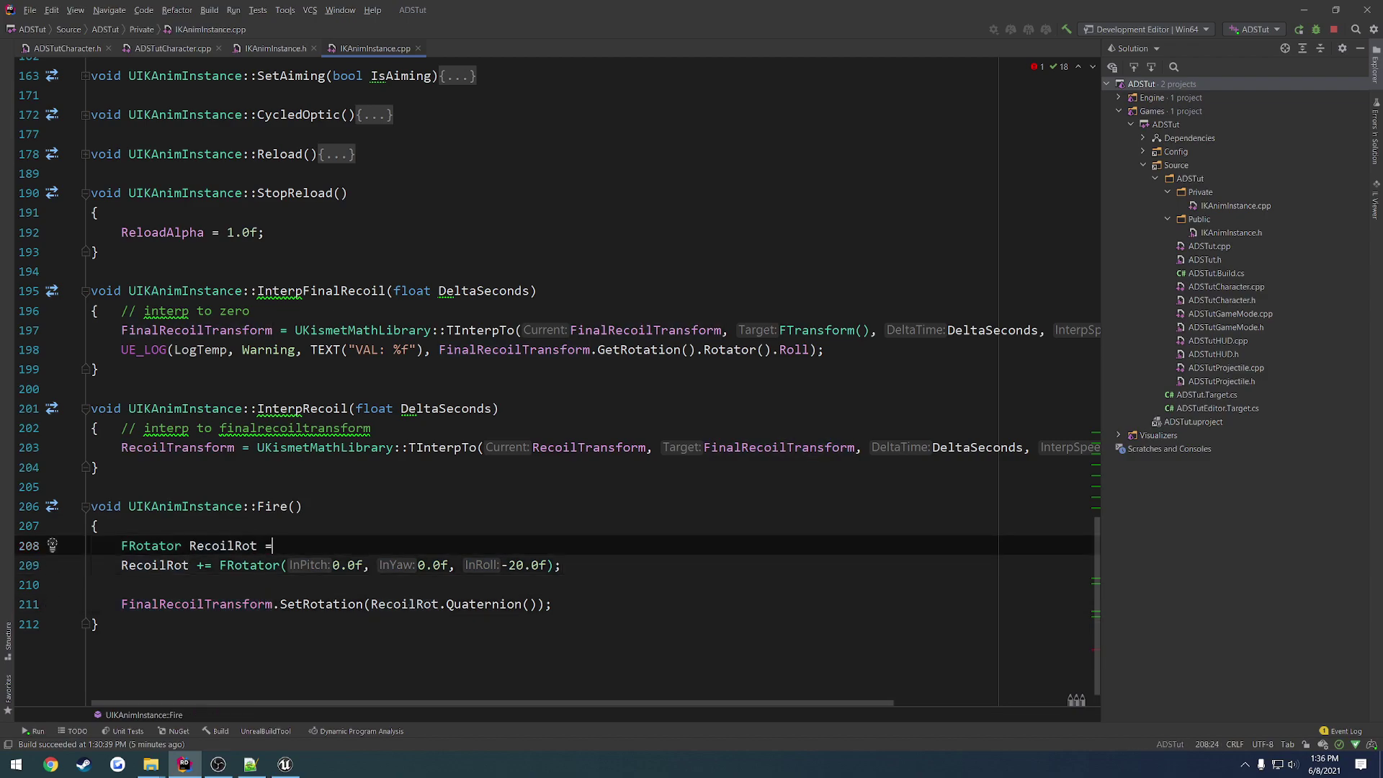
text(FinalRecoilTransform)
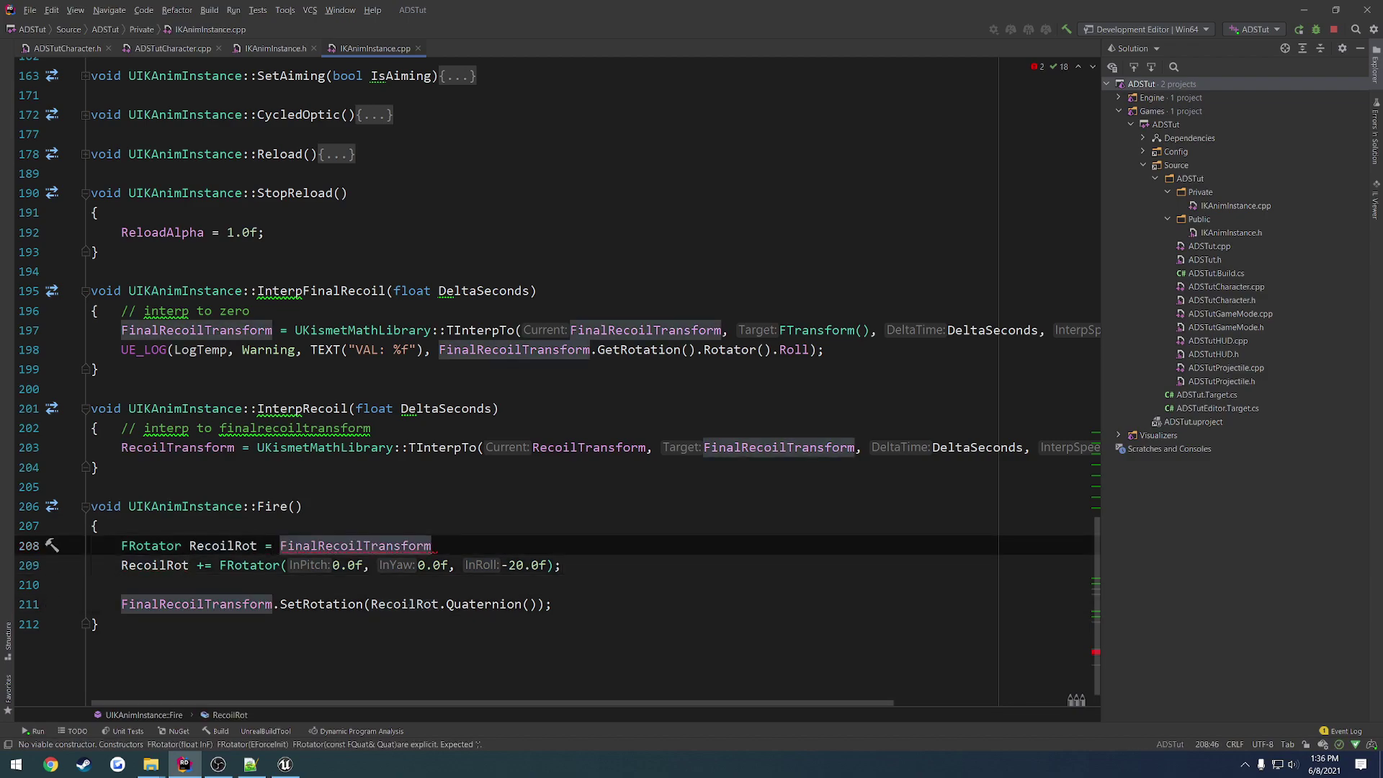
text(.GetR)
key(Return)
text(.R)
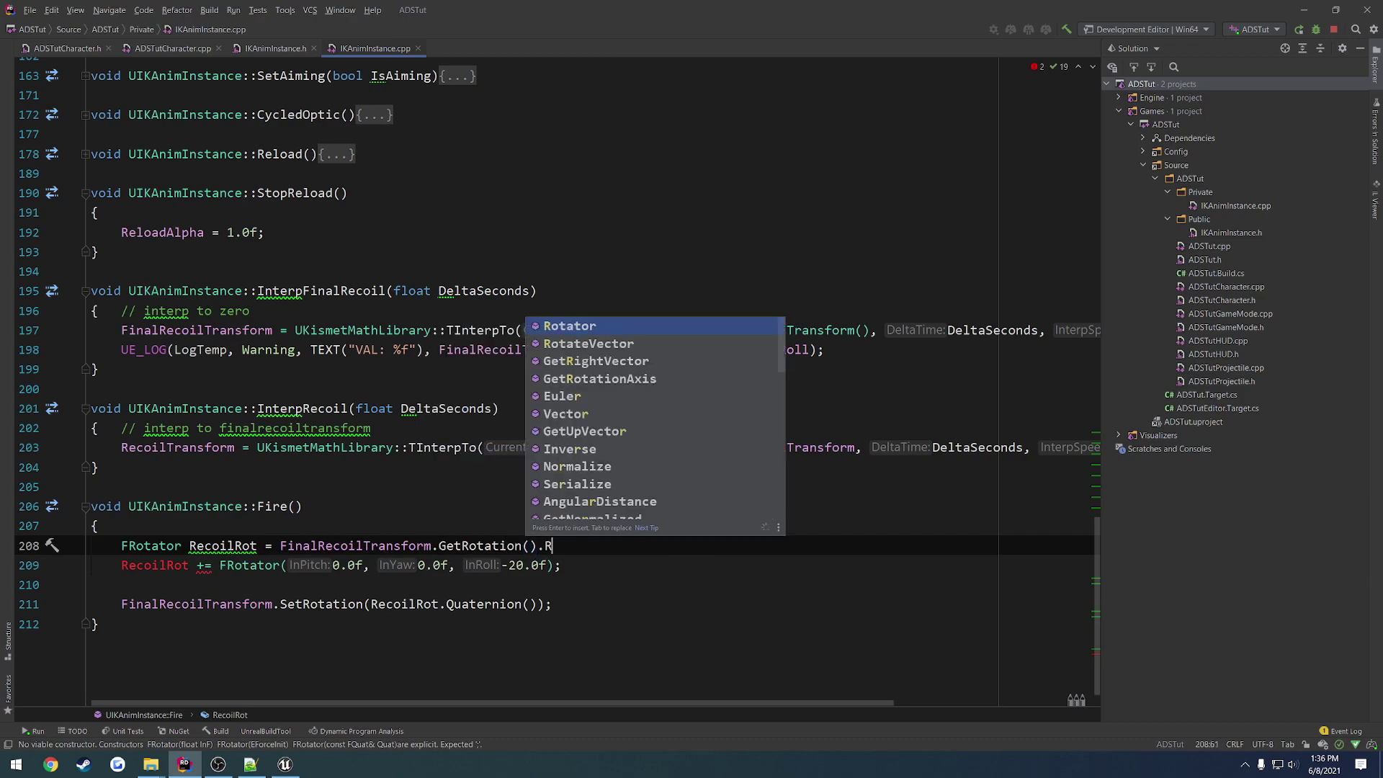
key(Return)
text(;)
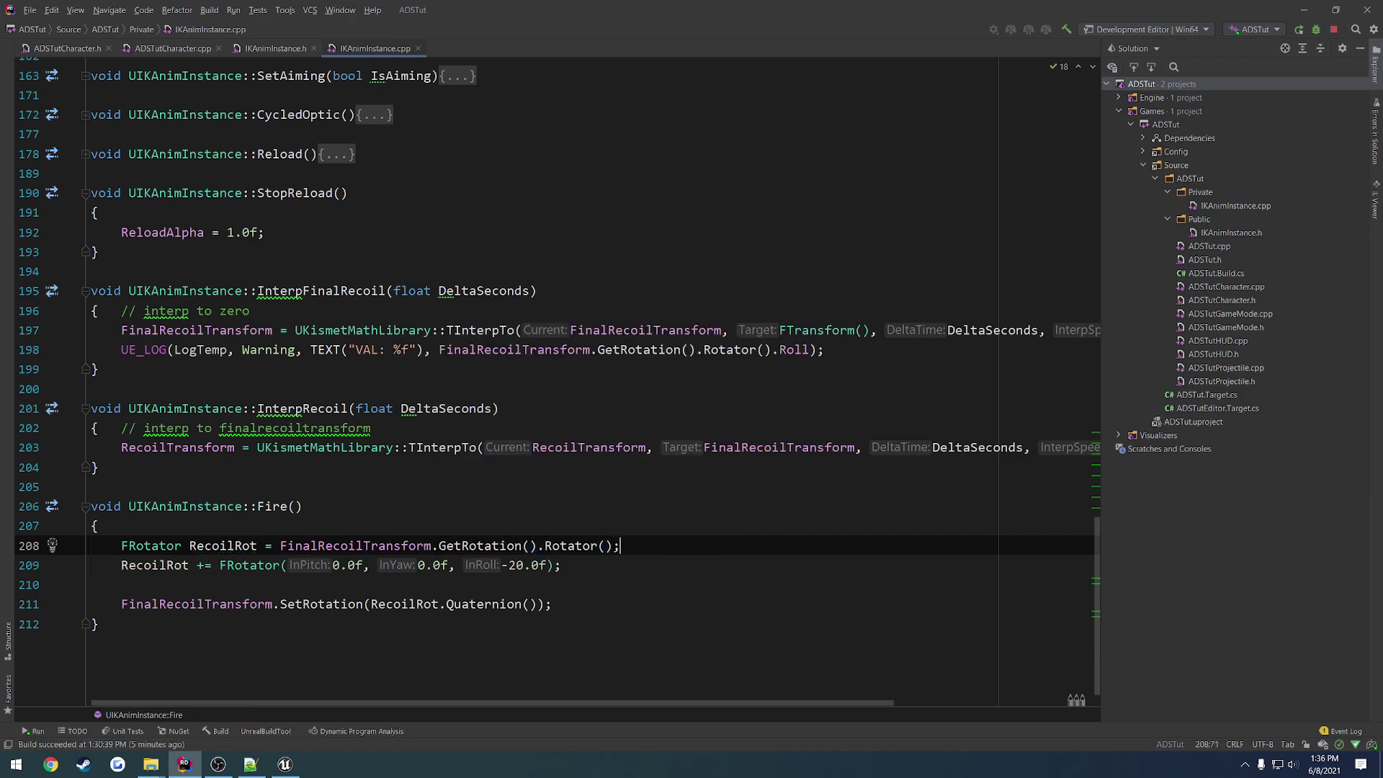
mouse_move(619, 546)
mouse_down()
mouse_move(127, 545)
mouse_move(561, 565)
mouse_up()
click(561, 565)
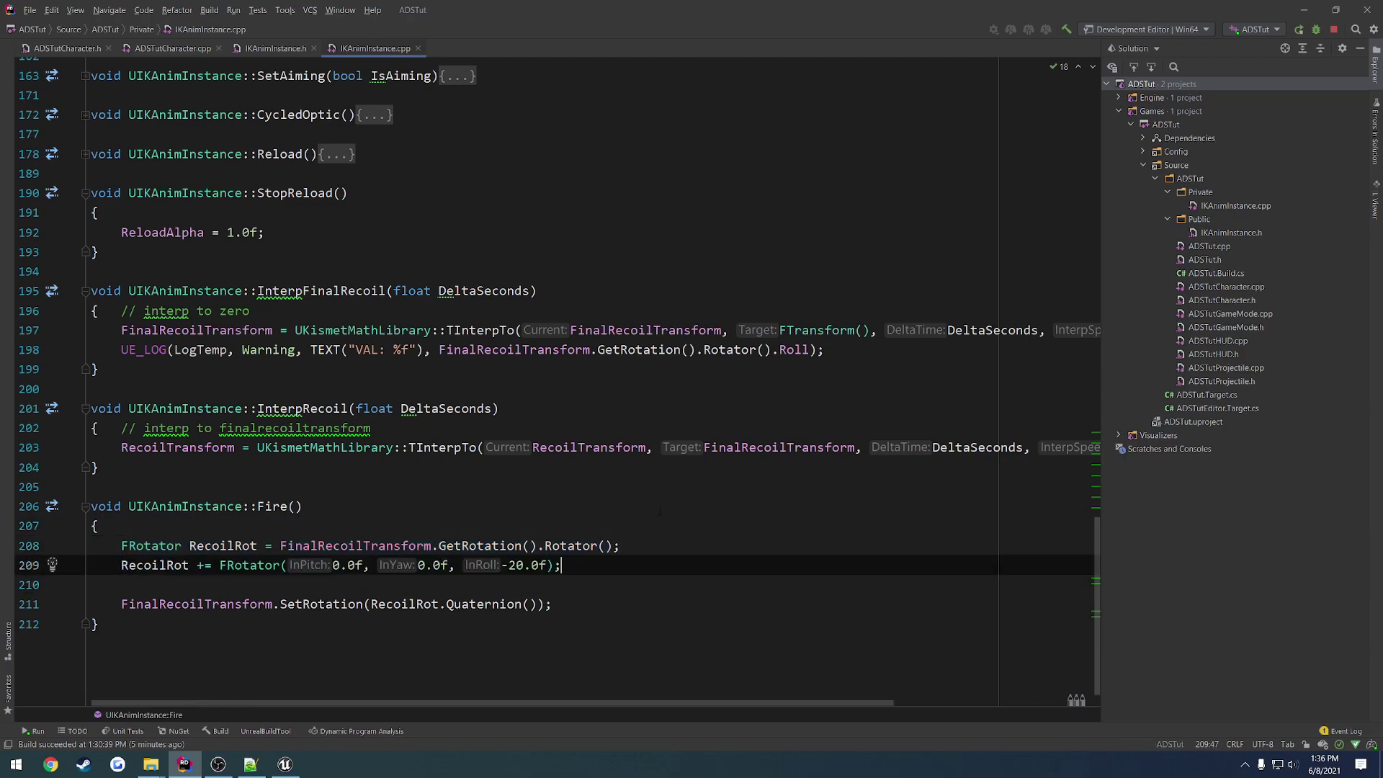
key(alt+Tab)
key(ctrl+alt+F11)
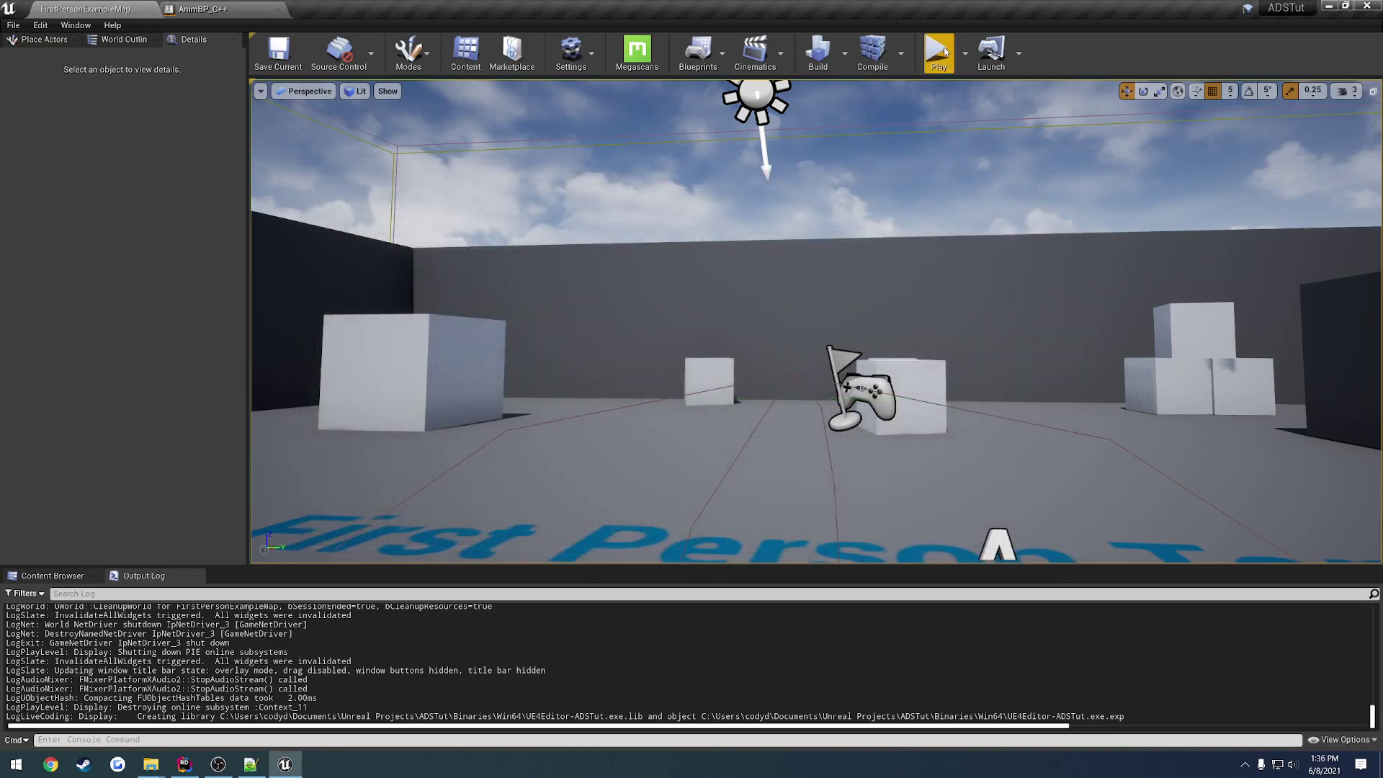
Play the level, aim down the sights and back to the hip, then stop
click(937, 52)
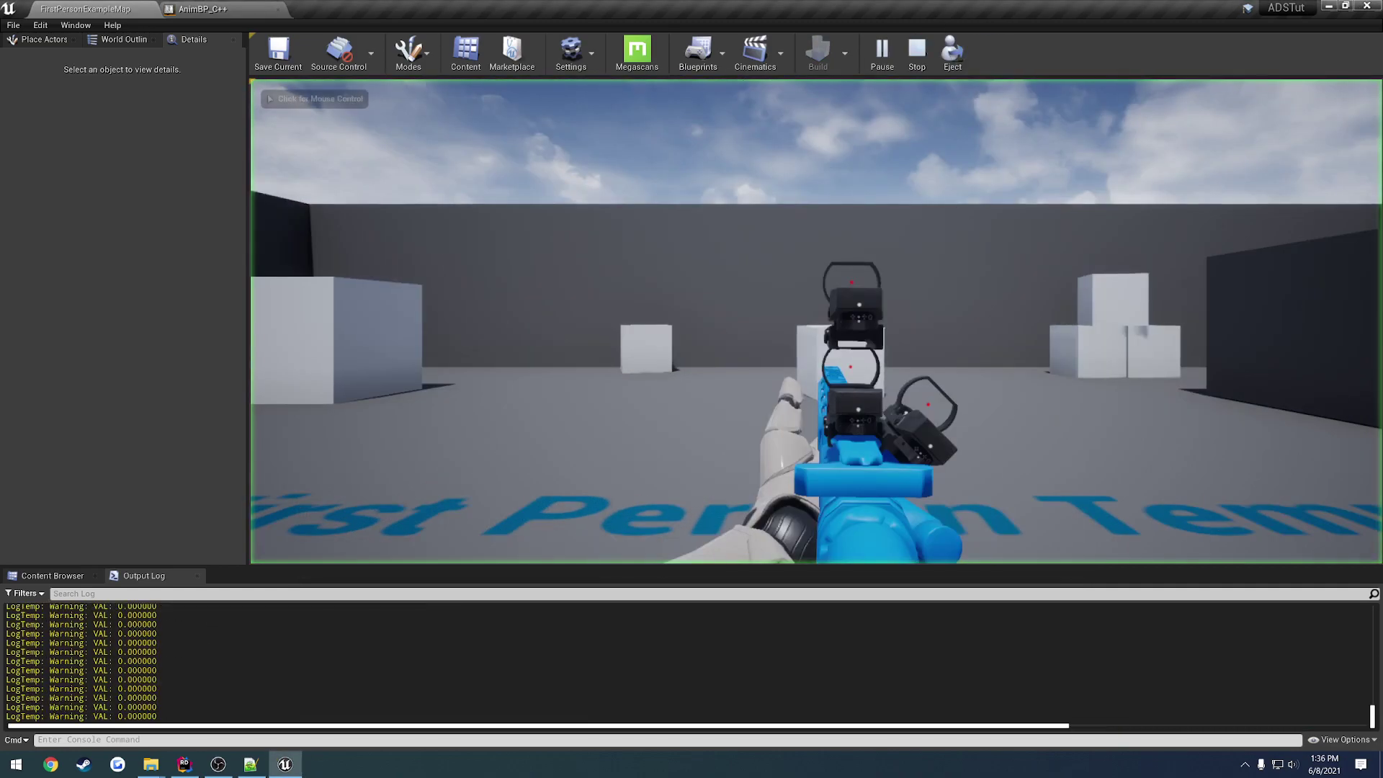
right_click(817, 320)
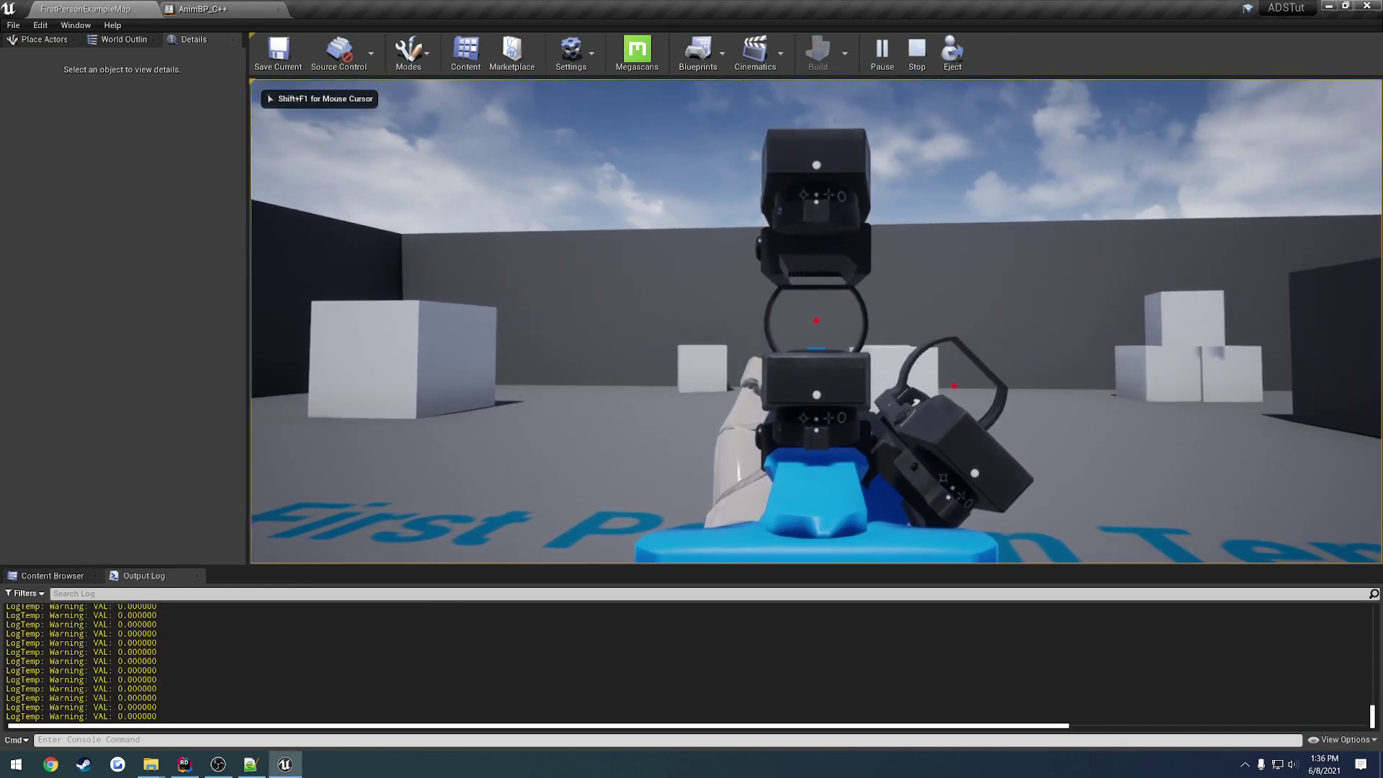
right_click(816, 320)
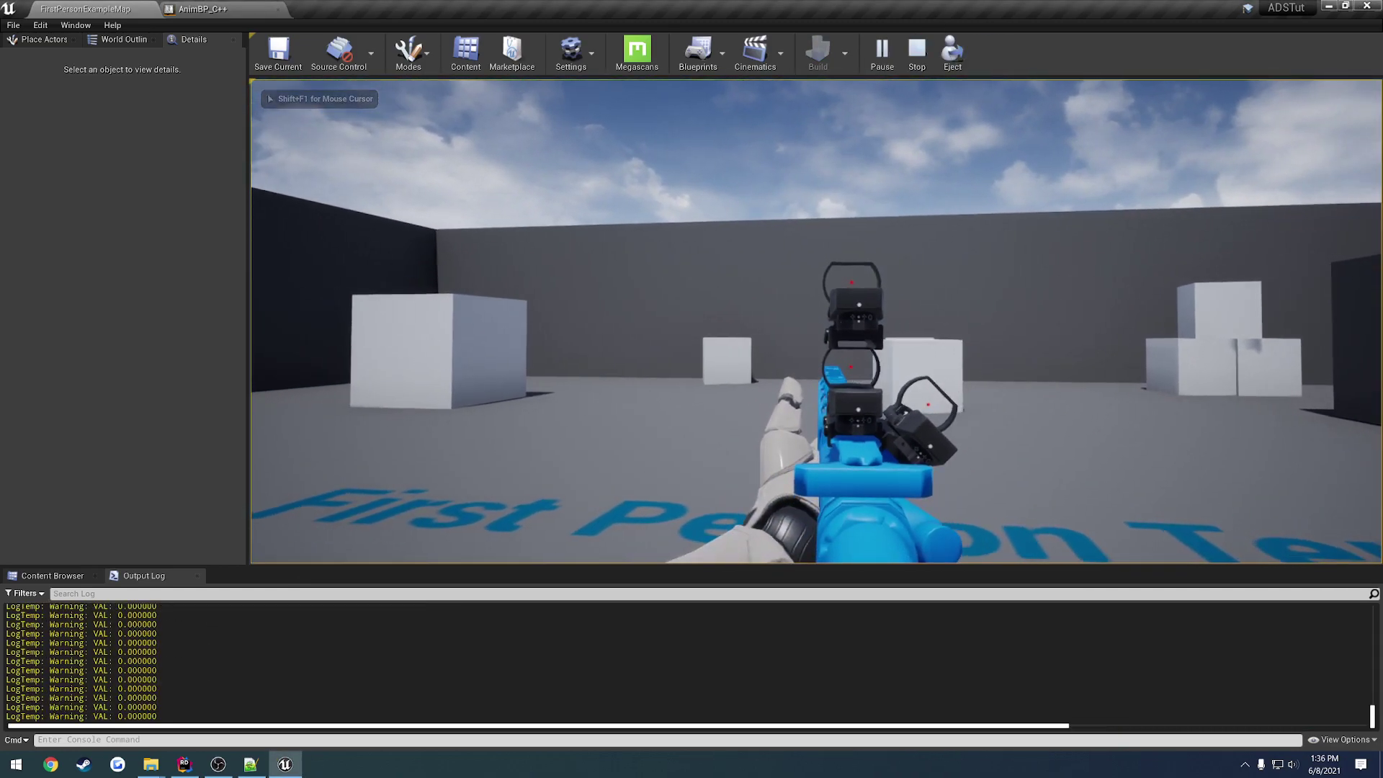
key(Escape)
Return to Rider and place the caret after InterpFinalRecoil's closing brace
click(185, 764)
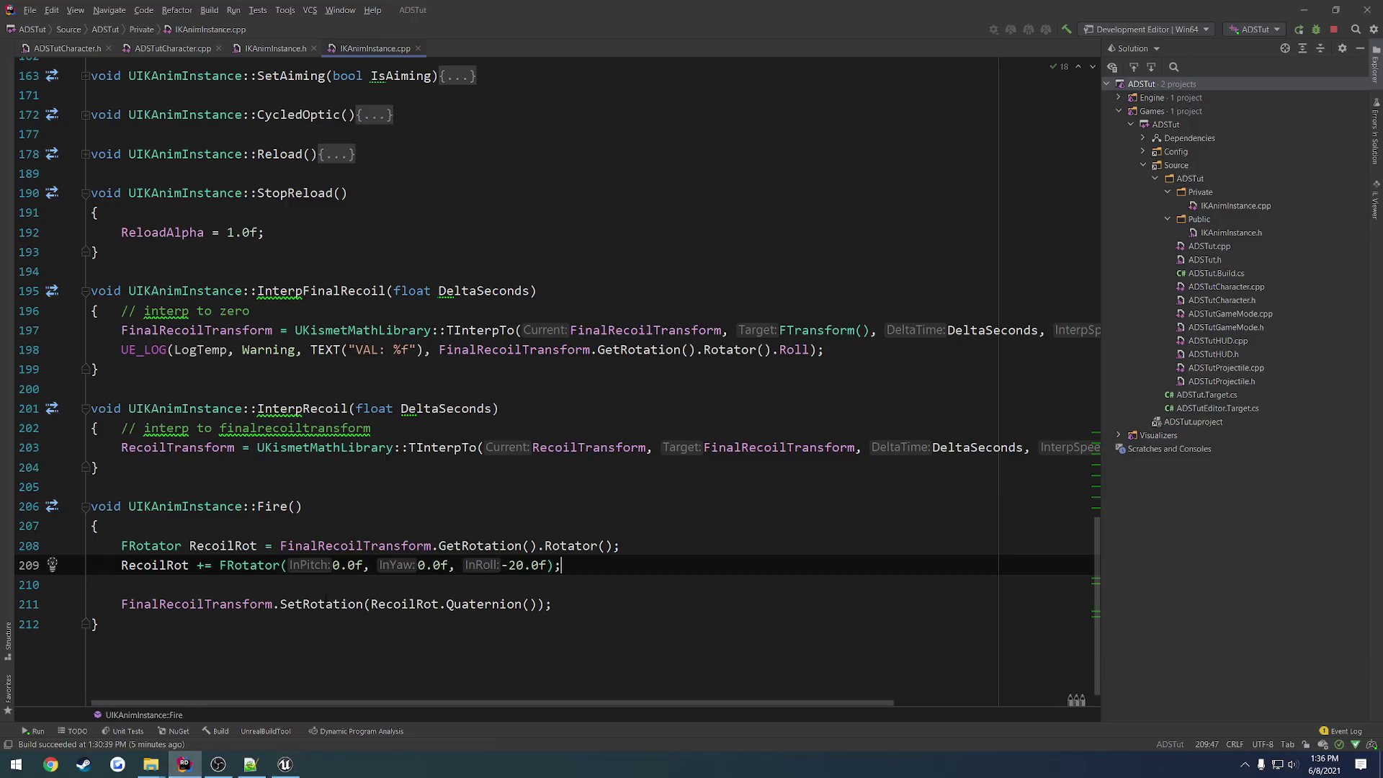
click(398, 585)
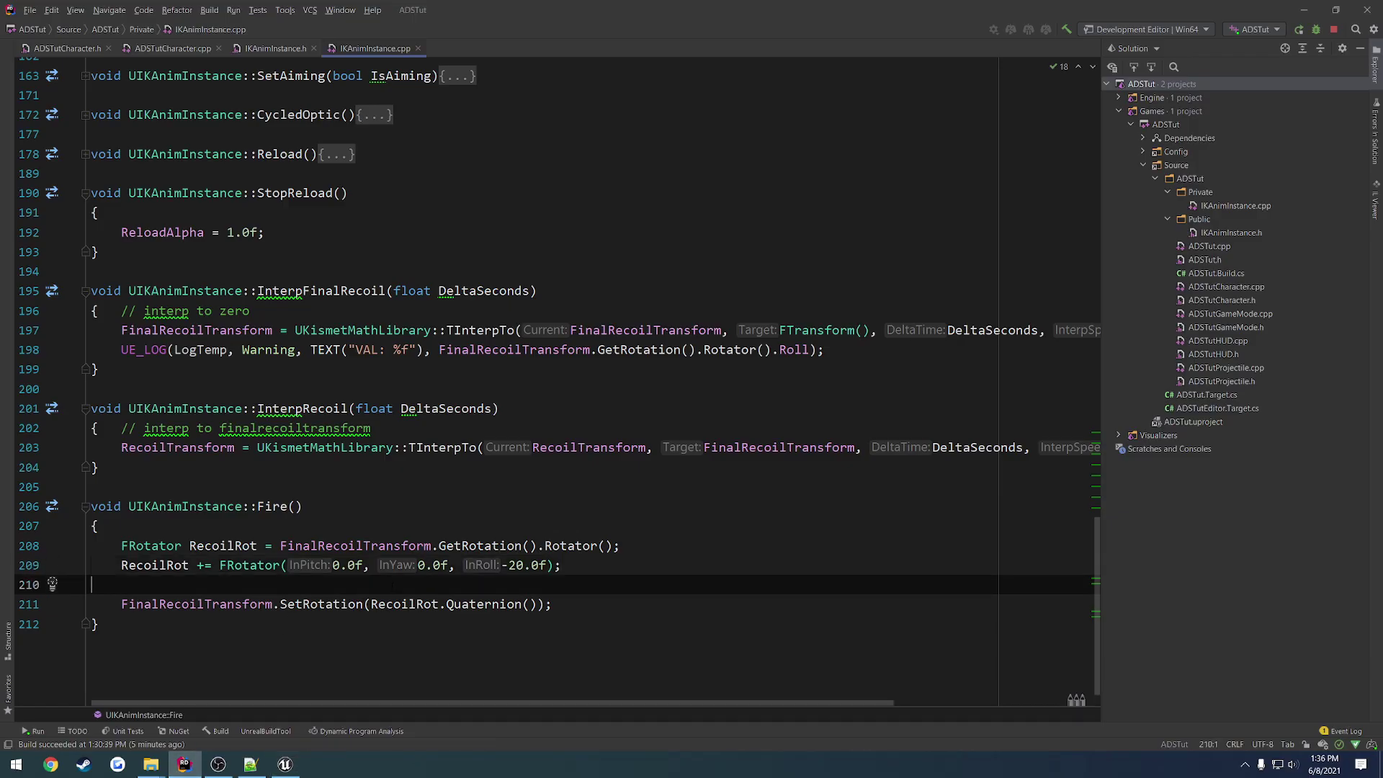
click(353, 372)
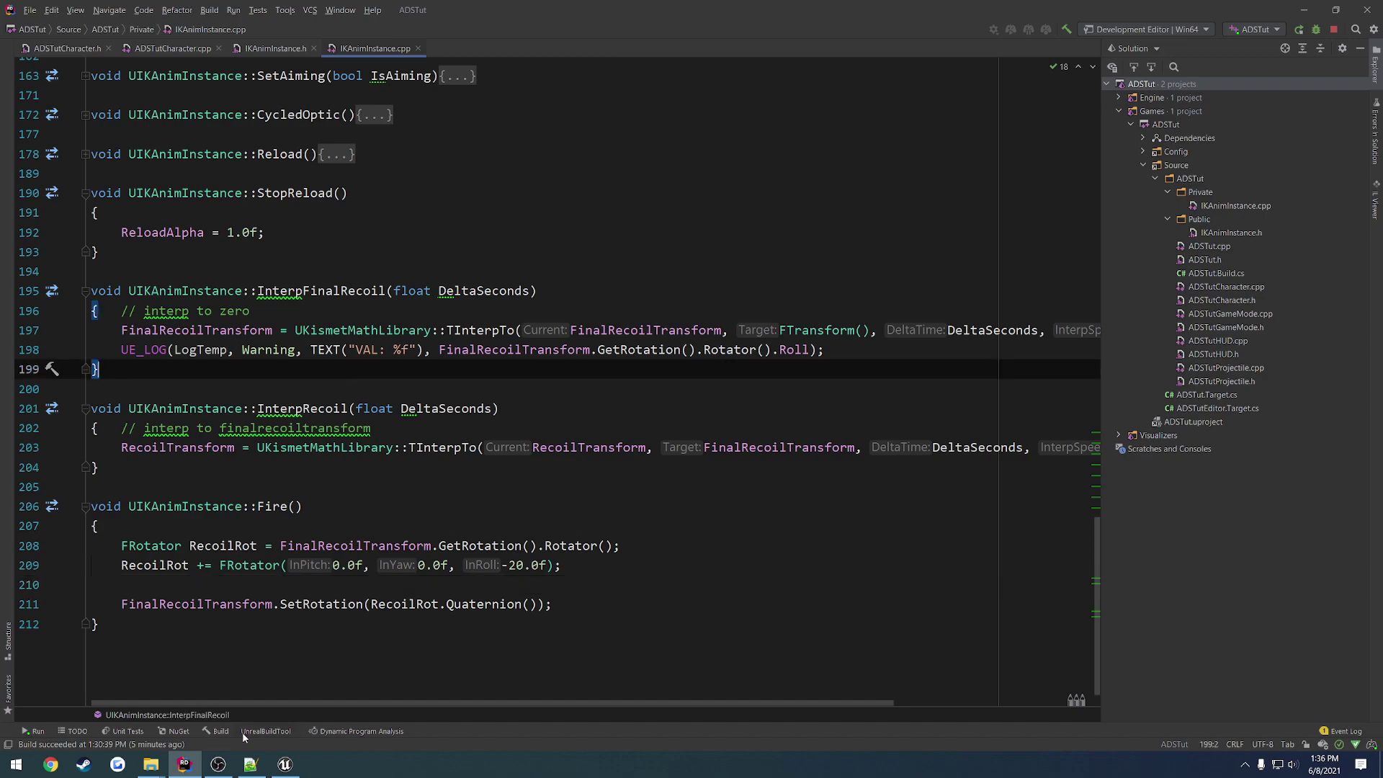
click(286, 764)
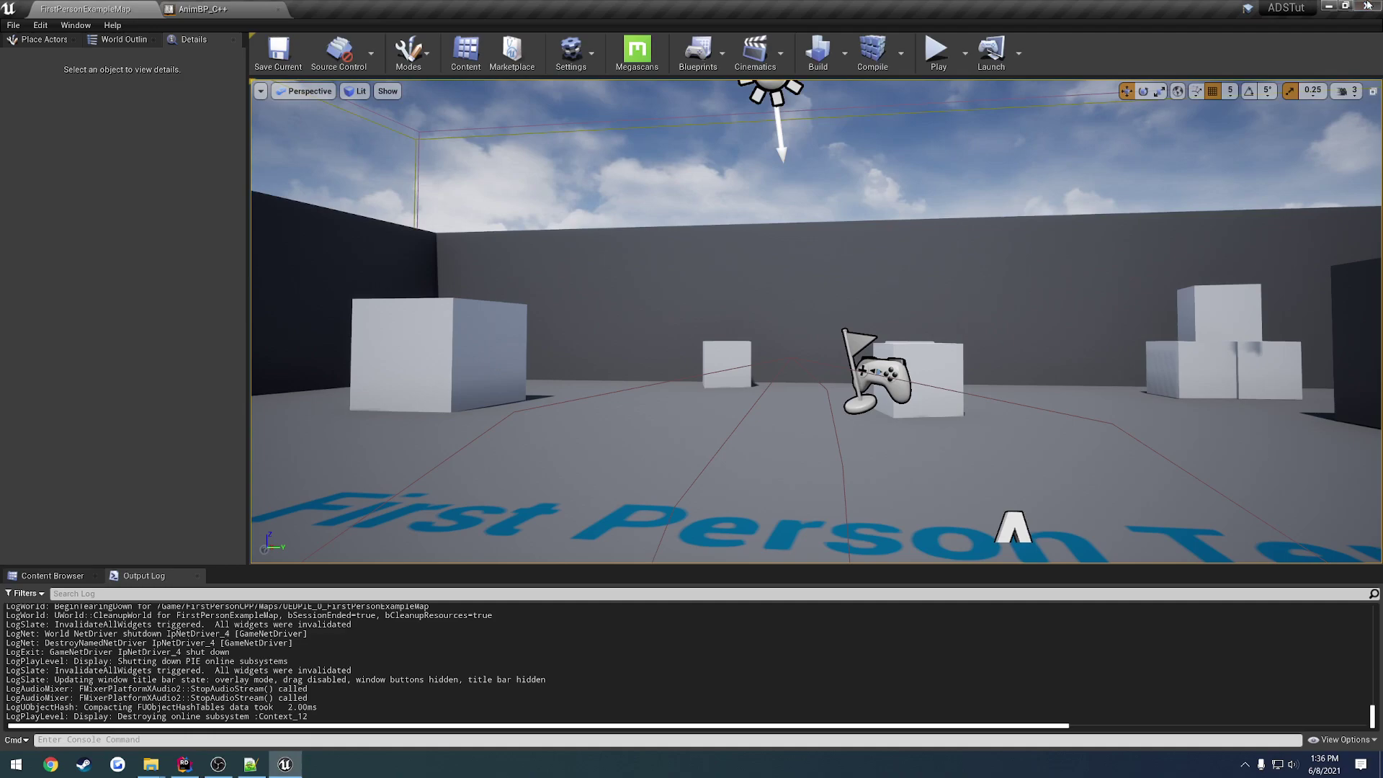
click(1367, 6)
Rebuild with Run and Stop and Rerun, then briefly play-test the relaunched editor
click(1294, 32)
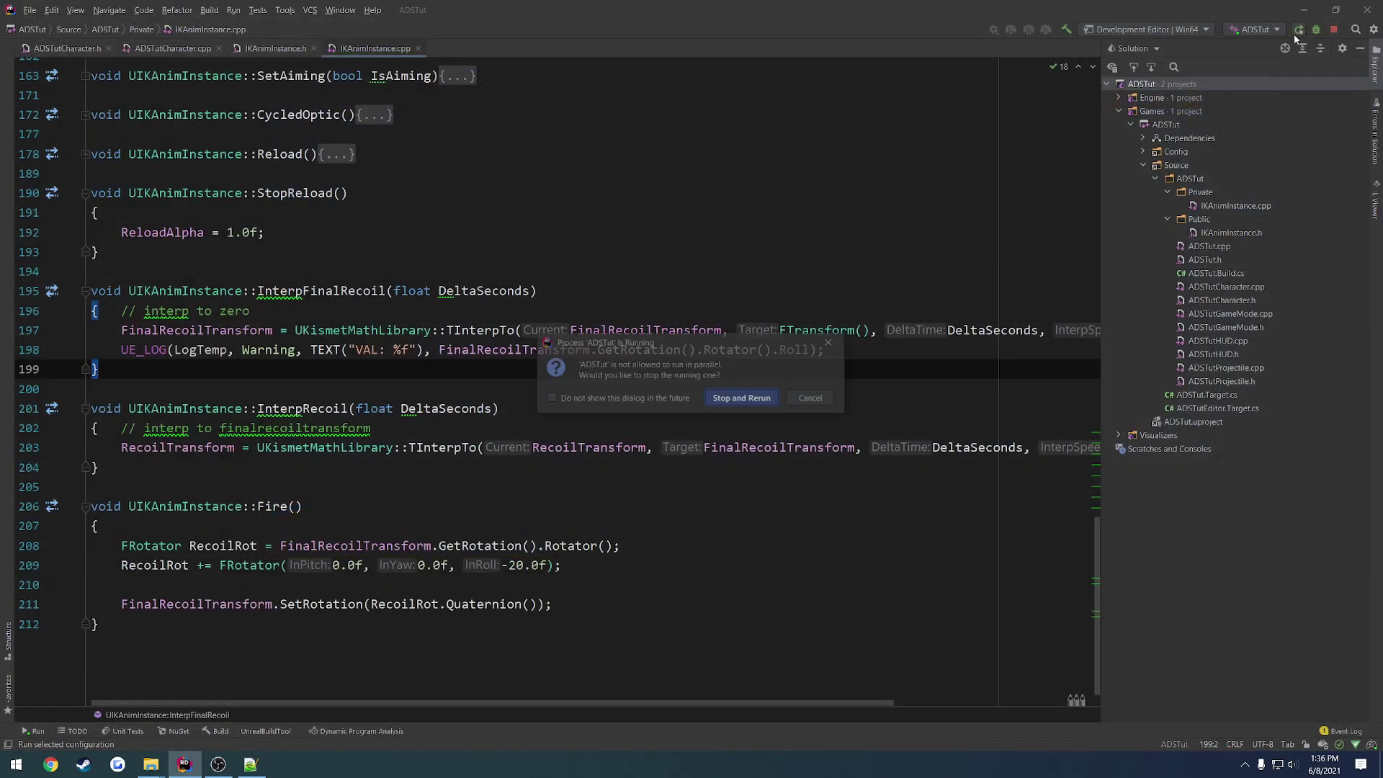
click(725, 403)
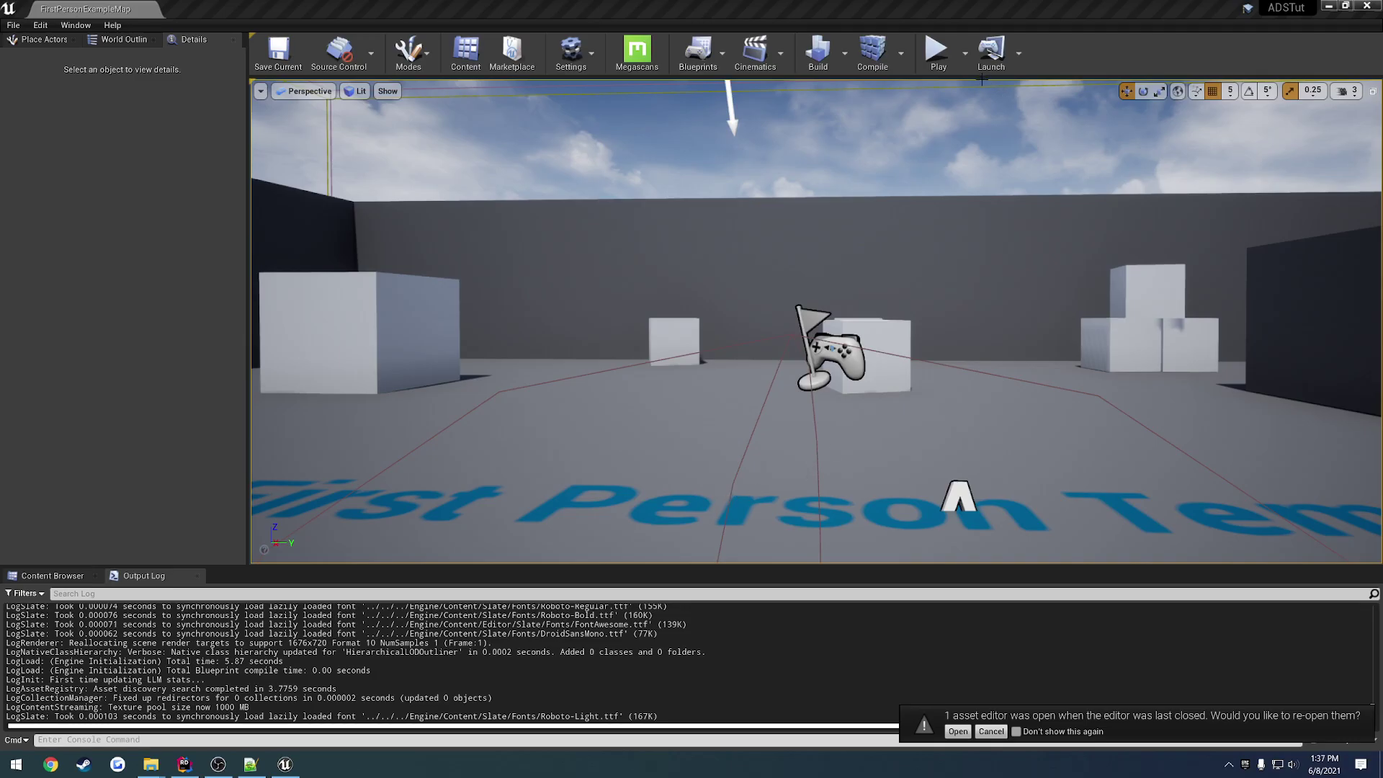
click(937, 50)
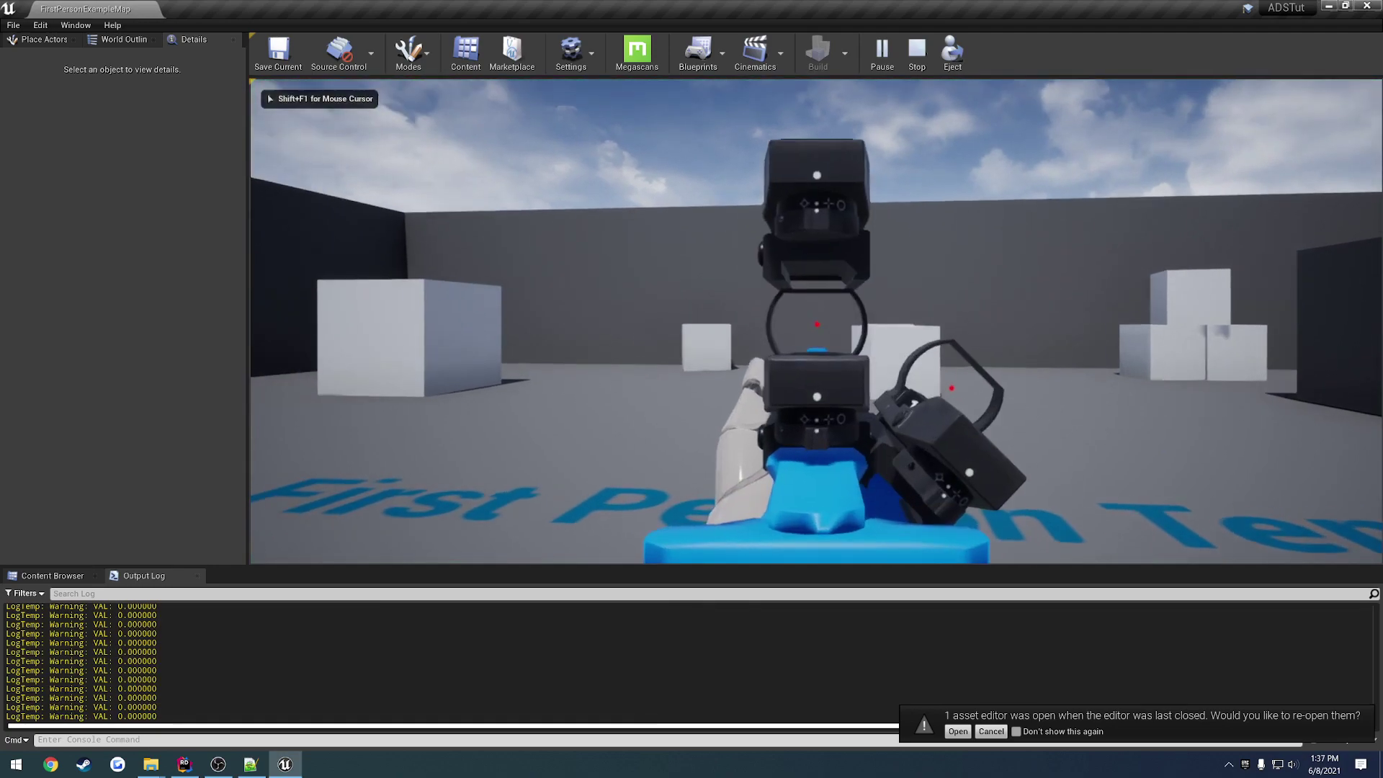
key(Escape)
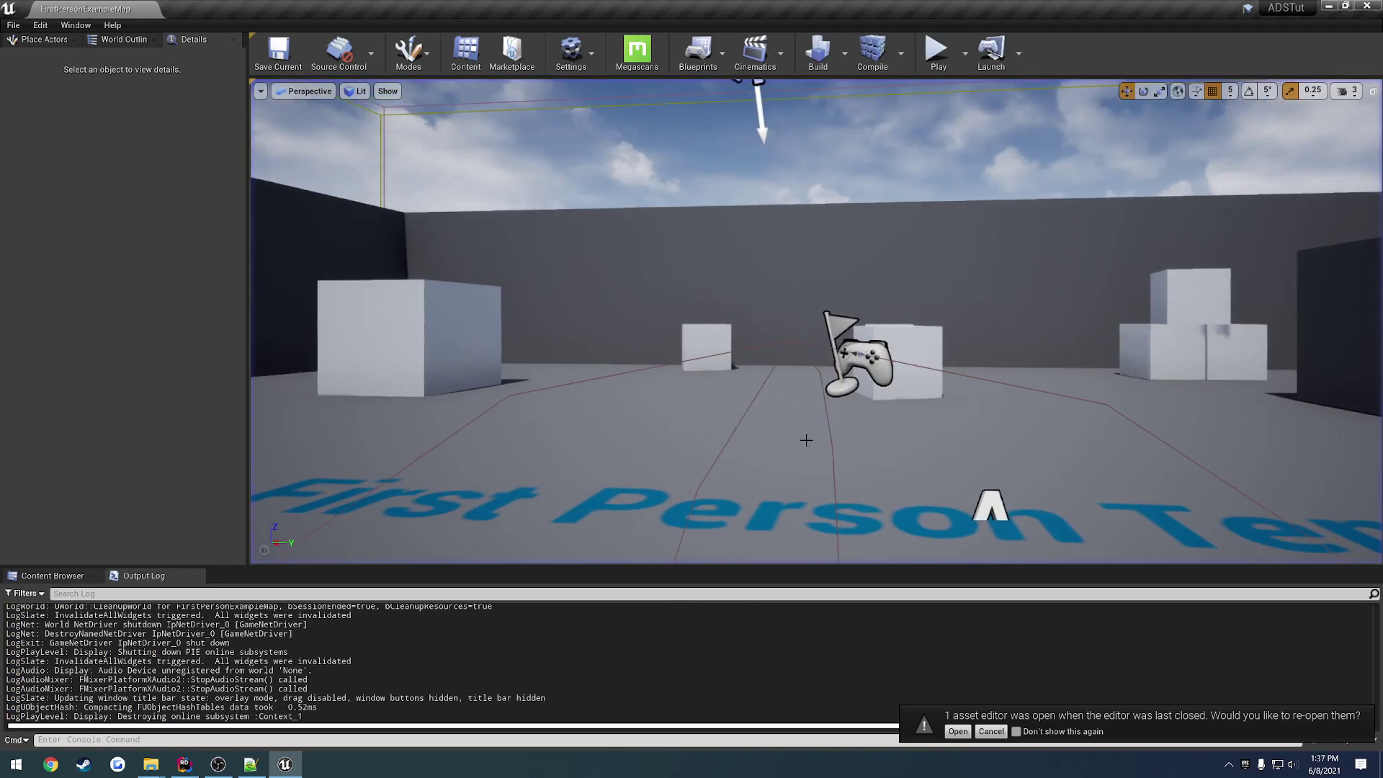
Review and select the Fire() function in the code editor with the run output hidden
click(184, 763)
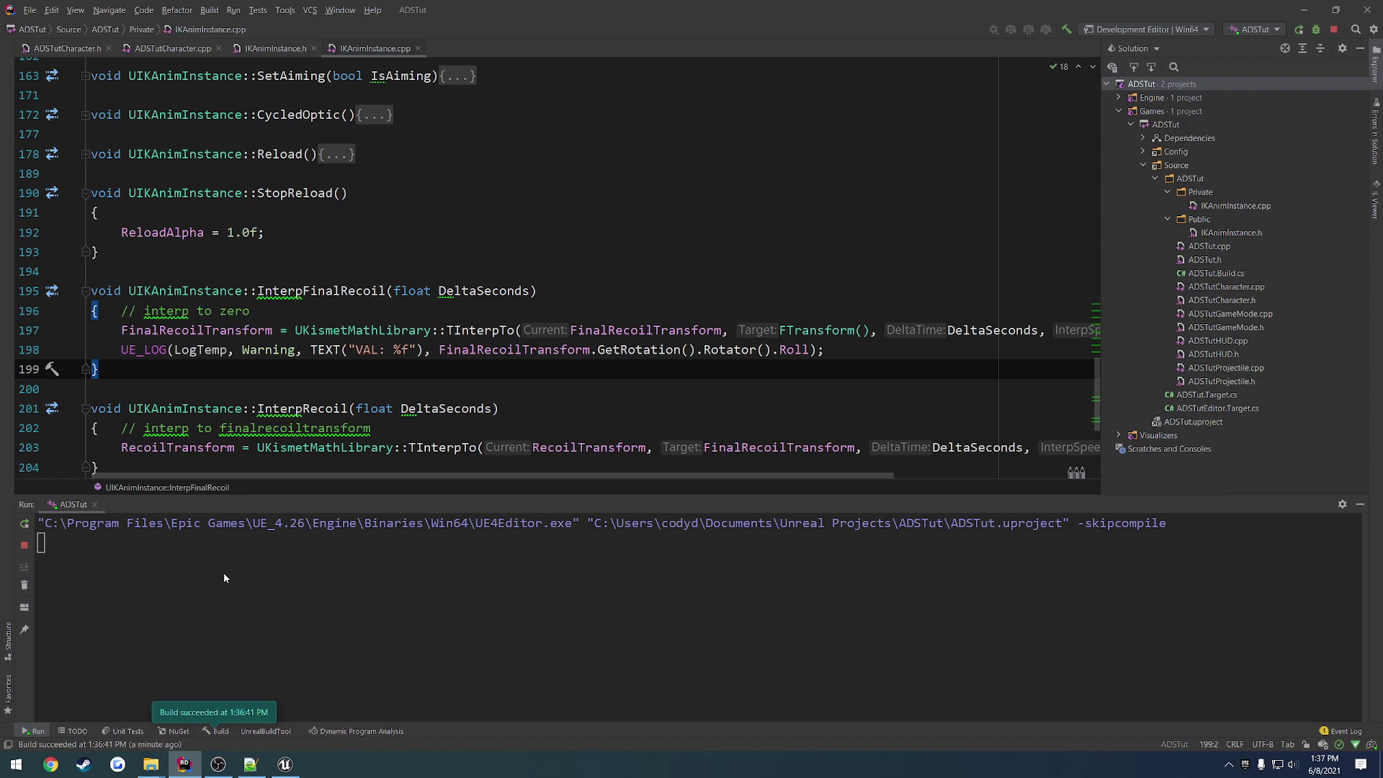
scroll(721, 325, down, 5)
click(290, 239)
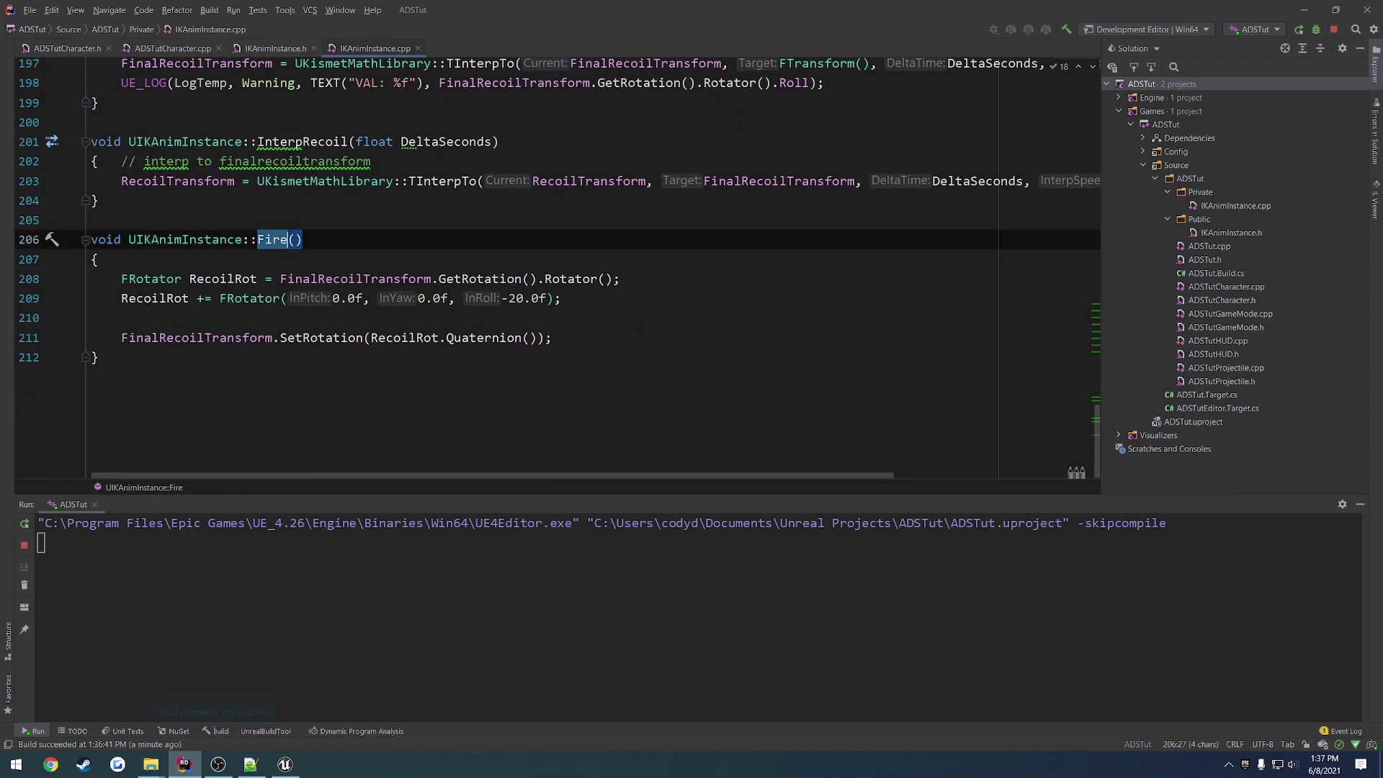
click(658, 317)
click(1361, 504)
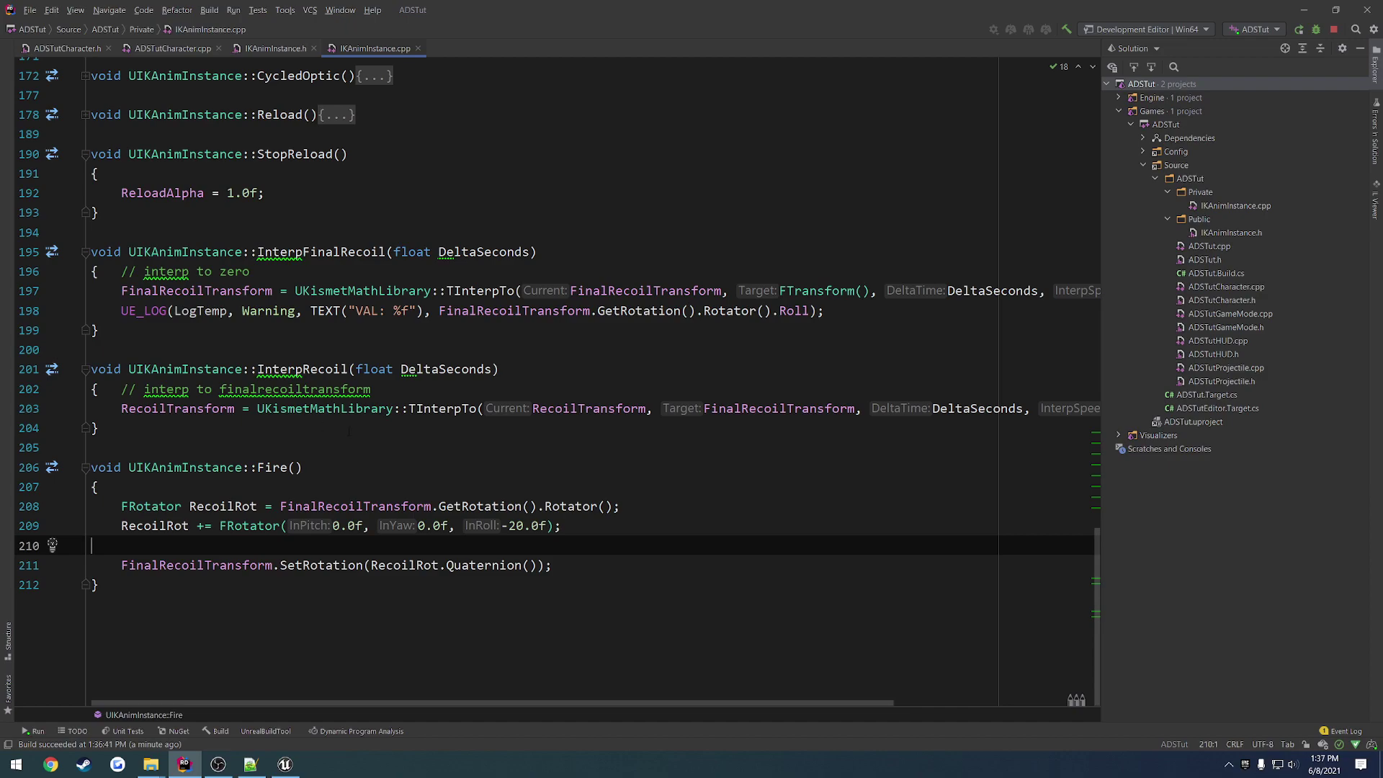
drag(140, 593, 332, 474)
right_click(339, 469)
click(319, 468)
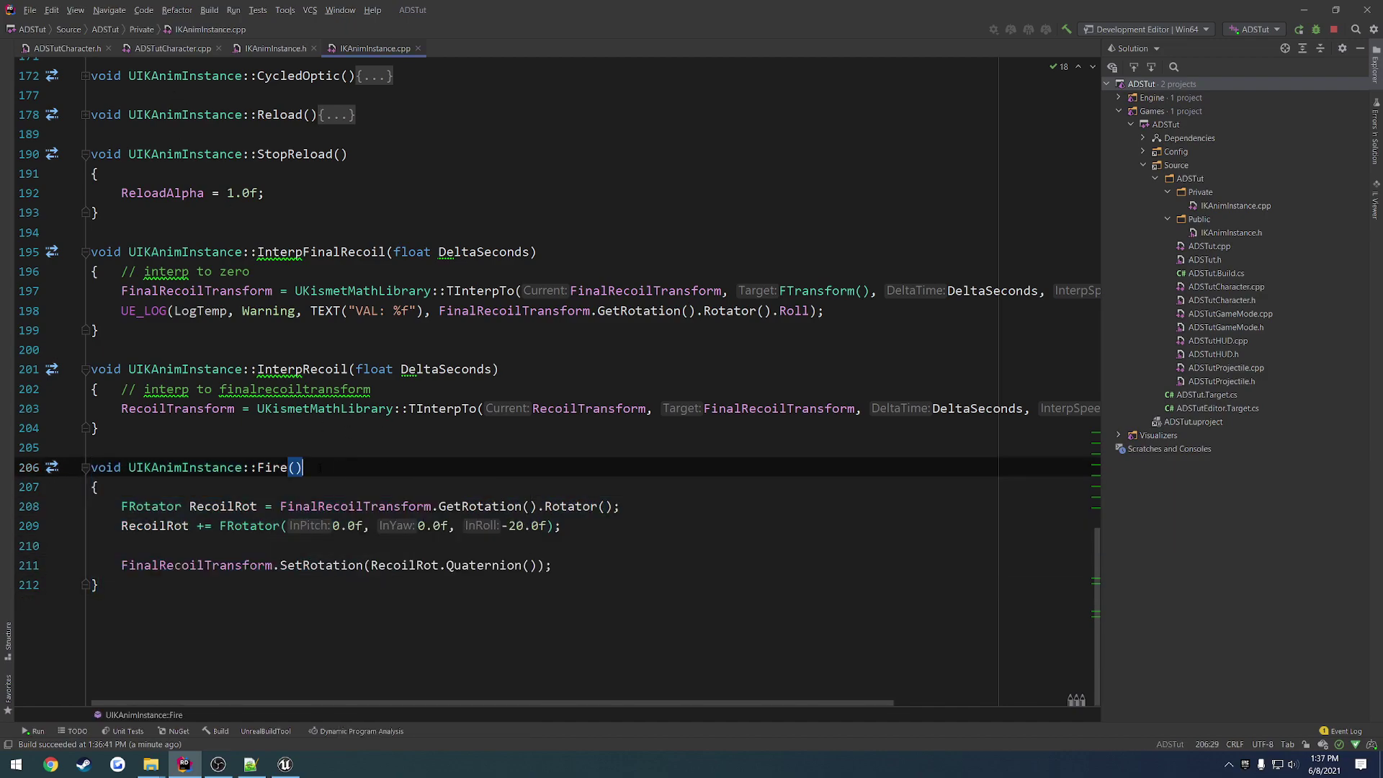
In ADSTutCharacter.h, paste the copied UPROPERTY line above TutAnimInstance under protected:
click(84, 50)
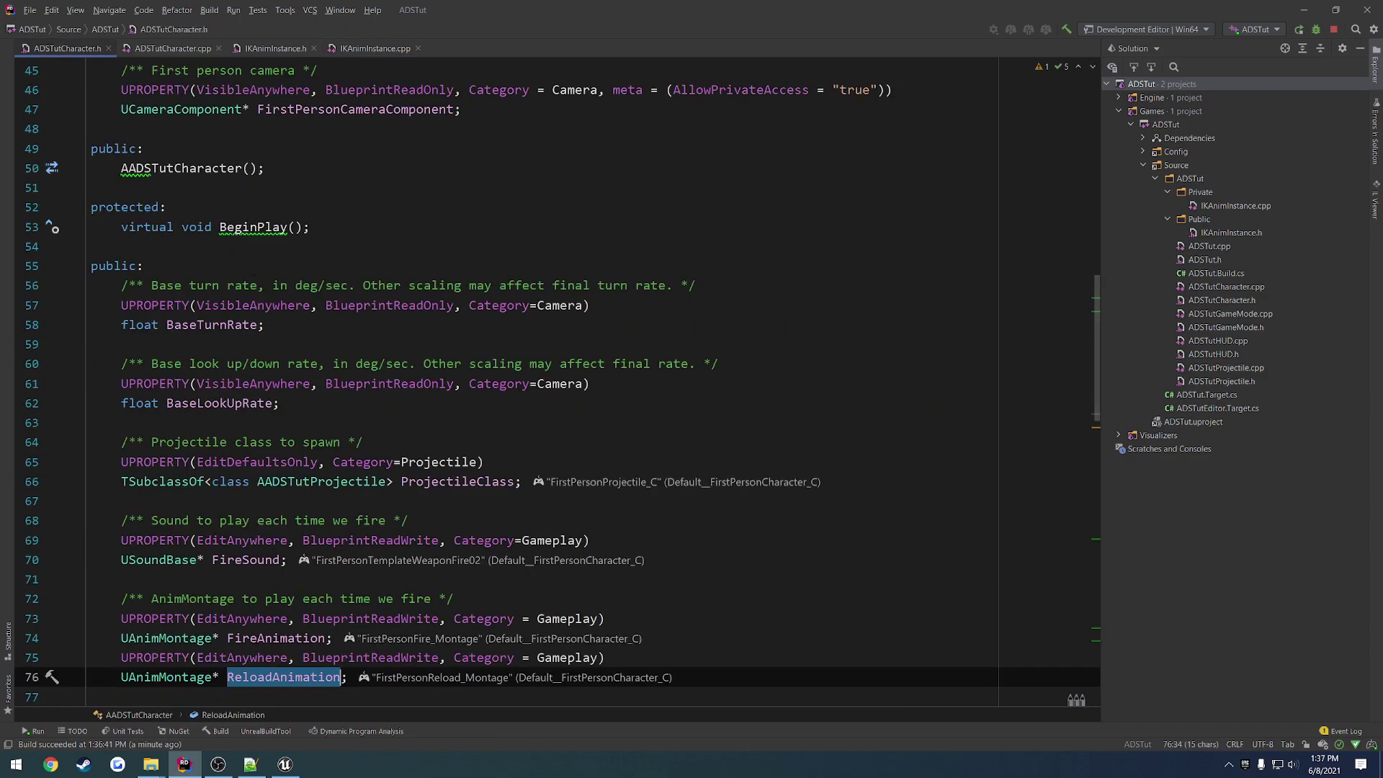
scroll(392, 448, down, 4)
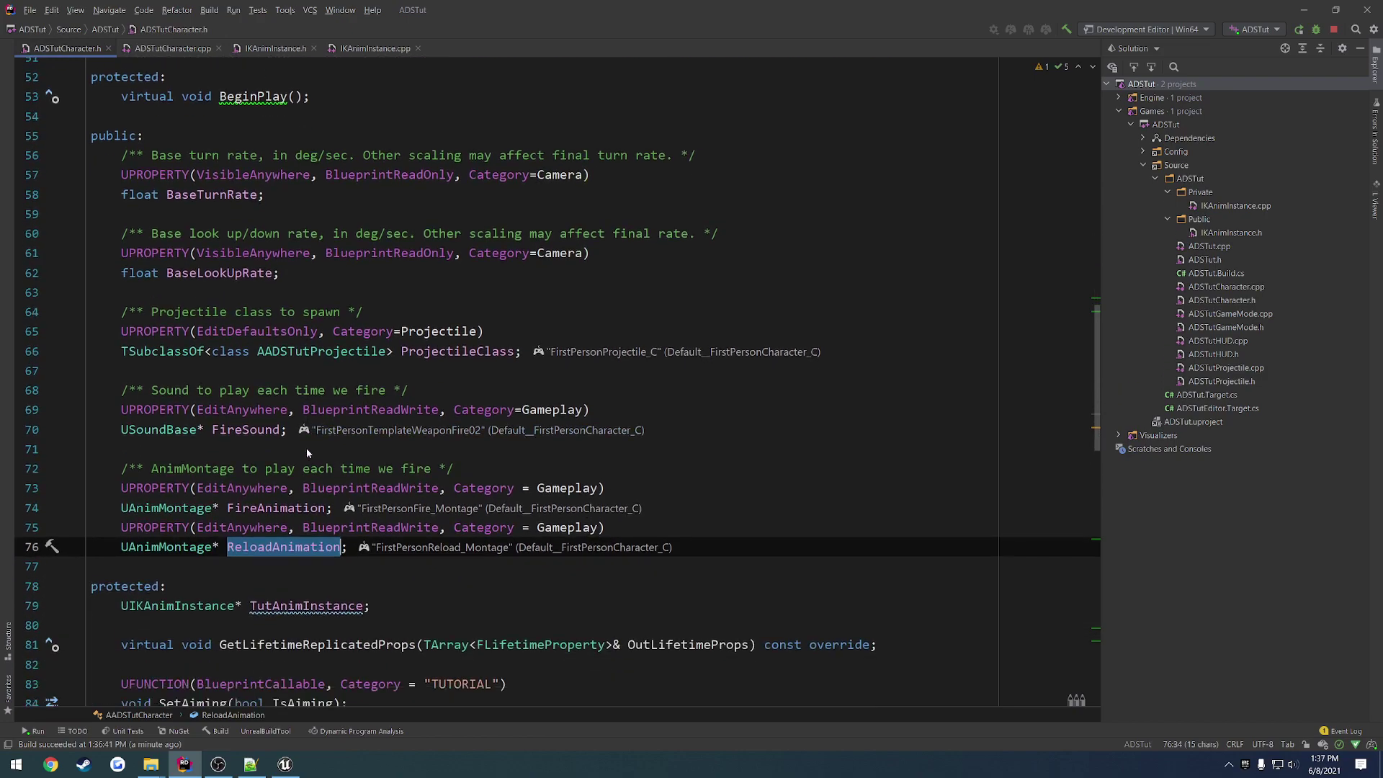
double_click(260, 501)
click(250, 444)
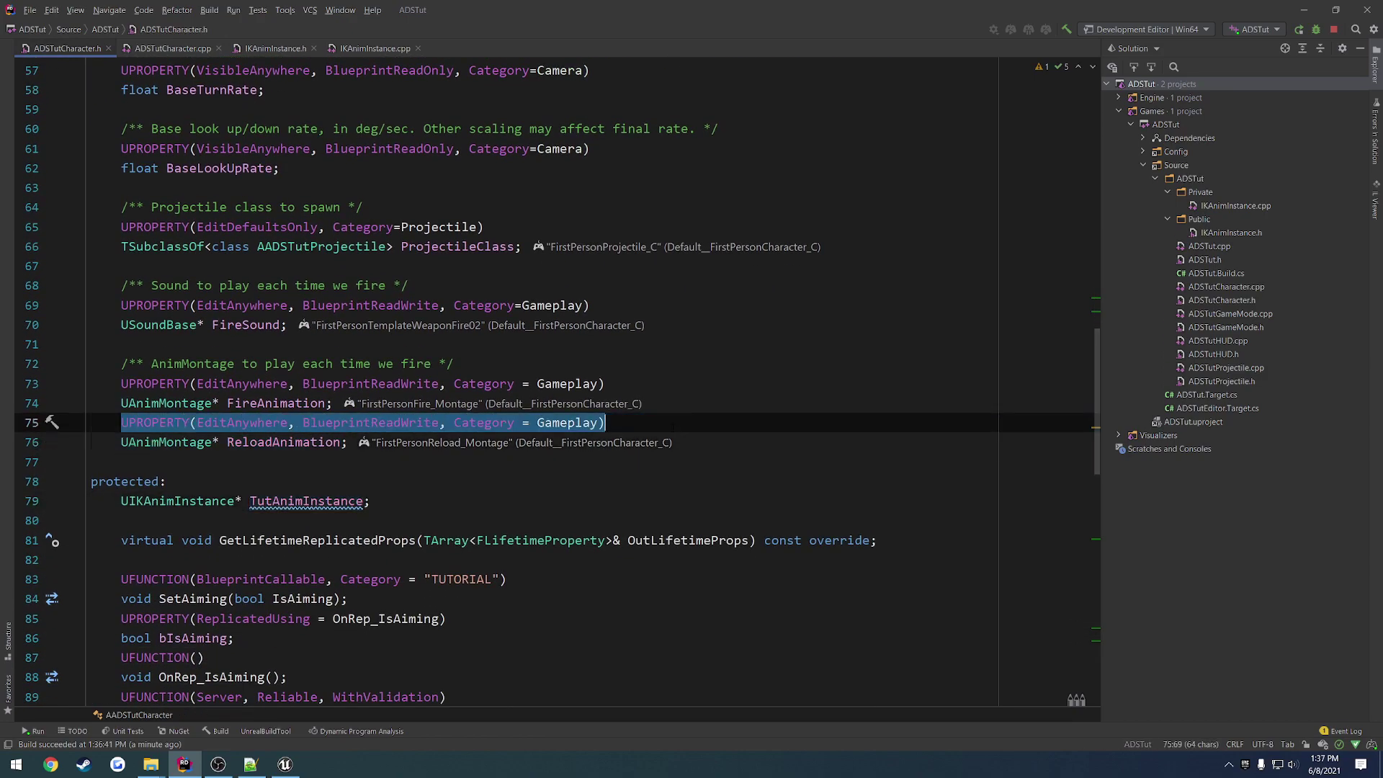
click(290, 482)
key(Return)
key(ctrl+v)
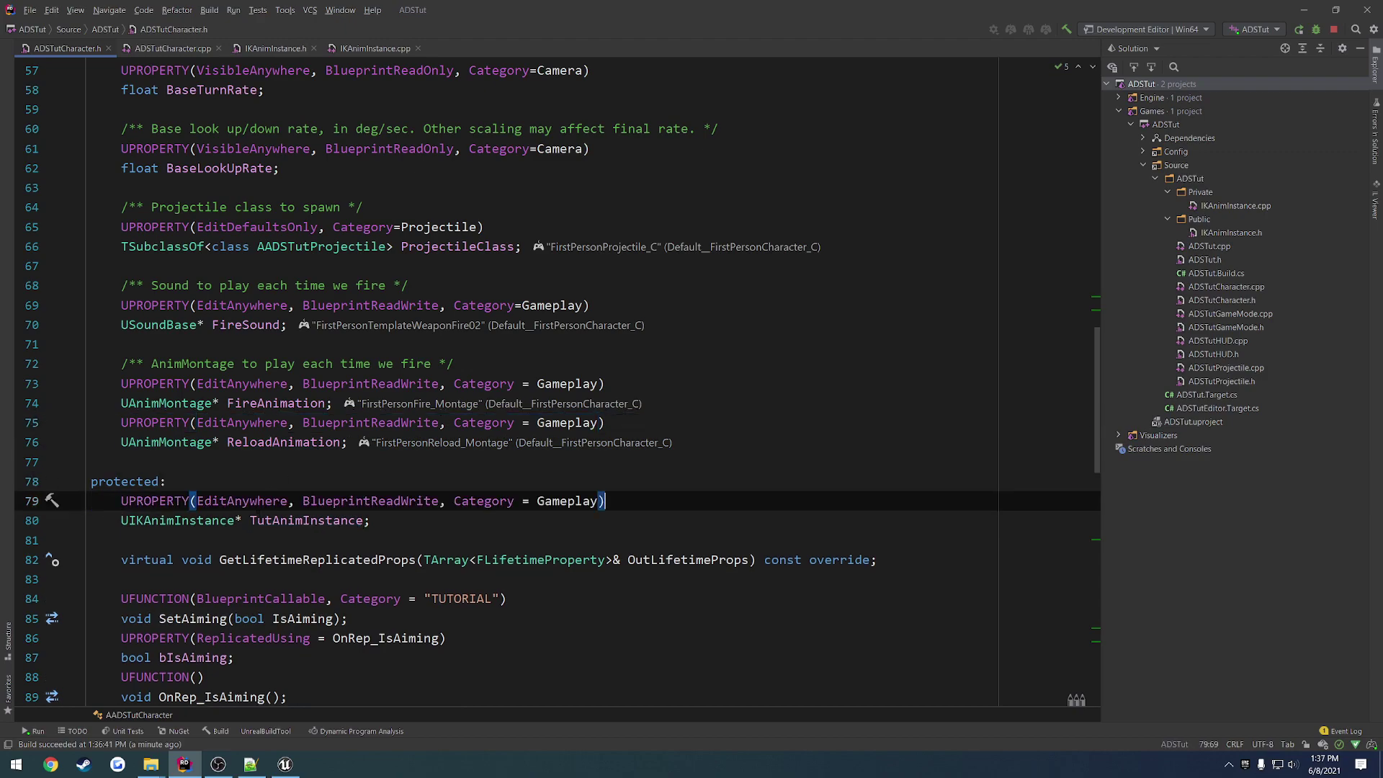
Remove EditAnywhere and change BlueprintReadWrite to BlueprintReadOnly in the new UPROPERTY
double_click(242, 501)
key(BackSpace)
key(Delete)
key(Delete)
drag(333, 501, 297, 501)
key(BackSpace)
text(Only)
key(Escape)
key(Up)
key(Up)
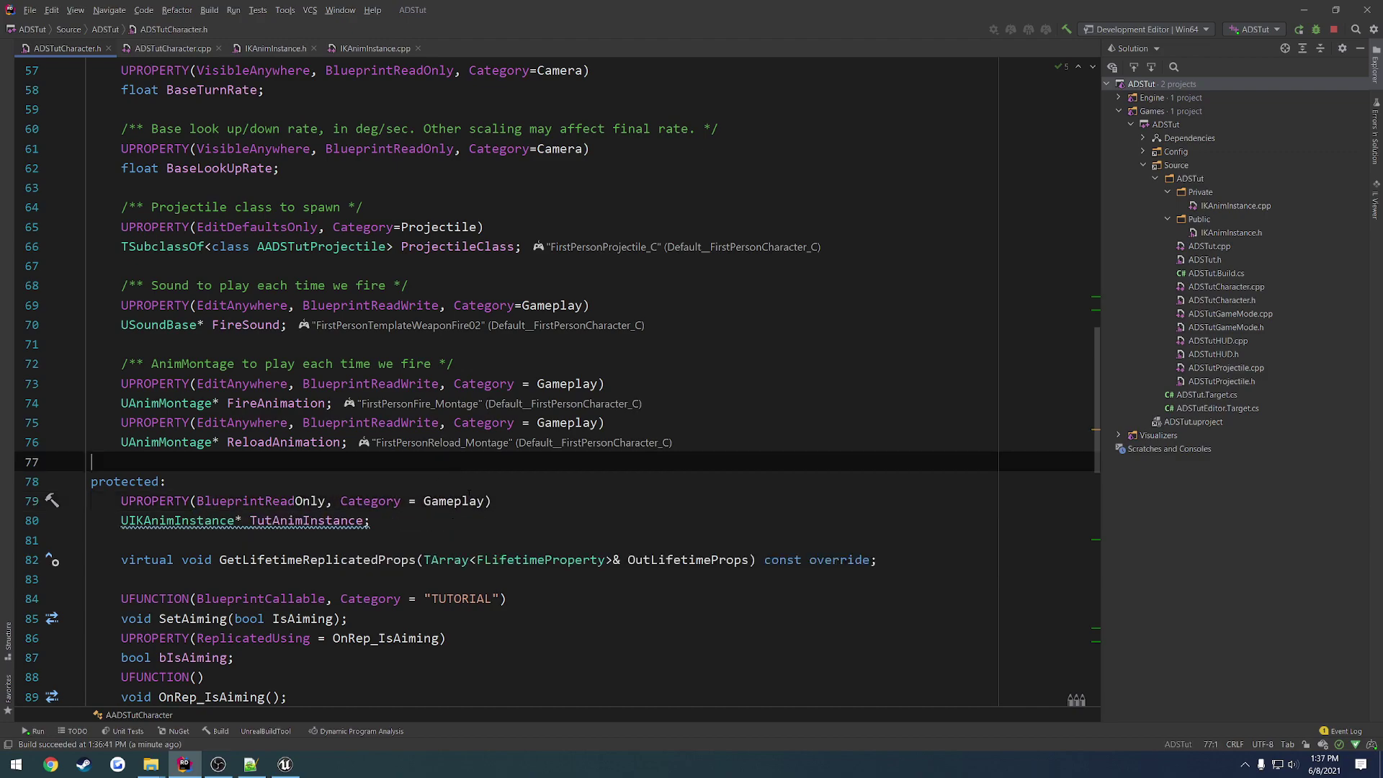
Replace the Gameplay category with "TUTORIAL" in TutAnimInstance's UPROPERTY
click(353, 501)
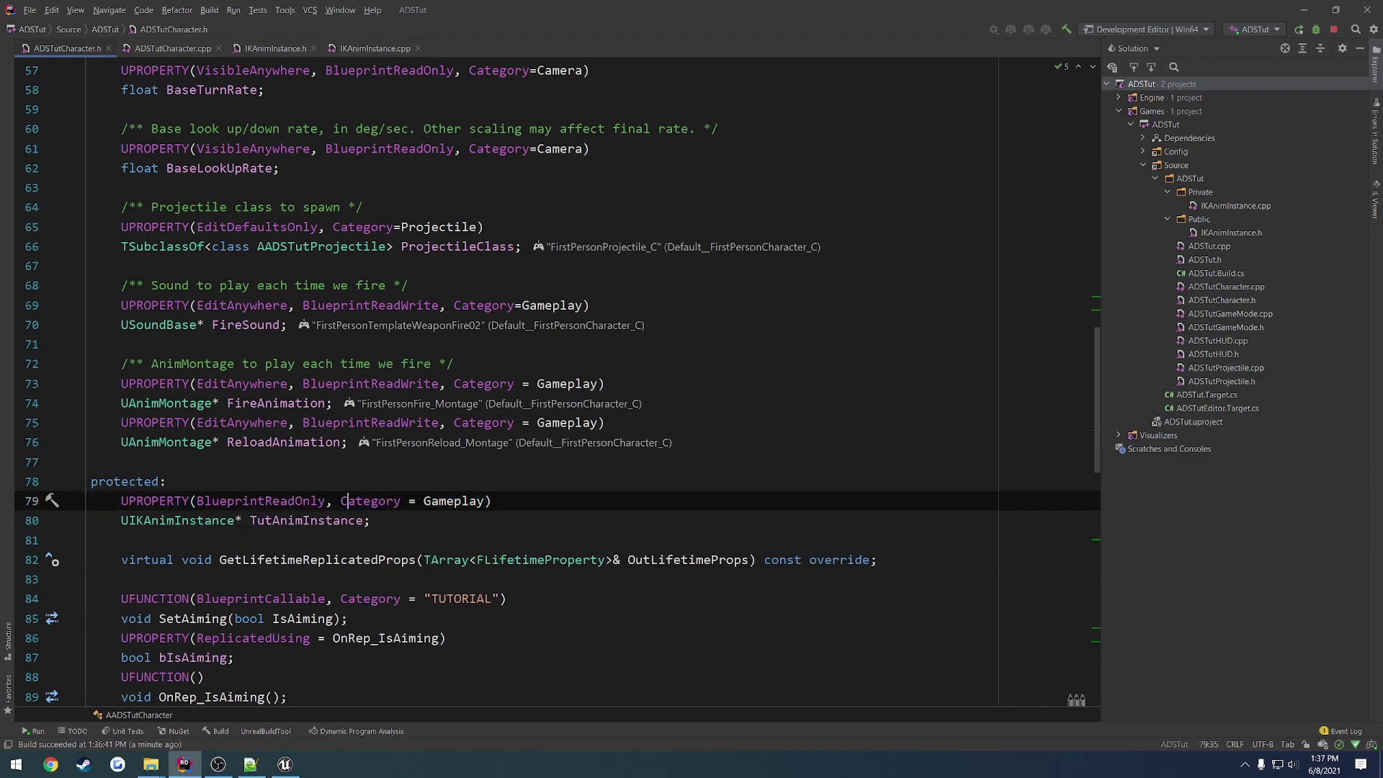
click(468, 599)
double_click(468, 598)
double_click(461, 500)
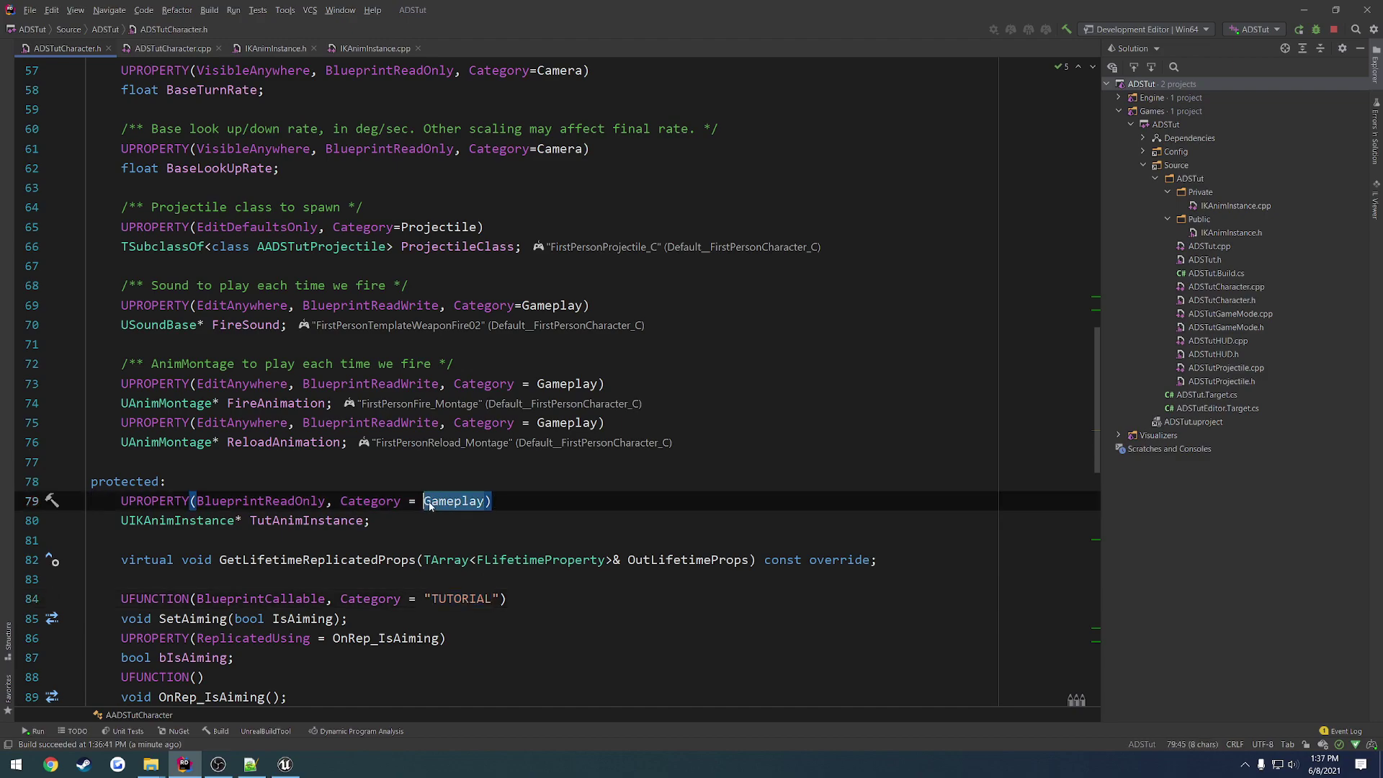
text(")
key(ctrl+v)
key(Delete)
key(Delete)
key(Delete)
key(Delete)
key(Delete)
Run the project with Stop and Rerun so Unreal relaunches, then show the content files
double_click(329, 521)
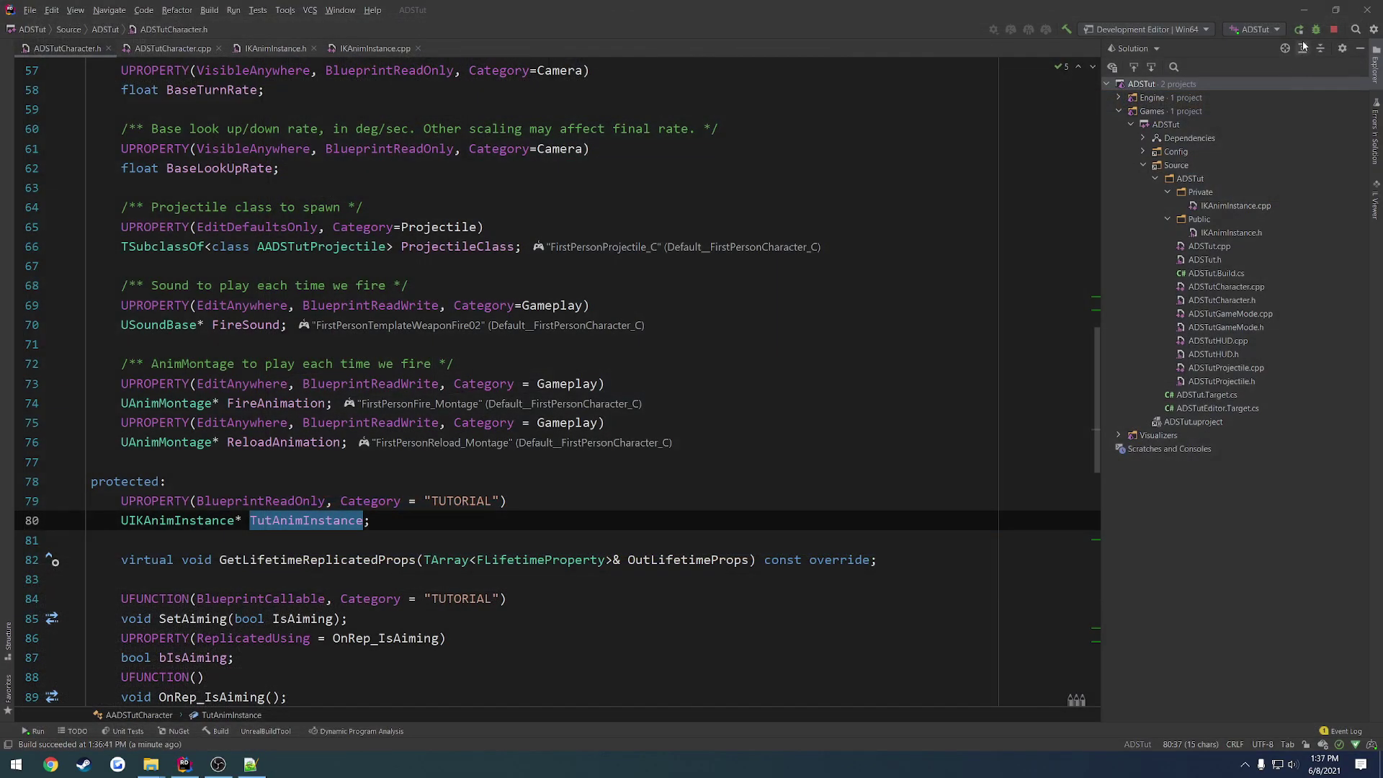
click(1300, 29)
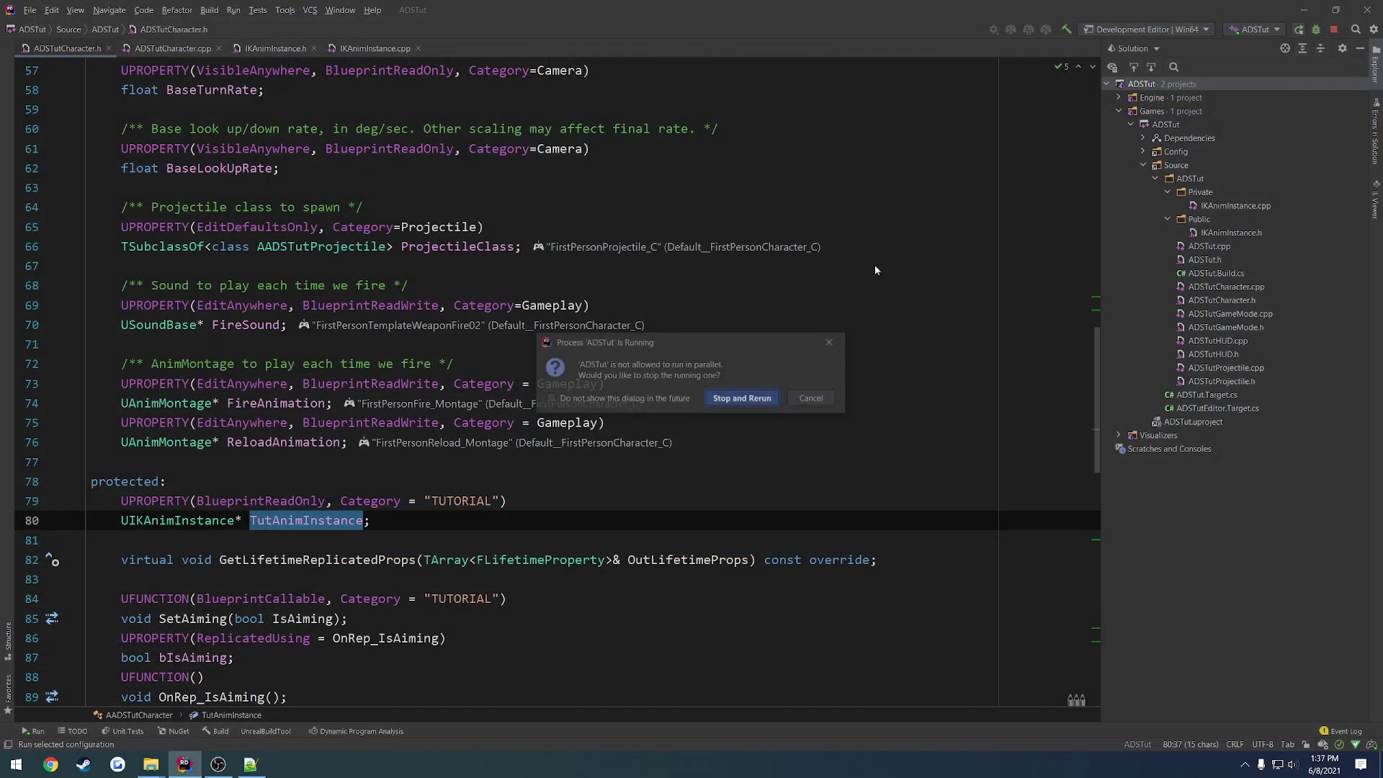
click(744, 399)
scroll(504, 368, up, 1)
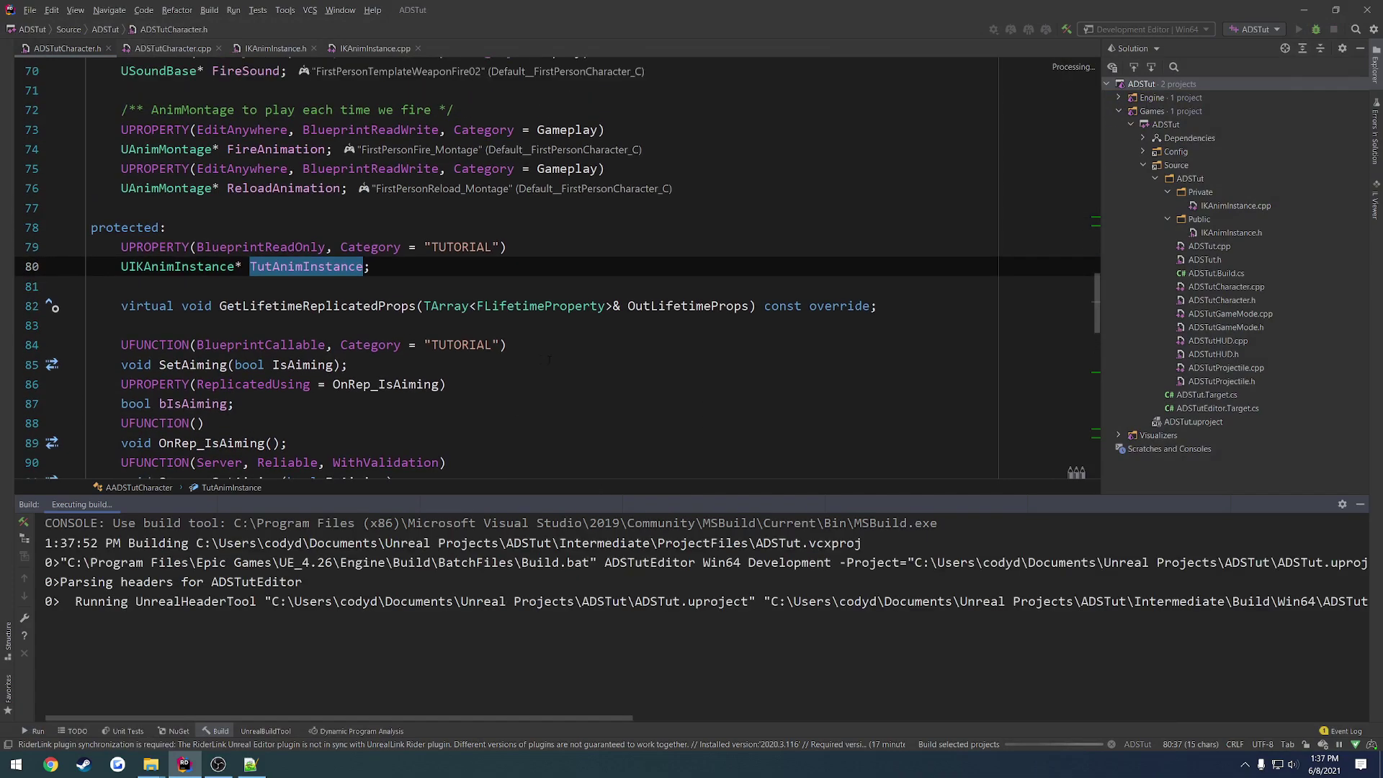
scroll(582, 336, up, 1)
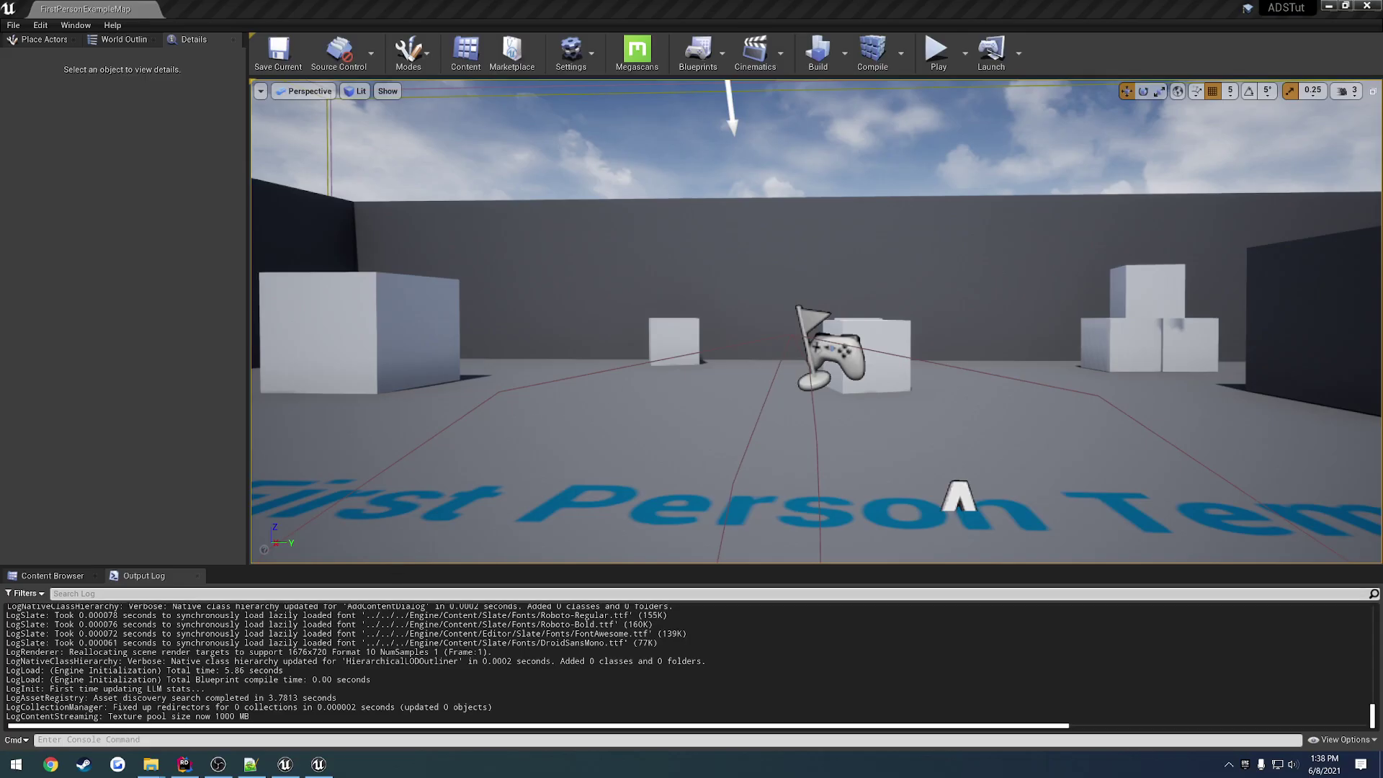
click(53, 576)
Open the FirstPersonCharacter blueprint and delete the left-mouse camera shake nodes
click(62, 667)
click(202, 662)
double_click(202, 663)
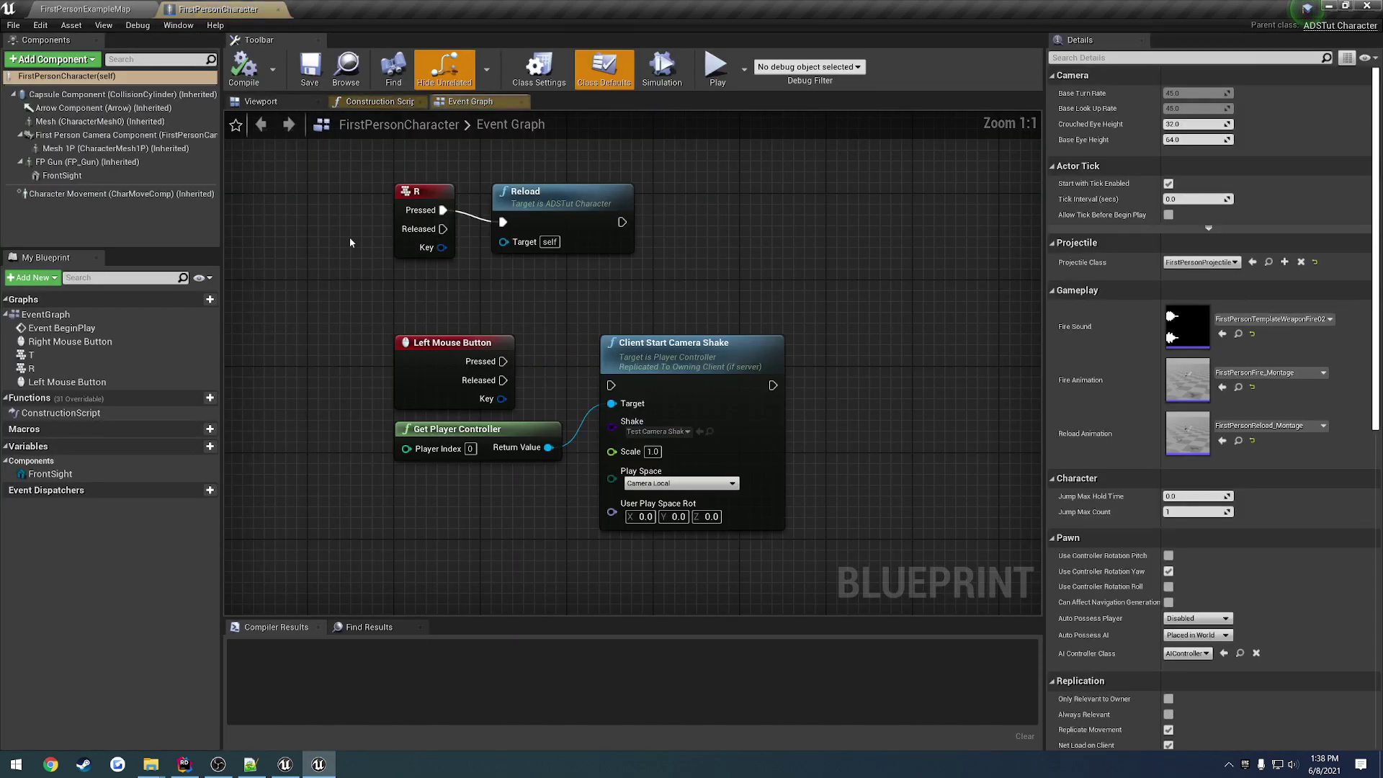
click(476, 301)
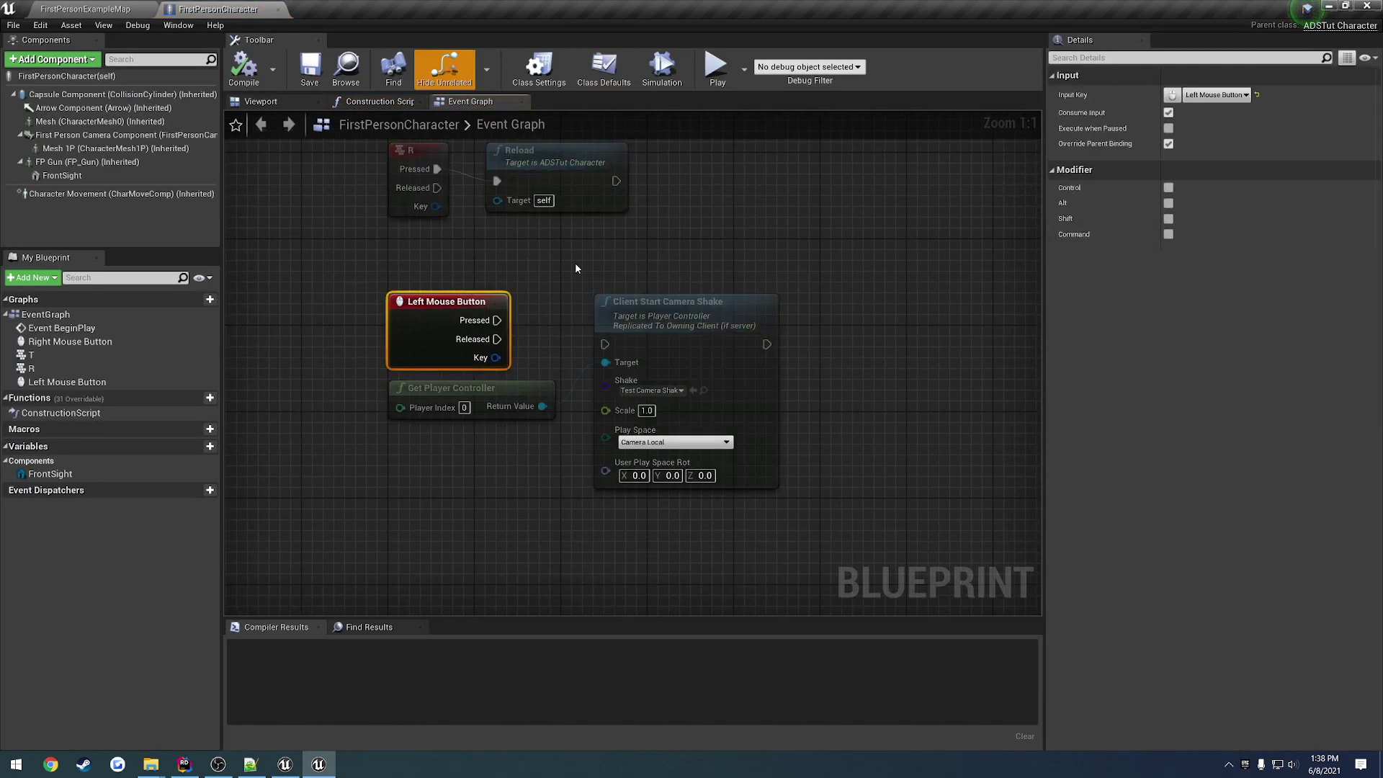
drag(781, 368, 392, 410)
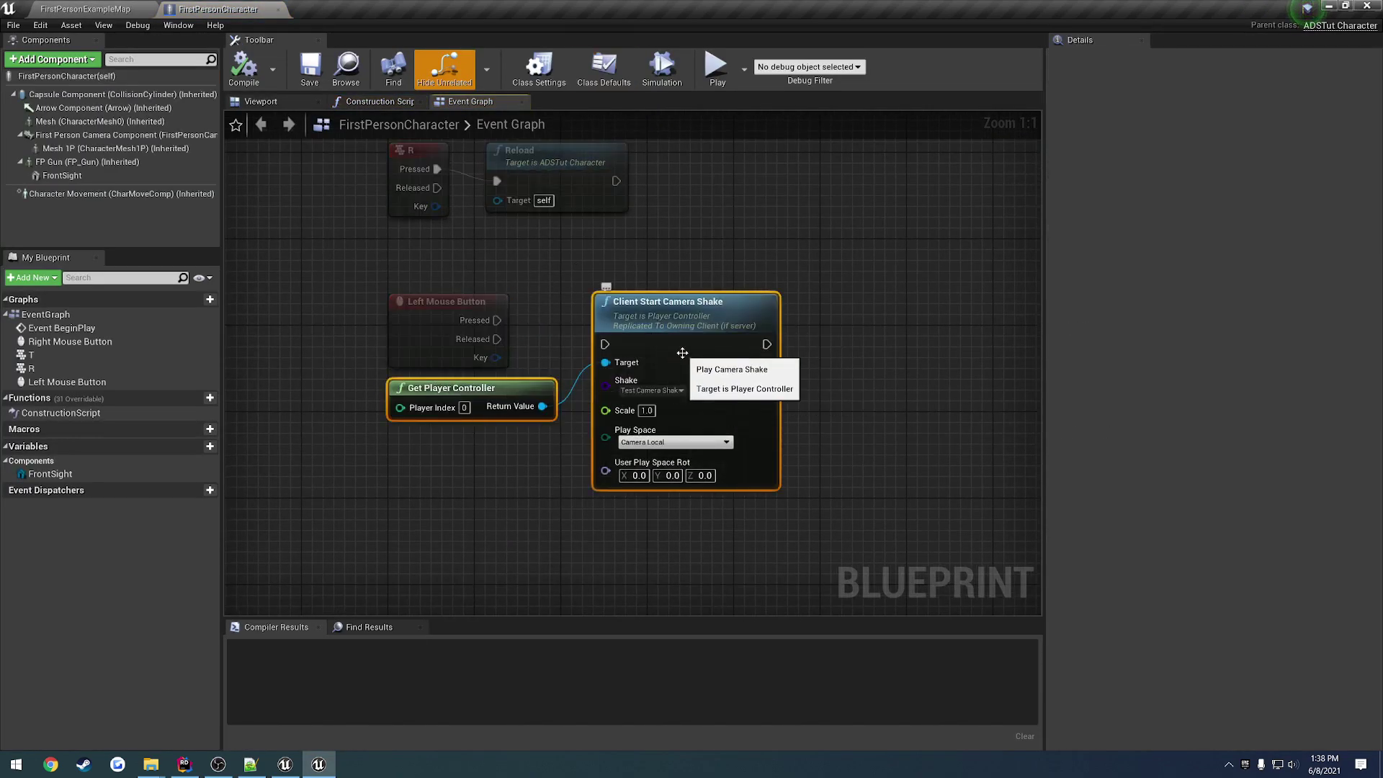
key(Delete)
right_drag(498, 320, 497, 446)
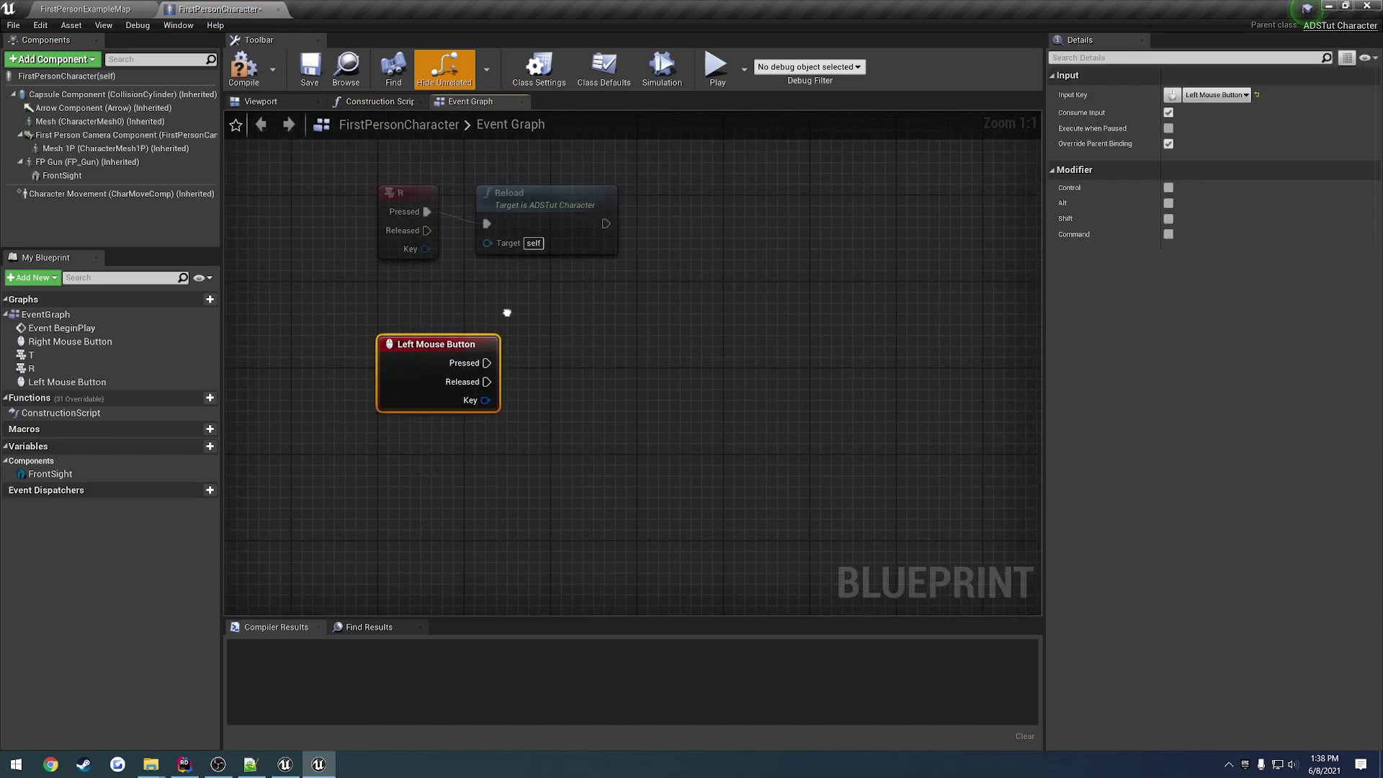
mouse_move(582, 442)
right_down()
mouse_move(543, 401)
mouse_move(559, 503)
mouse_move(494, 356)
right_up()
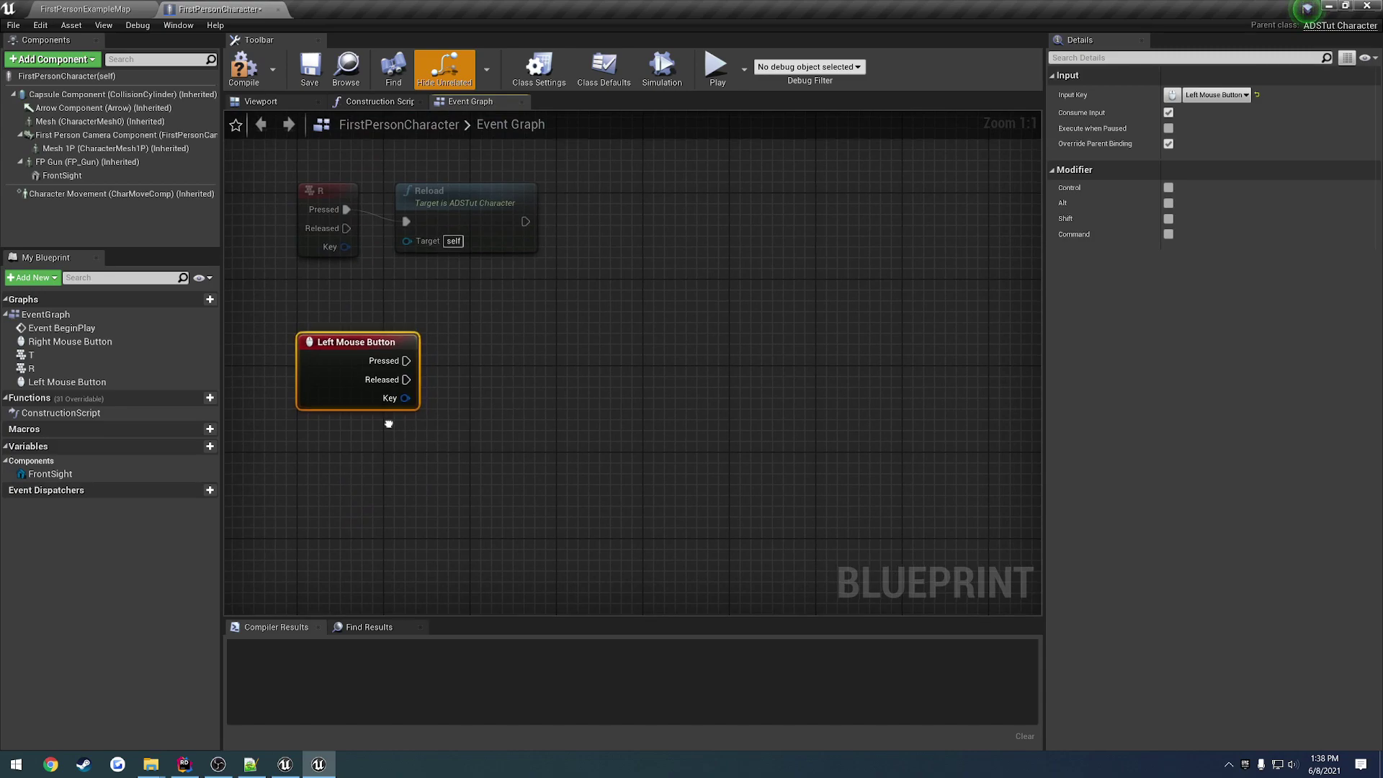
Add a Tut Anim Instance getter with a Fire call wired to the Pressed pin
right_click(391, 426)
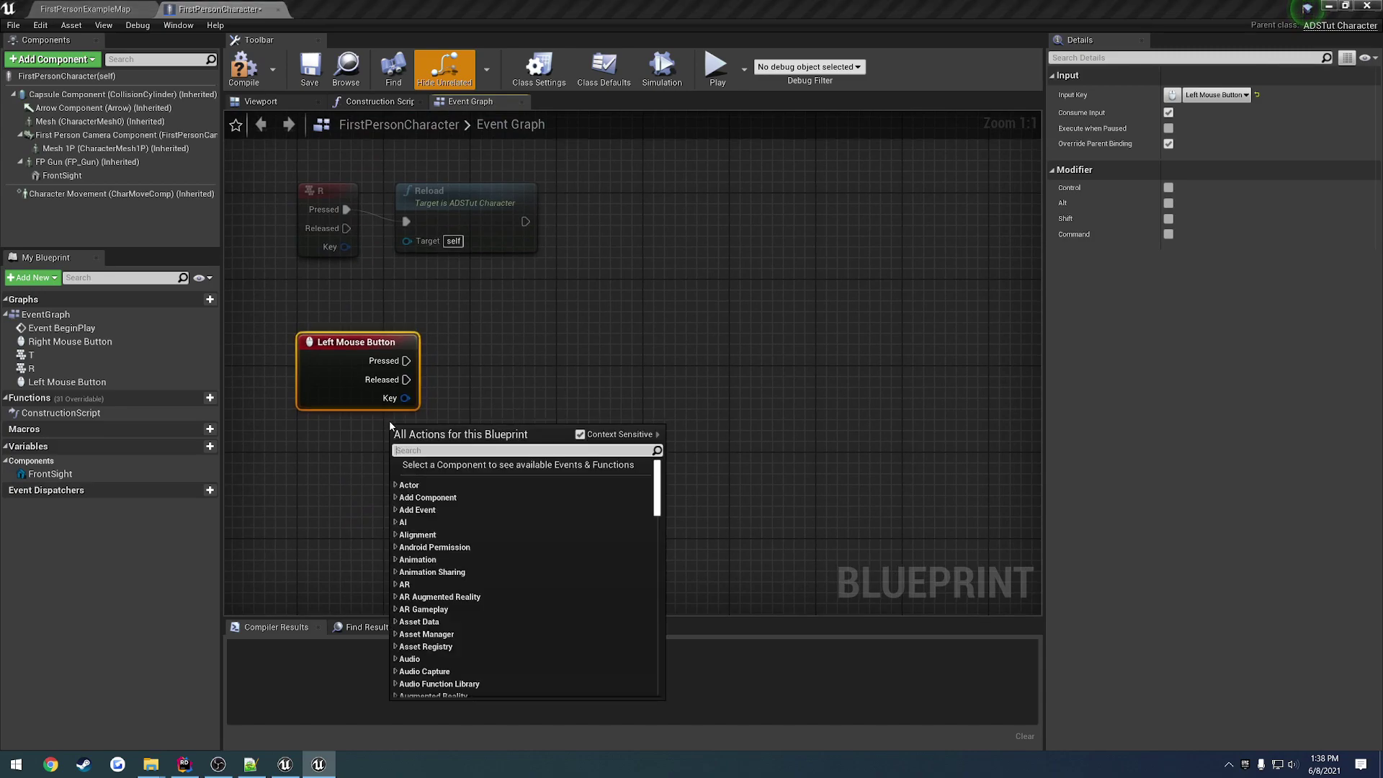
text(tut anim)
key(Return)
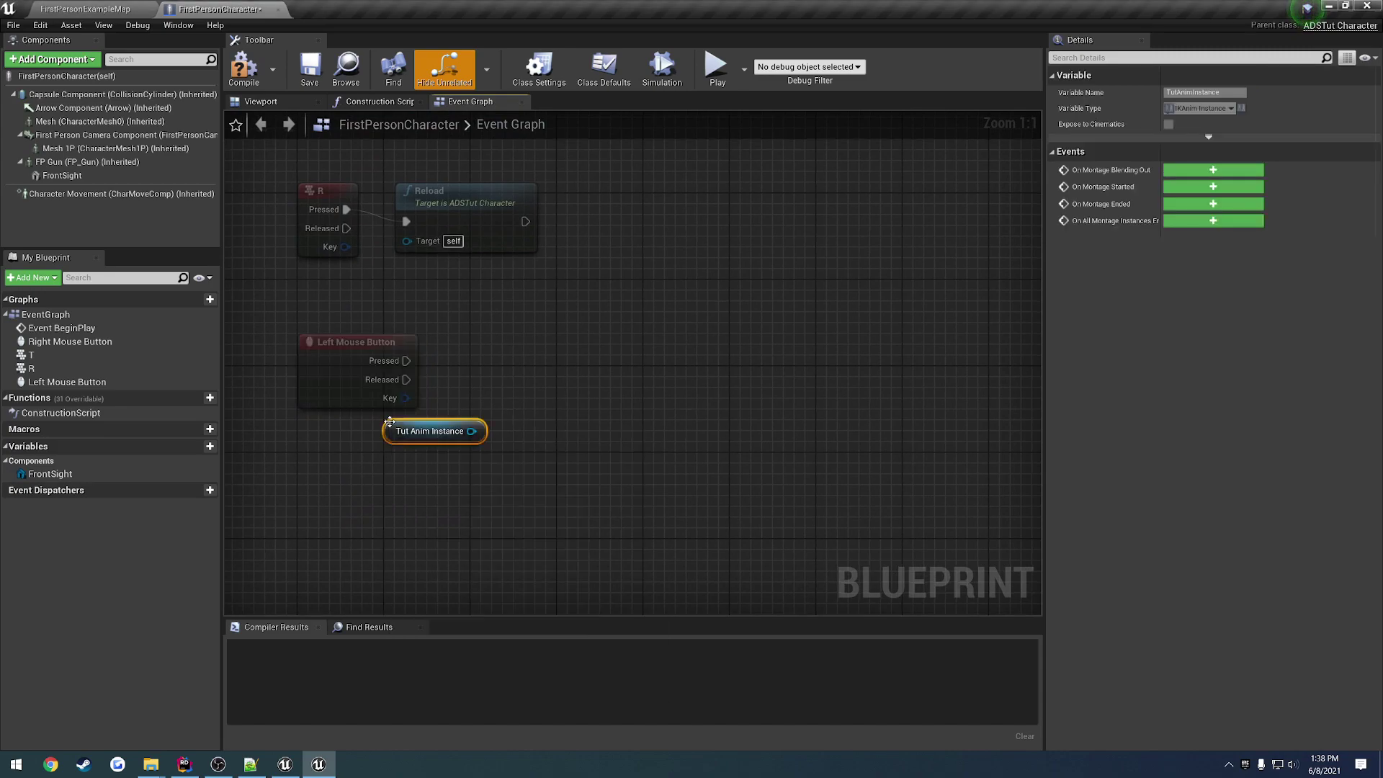
mouse_move(410, 431)
mouse_down()
mouse_move(345, 420)
mouse_move(454, 402)
mouse_move(468, 376)
mouse_up()
text(fi)
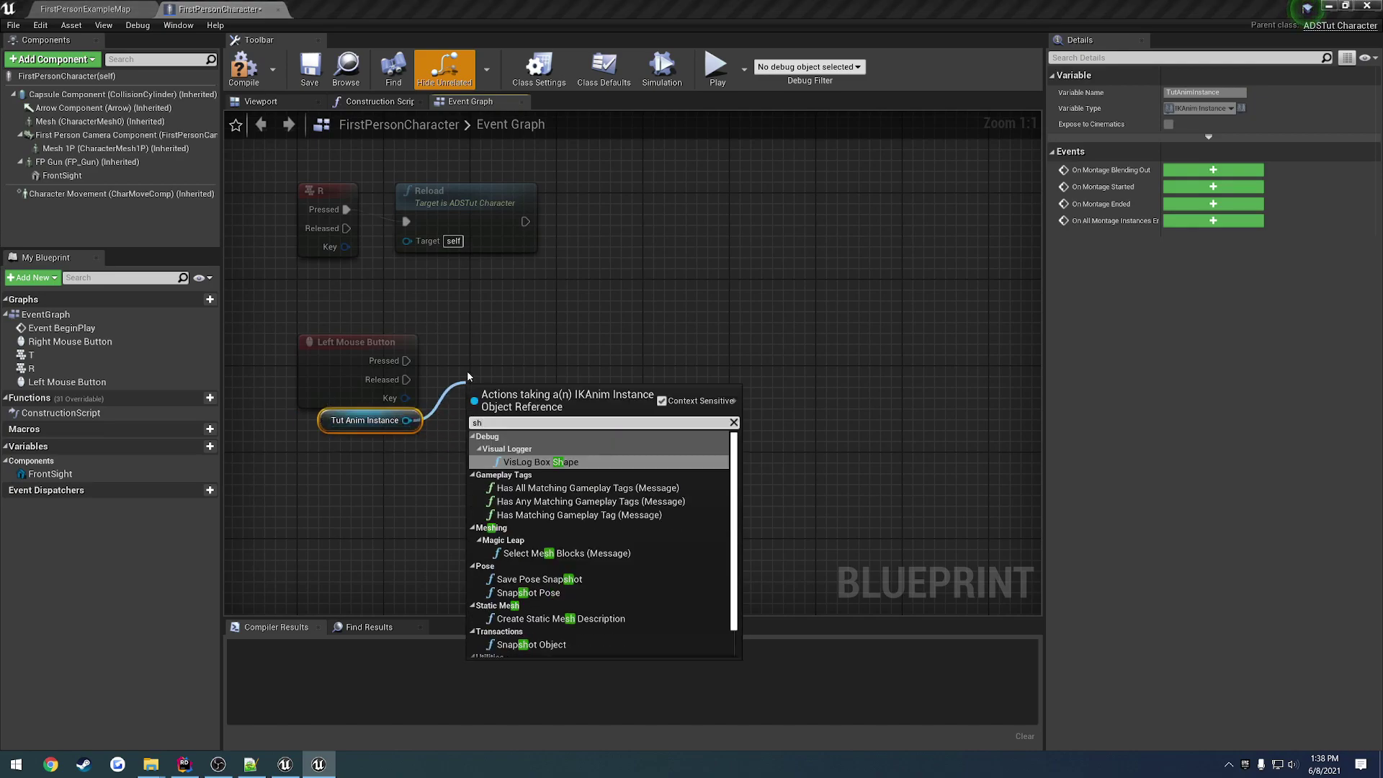
text(re)
key(Return)
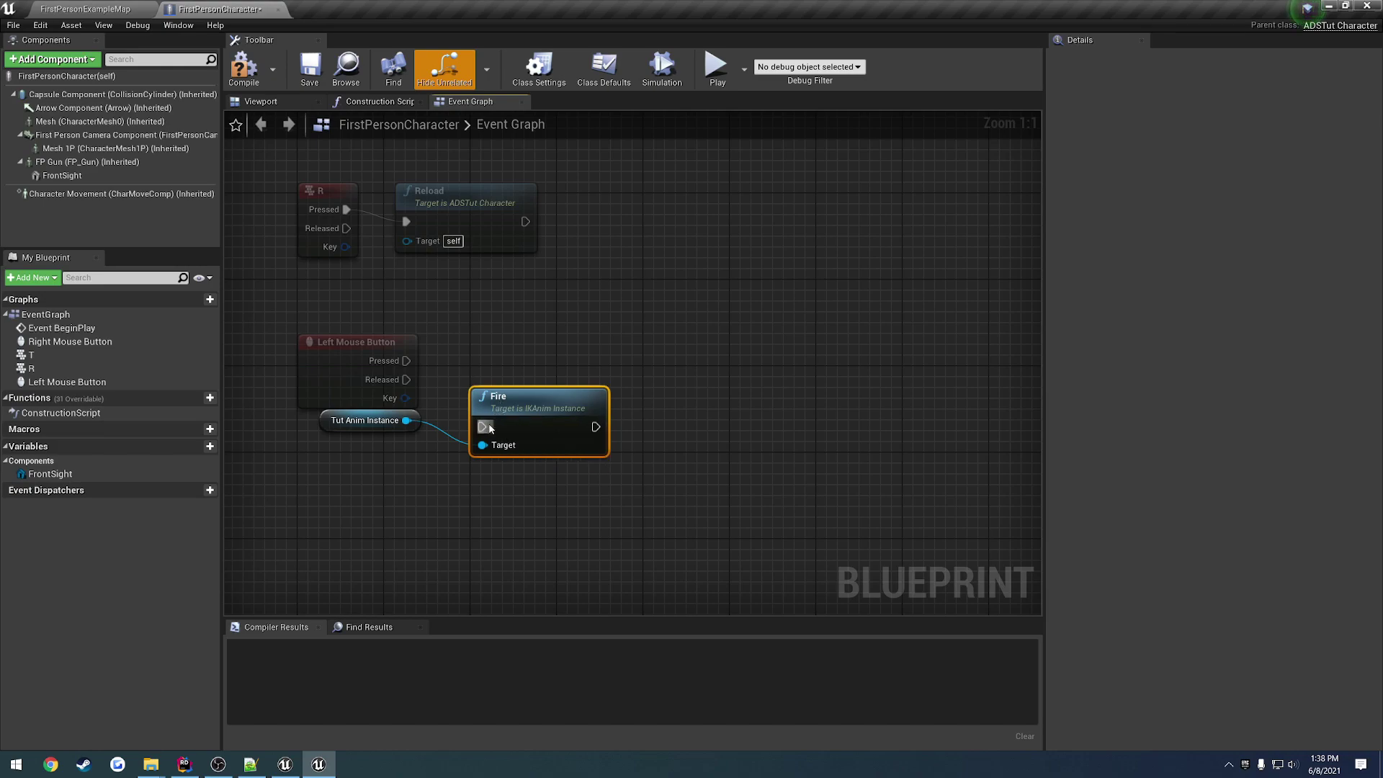
drag(482, 427, 406, 360)
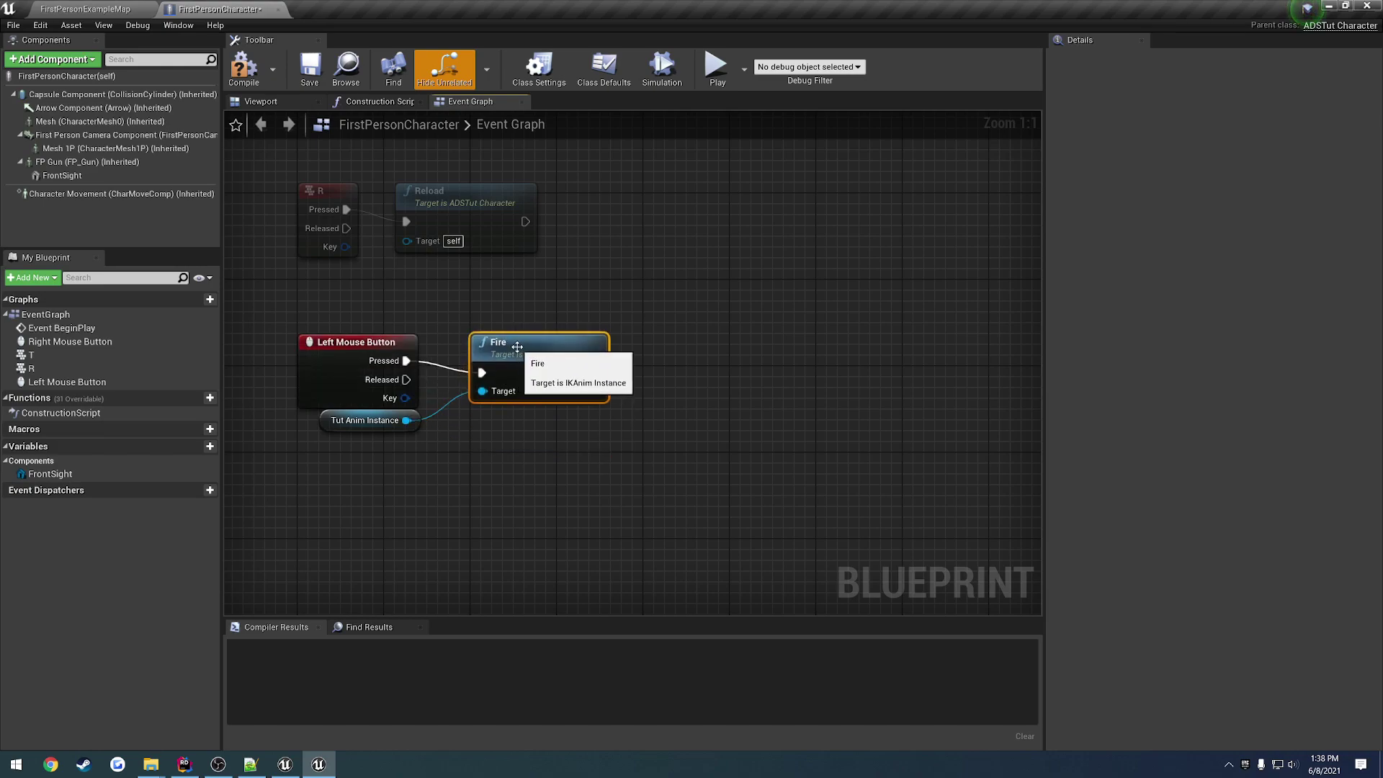
mouse_move(599, 432)
mouse_down()
mouse_move(666, 339)
mouse_move(702, 326)
mouse_up()
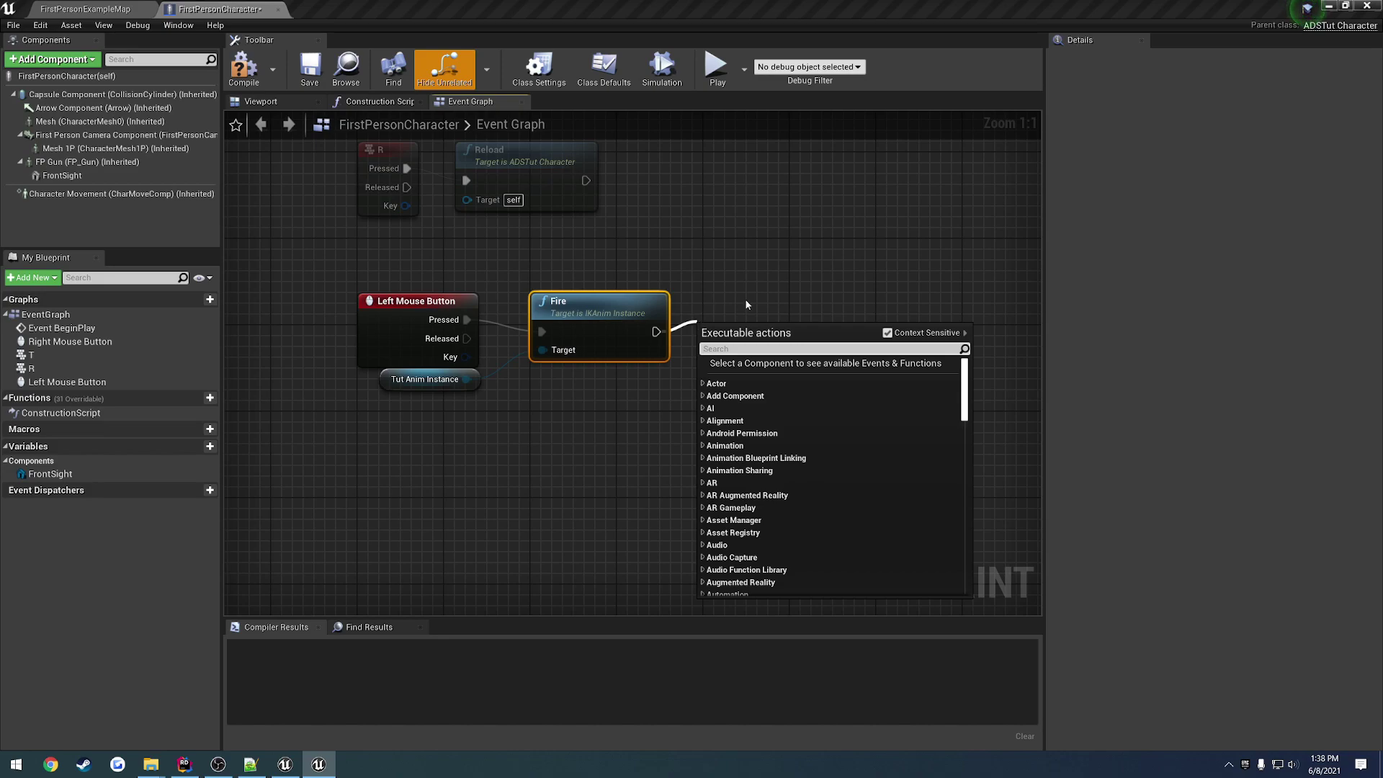
Add Set Timer by Event after Fire with Time 0.08 and Looping enabled
text(settimer)
key(Return)
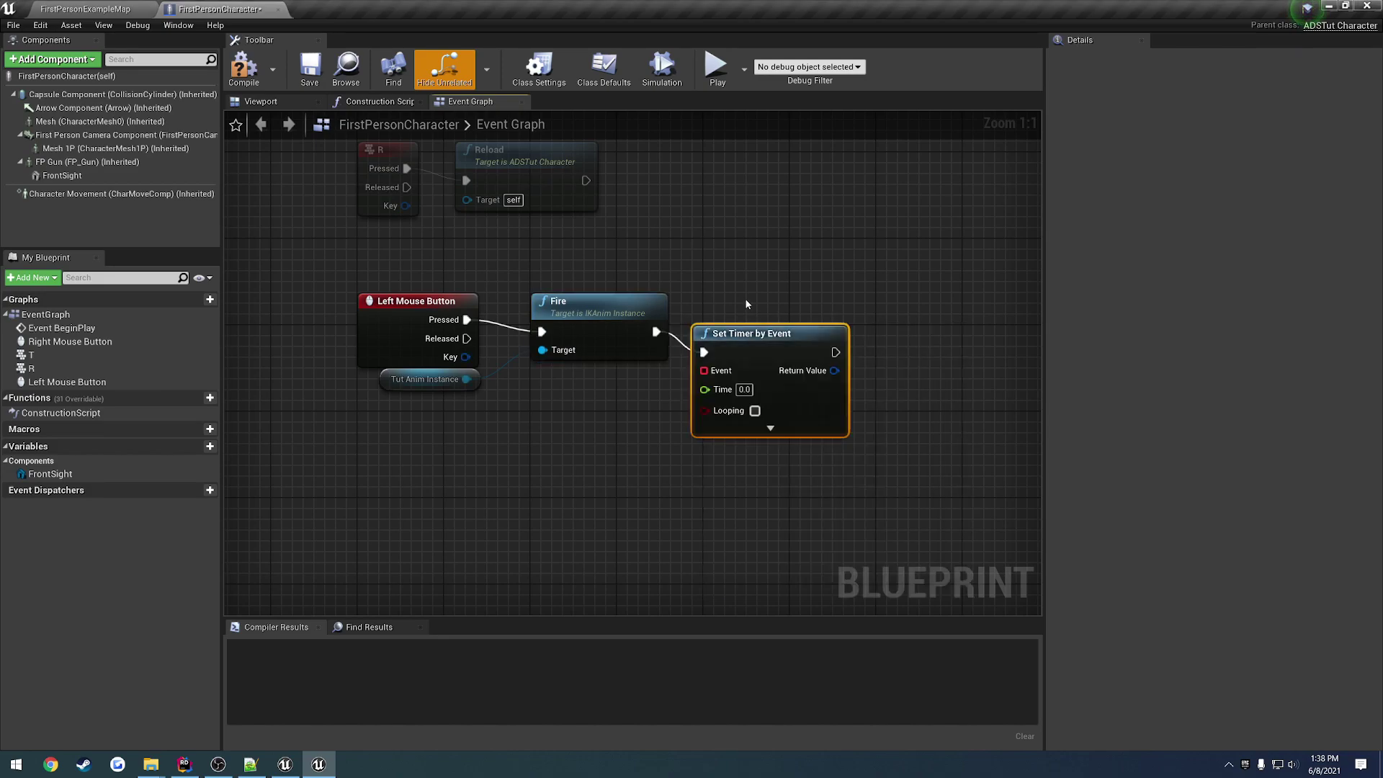
drag(742, 347, 850, 324)
right_drag(850, 325, 741, 325)
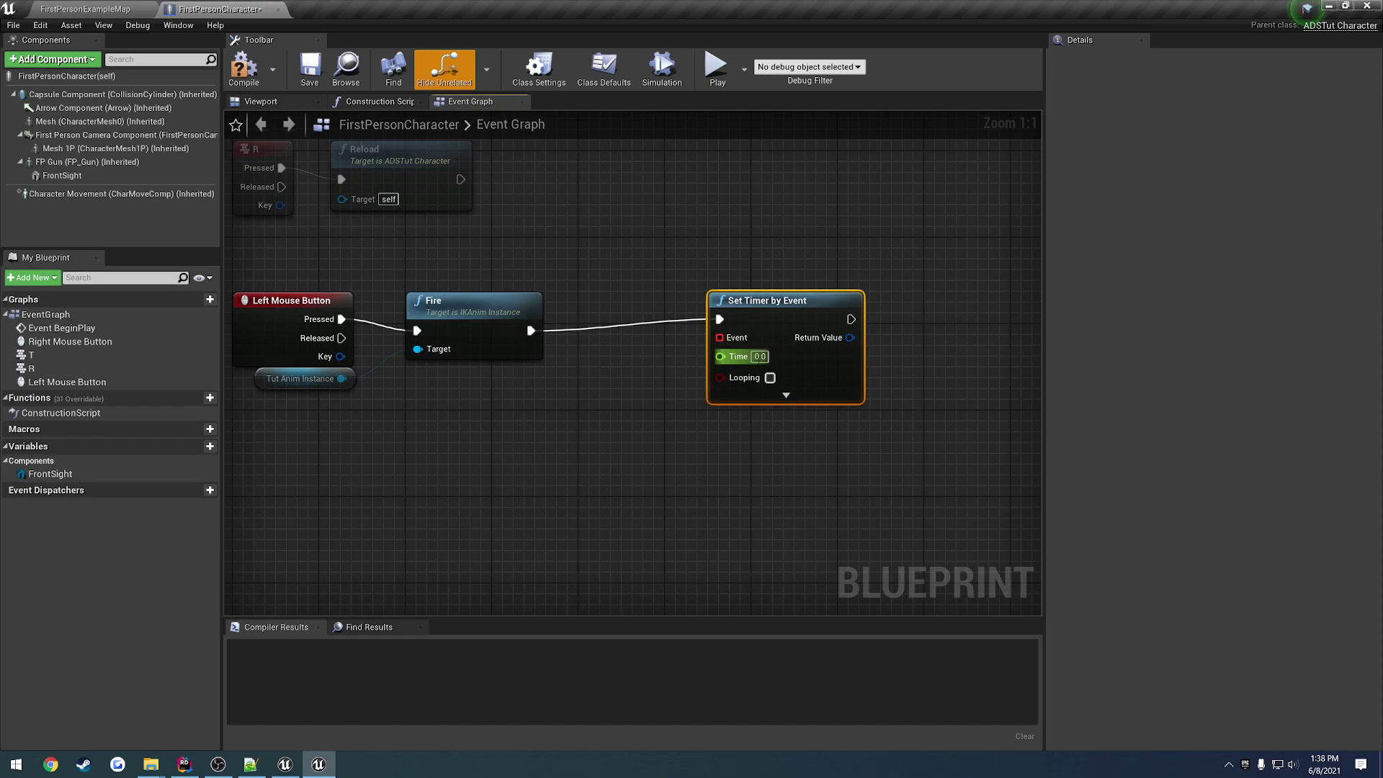
click(760, 357)
click(776, 374)
mouse_move(577, 396)
right_down()
mouse_move(606, 392)
mouse_move(527, 383)
right_up()
Promote the timer's Return Value to a variable named TFireHandle
right_click(777, 330)
click(817, 352)
drag(951, 297, 865, 308)
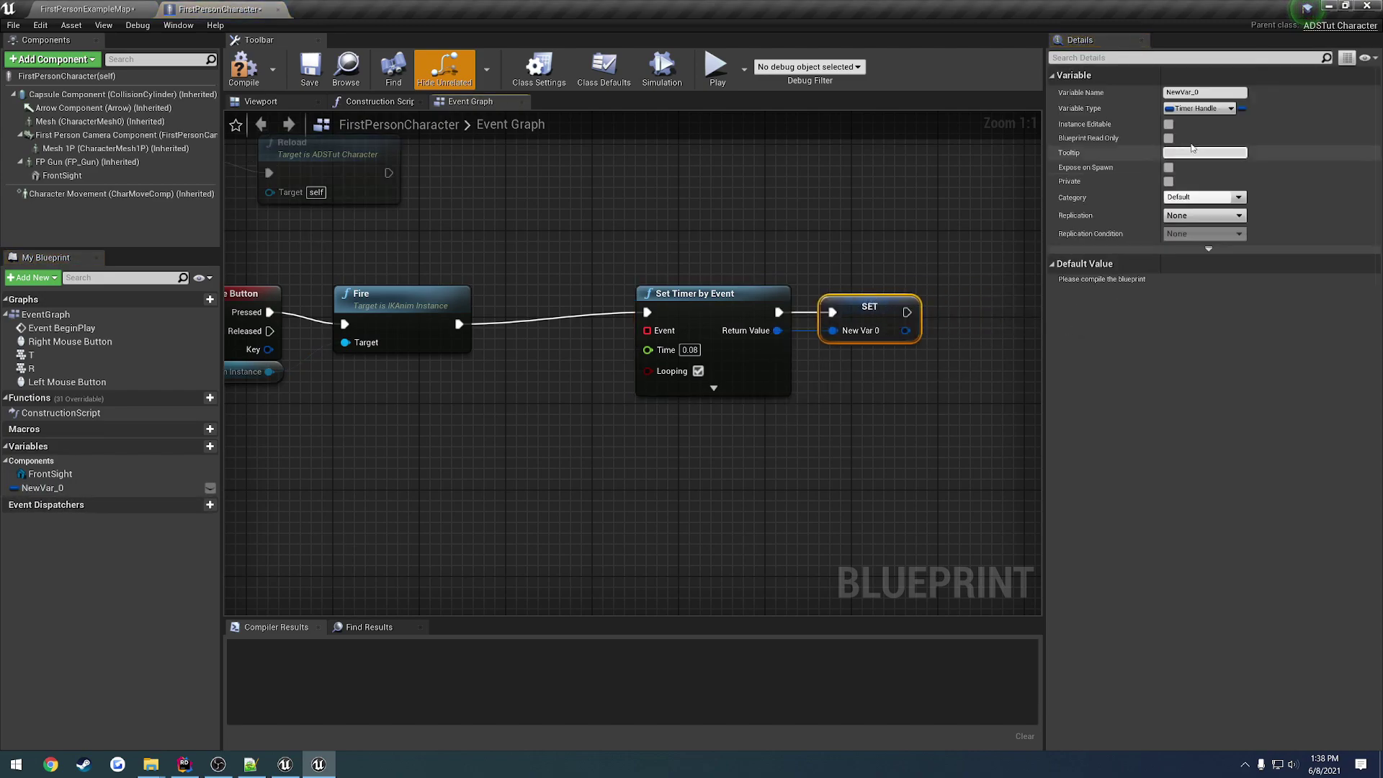
click(1208, 92)
text(I)
text(FireHand)
text(le)
key(Return)
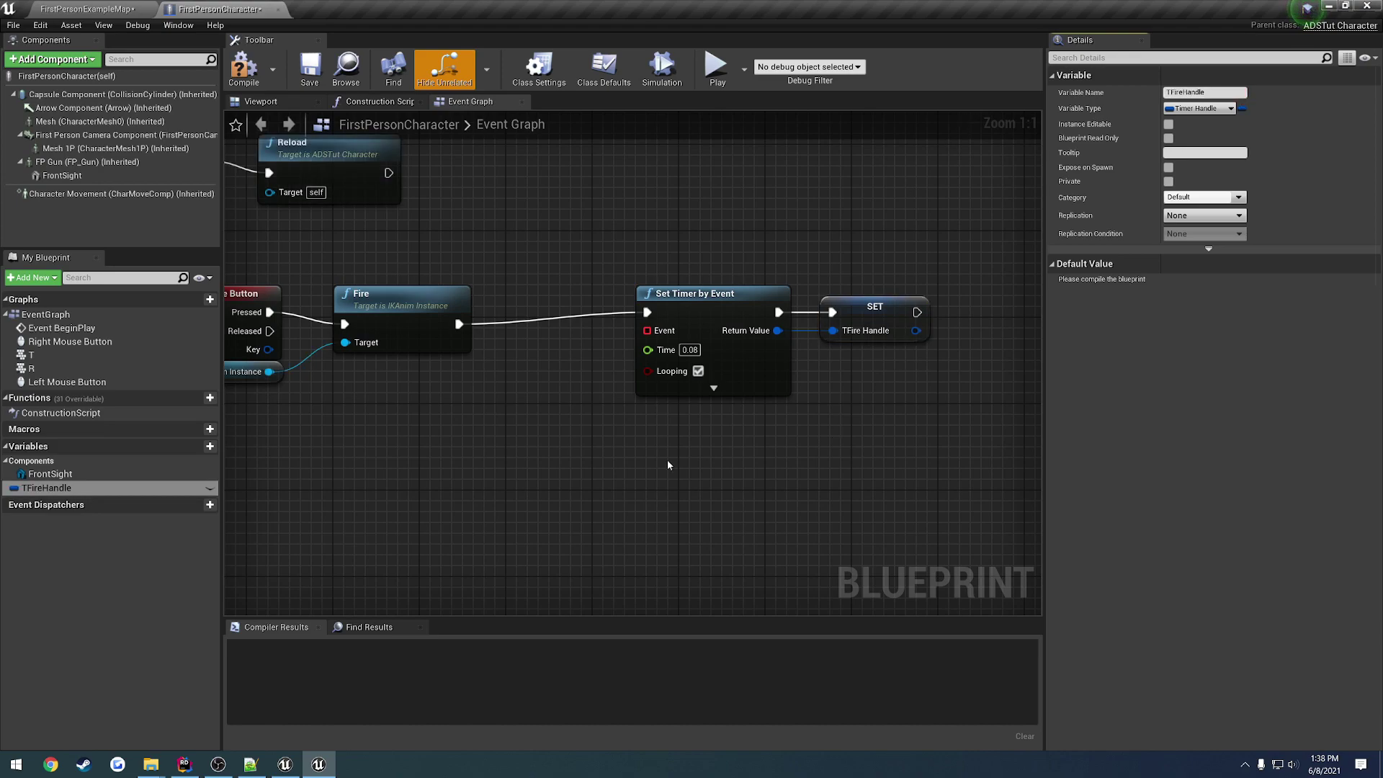
Add an FAFire custom event and bind it to the timer's Event pin
mouse_move(640, 460)
right_down()
mouse_move(746, 458)
mouse_move(802, 377)
right_up()
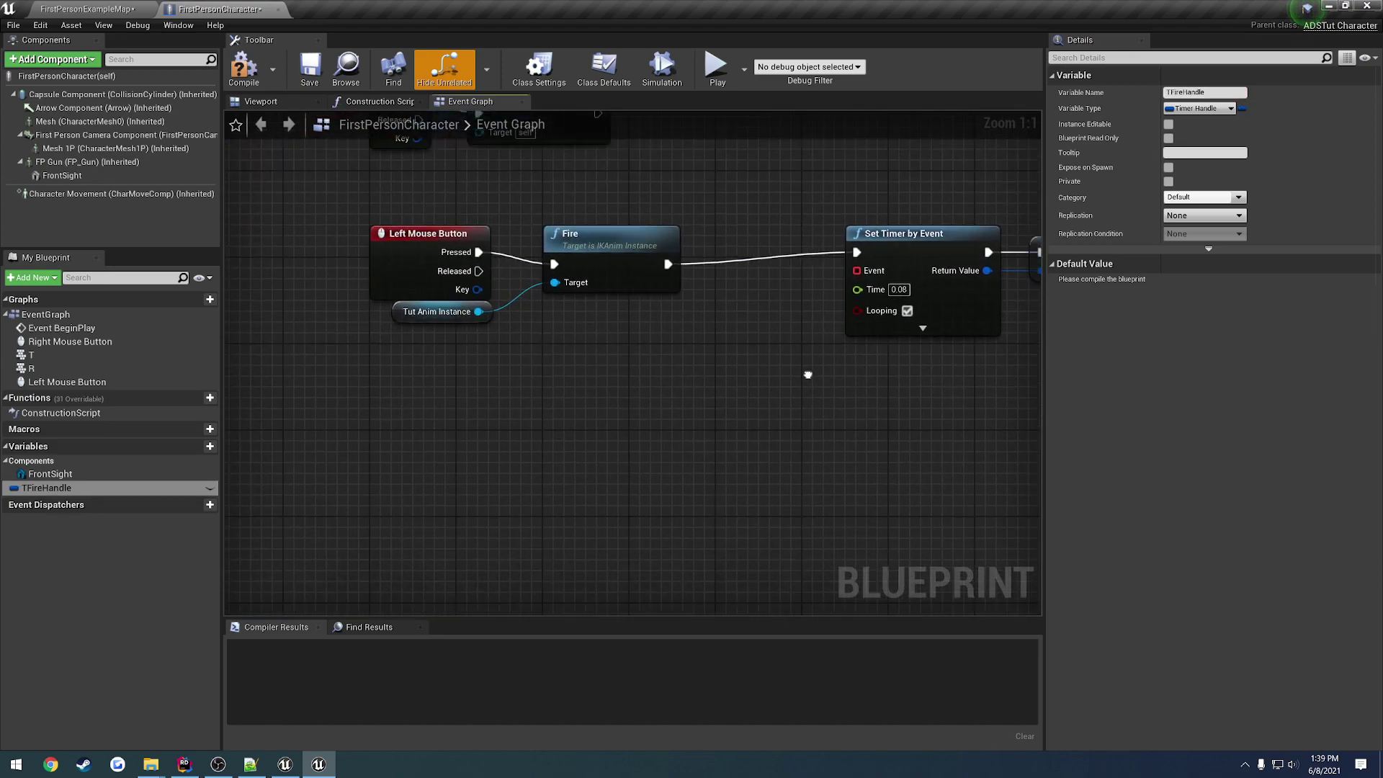
right_click(409, 427)
text(custom)
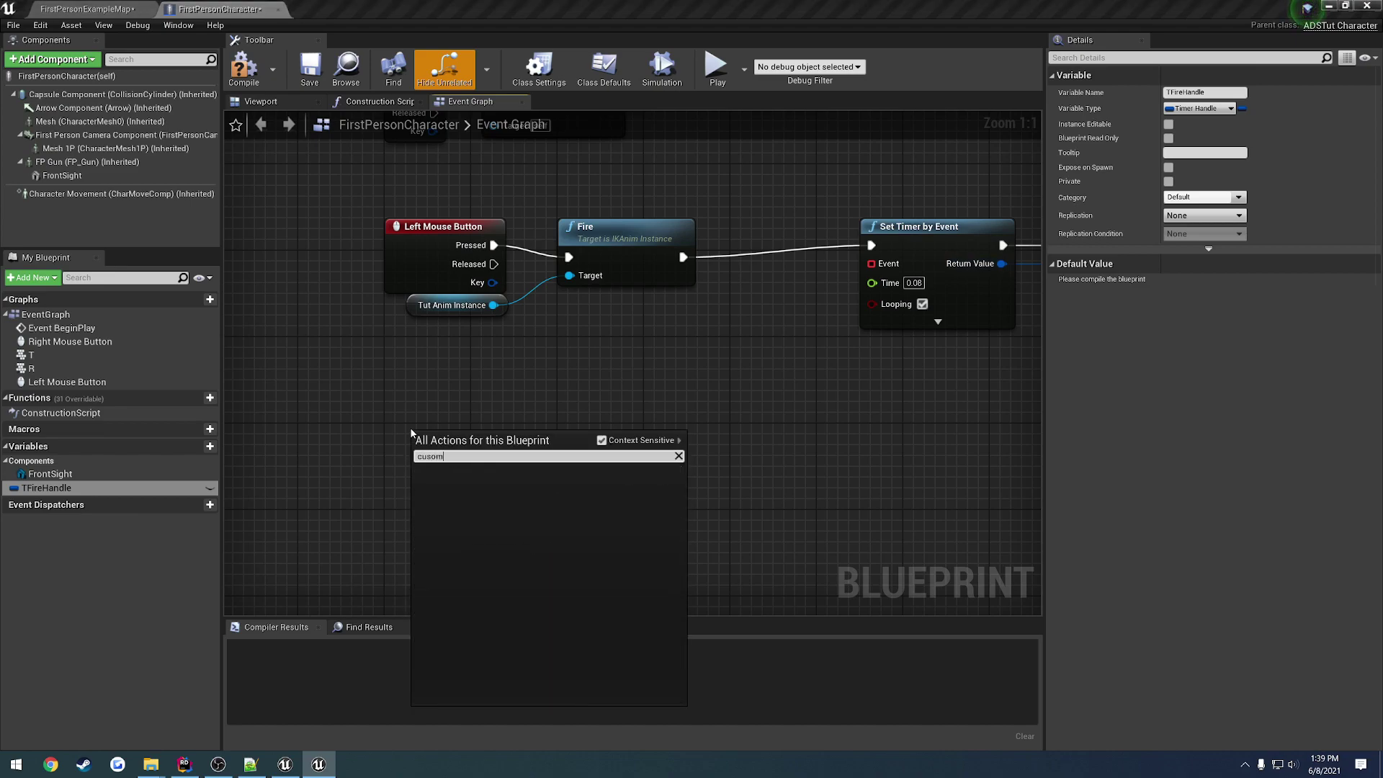
key(Return)
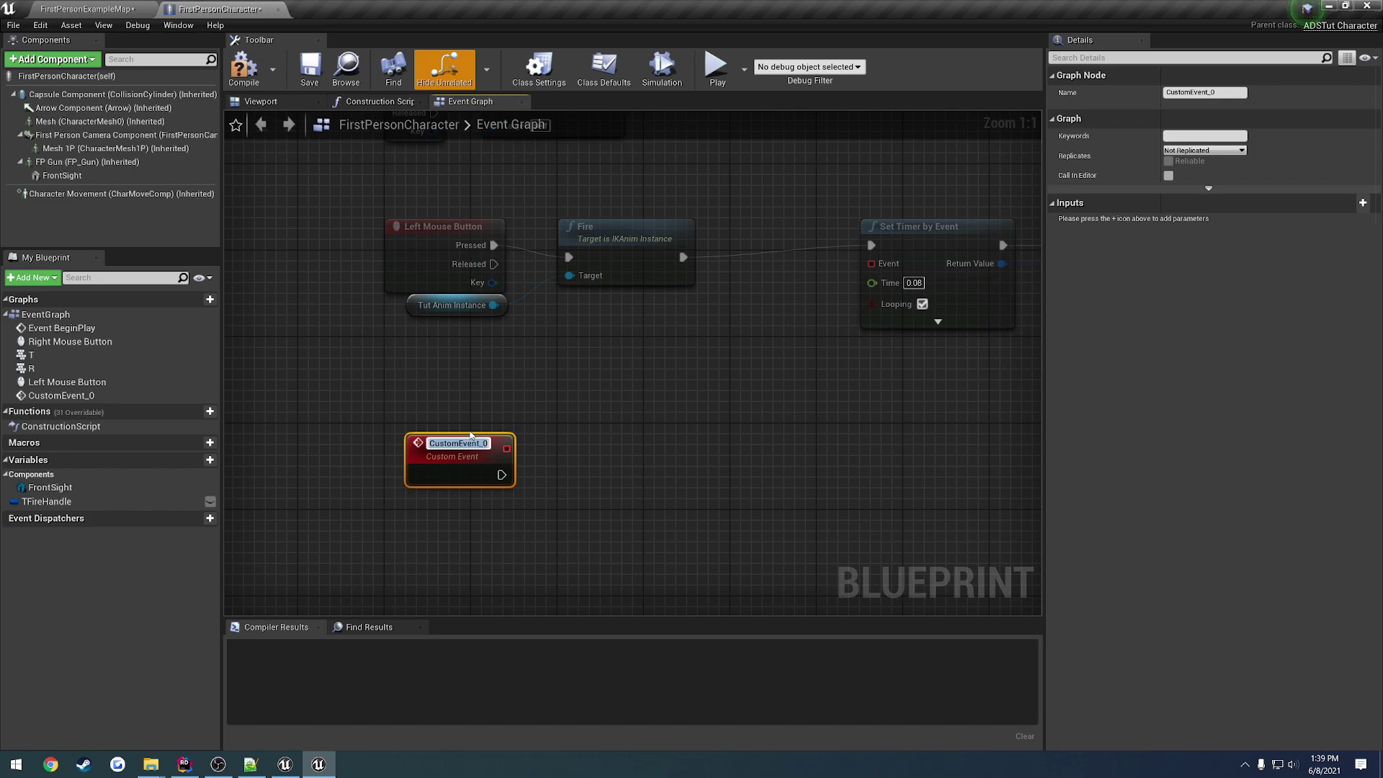
text(FAFire)
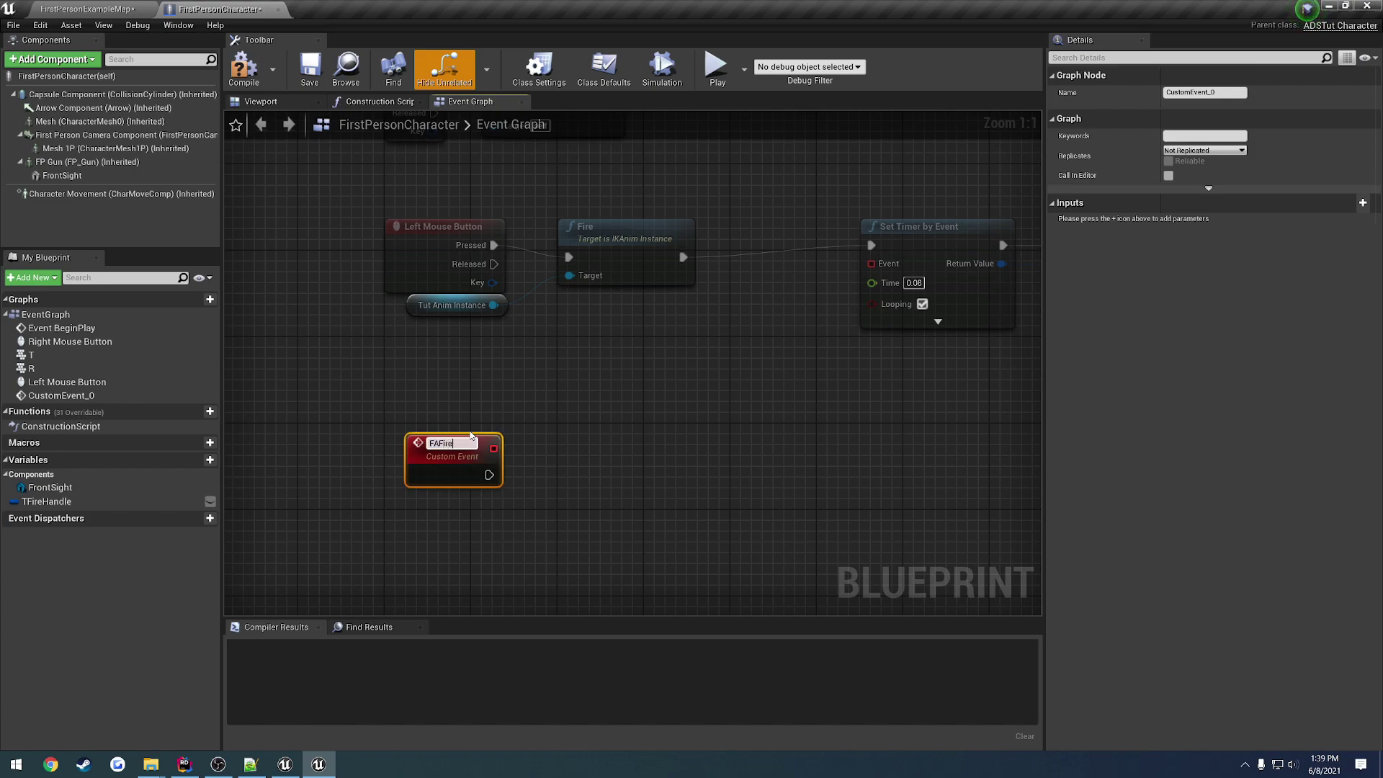
key(Return)
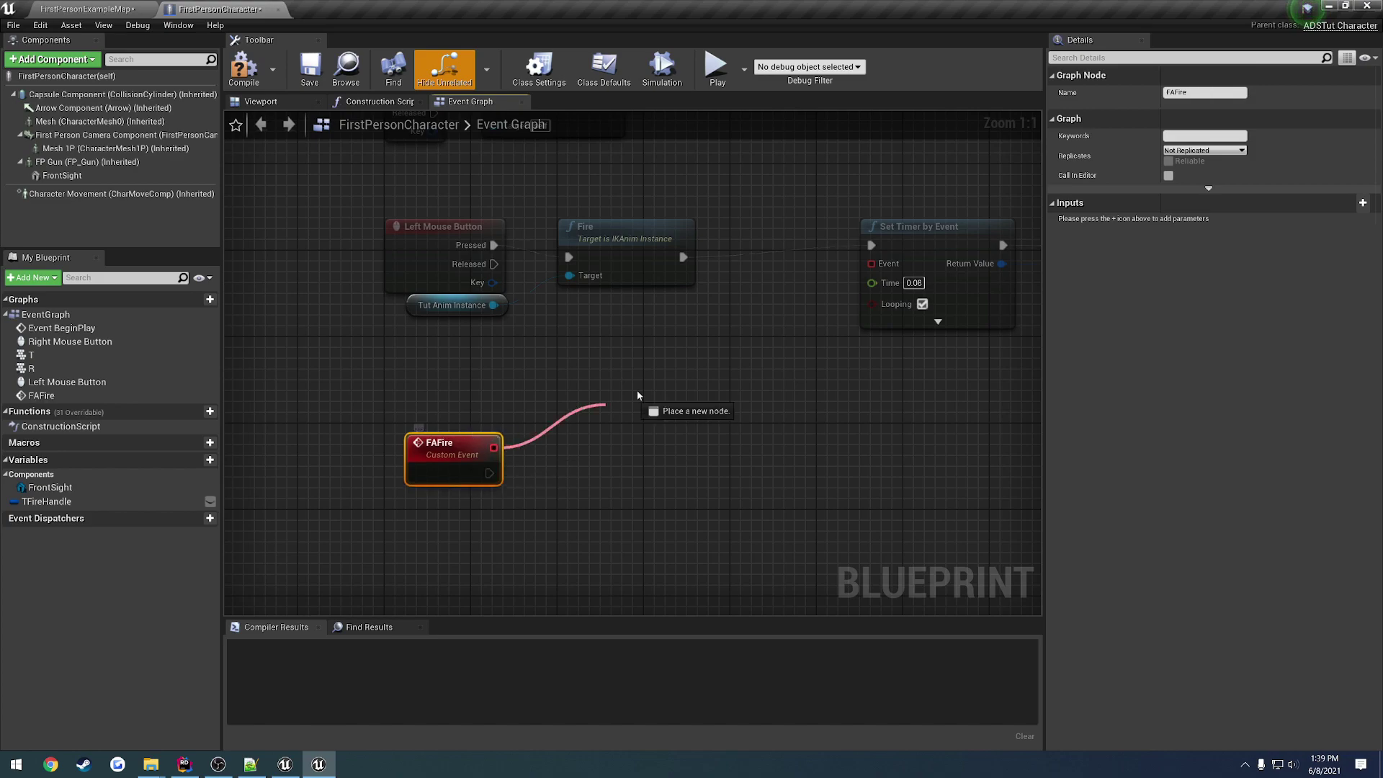
drag(493, 447, 871, 263)
drag(432, 461, 410, 451)
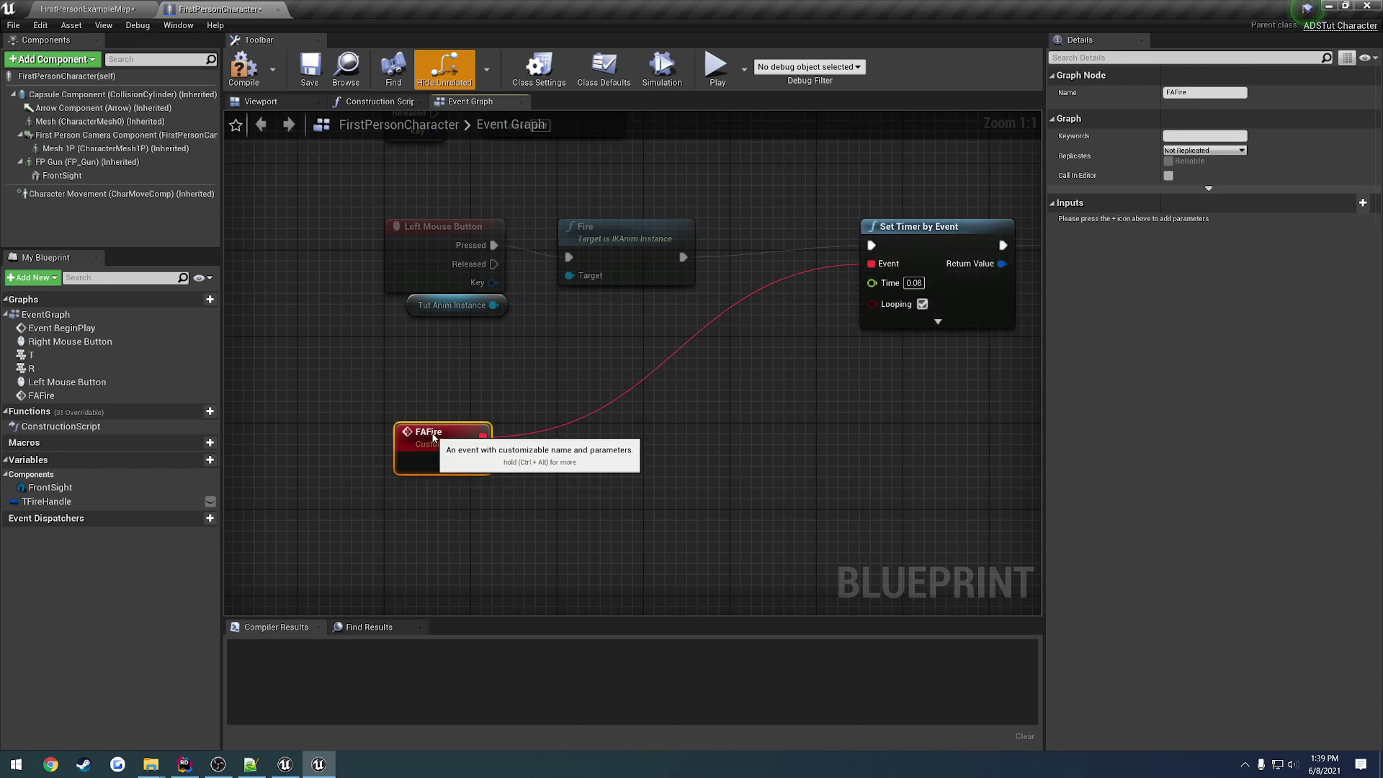
Copy the FireHand and Tut Anim Instance nodes and wire the copies after FAFire
click(619, 273)
ctrl+click(451, 314)
key(ctrl+c)
key(ctrl+v)
drag(548, 505, 469, 463)
mouse_move(418, 551)
mouse_down()
mouse_move(431, 510)
mouse_move(420, 489)
mouse_up()
click(534, 422)
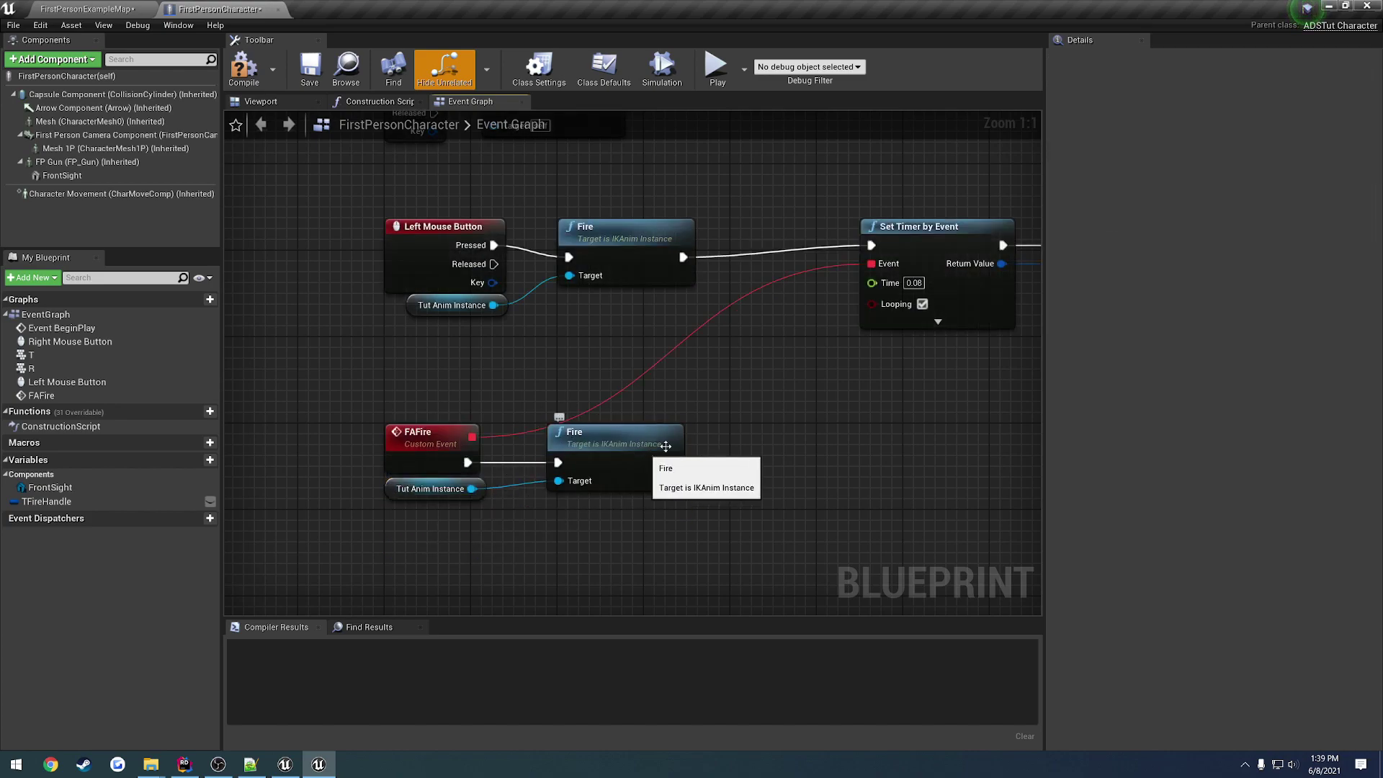
right_drag(673, 439, 569, 458)
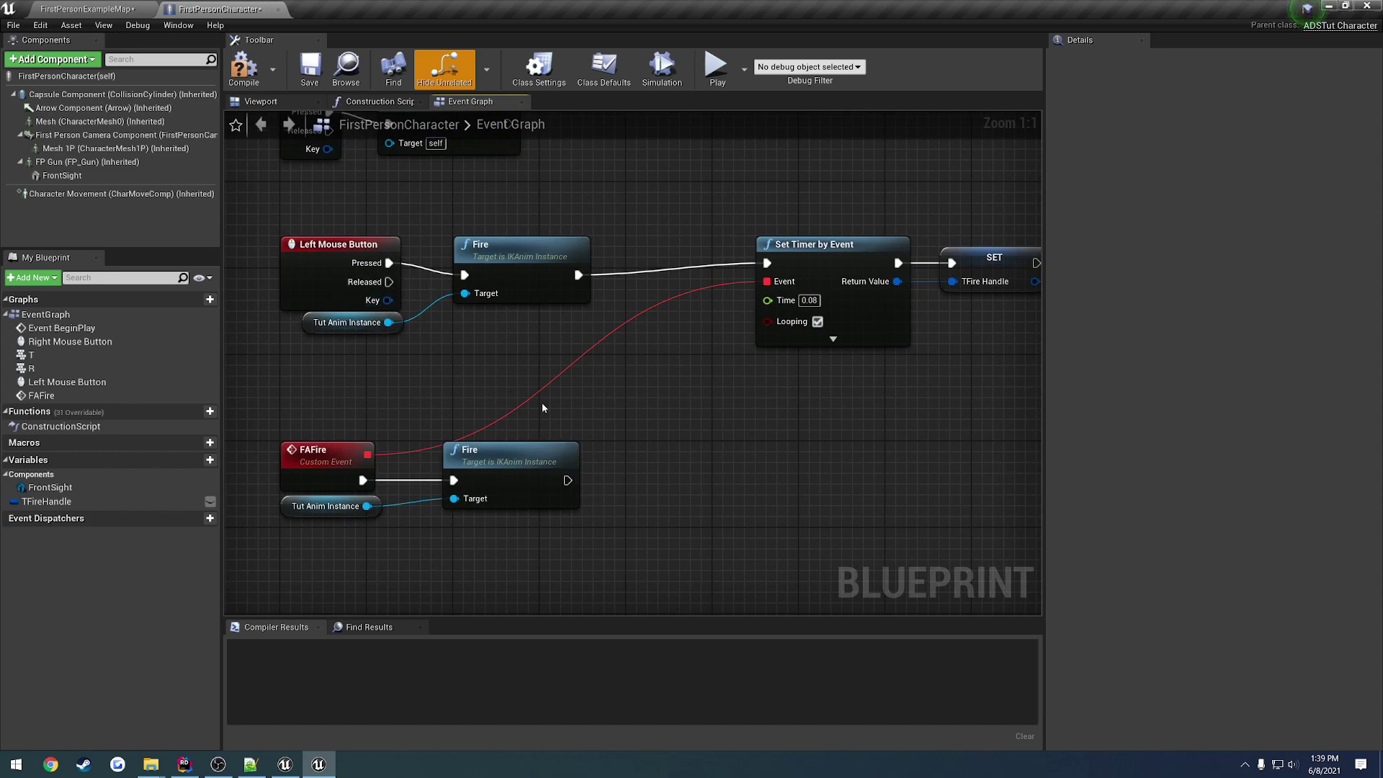
Clear and invalidate TFireHandle's timer when the left mouse button is released
mouse_move(44, 501)
ctrl+mouse_down()
mouse_move(493, 351)
mouse_move(441, 329)
mouse_move(563, 331)
ctrl+mouse_up()
click(513, 335)
text(clear and)
key(Return)
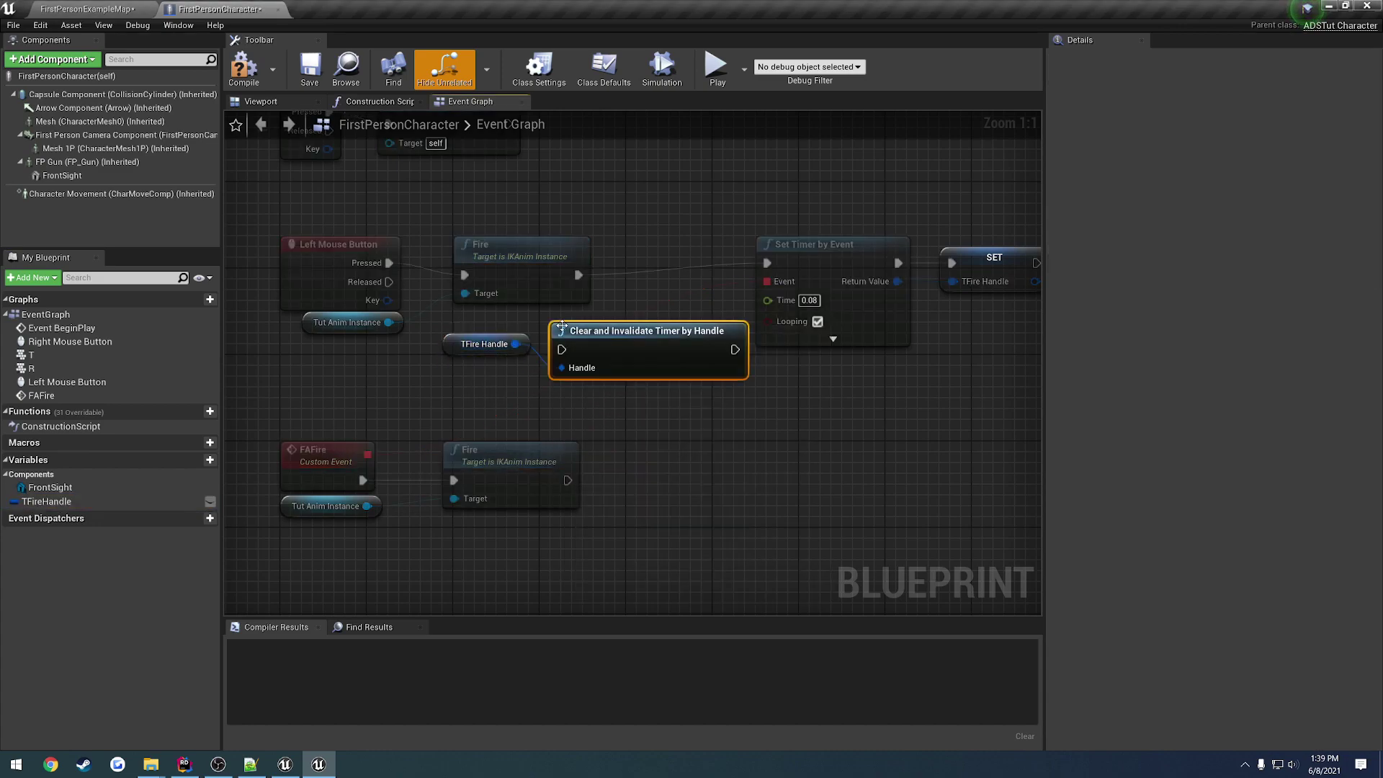
drag(562, 349, 389, 281)
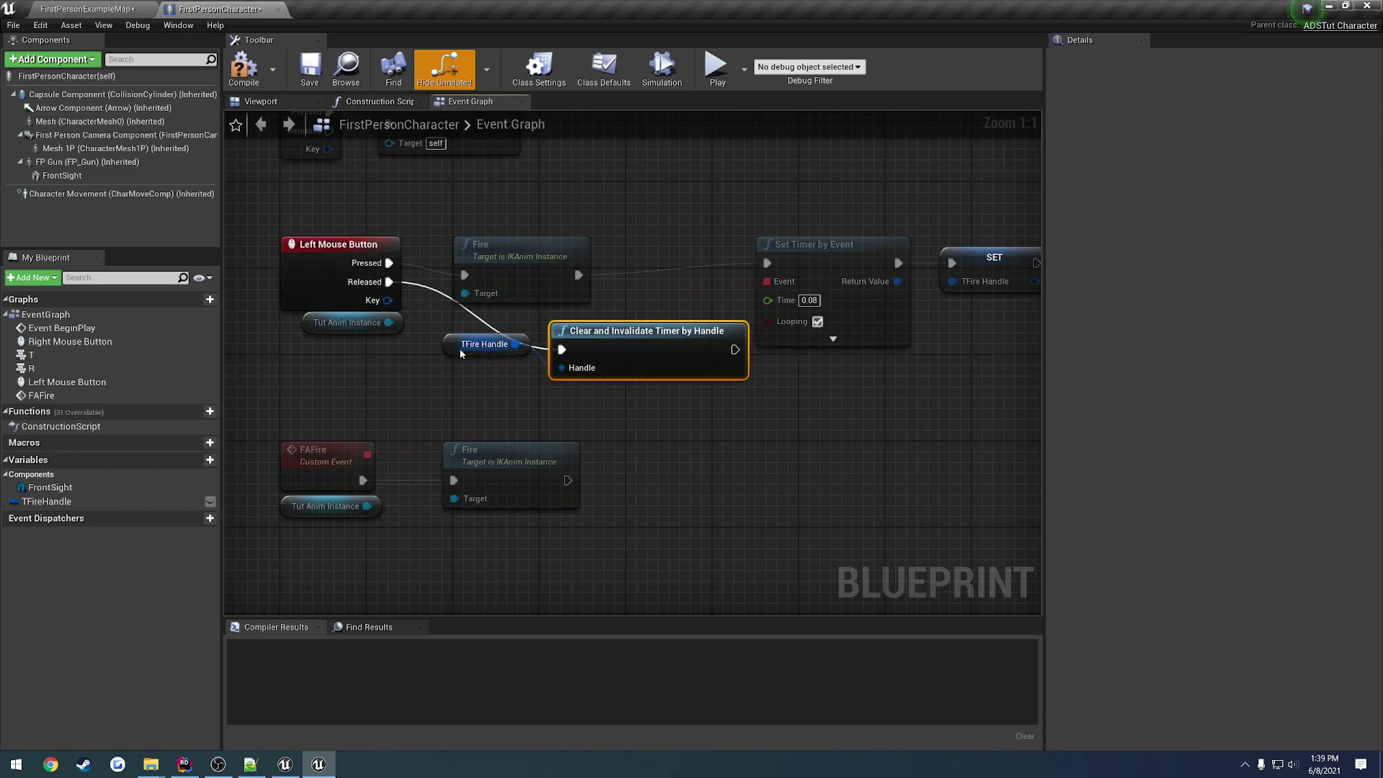
drag(454, 355, 422, 366)
click(576, 333)
drag(576, 333, 553, 333)
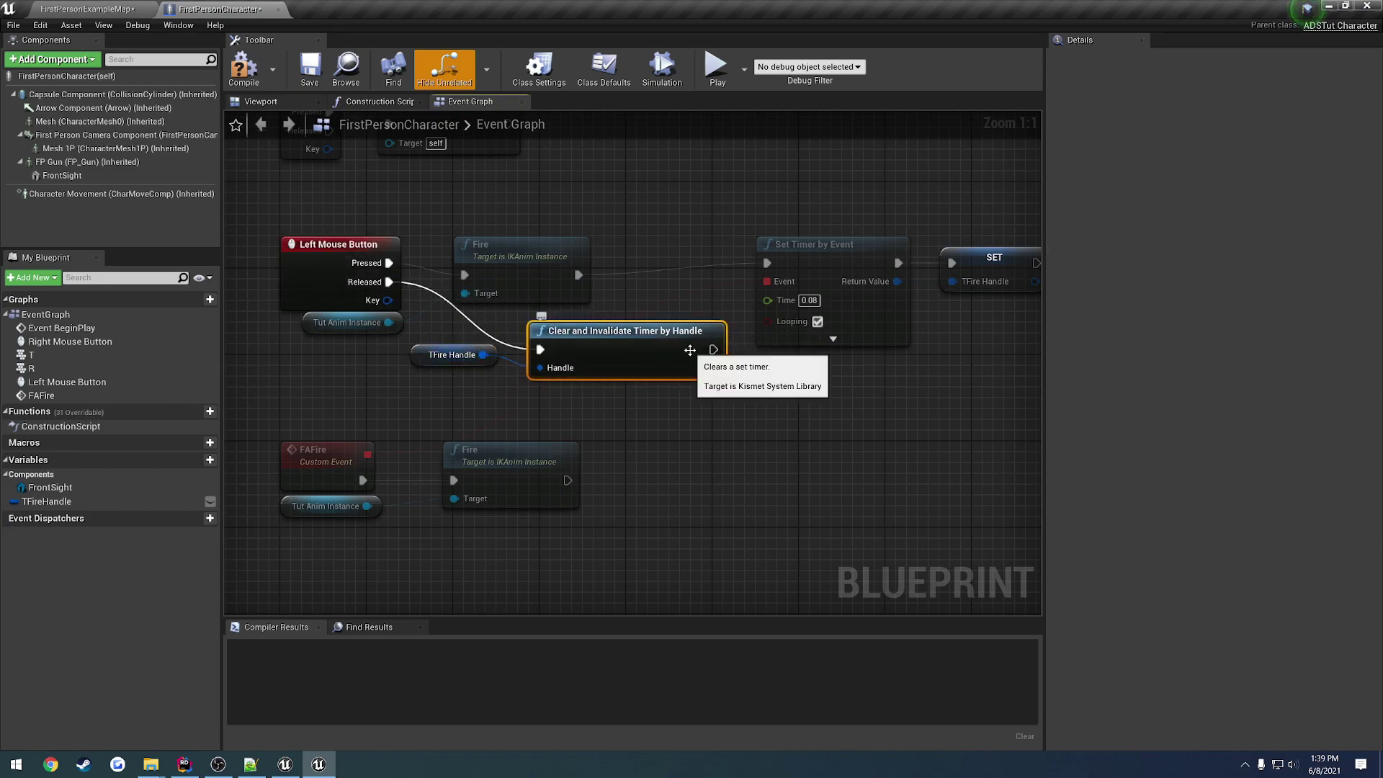
Insert a copied clear-timer pair between Fire and Set Timer by Event
ctrl+click(452, 354)
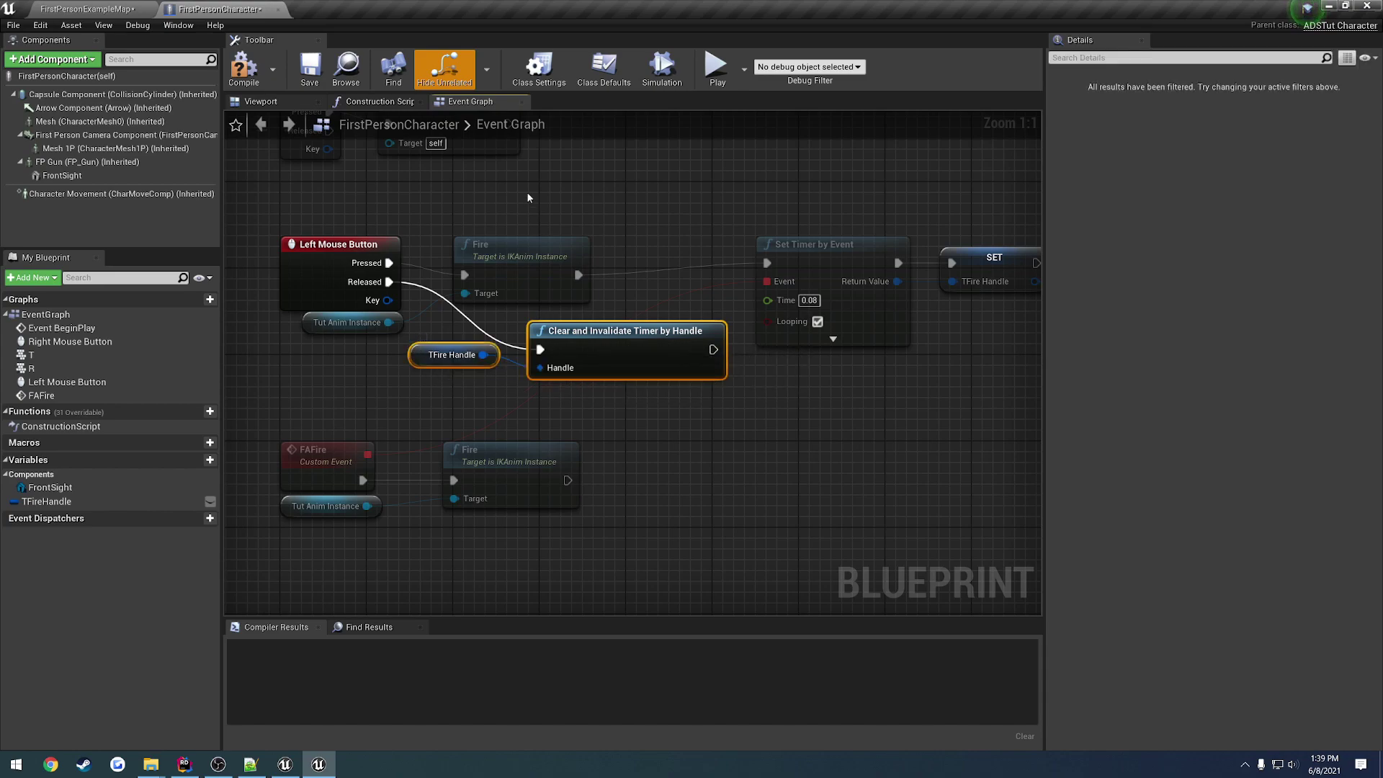
key(ctrl+c)
key(ctrl+v)
right_drag(647, 210, 581, 262)
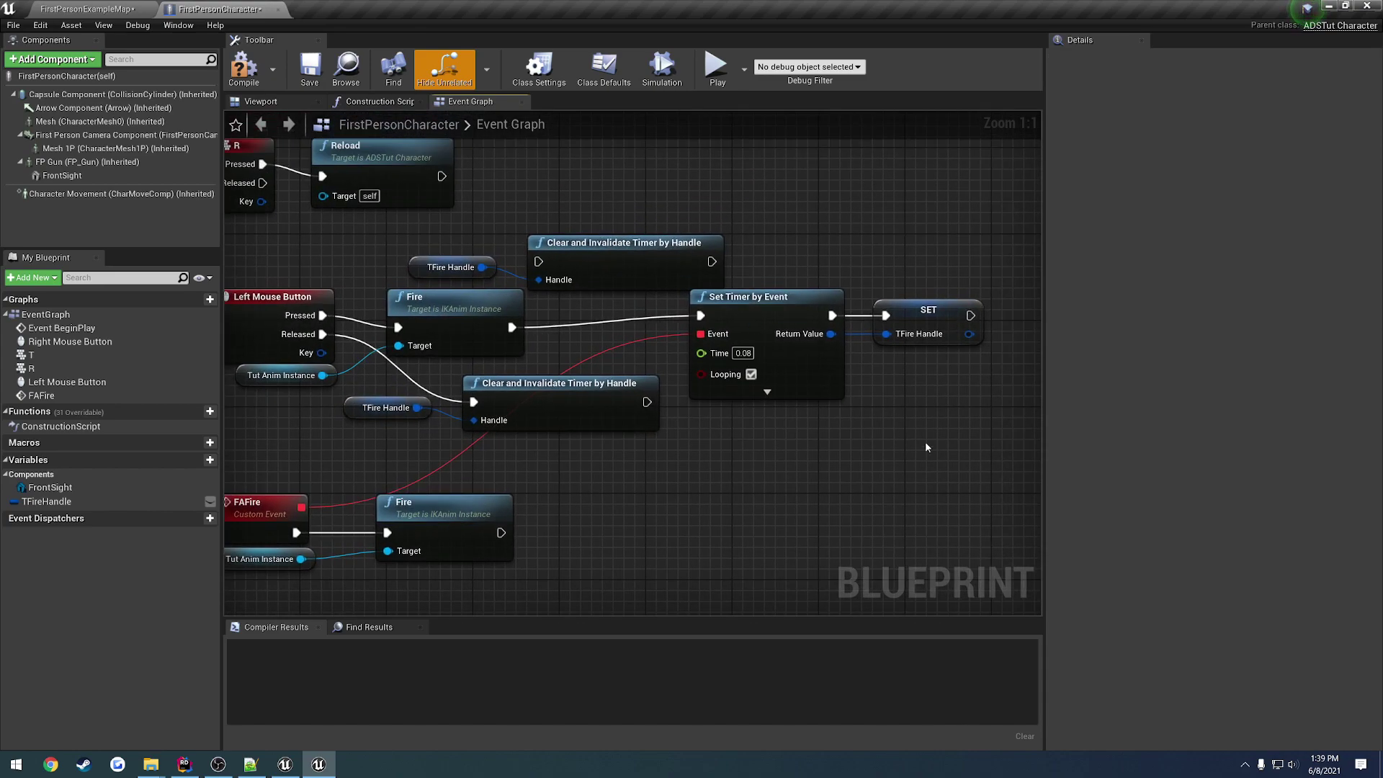
mouse_move(756, 297)
mouse_down()
mouse_move(855, 297)
mouse_move(538, 261)
mouse_up()
click(718, 278)
click(563, 383)
click(693, 422)
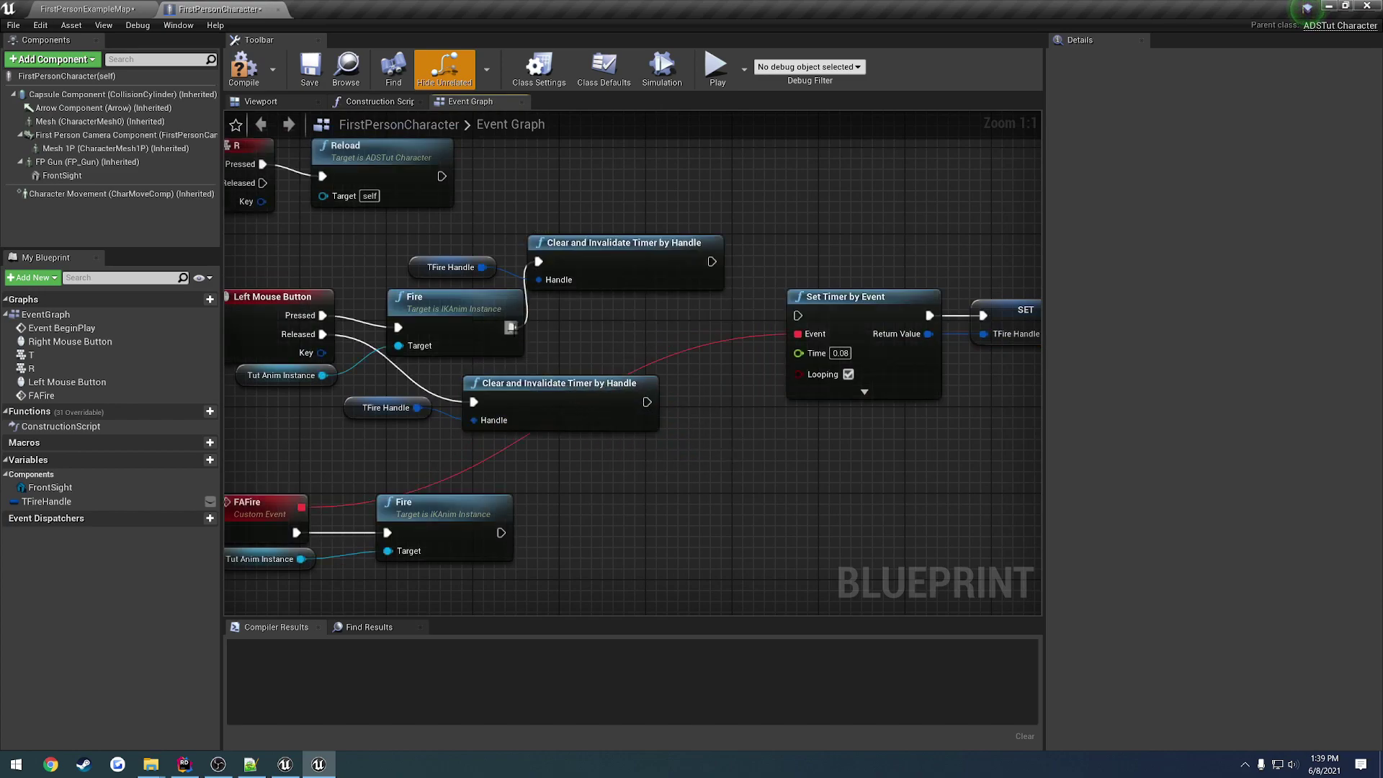
drag(712, 262, 813, 318)
drag(647, 265, 676, 287)
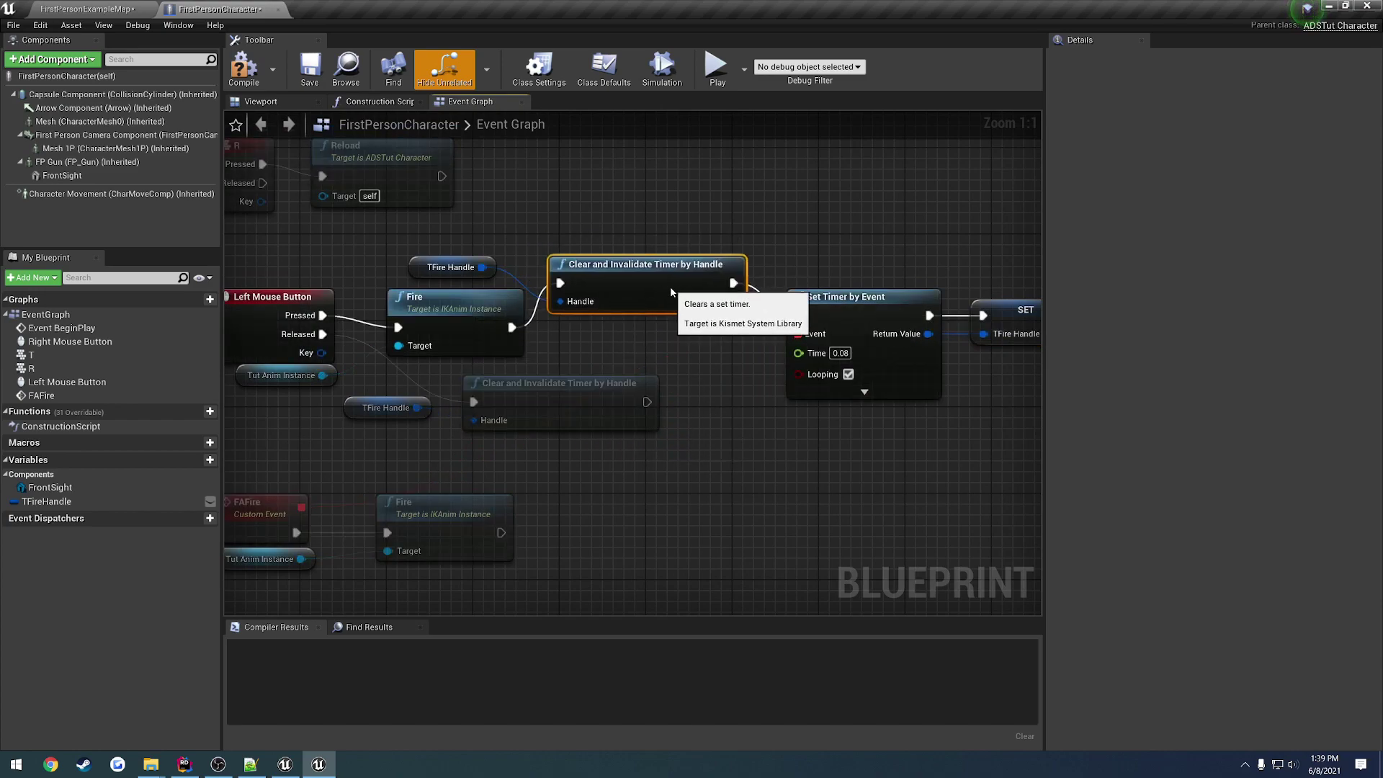
click(670, 247)
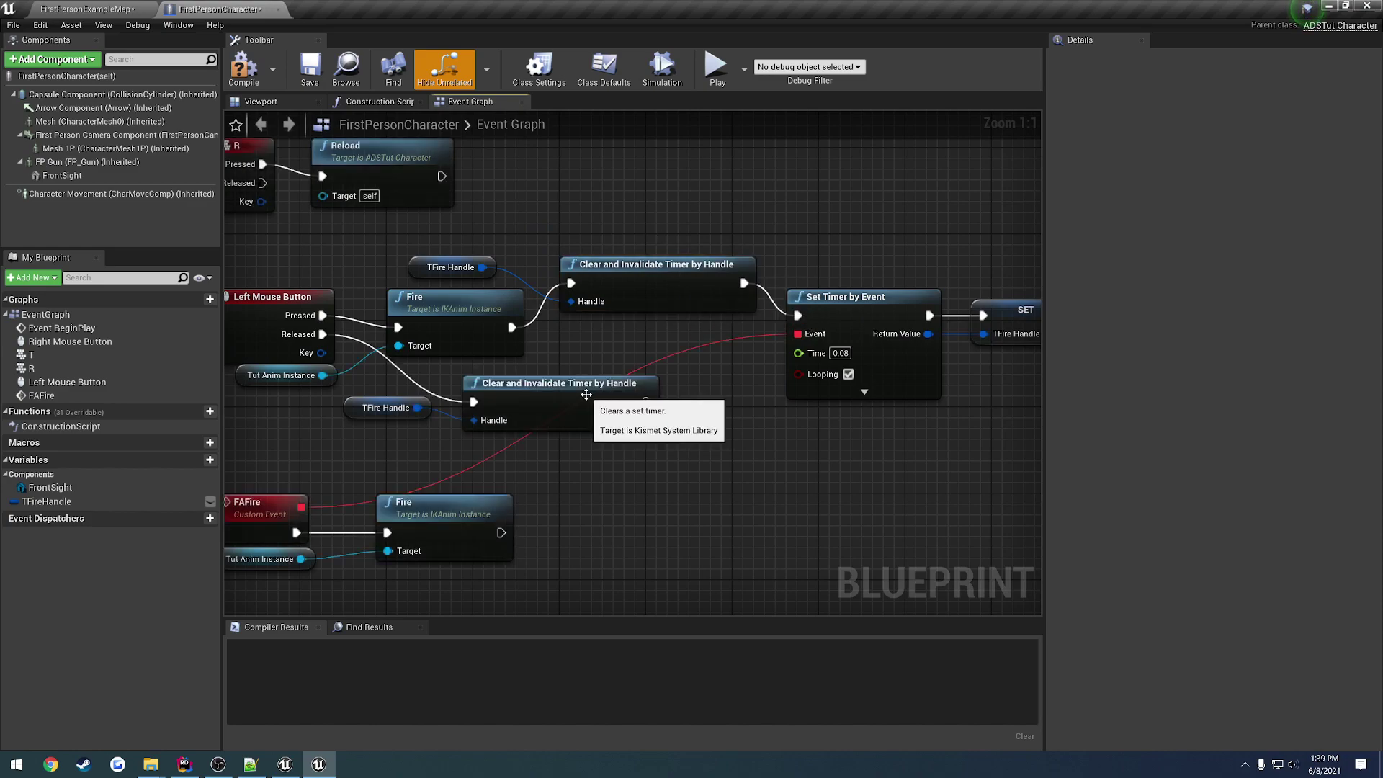
mouse_move(617, 347)
right_down()
mouse_move(608, 305)
mouse_move(622, 301)
right_up()
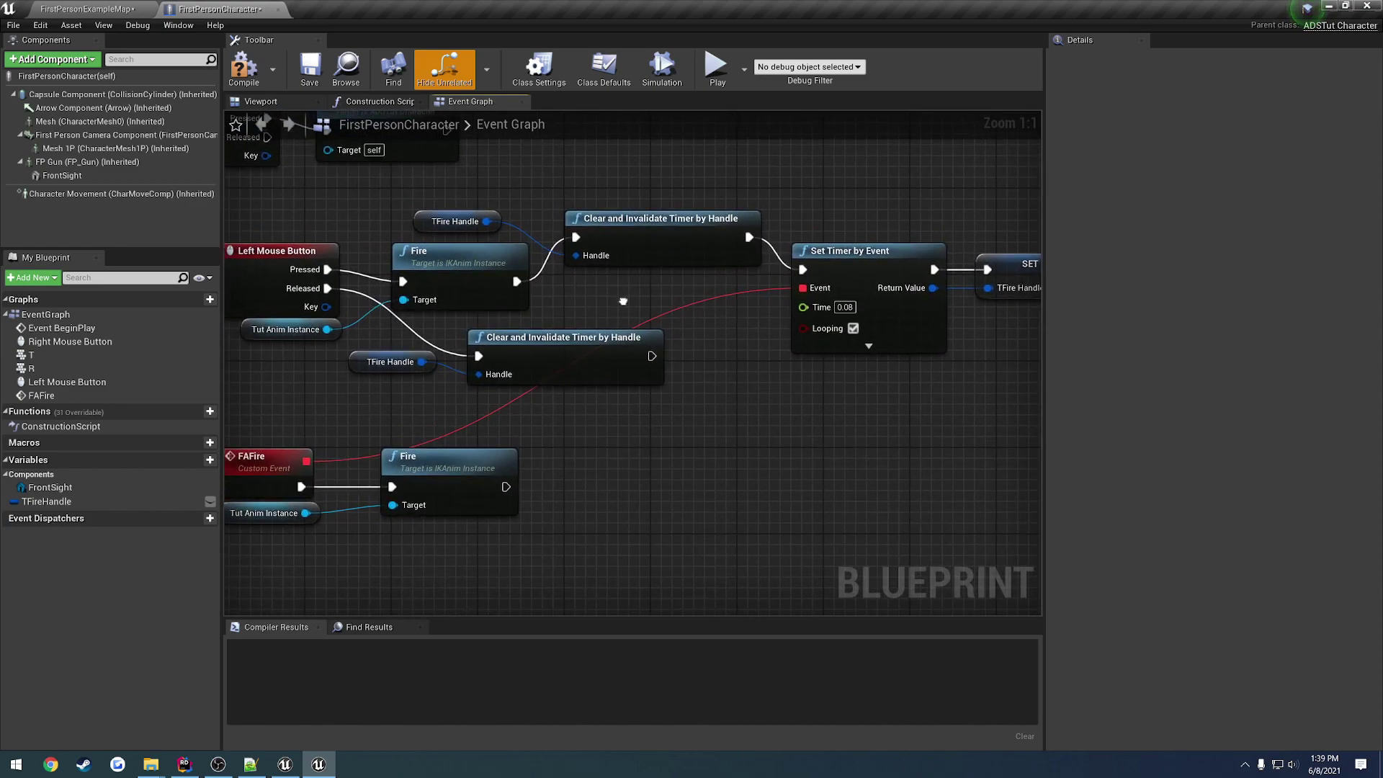
Compile the blueprint and inspect the Fire and timer wiring
click(243, 68)
click(438, 266)
right_drag(438, 266, 372, 269)
click(580, 245)
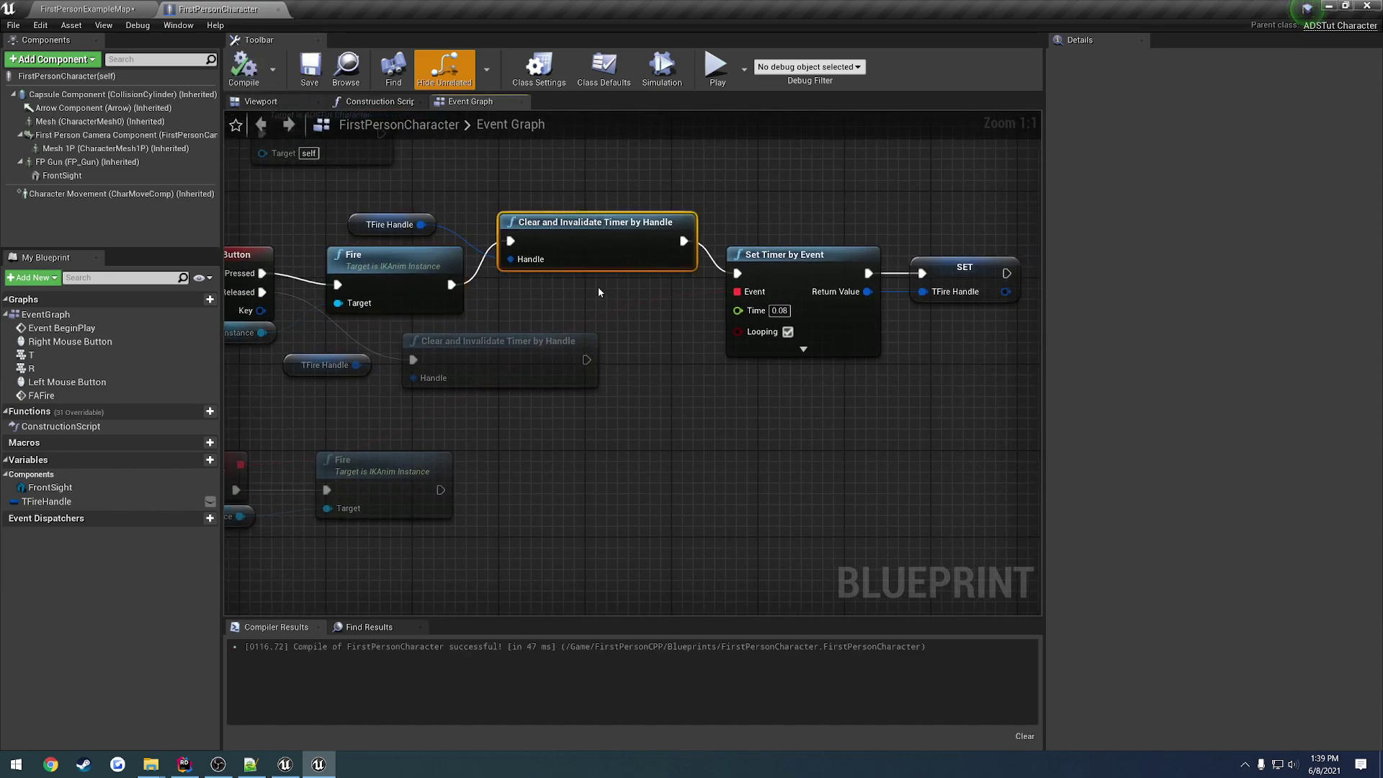
click(598, 287)
right_drag(598, 287, 484, 274)
click(657, 253)
right_drag(549, 356, 820, 301)
Align the FAFire, Fire and Tut Anim Instance nodes neatly in the graph
drag(656, 461, 317, 371)
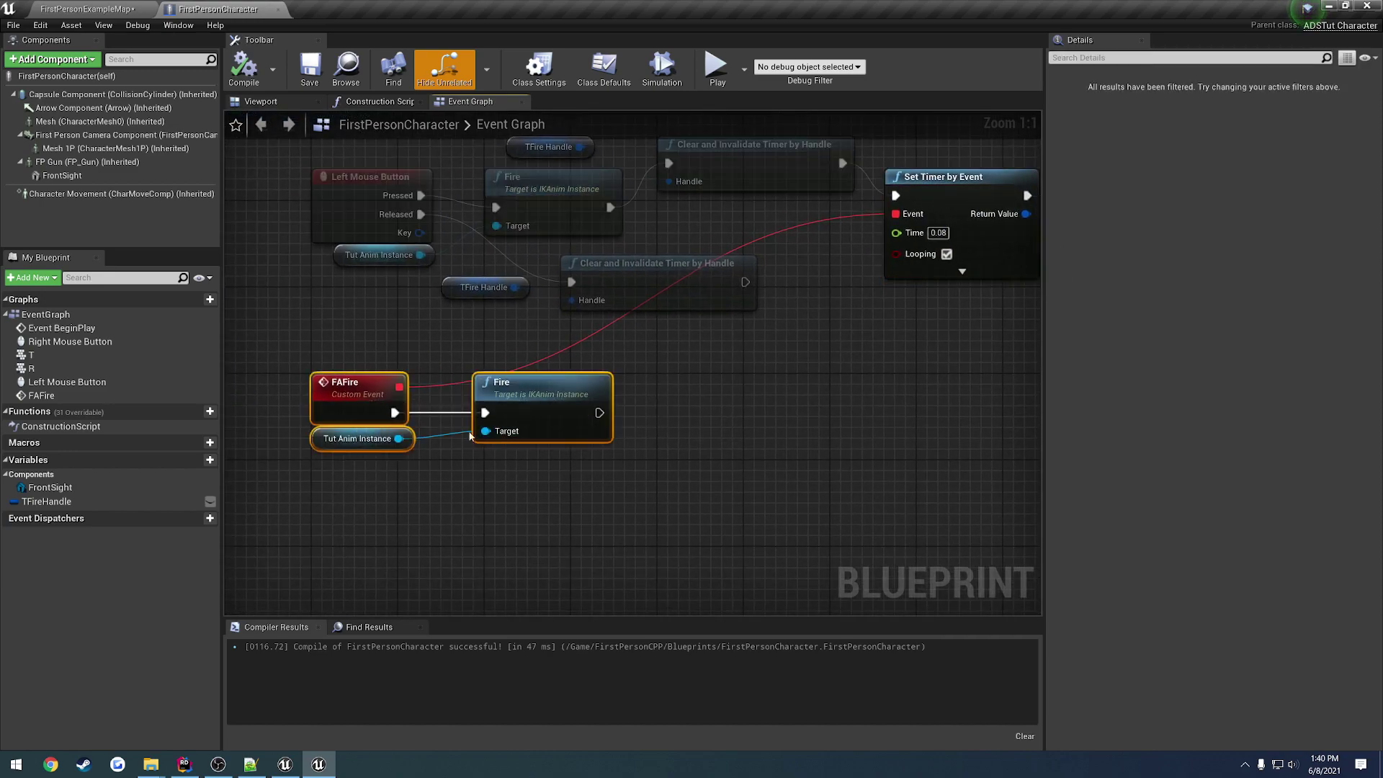
drag(569, 393, 548, 393)
click(681, 389)
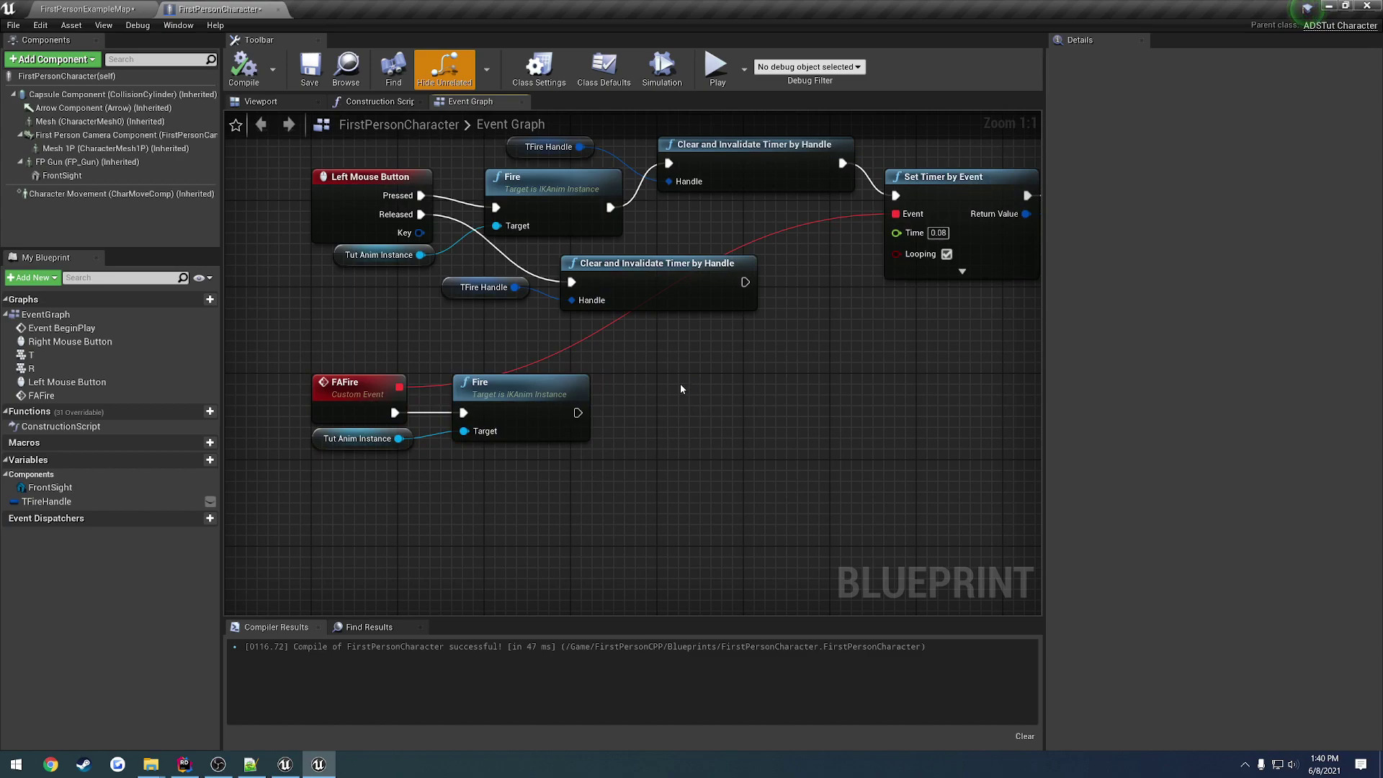
click(750, 297)
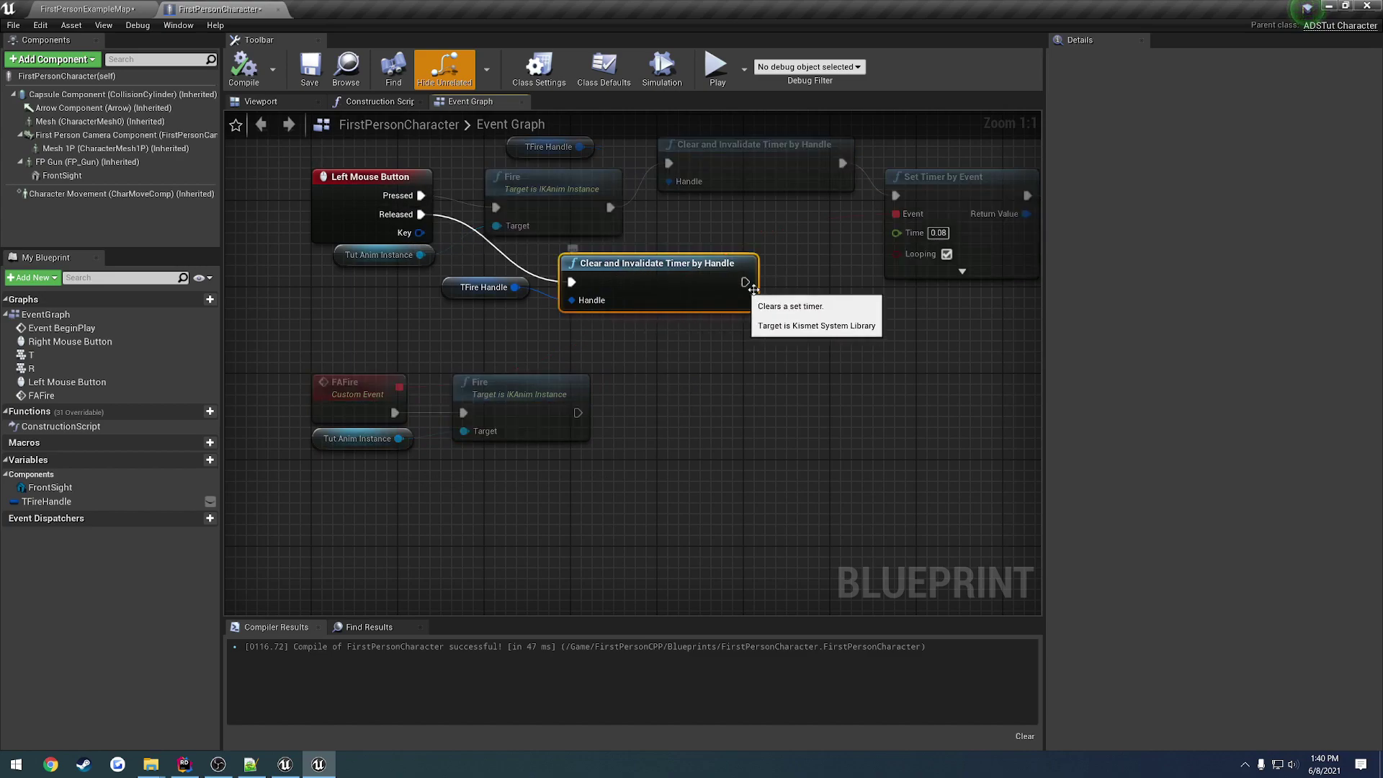
mouse_move(750, 297)
right_down()
mouse_move(632, 332)
mouse_move(822, 349)
right_up()
click(807, 219)
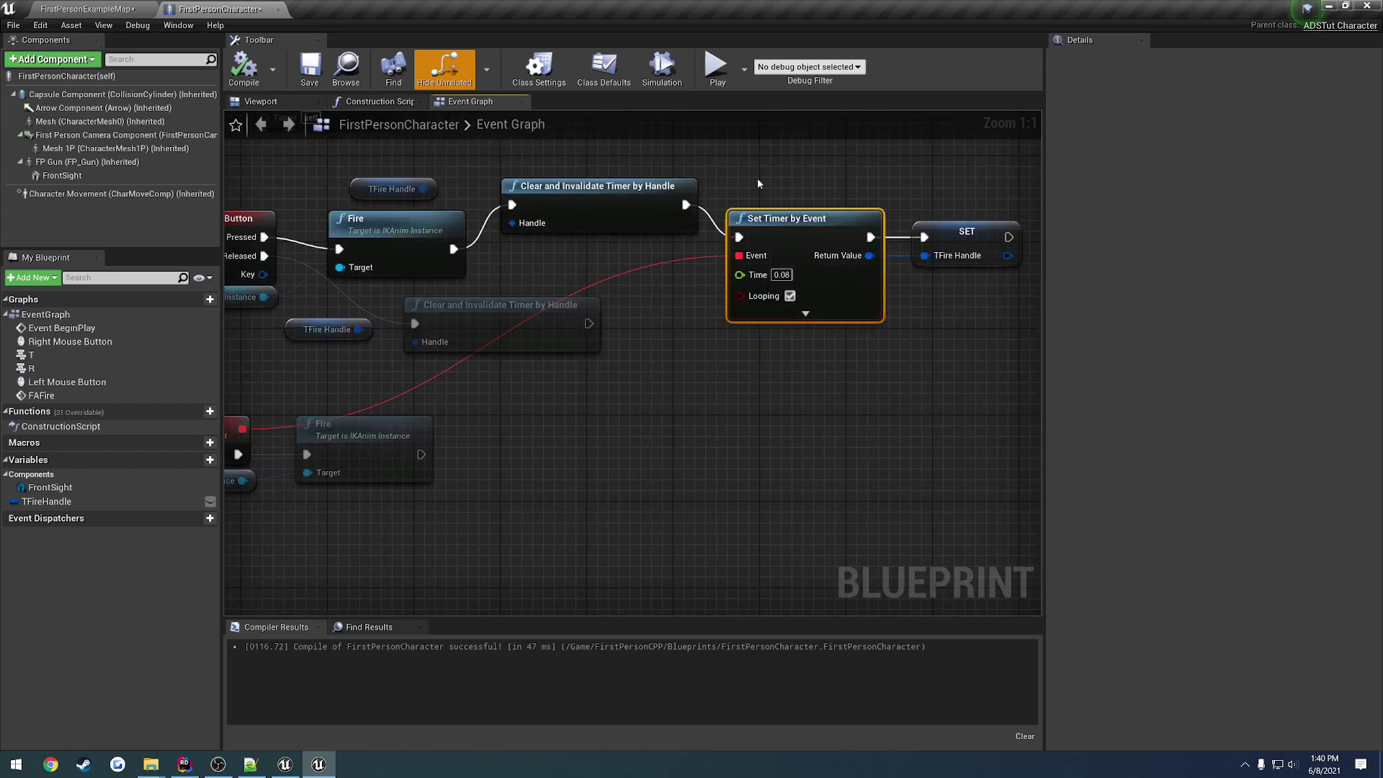
click(649, 432)
Save all changes, playtest aiming down sights, then stop and return to Rider
click(86, 9)
click(13, 25)
click(43, 112)
click(939, 51)
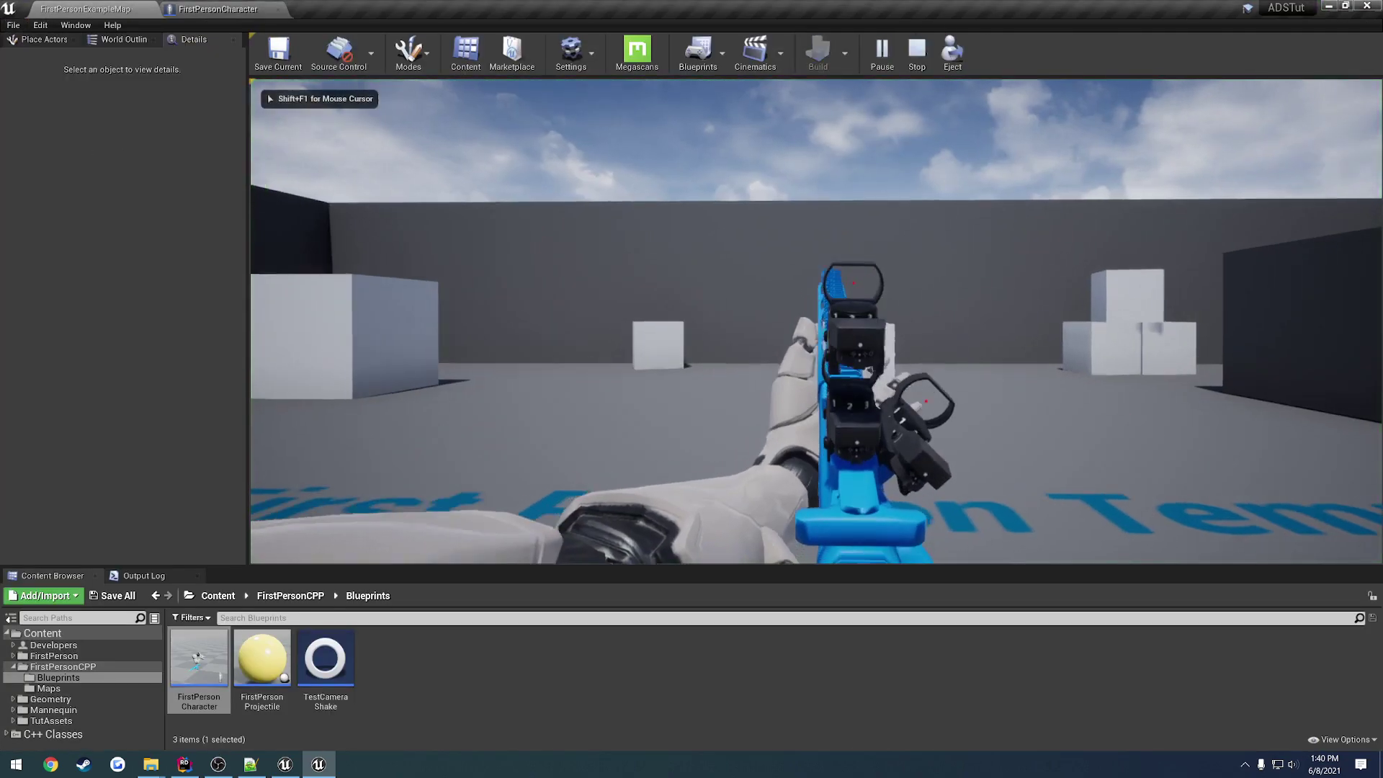
right_click(816, 322)
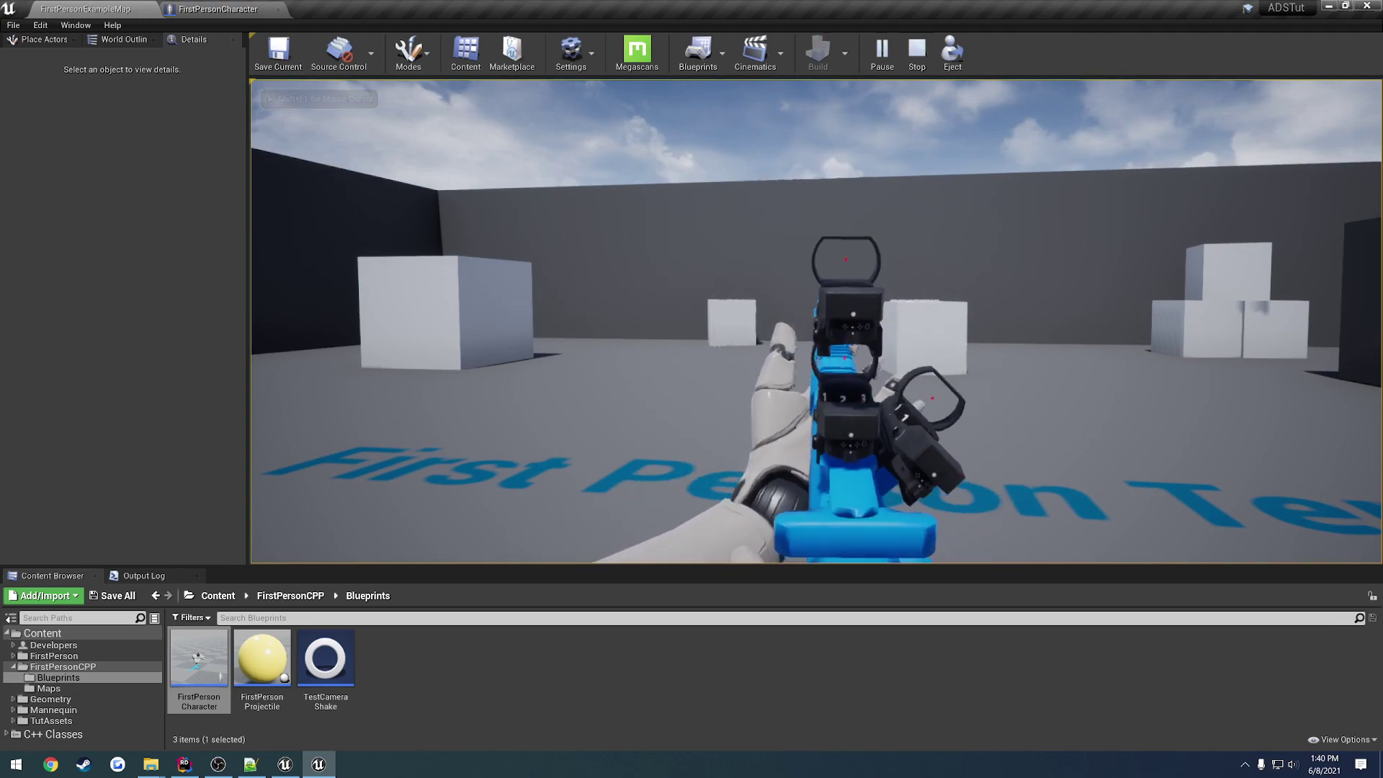
key(Escape)
key(alt+Tab)
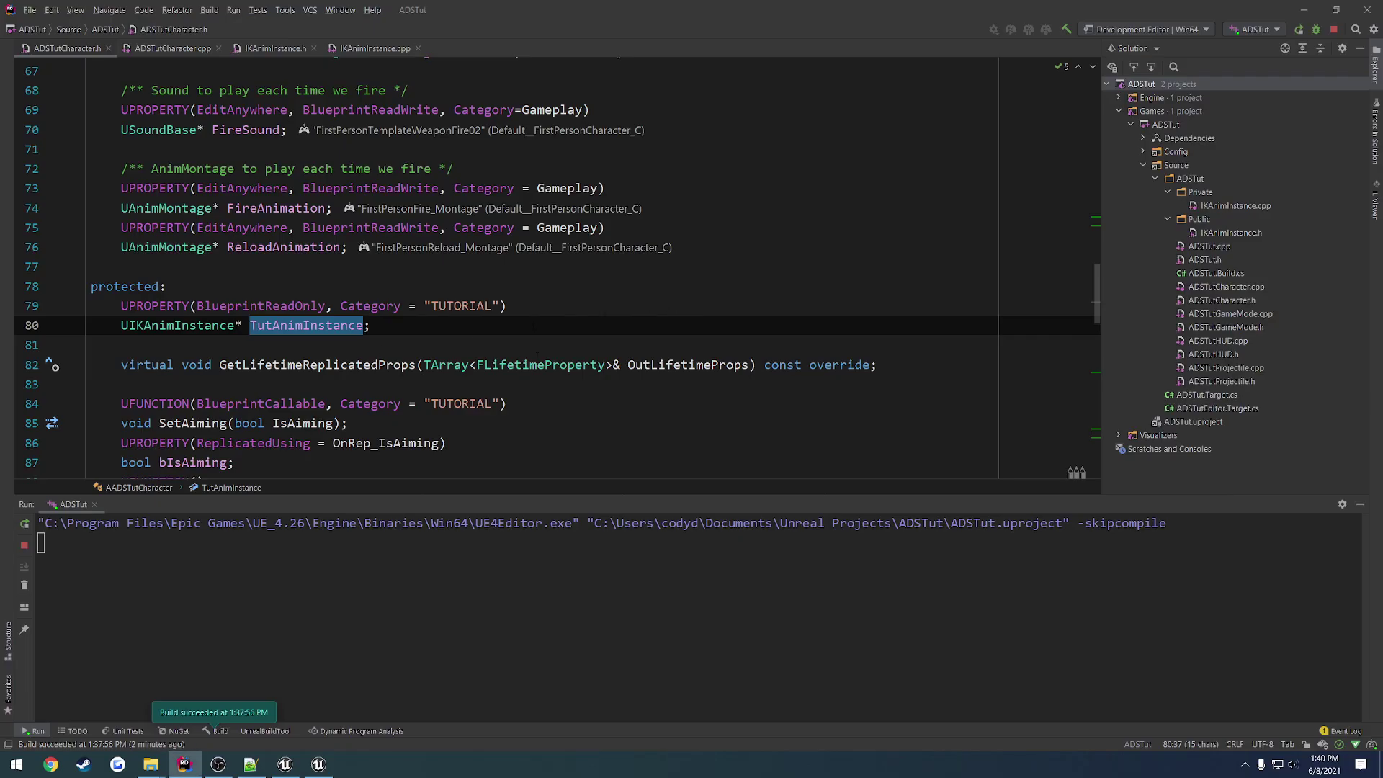
Change Fire()'s recoil roll in IKAnimInstance.cpp to -5 and Live Coding recompile it
click(374, 48)
scroll(448, 354, down, 4)
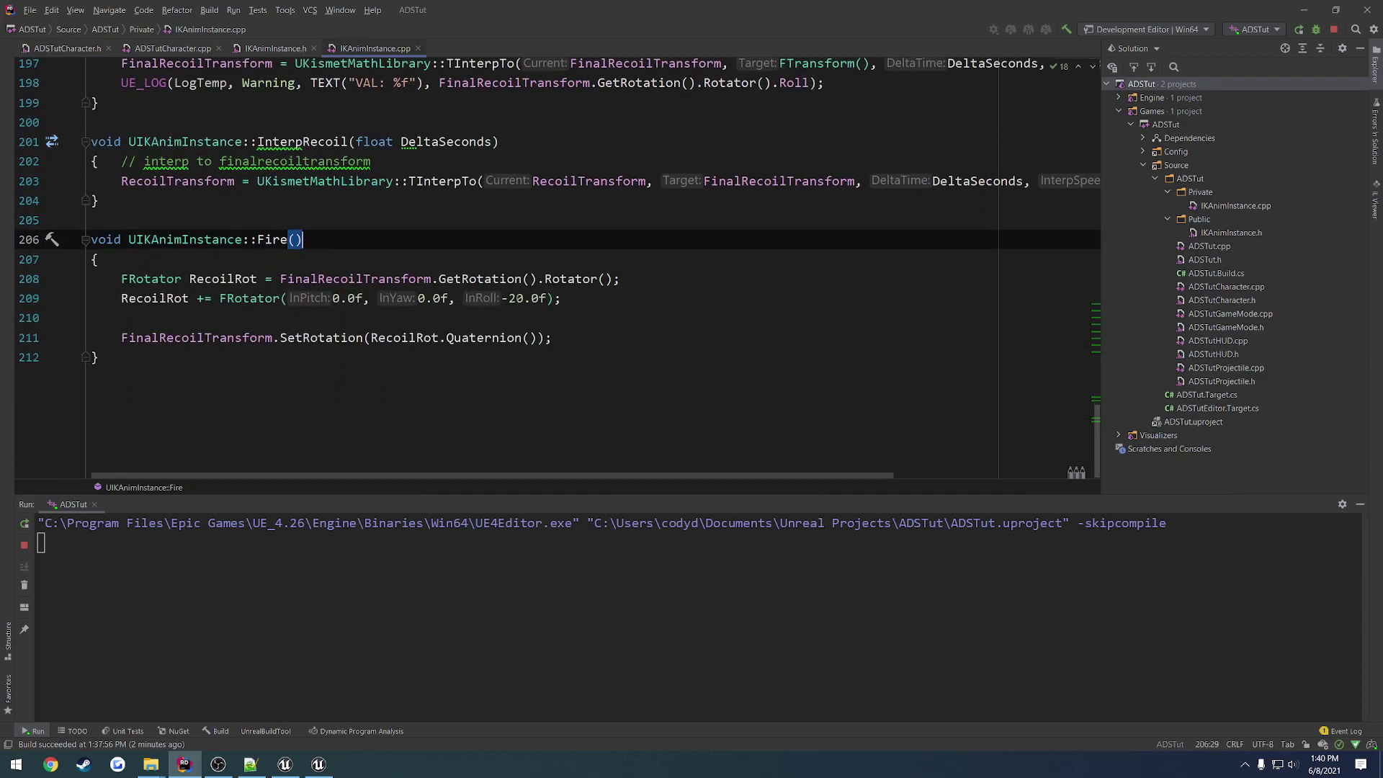
click(516, 298)
key(BackSpace)
text(5)
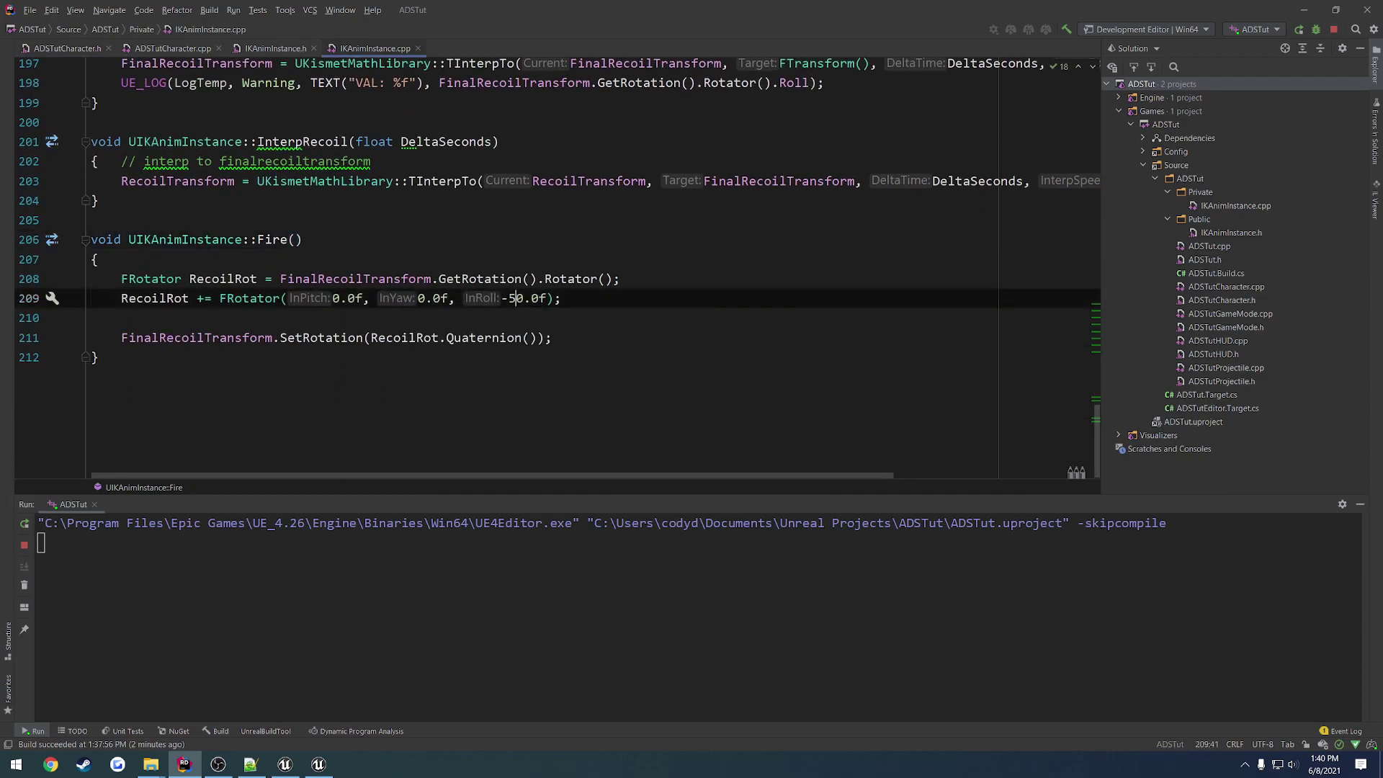
key(alt+Tab)
key(ctrl+alt+F11)
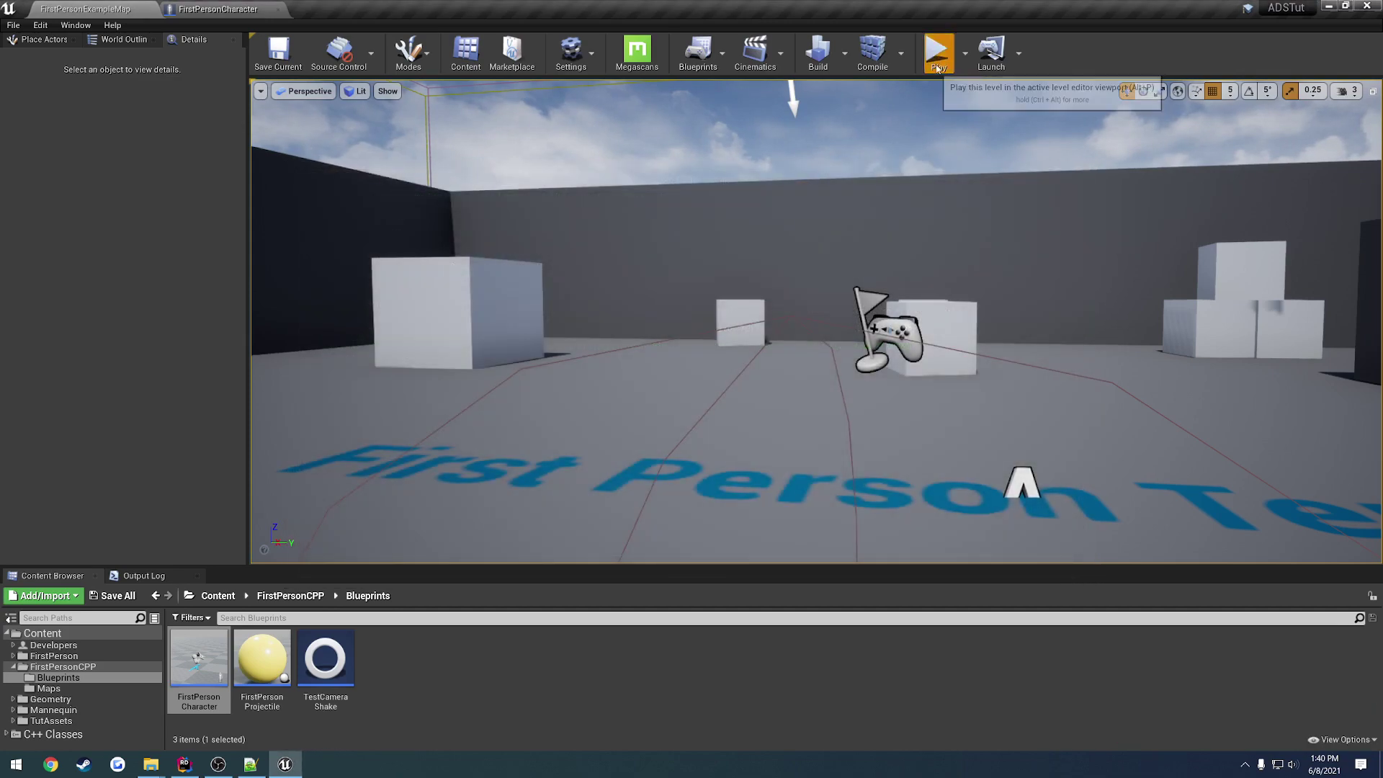
Playtest the patched recoil, then free the mouse and stop play
click(938, 67)
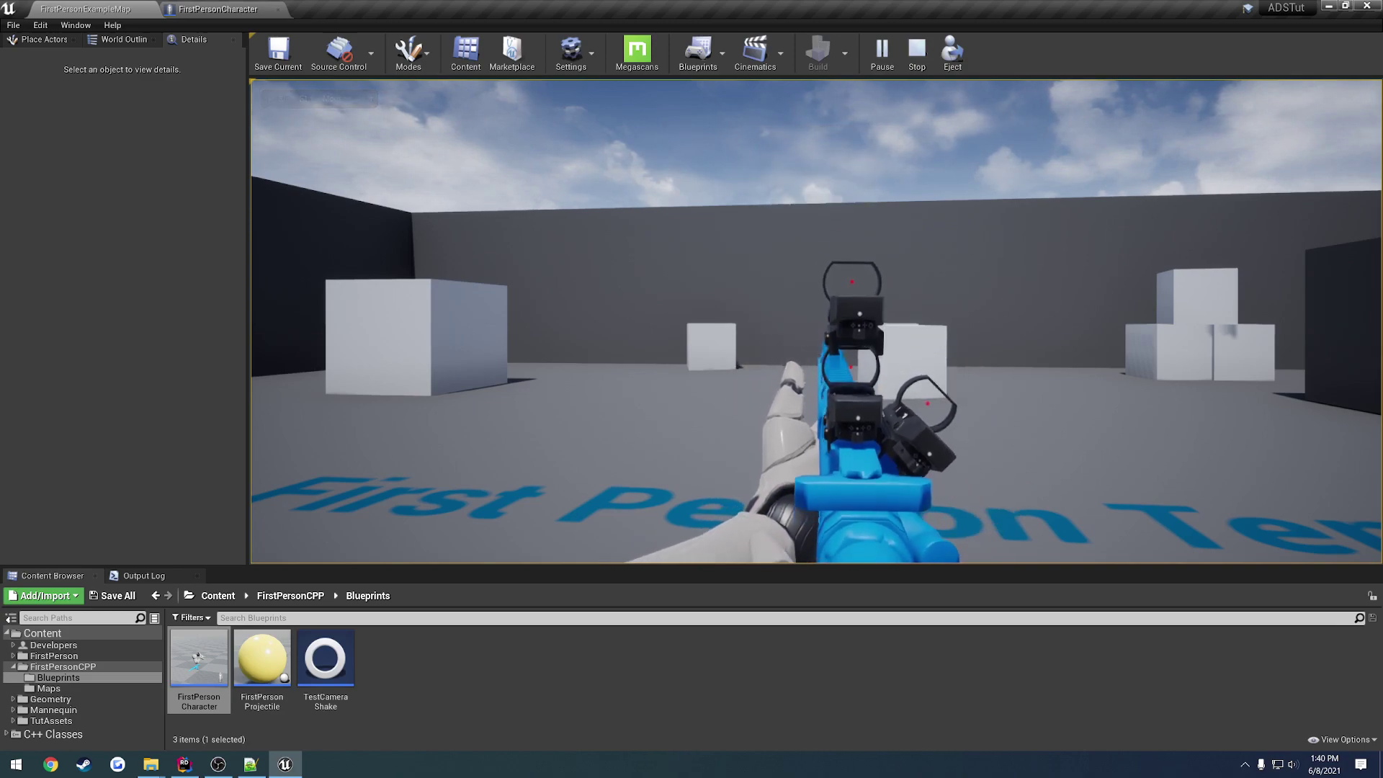
key(shift+F1)
key(Escape)
Hide Rider's run output and put the caret at the end of line 209 in Fire()
click(184, 764)
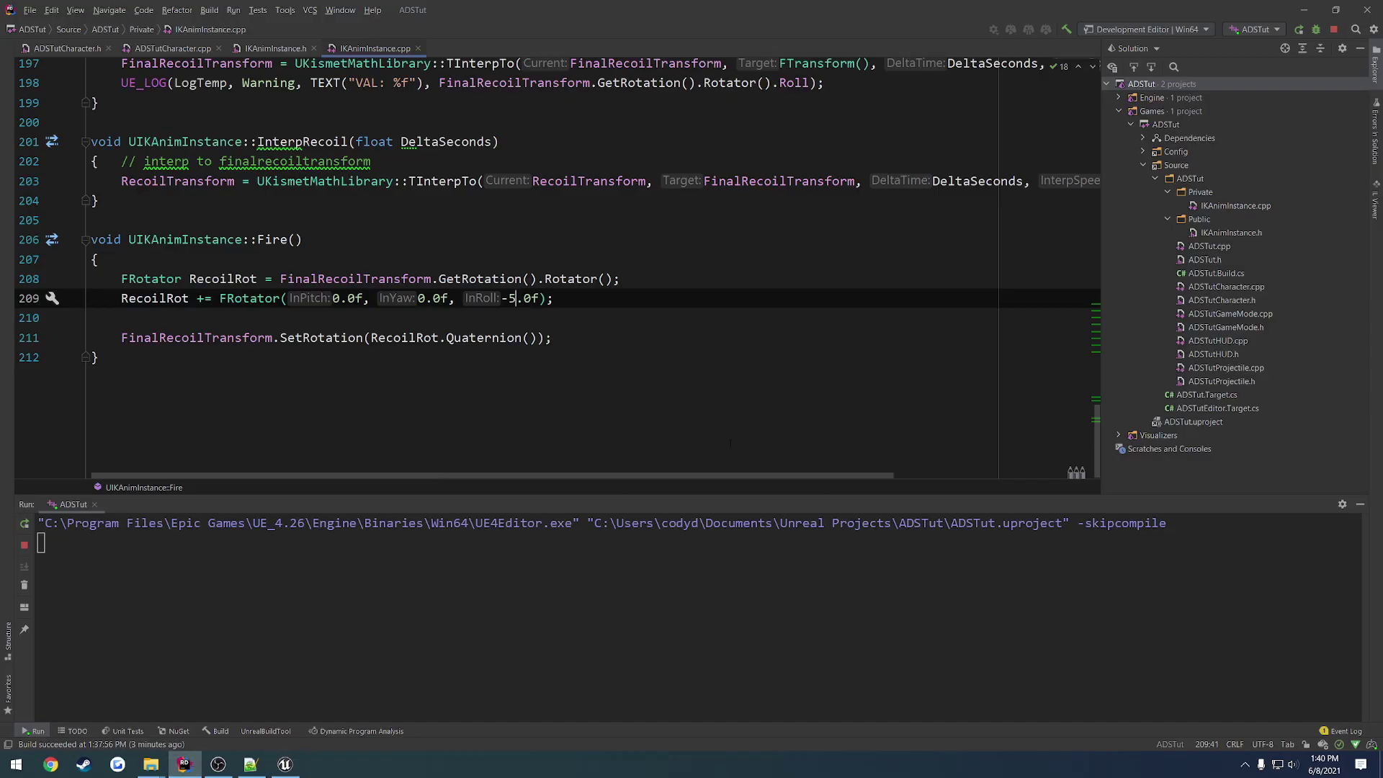
click(1363, 507)
click(578, 525)
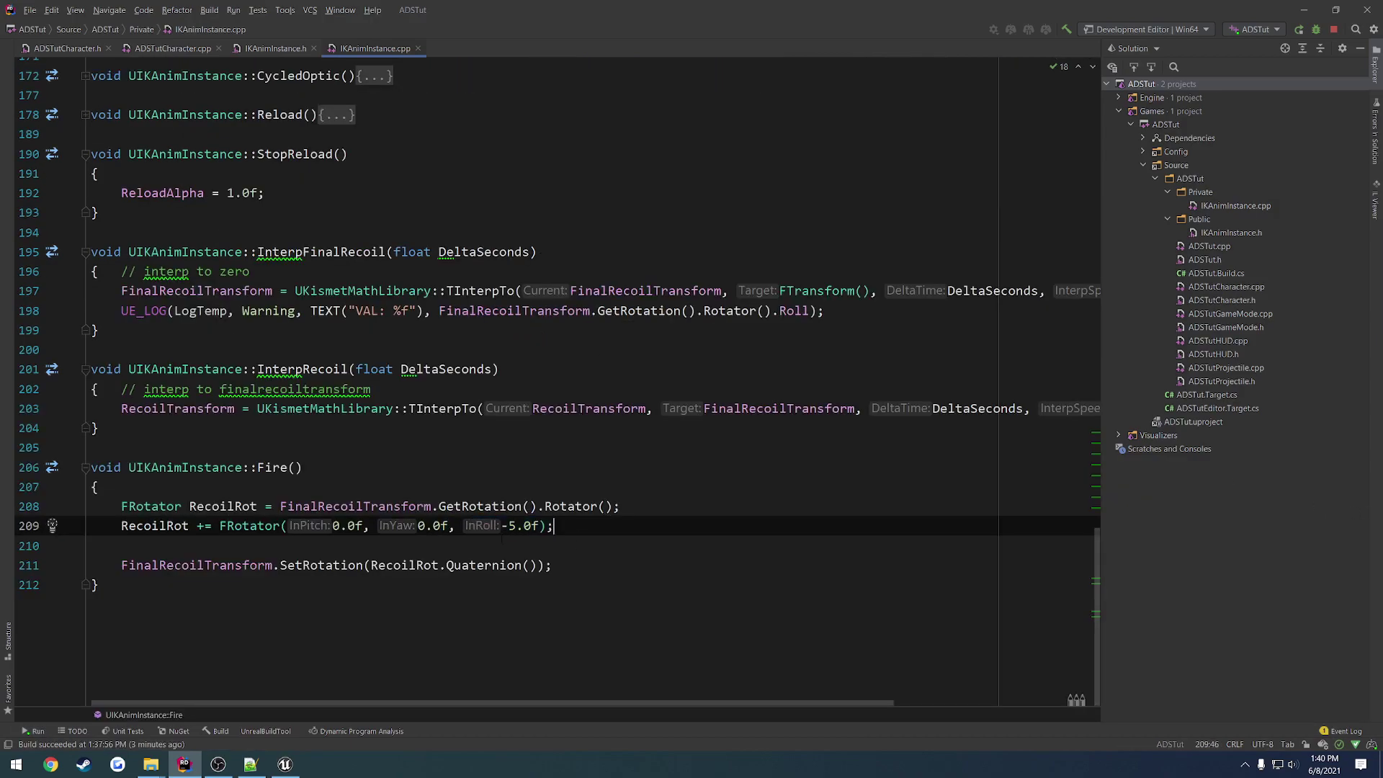
key(ctrl+shift+Left)
key(Right)
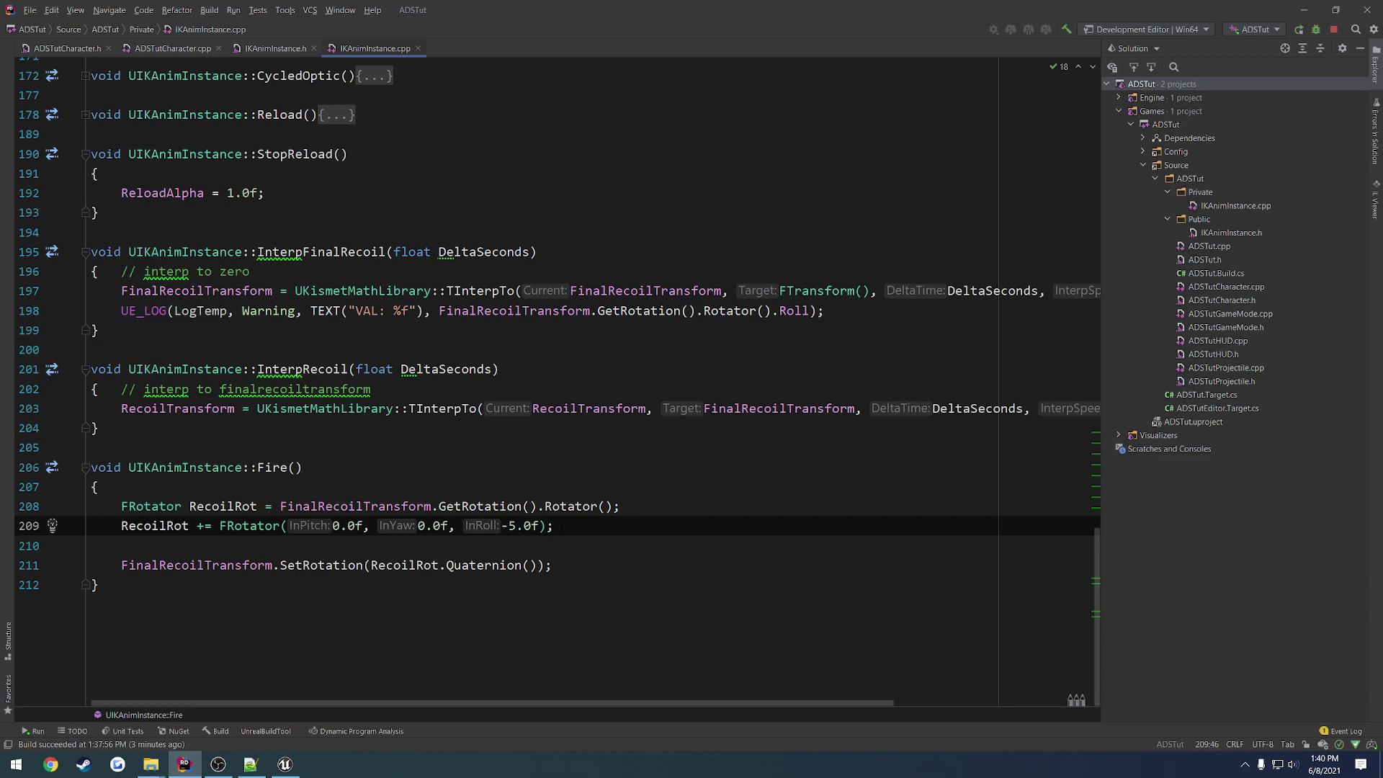